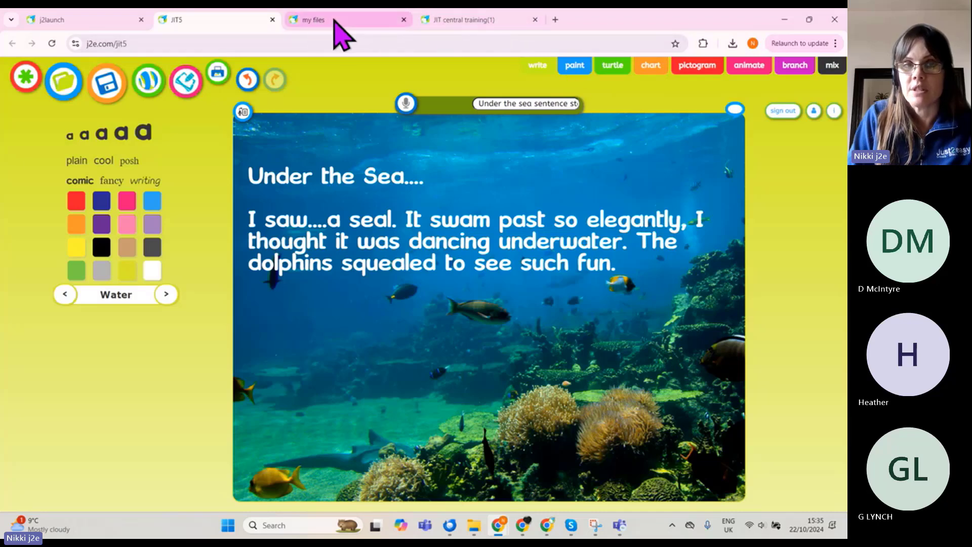
- Look through the JIT5 paint, turtle, chart, pictogram and animate tools to see what each one offers
mouse_move(342, 35)
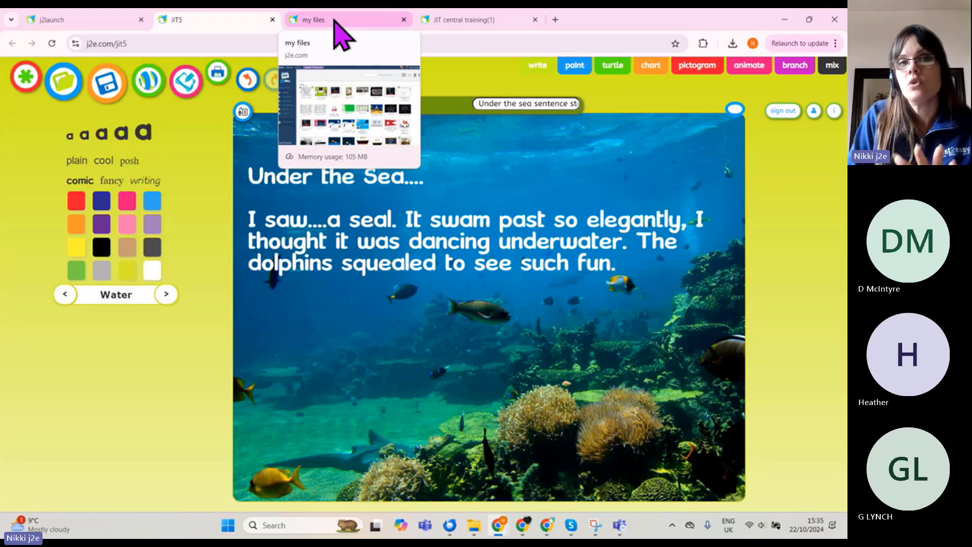
mouse_move(486, 26)
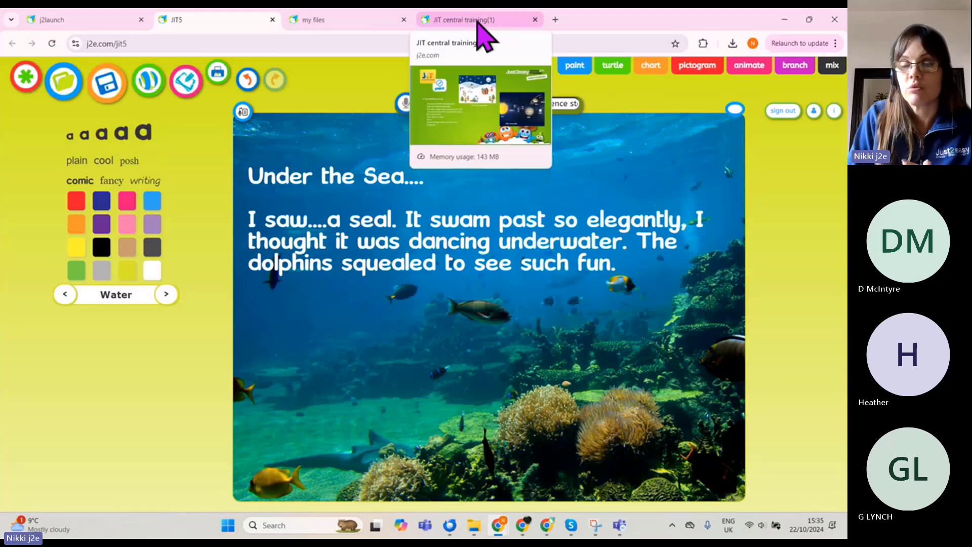
click(579, 72)
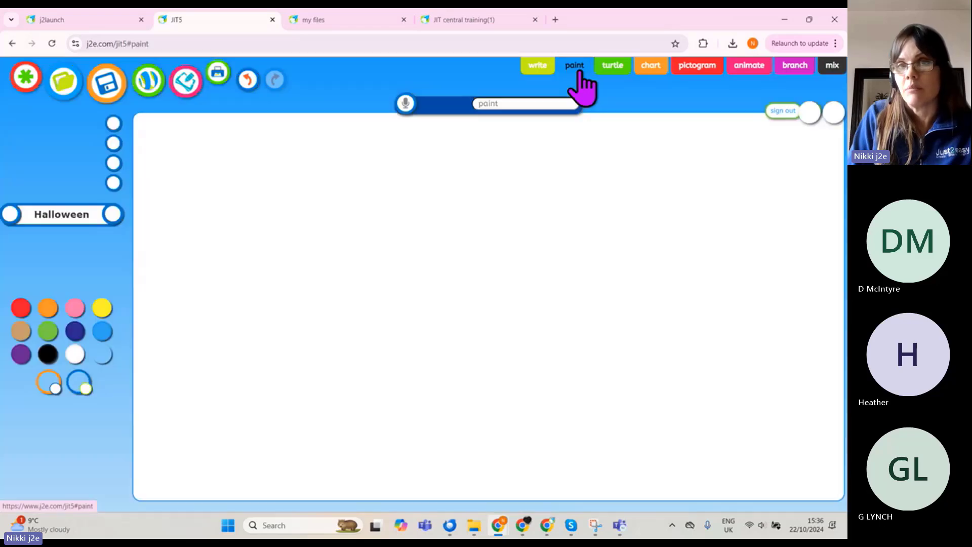
click(613, 68)
click(650, 69)
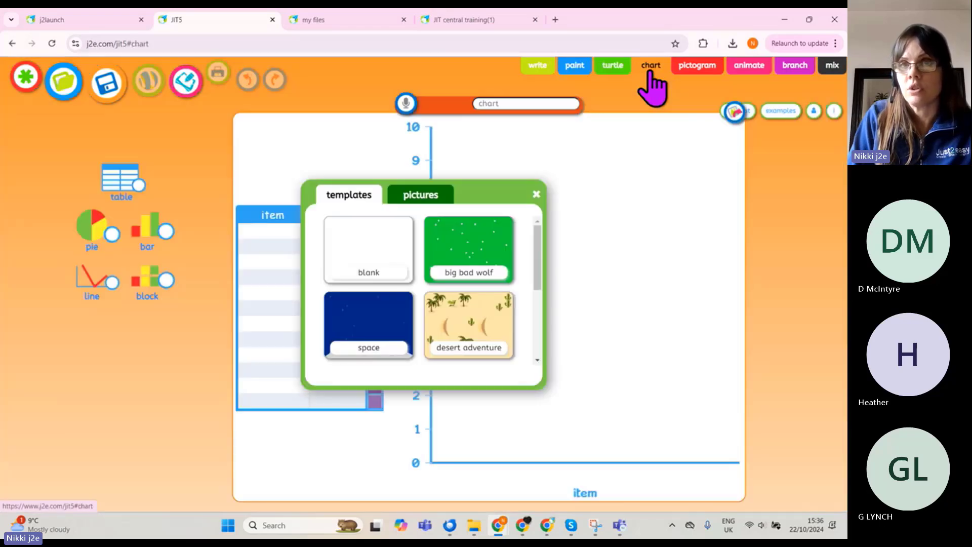
click(701, 71)
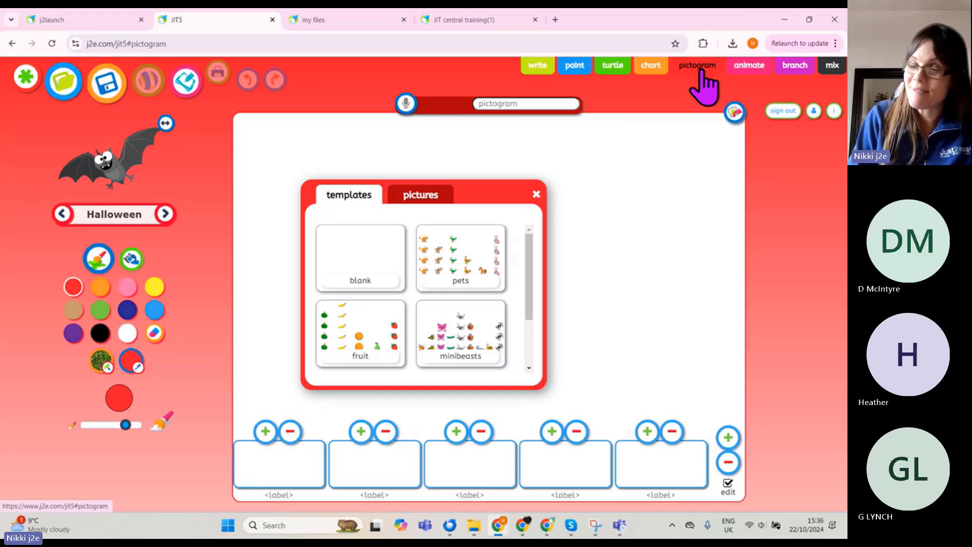
click(650, 65)
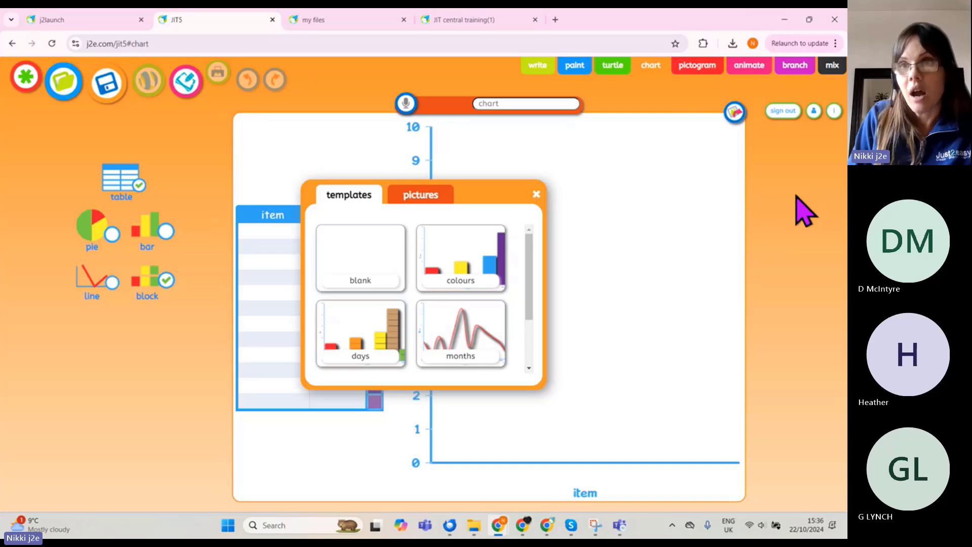
click(749, 66)
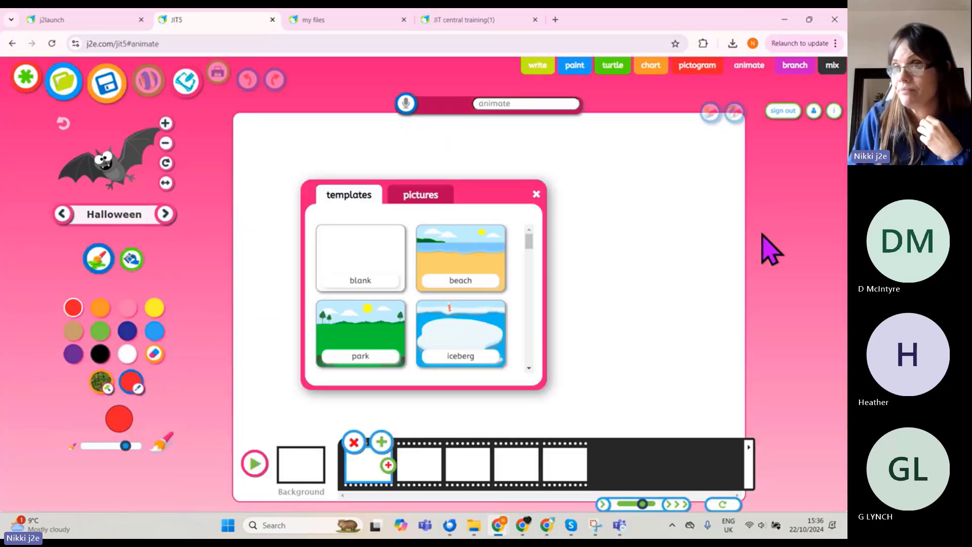
- Switch to the JIT central training presentation and examine the EY's/KS1 and KS2 example pictures made with JIT paint
click(446, 21)
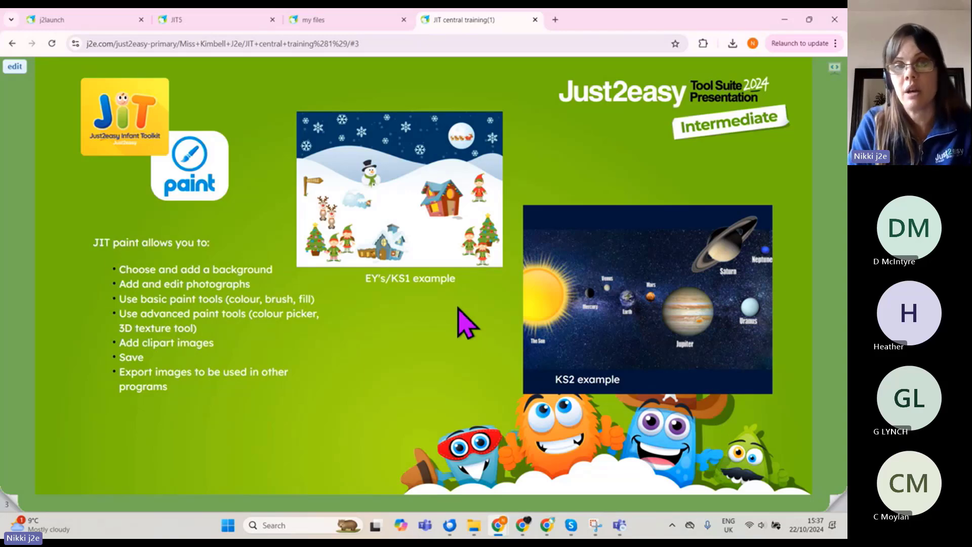
click(434, 245)
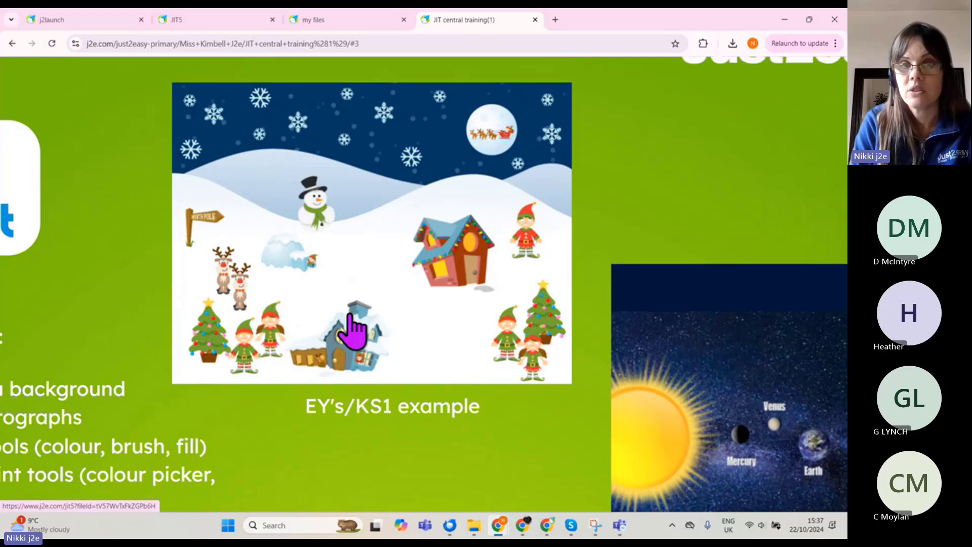
click(366, 227)
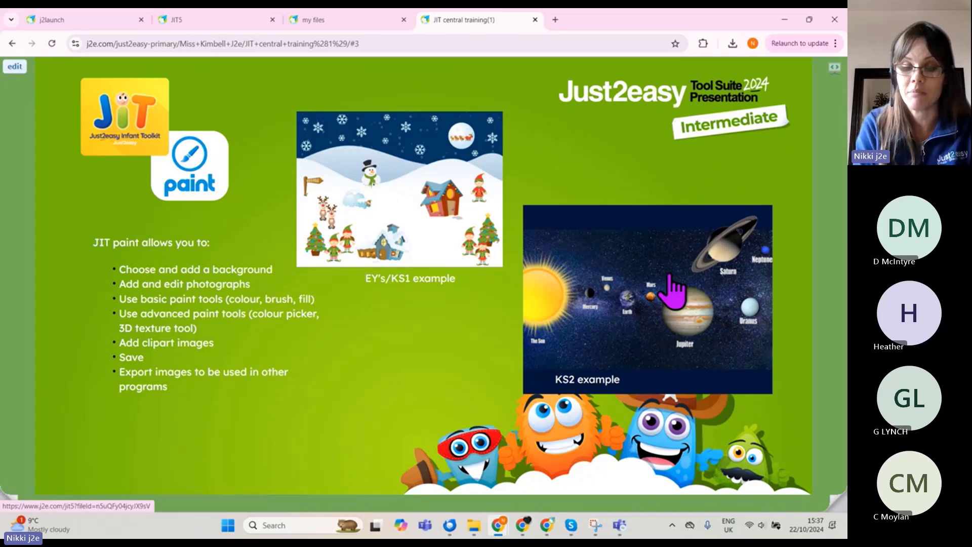
click(672, 289)
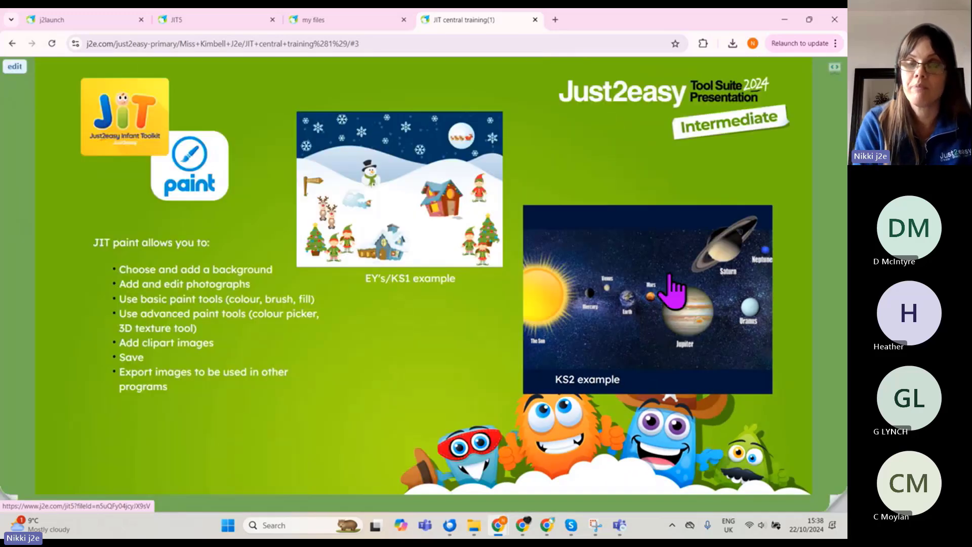
- Switch back to JIT5, go to the paint tool and open the princess colouring template
click(182, 19)
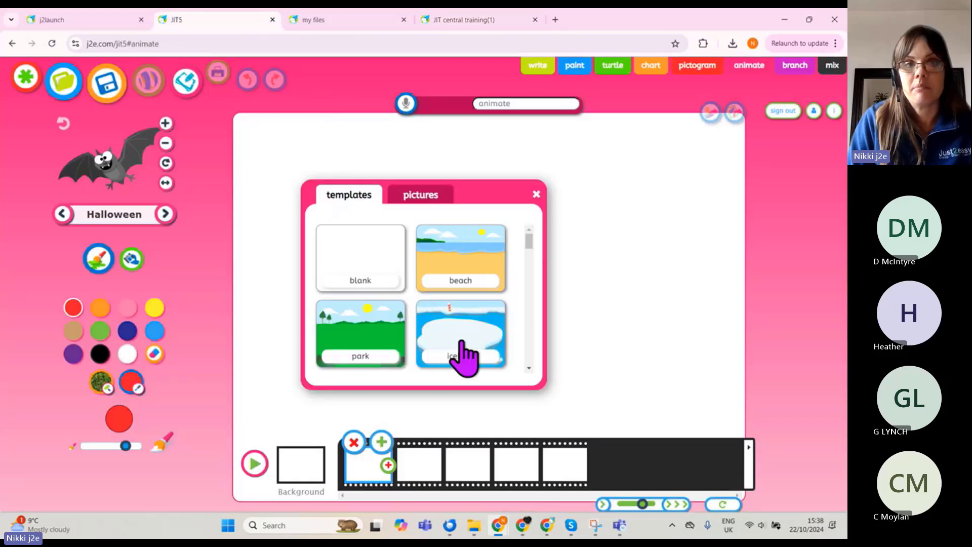
click(574, 65)
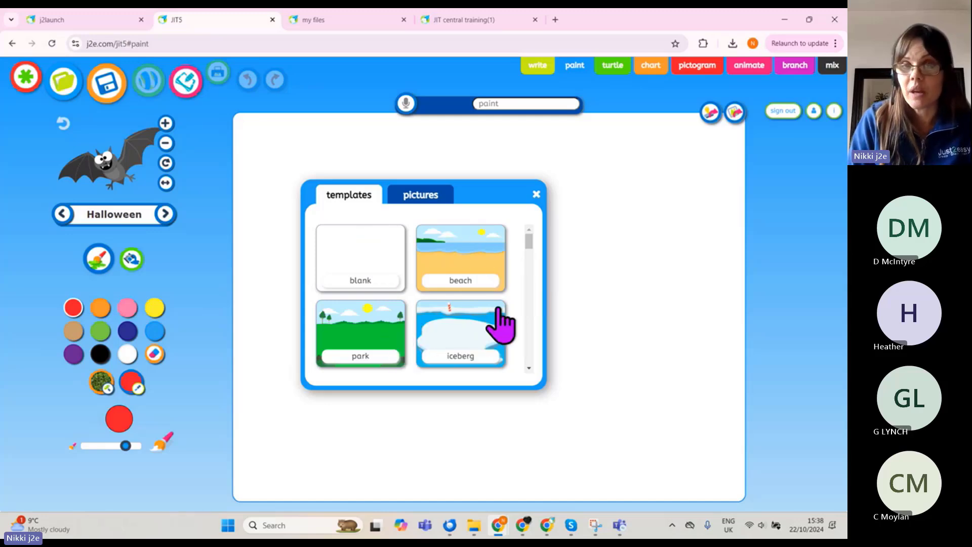
drag(530, 247, 527, 318)
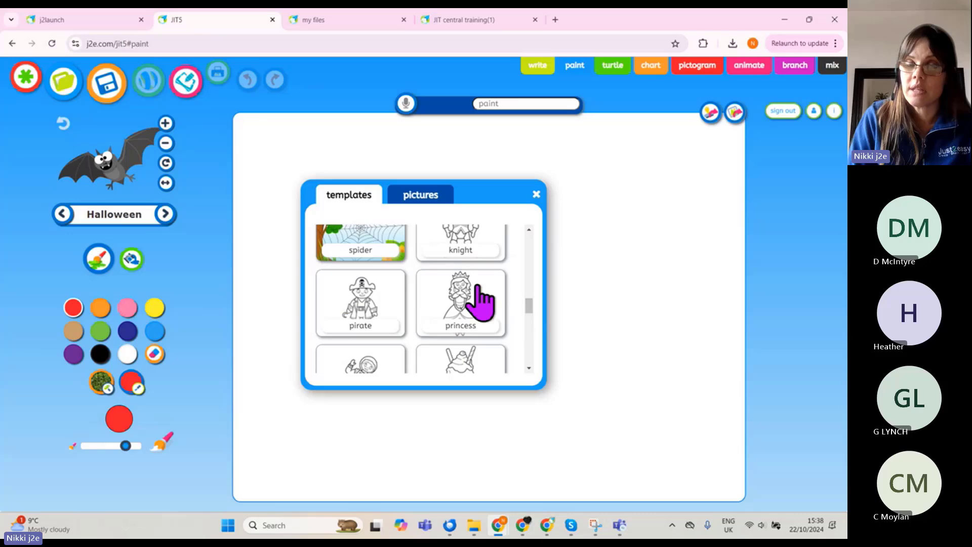
click(459, 325)
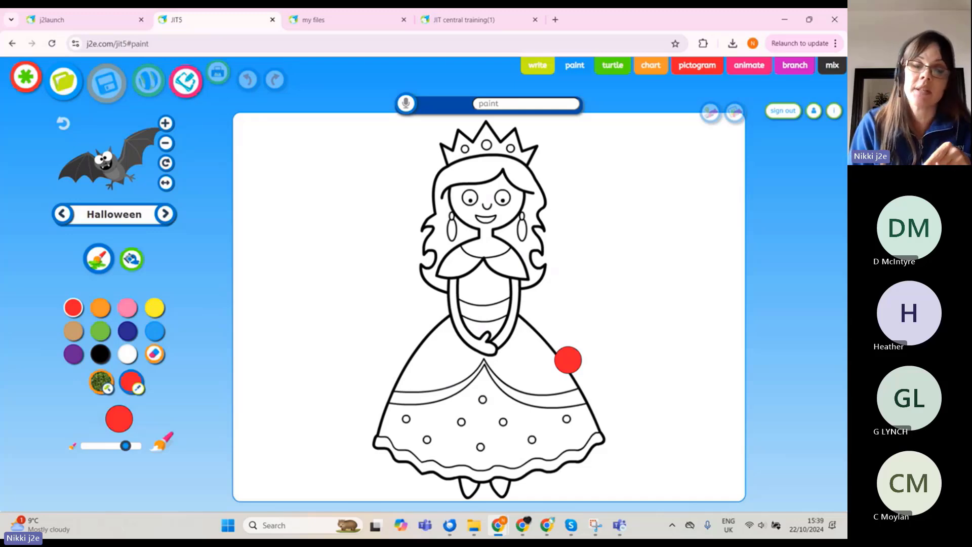
- Fill the princess's bodice, the area below her waistband and her upper skirt with pink
click(131, 259)
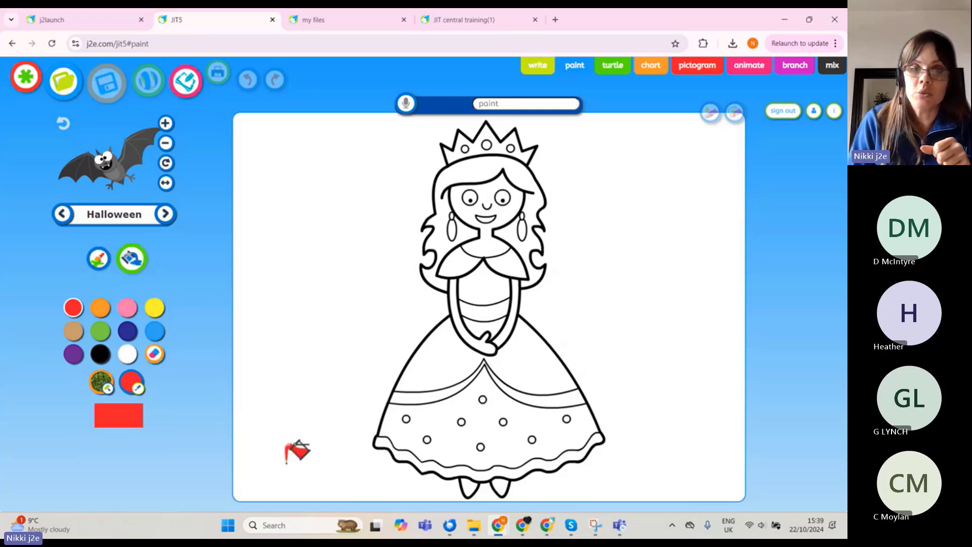
click(127, 308)
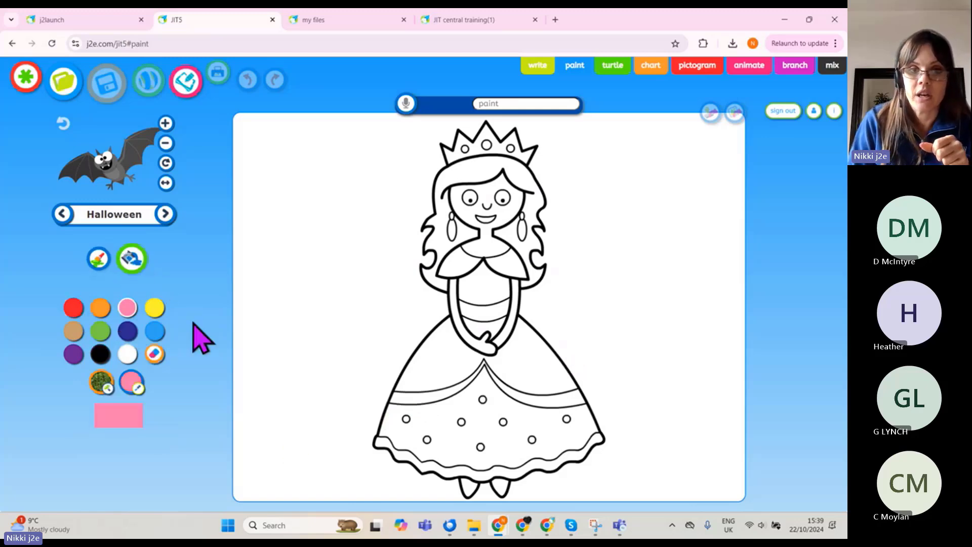
click(487, 286)
click(501, 314)
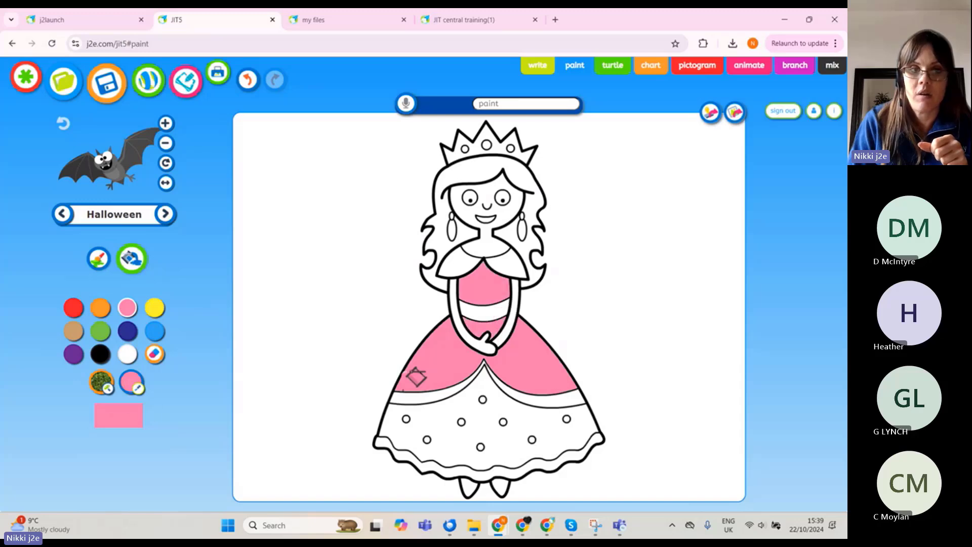
- Fill both halves of the curved skirt band and the princess's waistband with red
click(74, 307)
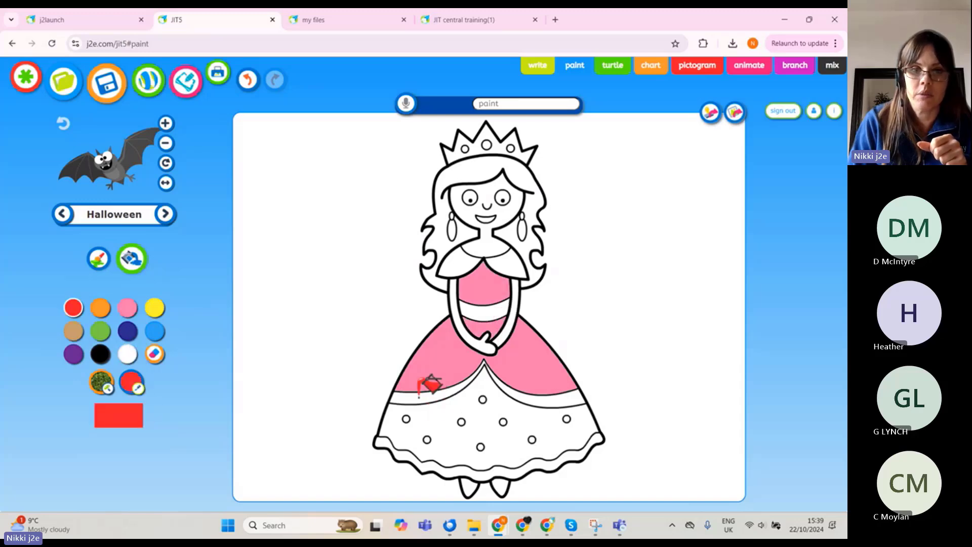
click(446, 395)
click(551, 392)
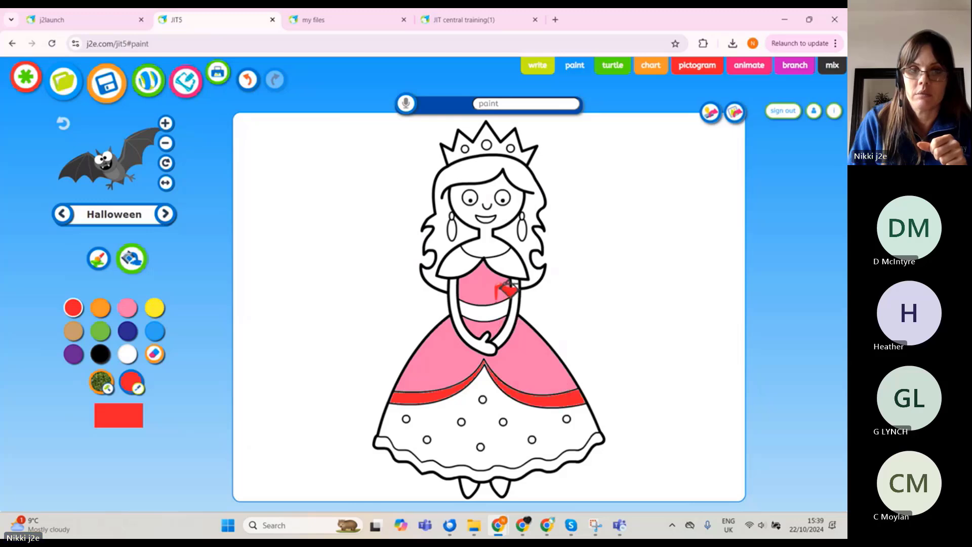
click(499, 308)
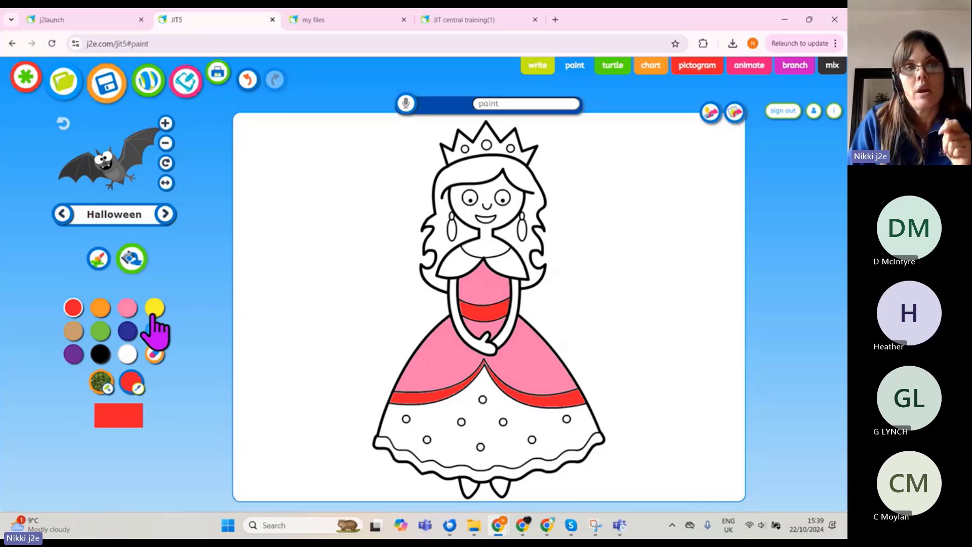
- Browse the paint templates and replace the princess picture with the beach hut template, discarding the unsaved changes
click(25, 83)
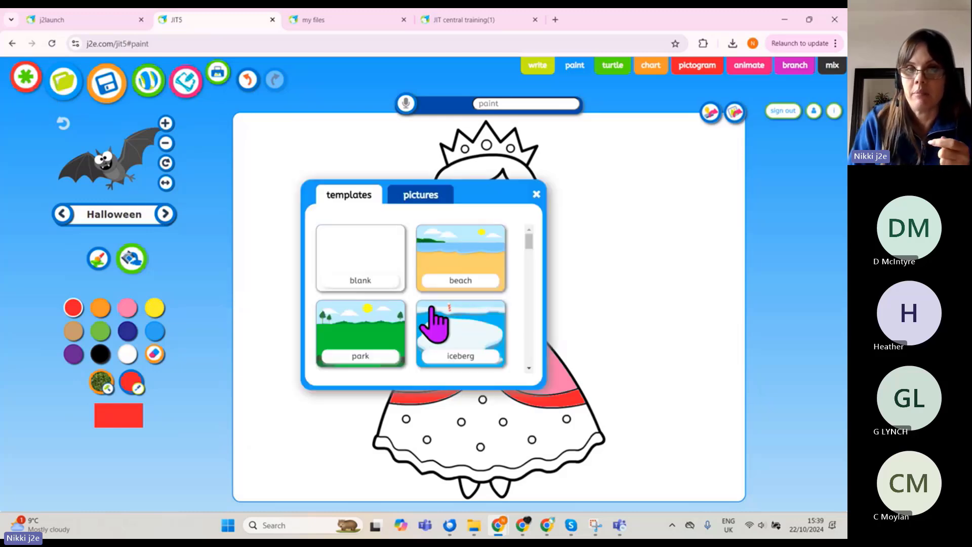
scroll(418, 291, down, 10)
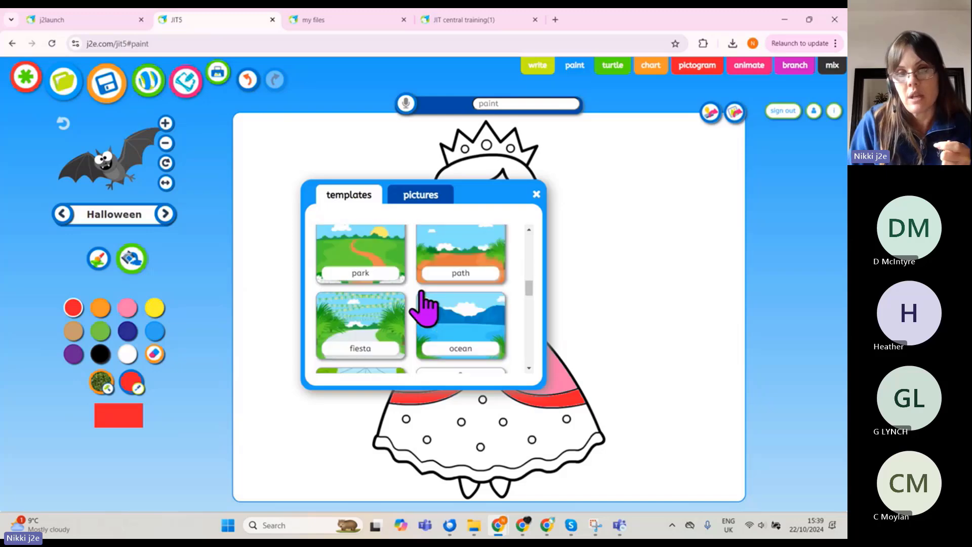
scroll(425, 298, down, 6)
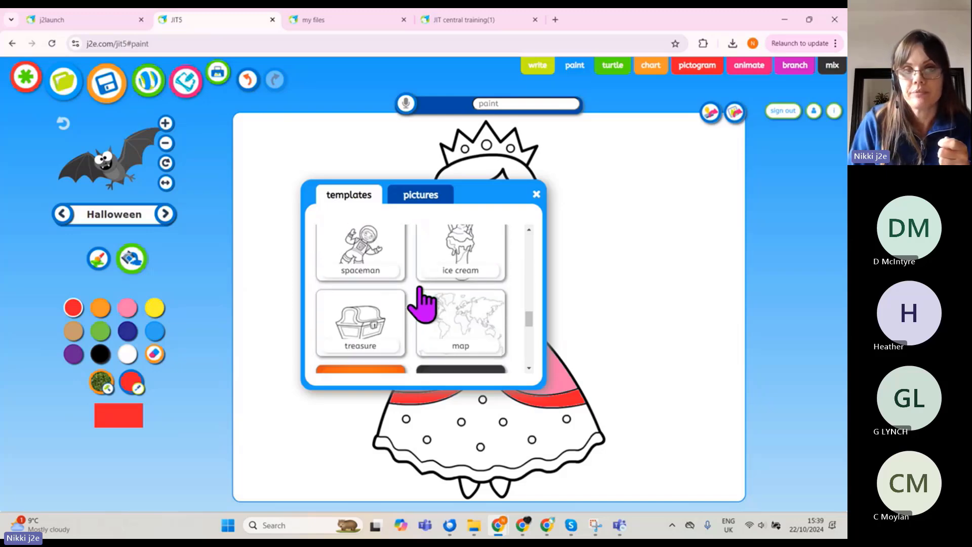
scroll(413, 294, down, 2)
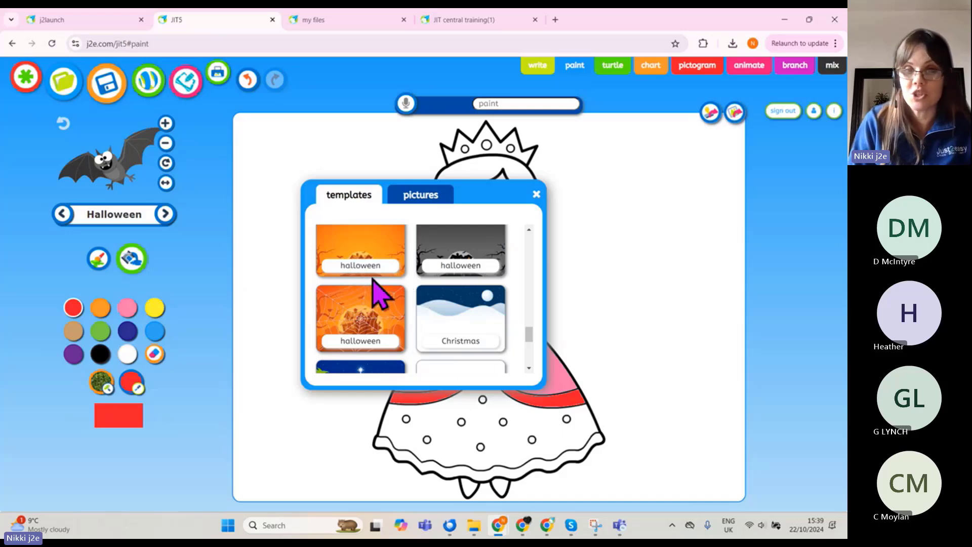
scroll(475, 312, down, 2)
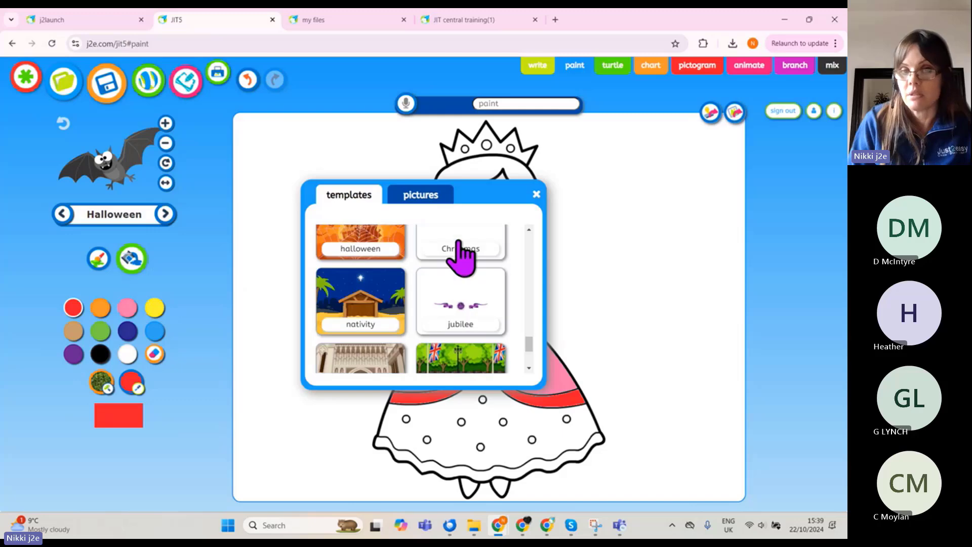
scroll(414, 303, down, 3)
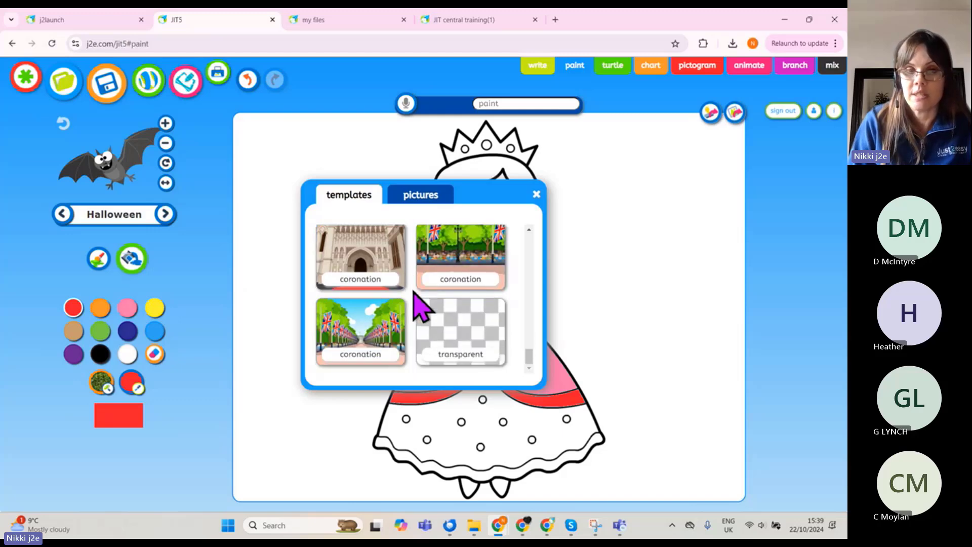
scroll(423, 306, up, 4)
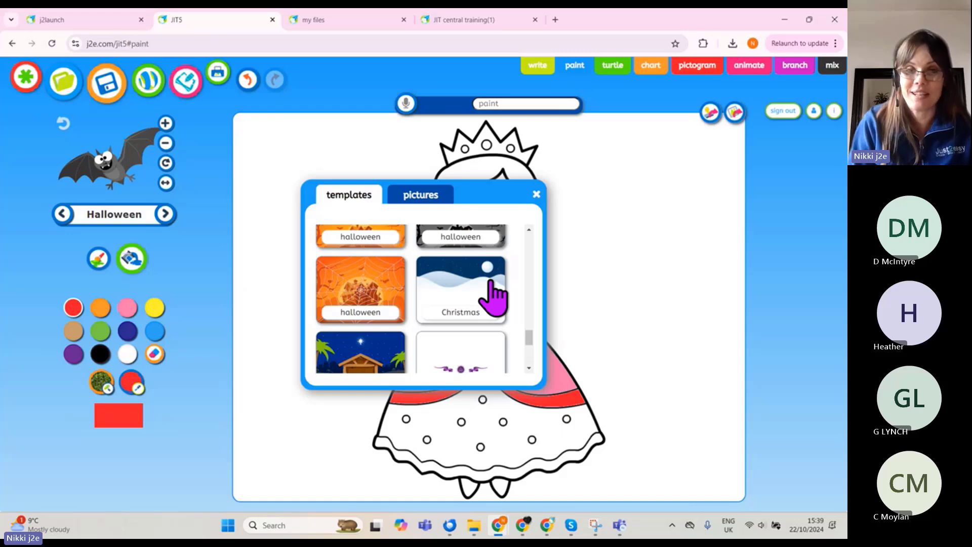
scroll(494, 299, up, 5)
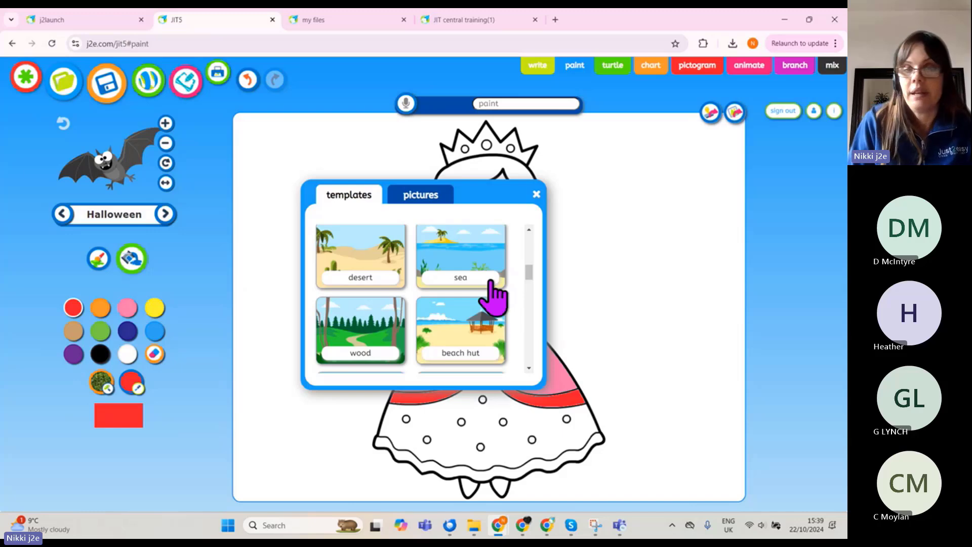
click(465, 328)
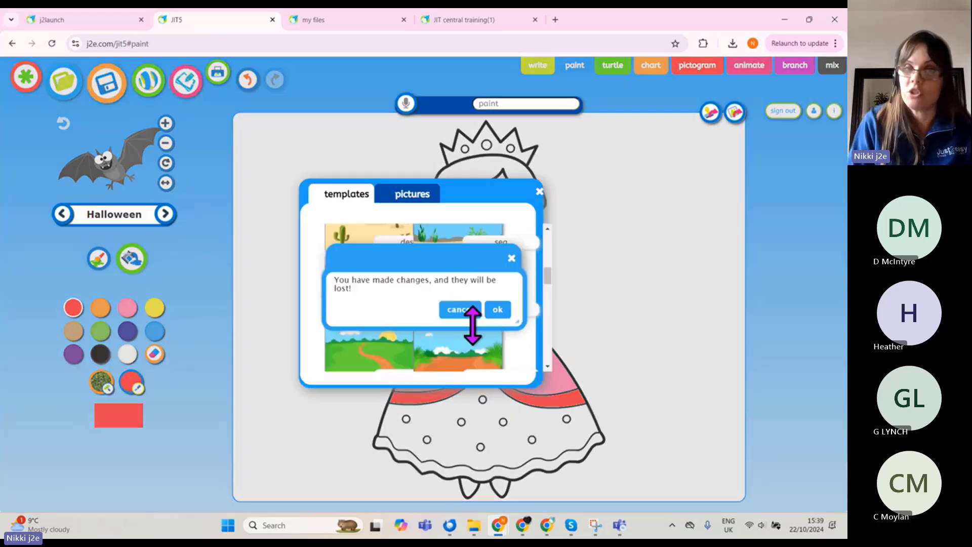
click(496, 311)
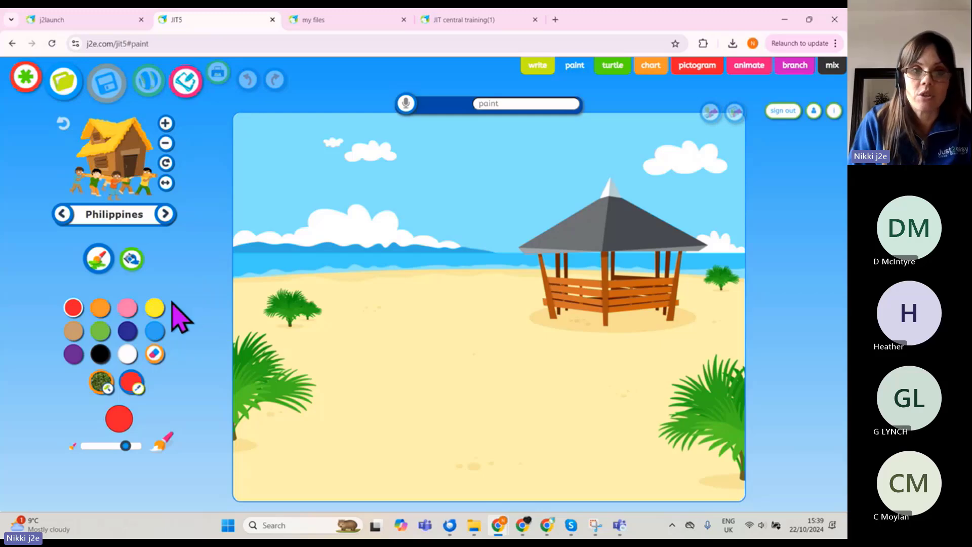
- Paint a wavy pink brush stroke across the sand in the foreground of the beach scene
click(127, 307)
mouse_move(380, 393)
mouse_down()
mouse_move(410, 364)
mouse_move(506, 401)
mouse_move(601, 385)
mouse_up()
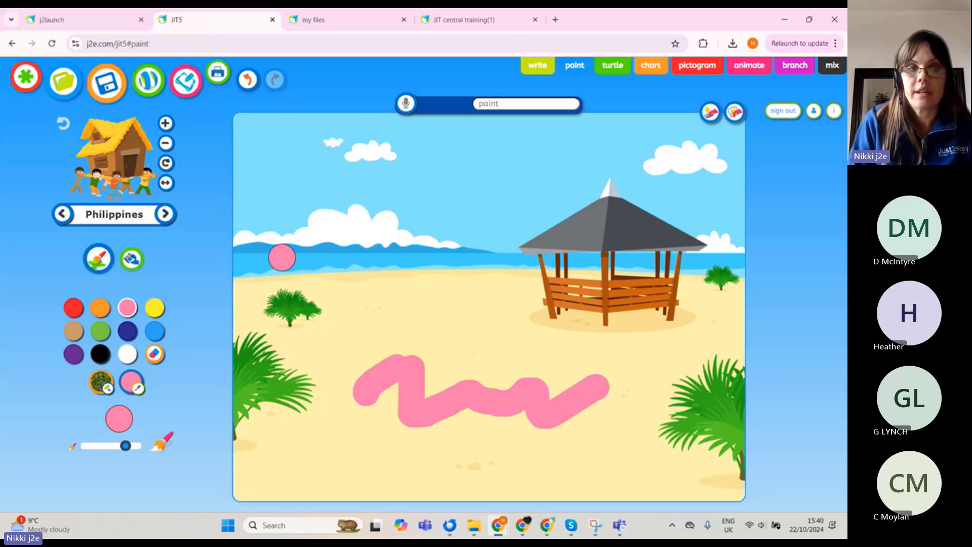
- Rub out the left end of the pink stroke with the eraser and undo the erasing
click(158, 360)
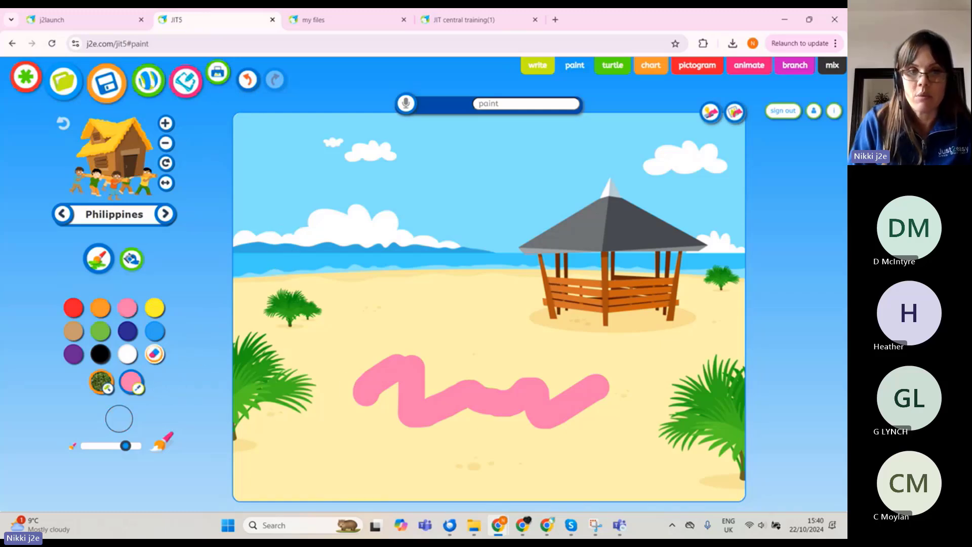
mouse_move(349, 387)
mouse_down()
mouse_move(378, 391)
mouse_move(365, 405)
mouse_move(374, 384)
mouse_move(359, 305)
mouse_up()
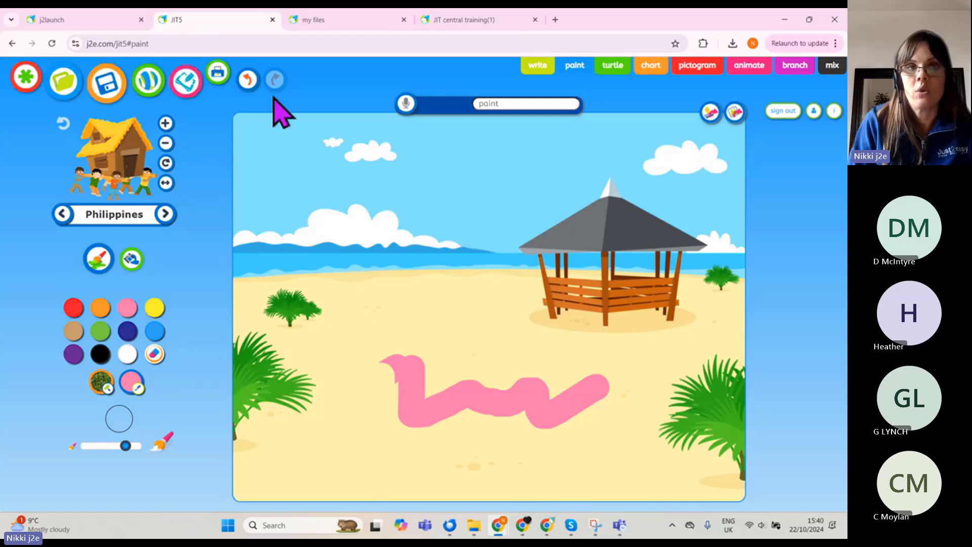
click(248, 81)
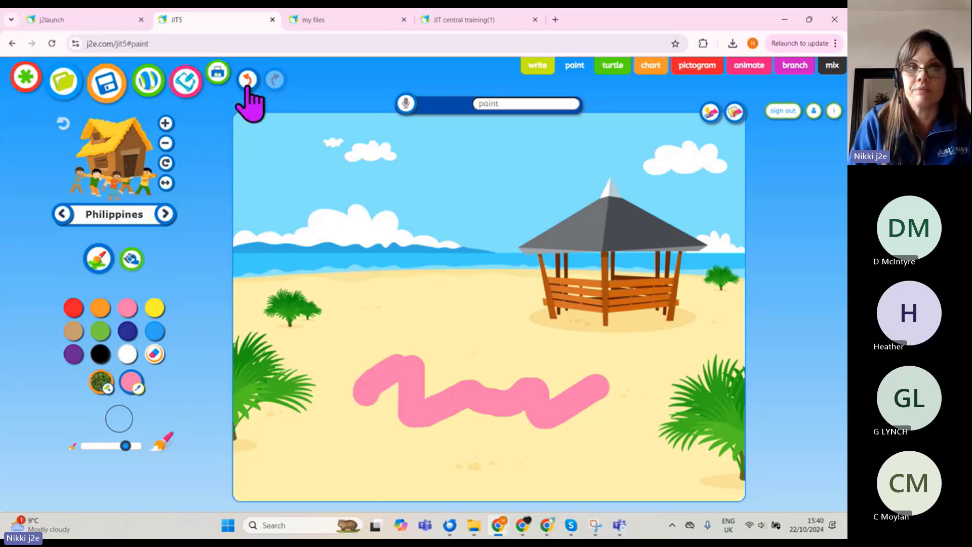
- Undo the pink brush stroke and fill the sand area of the beach scene with yellow
click(248, 81)
click(247, 81)
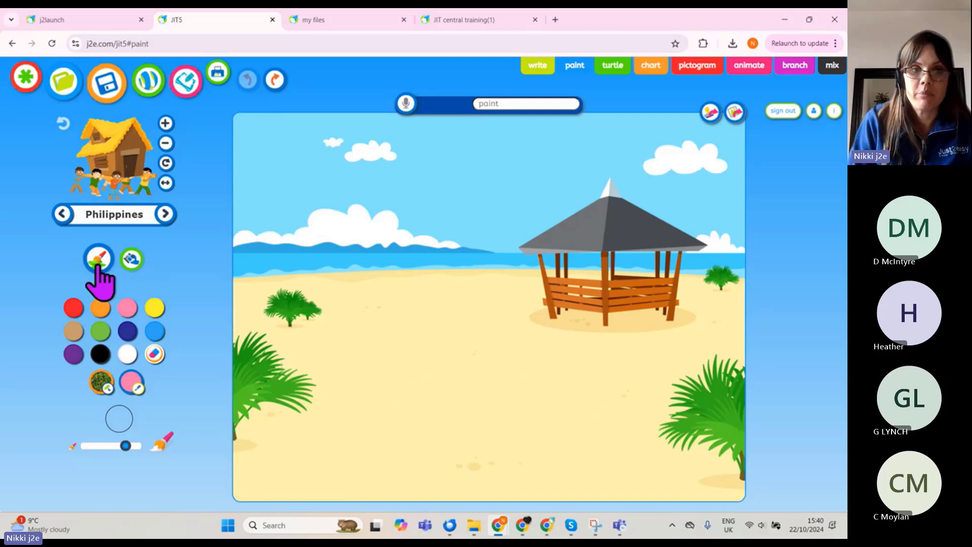
click(132, 260)
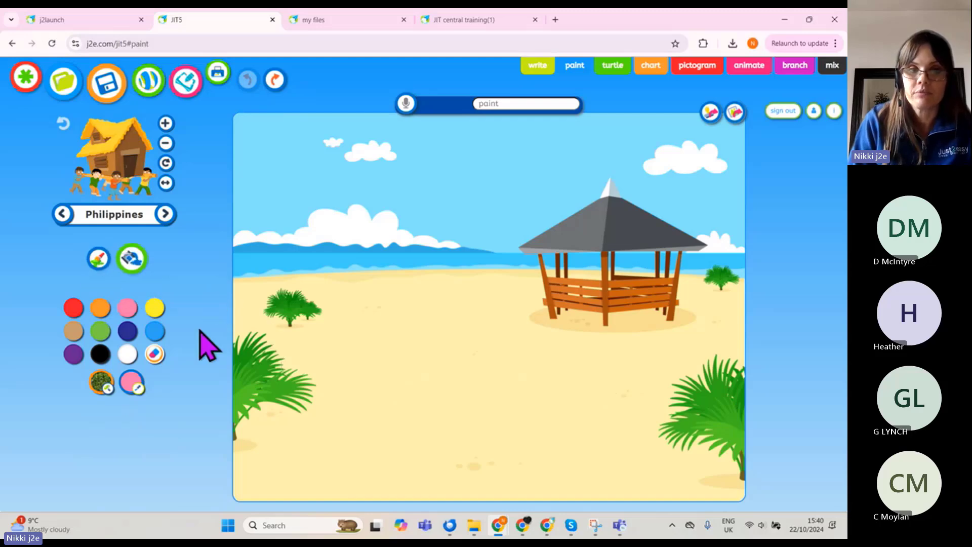
click(154, 308)
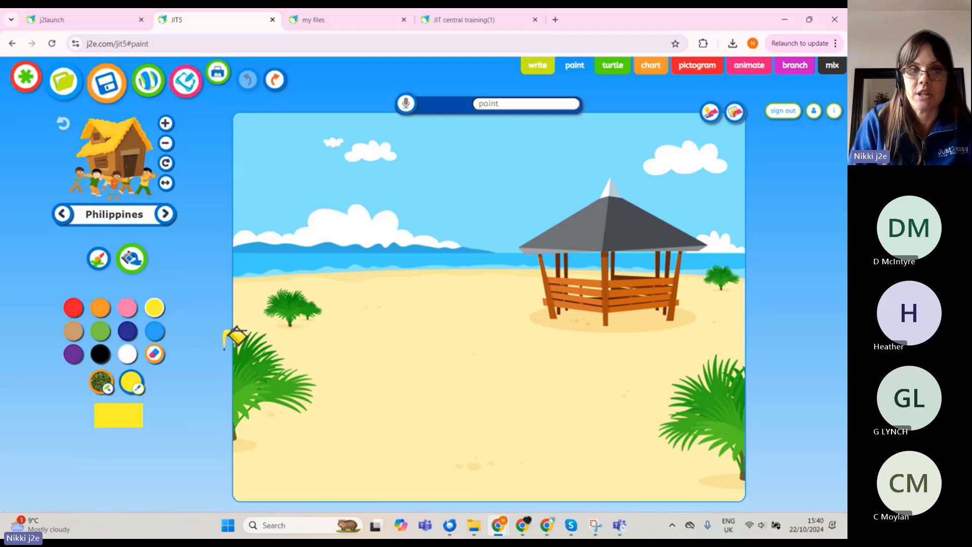
click(364, 363)
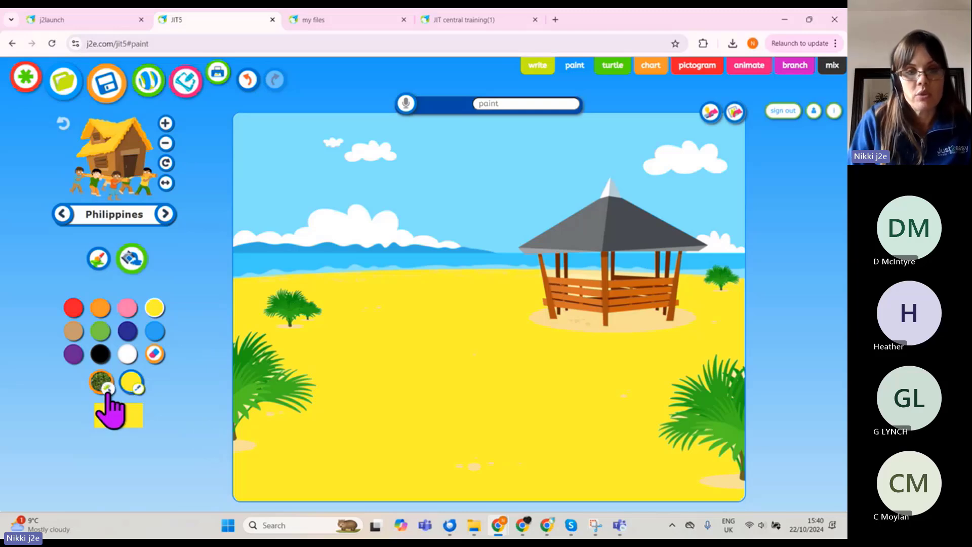
- Browse the texture collection and choose the speckled blue texture
scroll(109, 410, up, 5)
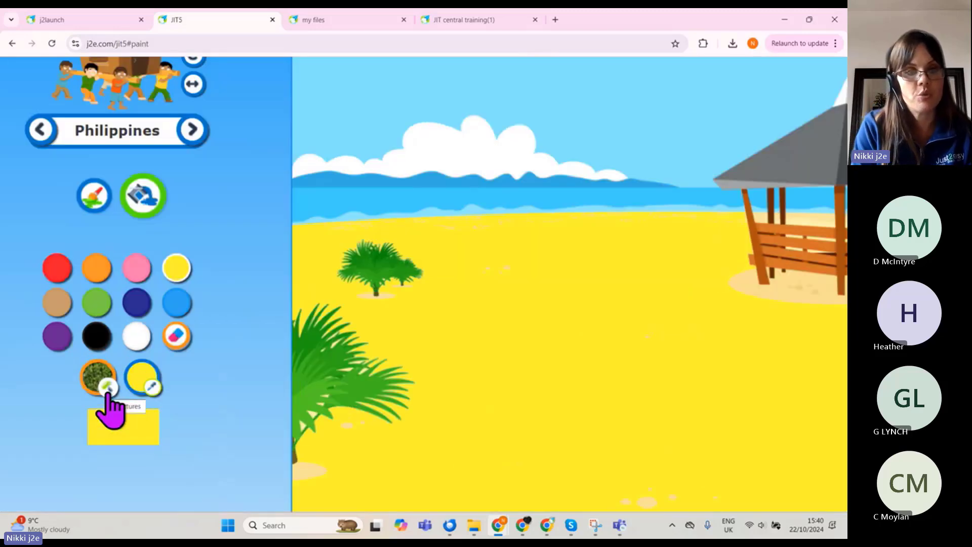
scroll(114, 407, down, 1)
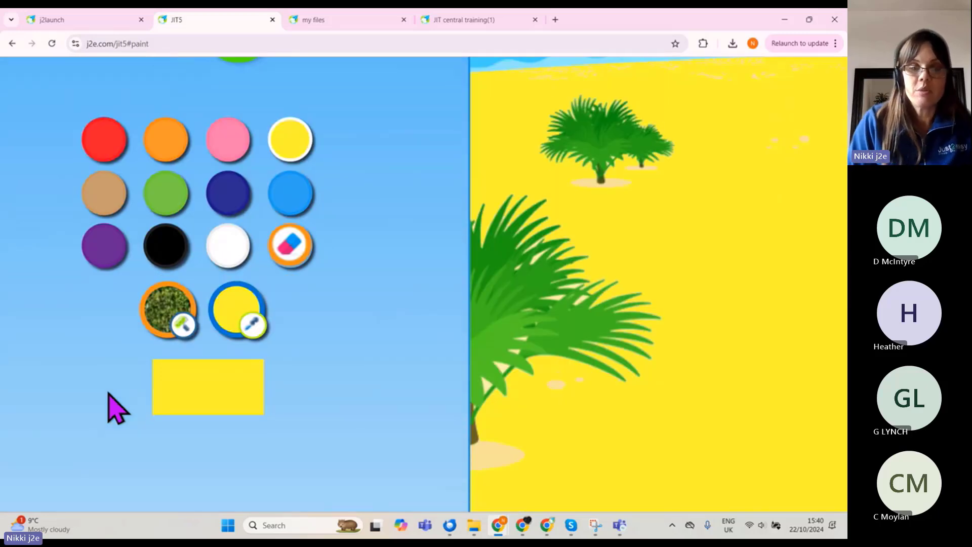
click(188, 333)
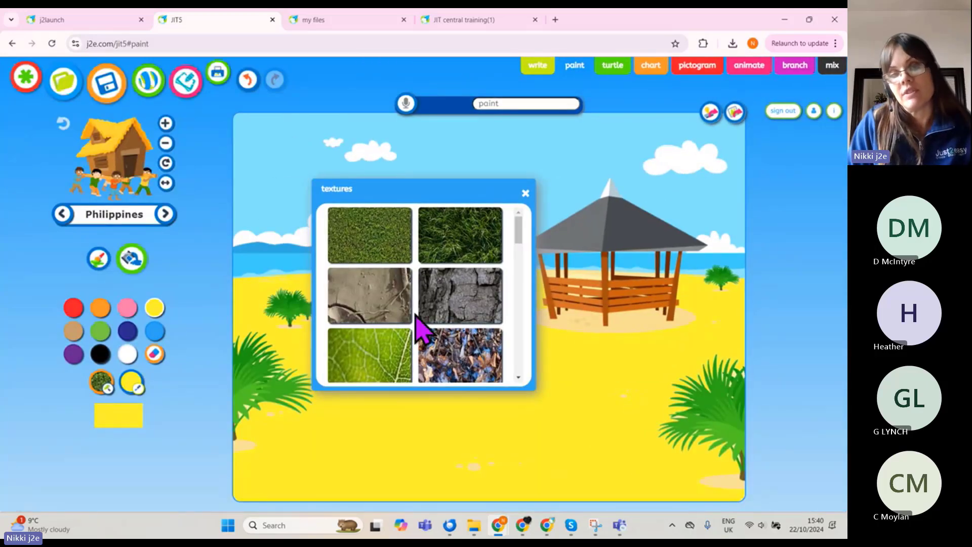
scroll(419, 326, down, 2)
scroll(410, 312, down, 2)
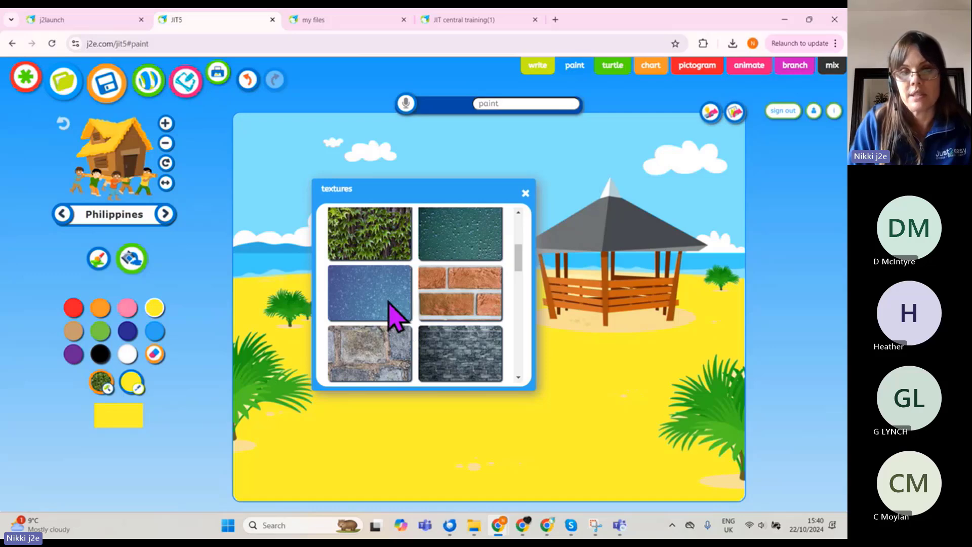
scroll(405, 309, down, 2)
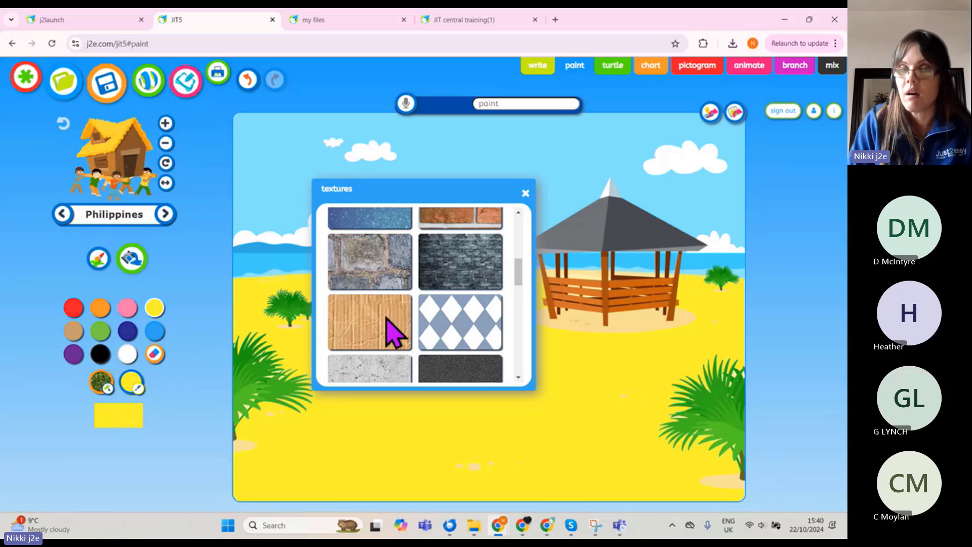
scroll(425, 329, down, 1)
scroll(443, 329, down, 1)
scroll(415, 322, down, 2)
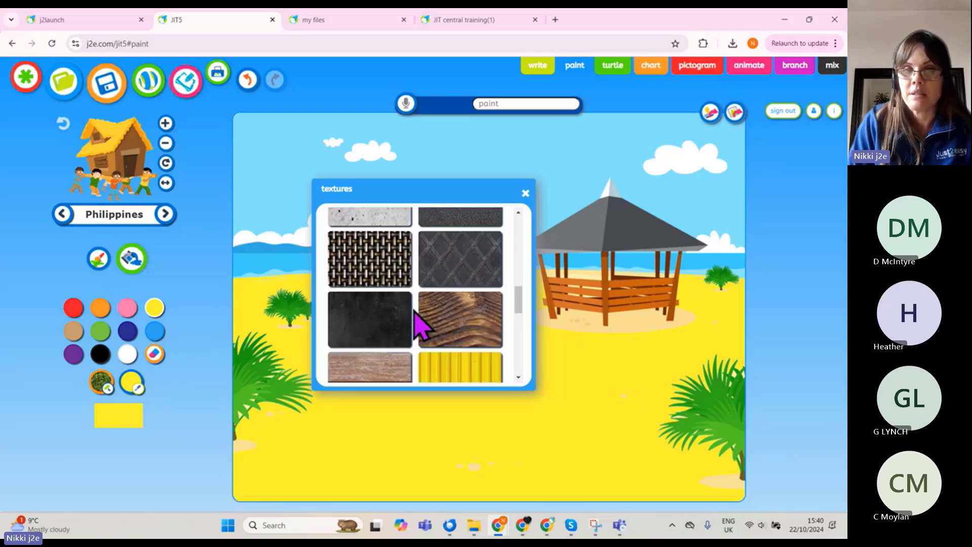
scroll(420, 324, down, 3)
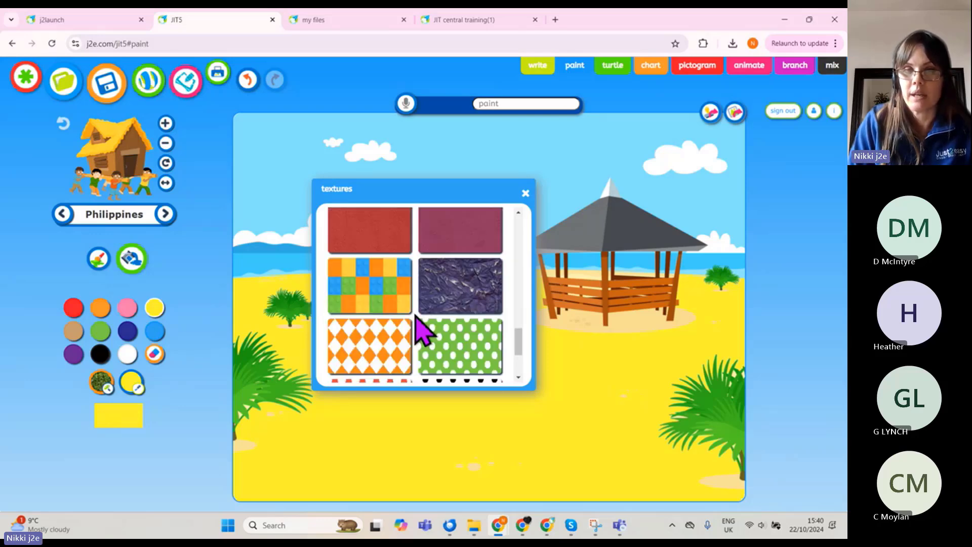
scroll(423, 329, down, 2)
scroll(422, 330, up, 6)
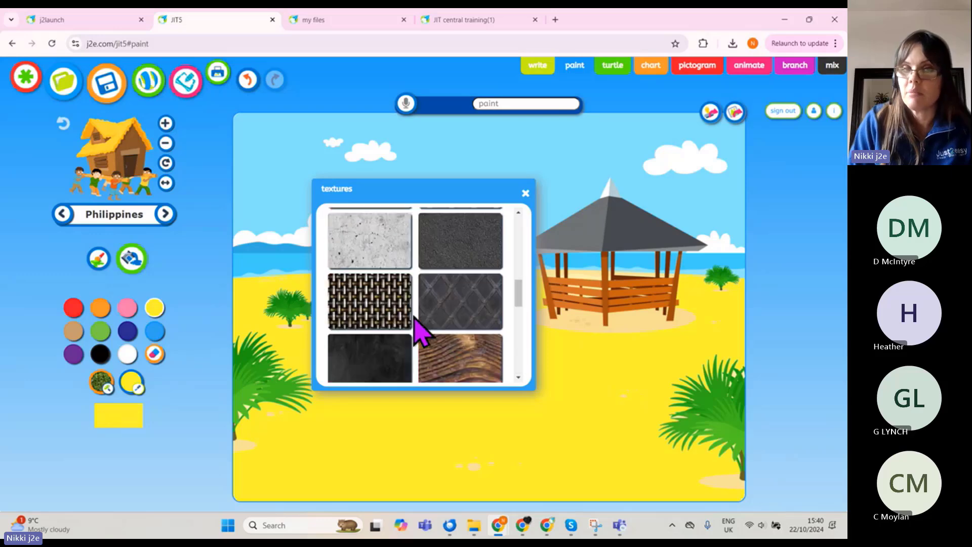
scroll(420, 329, up, 3)
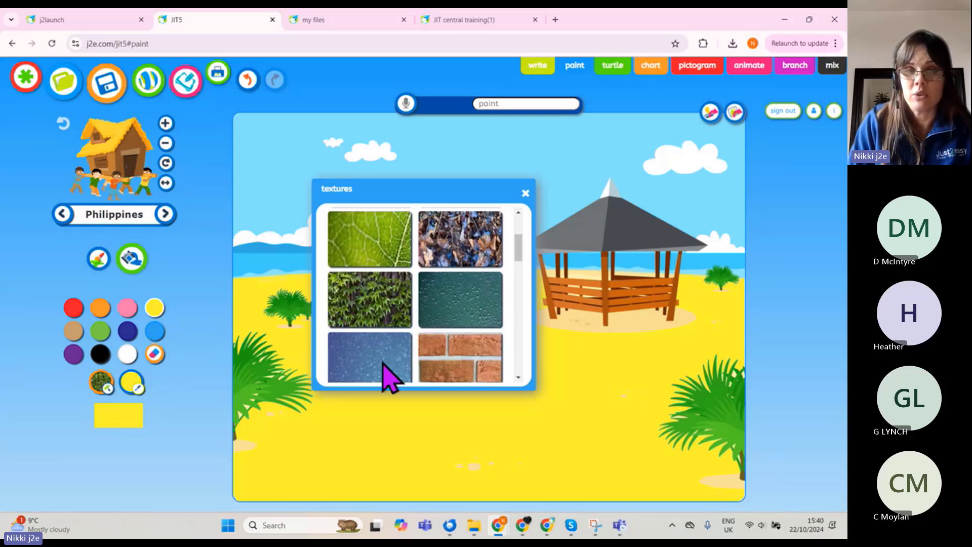
click(364, 354)
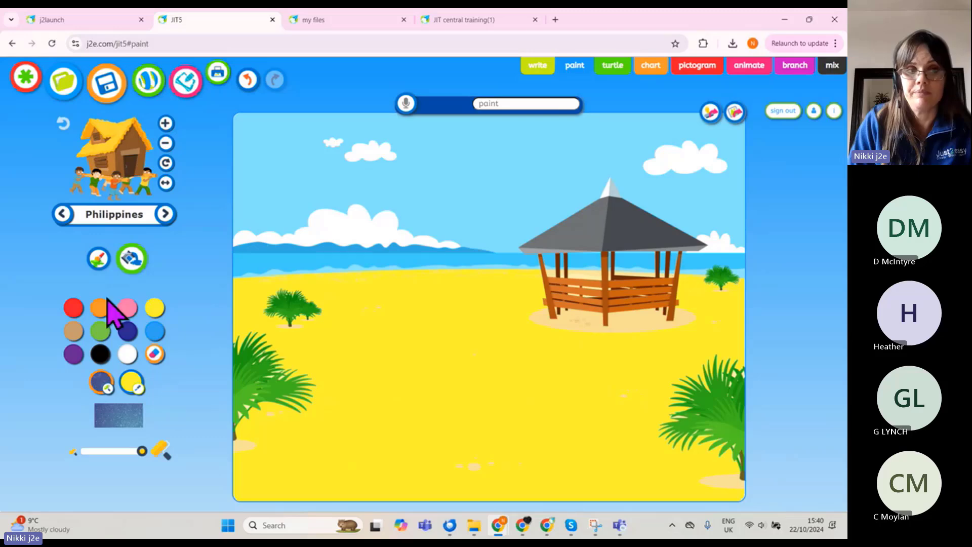
- Paint a zigzag brush stroke across the sand with the speckled blue texture and undo it
click(98, 259)
mouse_move(358, 374)
mouse_down()
mouse_move(409, 423)
mouse_move(518, 409)
mouse_up()
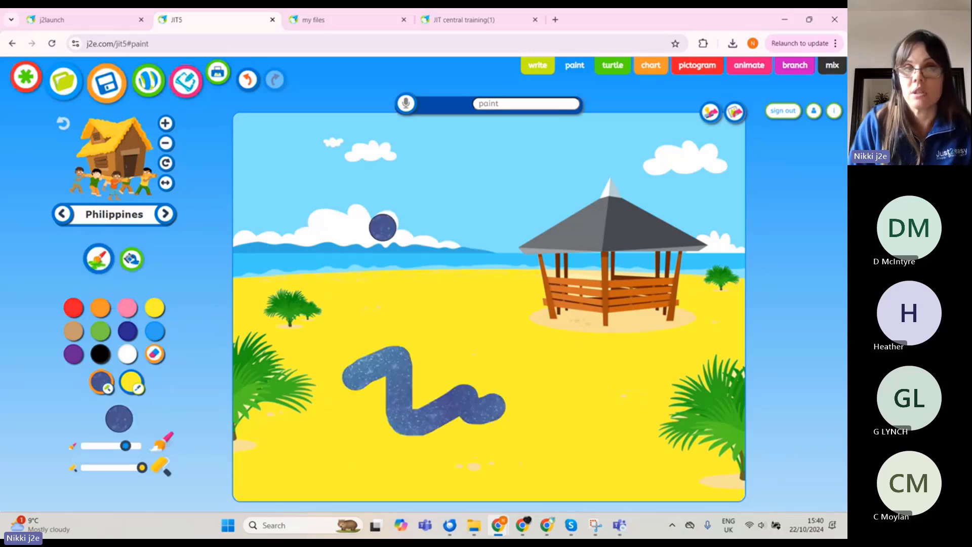
click(247, 79)
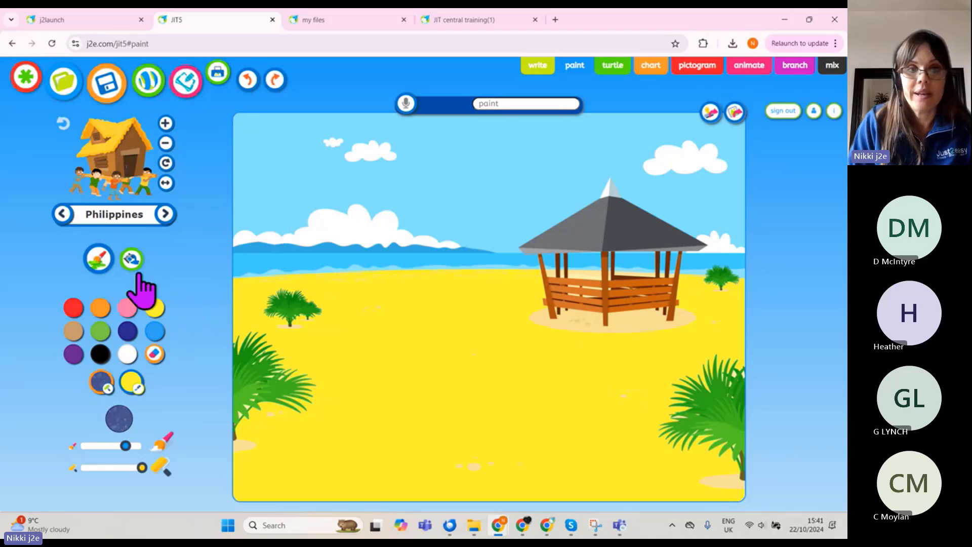
- Fill the sea strip behind the beach with the speckled blue texture
click(131, 259)
click(272, 259)
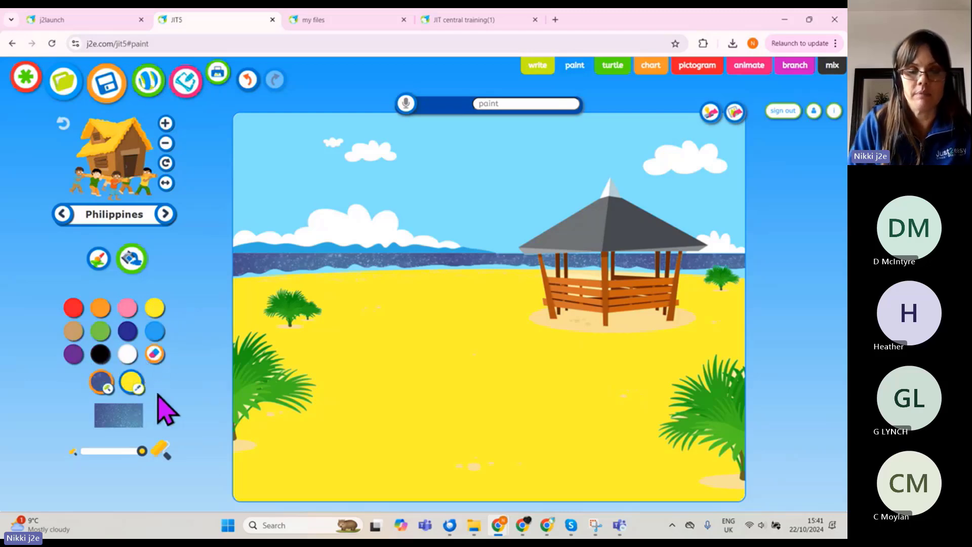
- Try dark blue, light blue and white from the palette as the fill colour
click(128, 331)
click(154, 330)
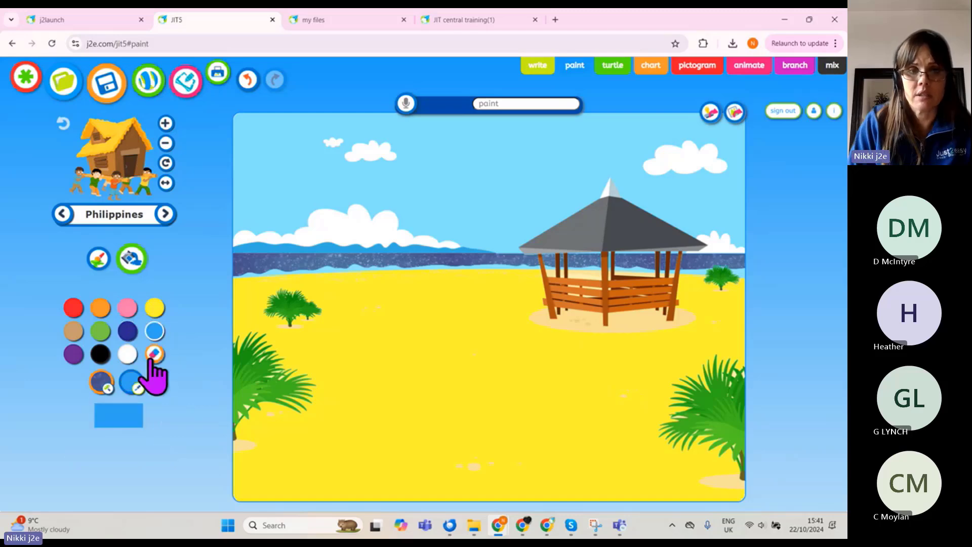
click(128, 354)
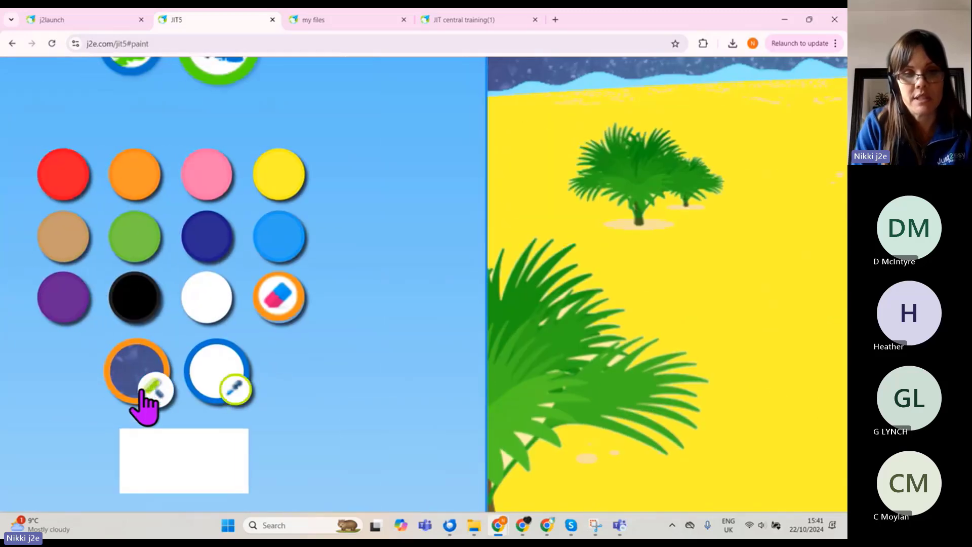
- Mix a custom muted khaki-yellow shade and fill the sand with it
scroll(144, 404, down, 2)
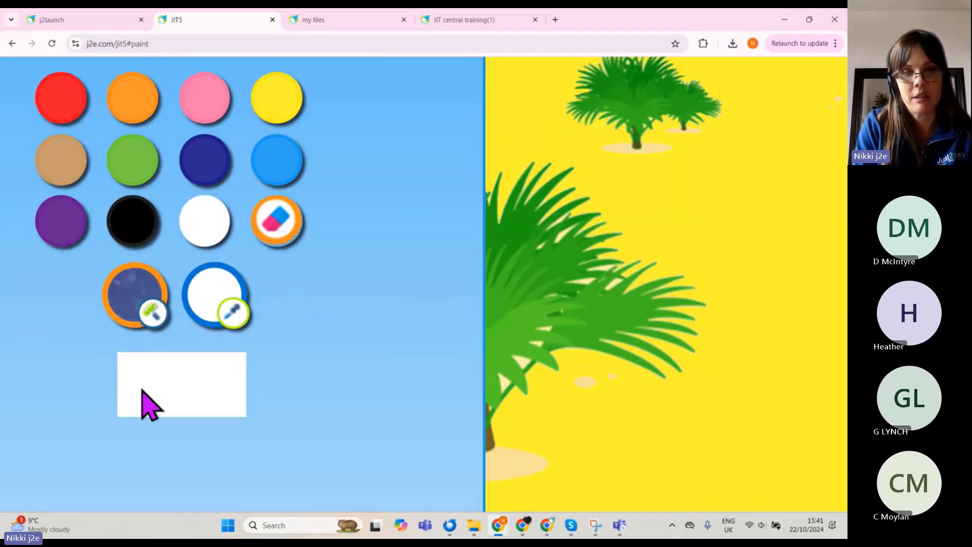
click(230, 324)
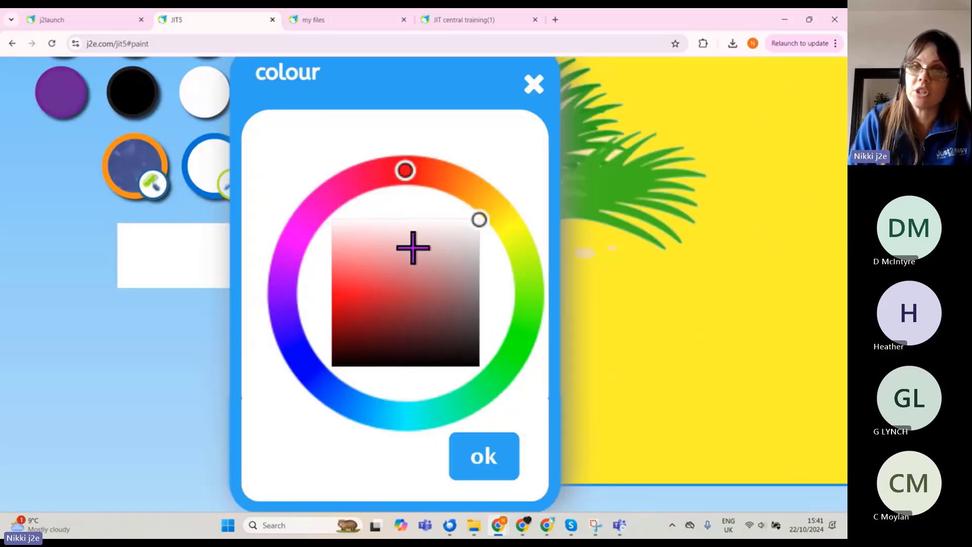
click(510, 225)
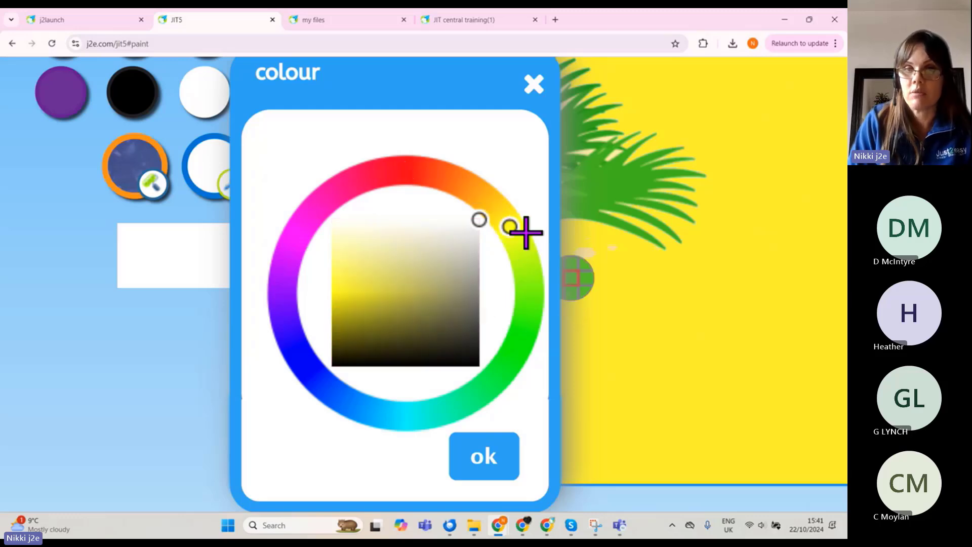
click(401, 285)
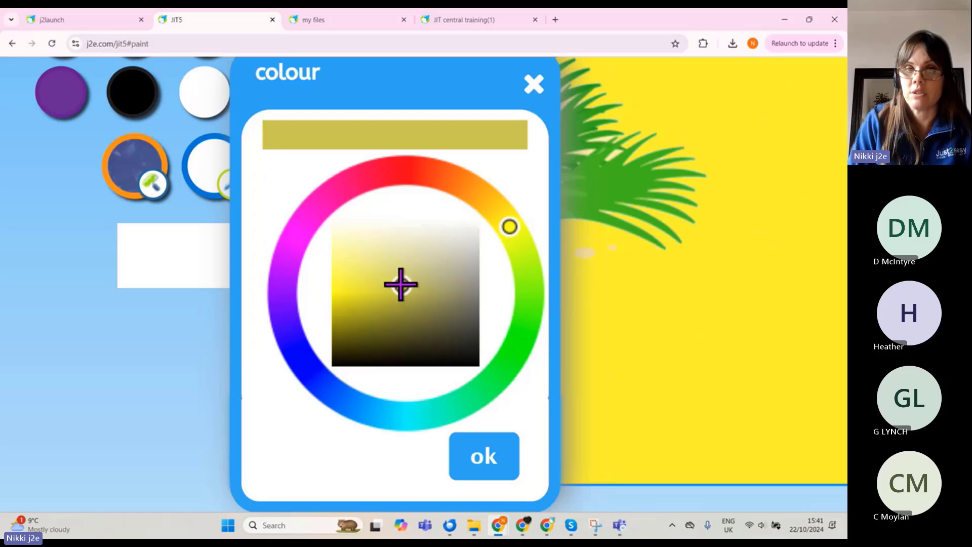
click(416, 278)
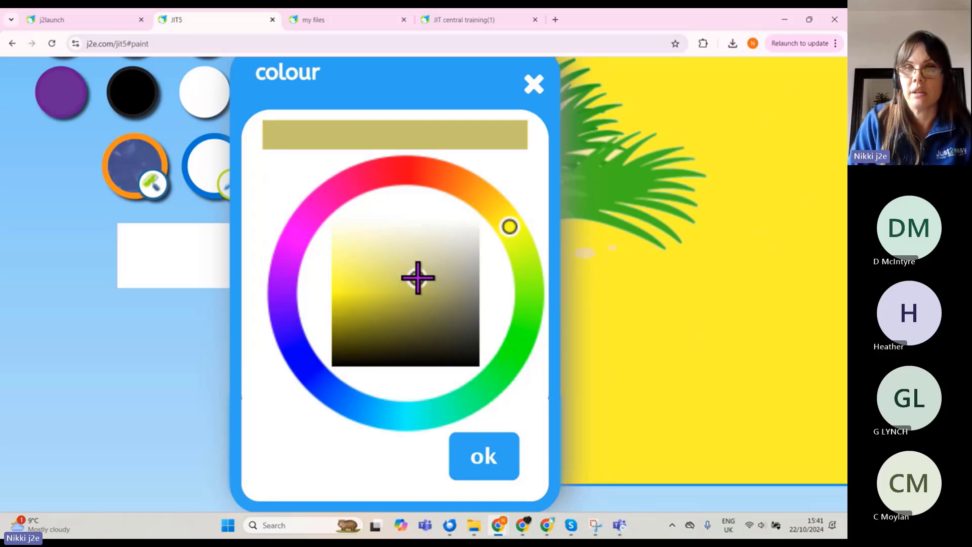
click(482, 476)
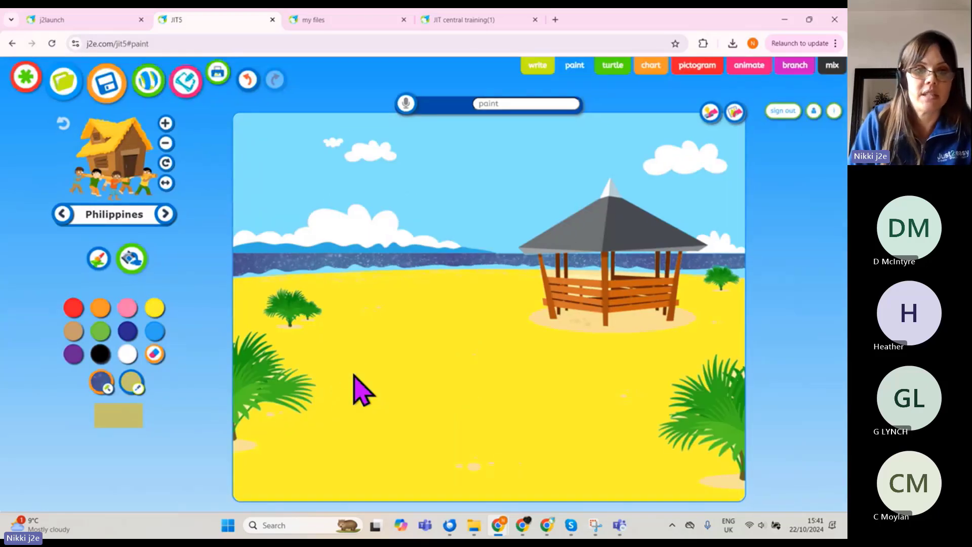
click(438, 354)
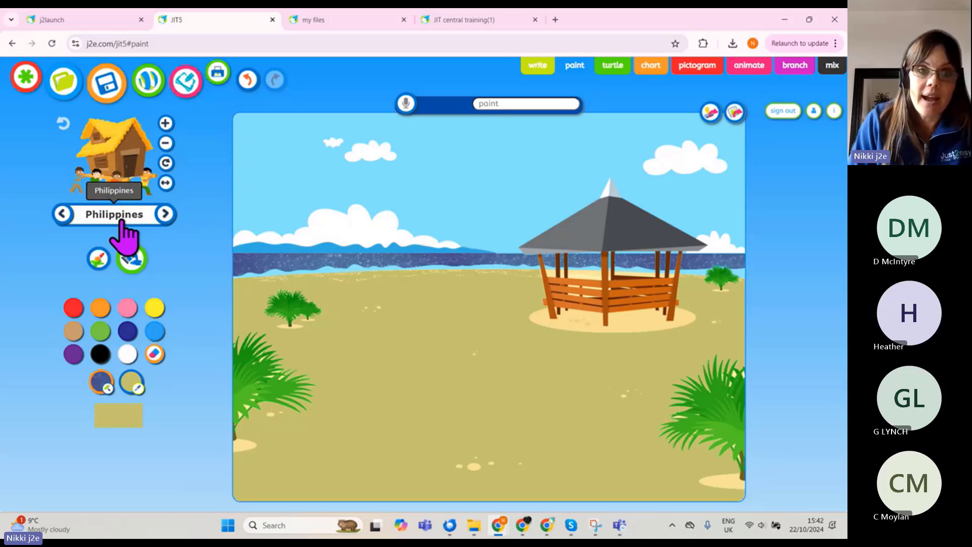
- Look through several stamps in the Philippines set
click(164, 217)
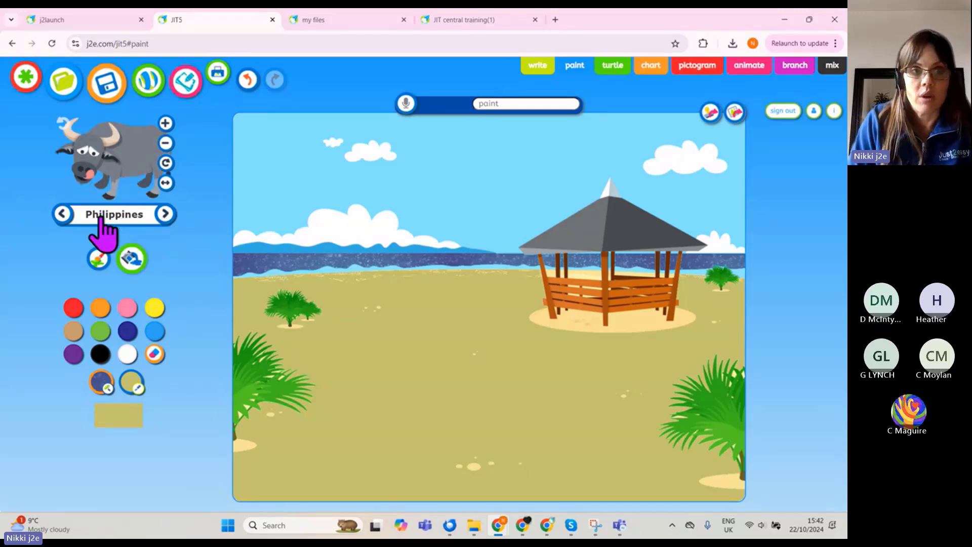
click(165, 214)
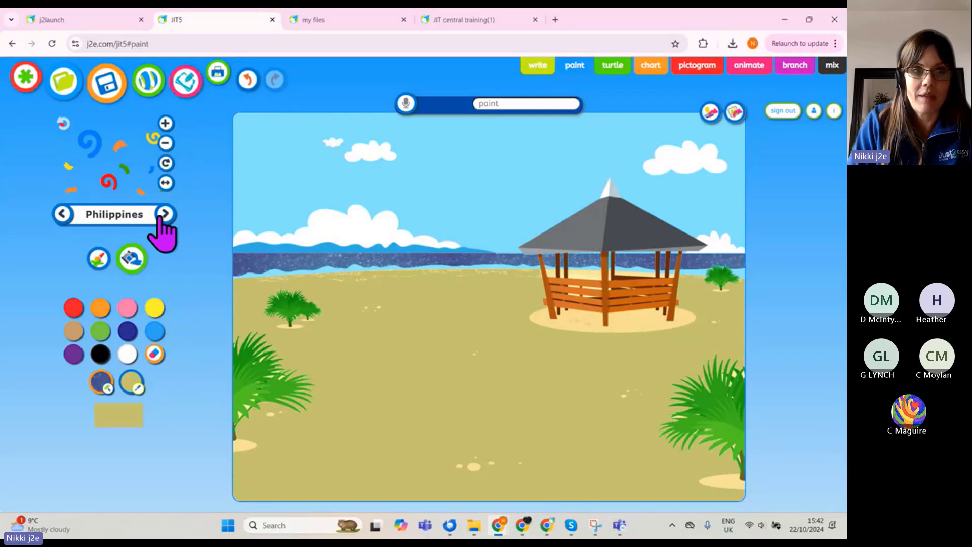
click(164, 214)
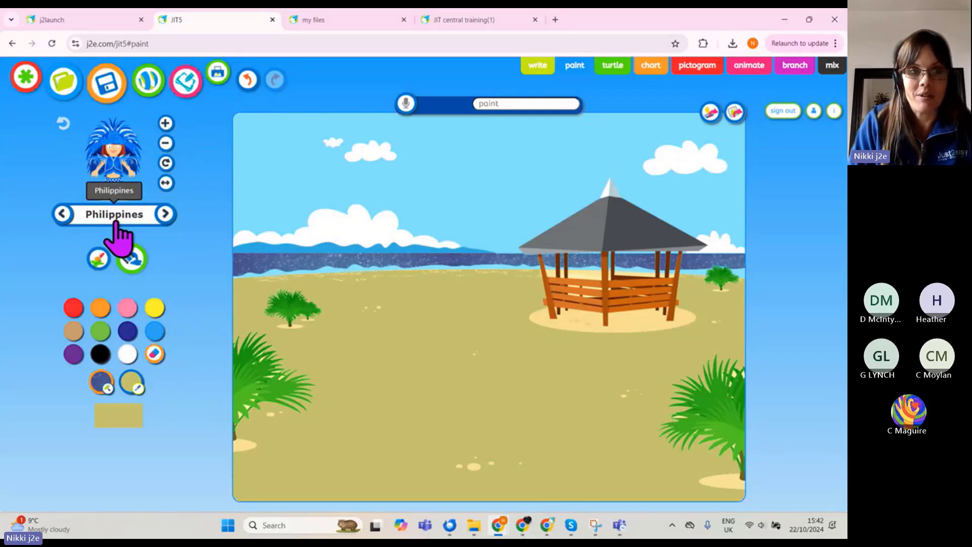
- Browse the stamp categories and open the Beach set
click(133, 226)
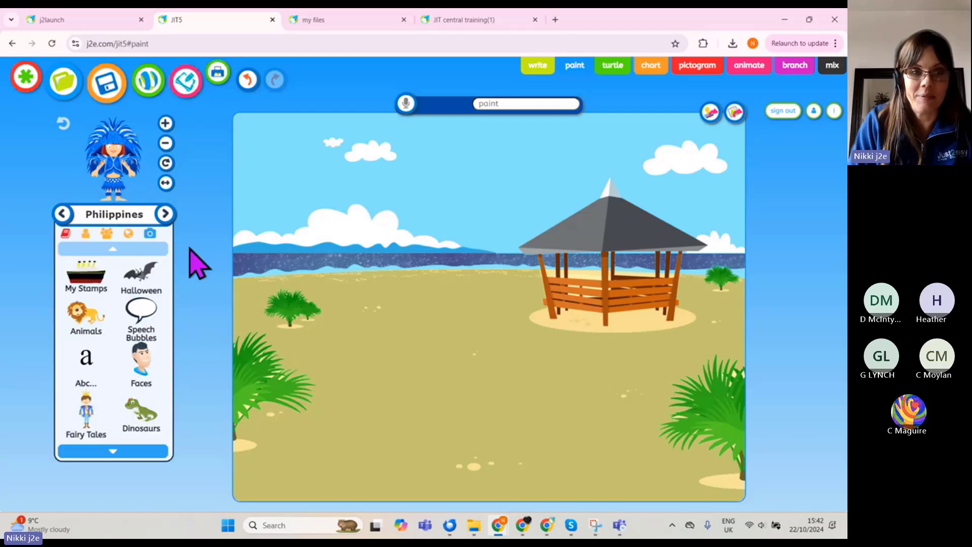
click(118, 451)
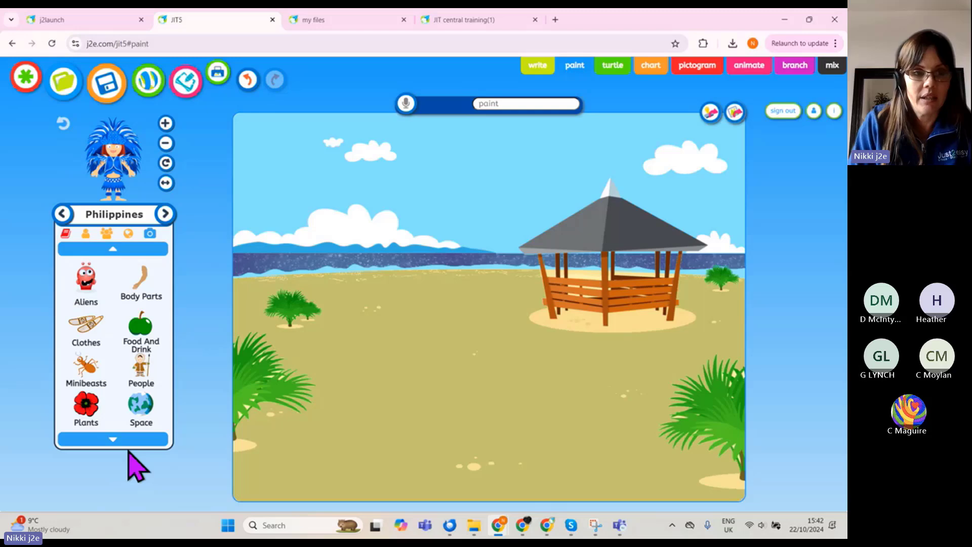
click(117, 440)
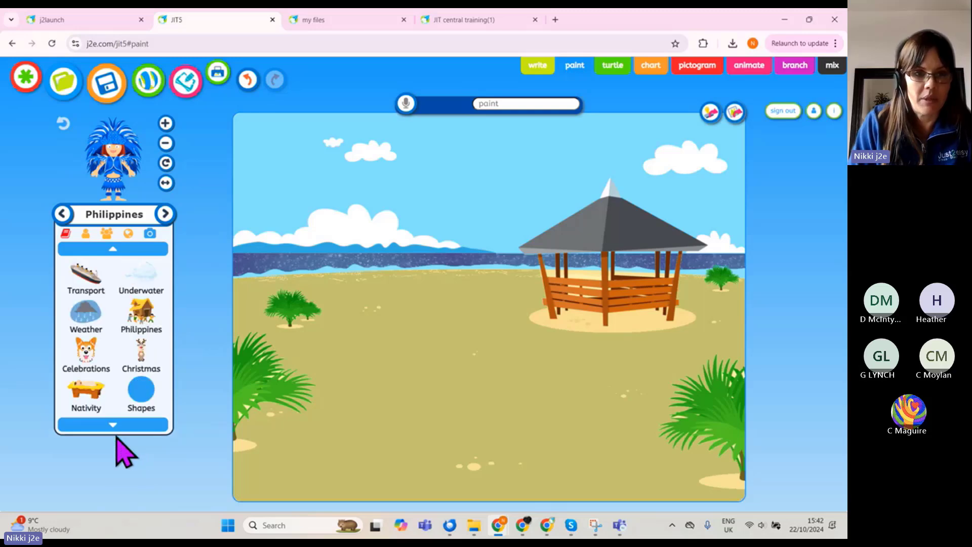
click(115, 424)
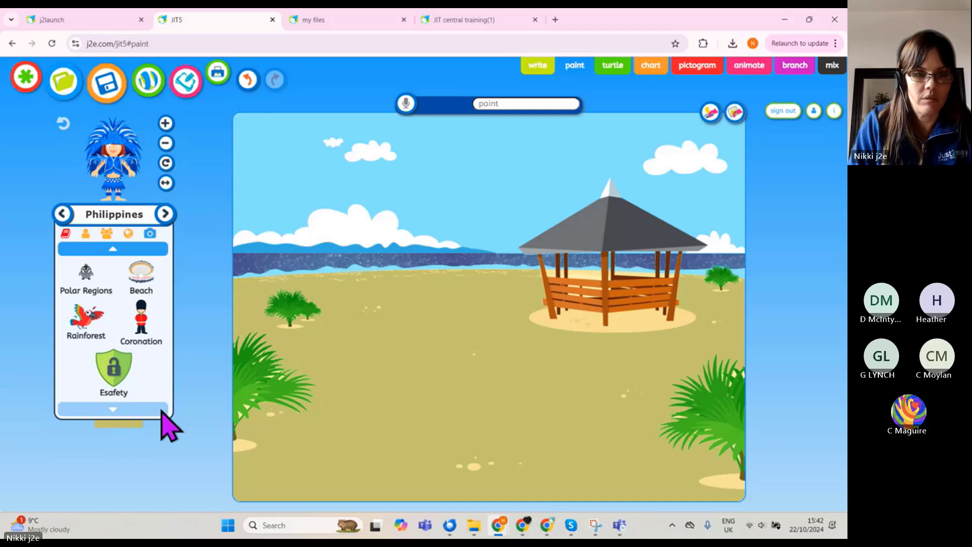
click(119, 250)
click(113, 424)
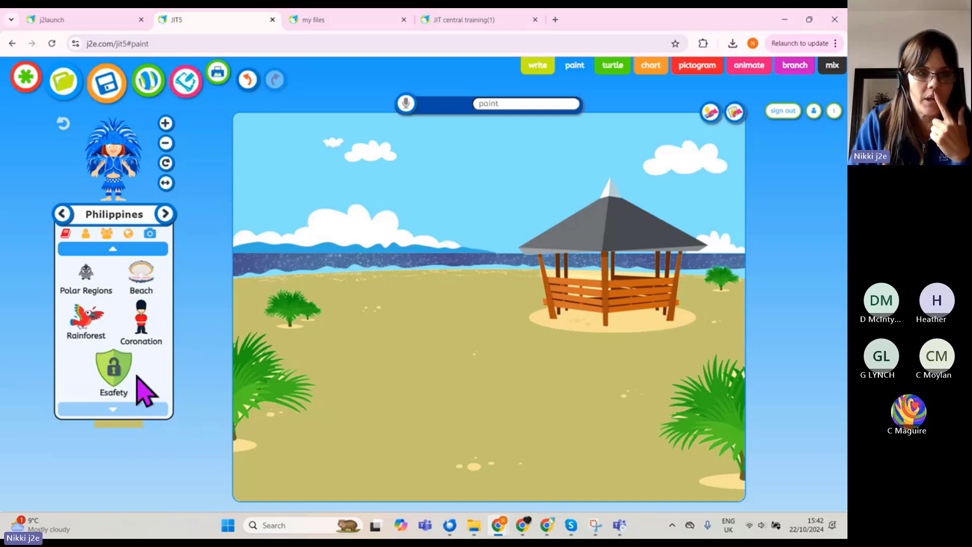
click(145, 274)
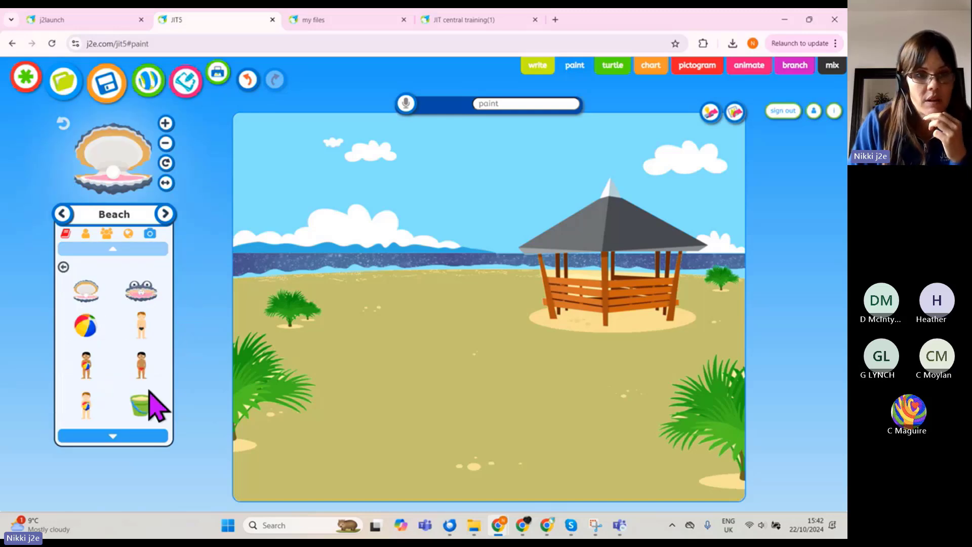
- Choose the round green bucket stamp from the Beach set, shrink it twice and stamp it on the sand between the palms' left side and centre
click(142, 407)
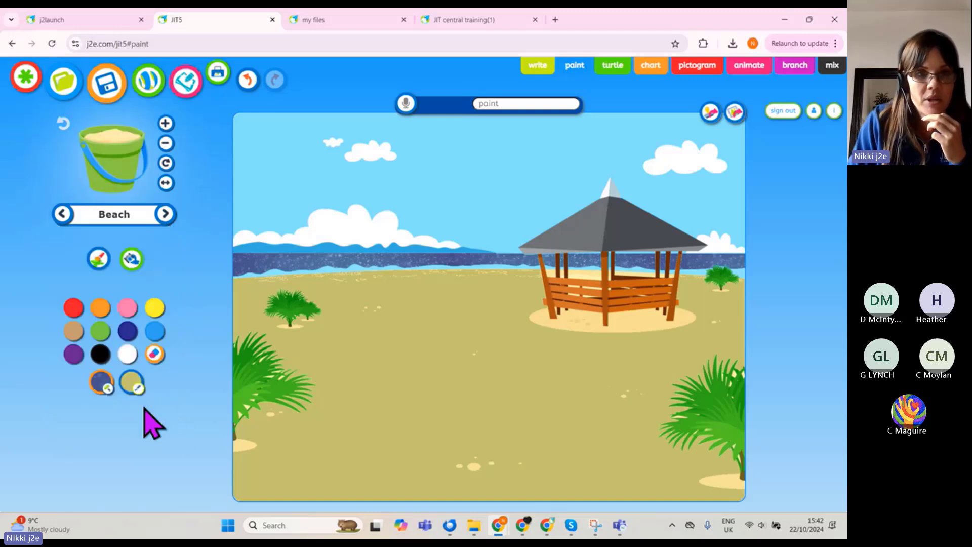
click(166, 145)
click(166, 144)
click(356, 393)
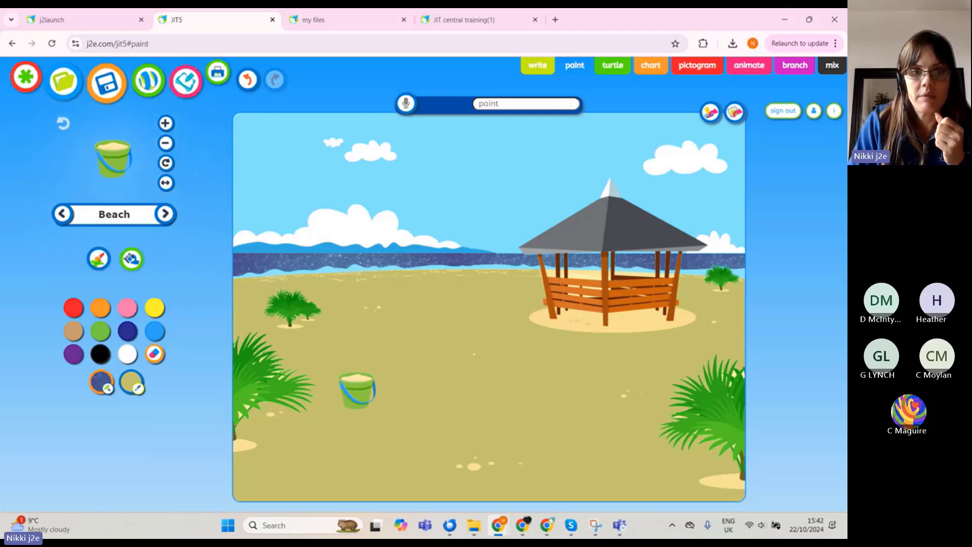
- Try rotating the green bucket stamp five times and mirroring it, and reset it to its original form
click(166, 162)
click(165, 162)
click(165, 162)
click(165, 162)
click(165, 163)
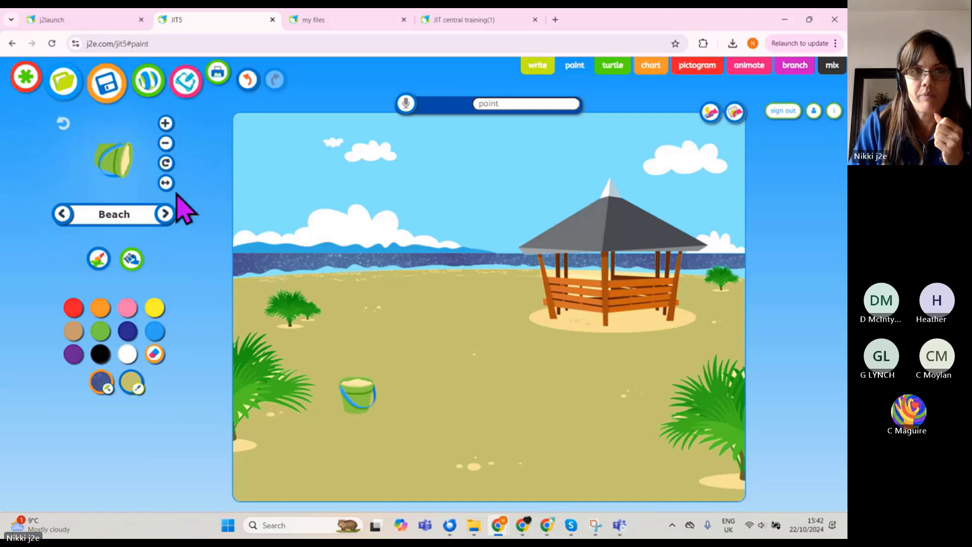
click(166, 188)
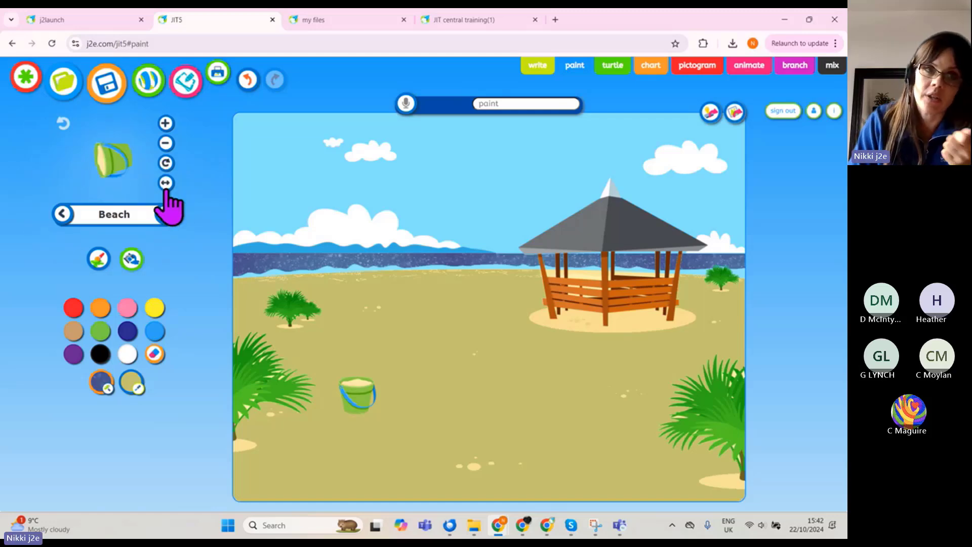
click(62, 124)
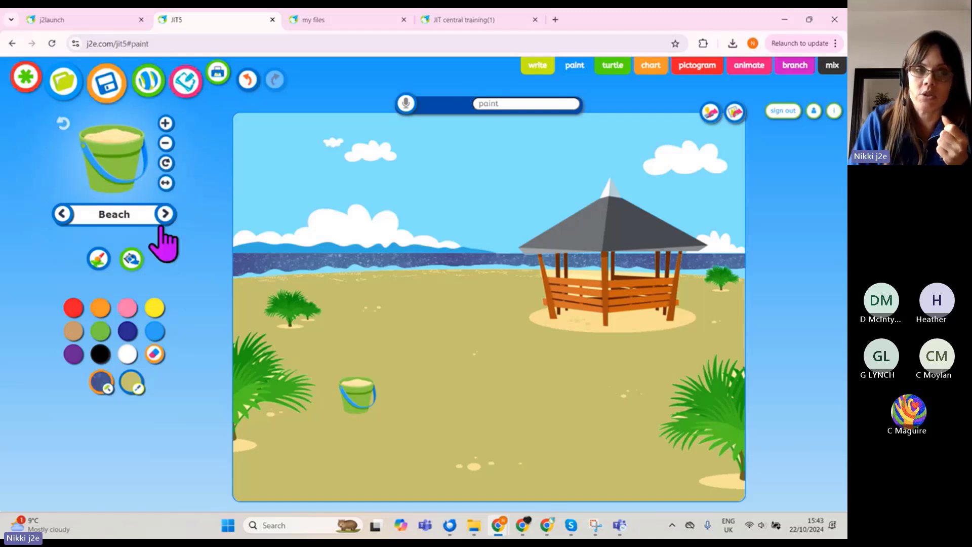
- Switch to the red castle-shaped bucket stamp, shrink it and stamp it on the sand in front of the beach hut
click(165, 213)
click(165, 214)
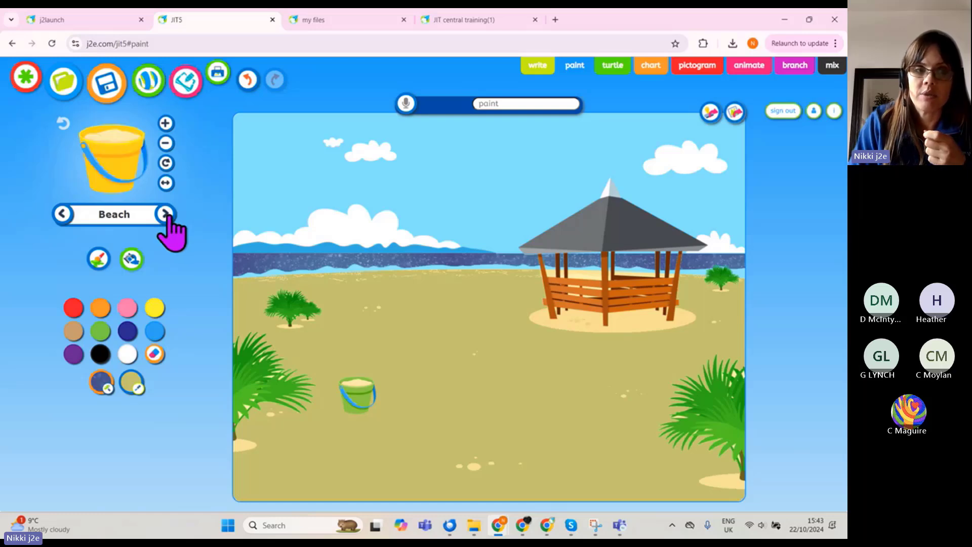
click(165, 213)
click(165, 213)
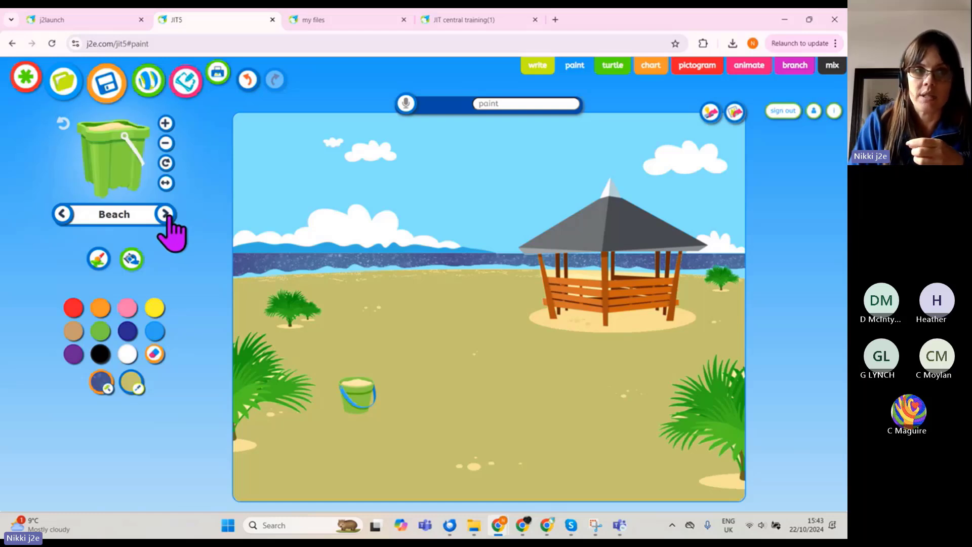
click(165, 214)
click(165, 144)
click(166, 143)
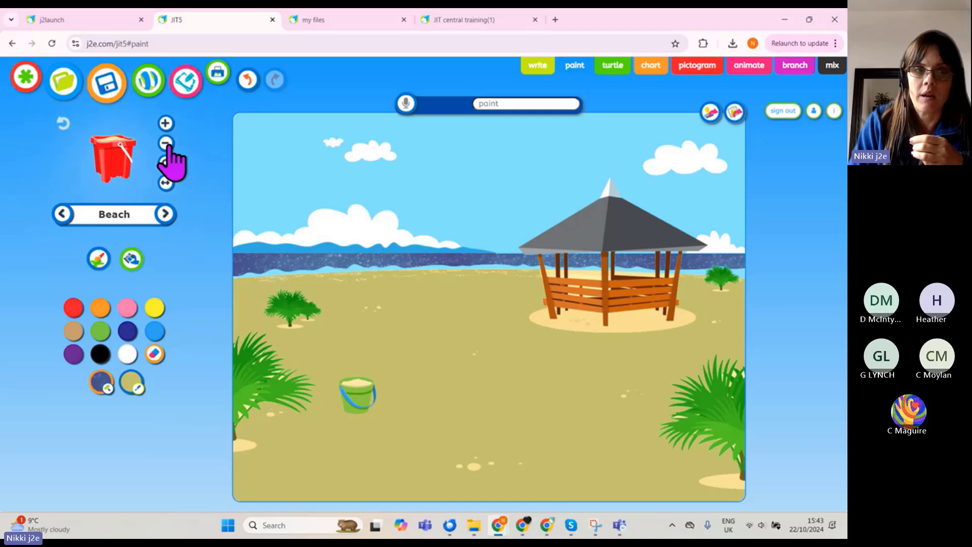
click(166, 144)
click(551, 379)
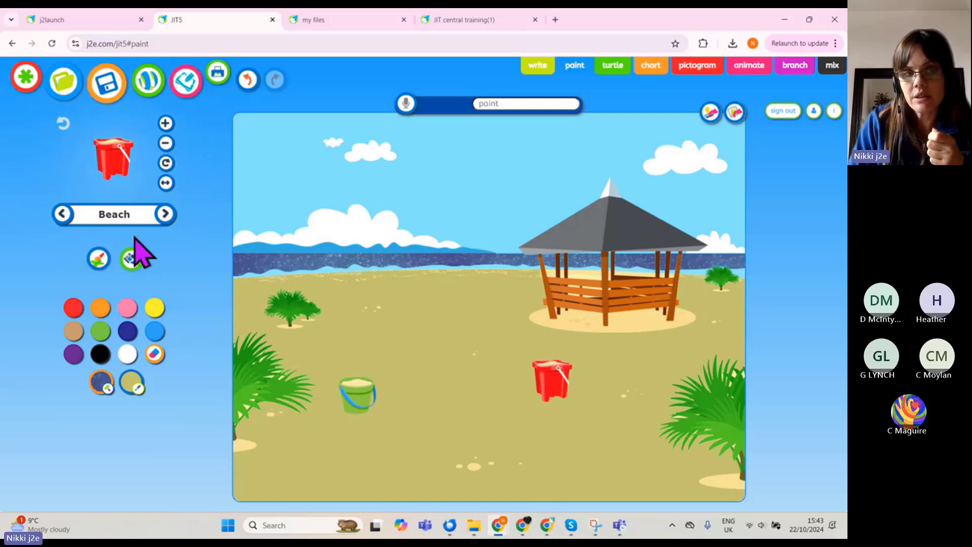
- Look at the personal image files offered as stamps and search the web image bank for "crab"
click(122, 223)
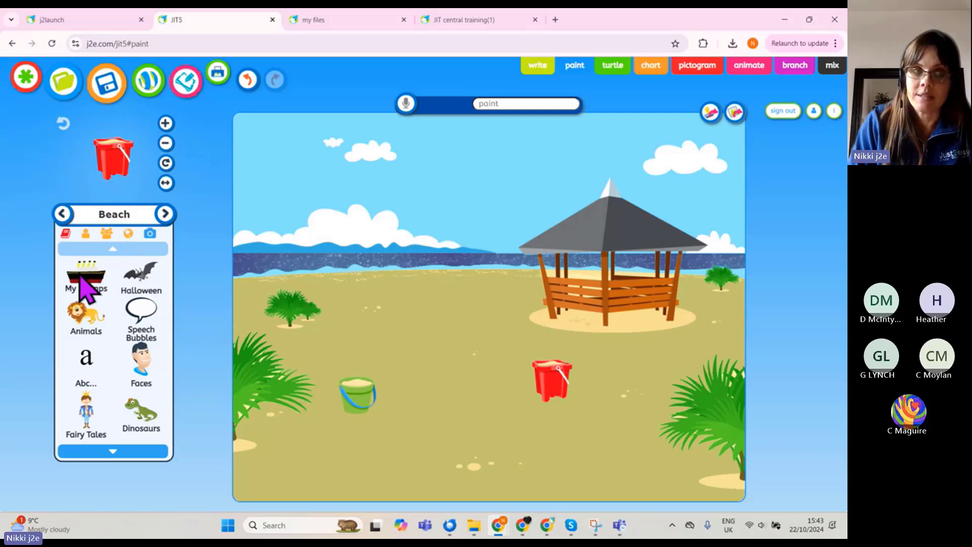
click(85, 234)
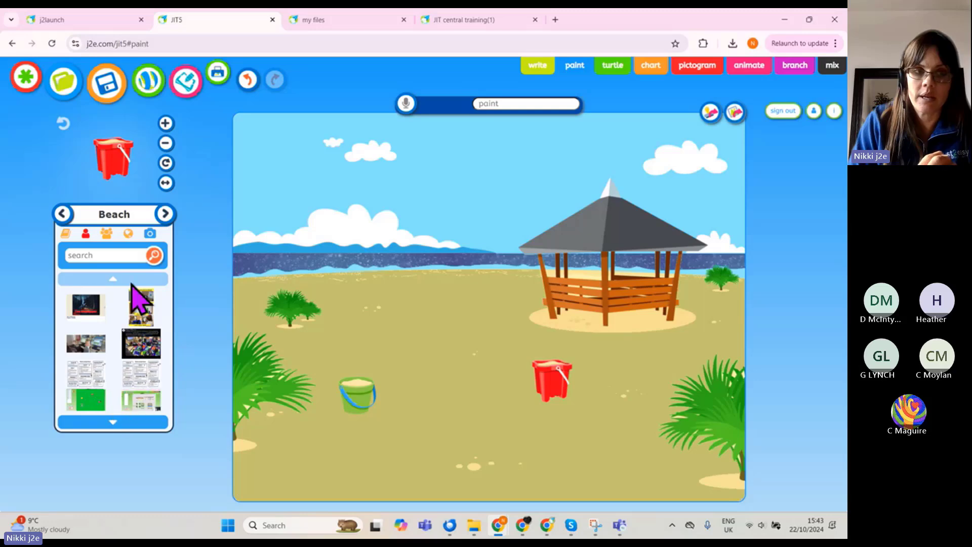
click(128, 234)
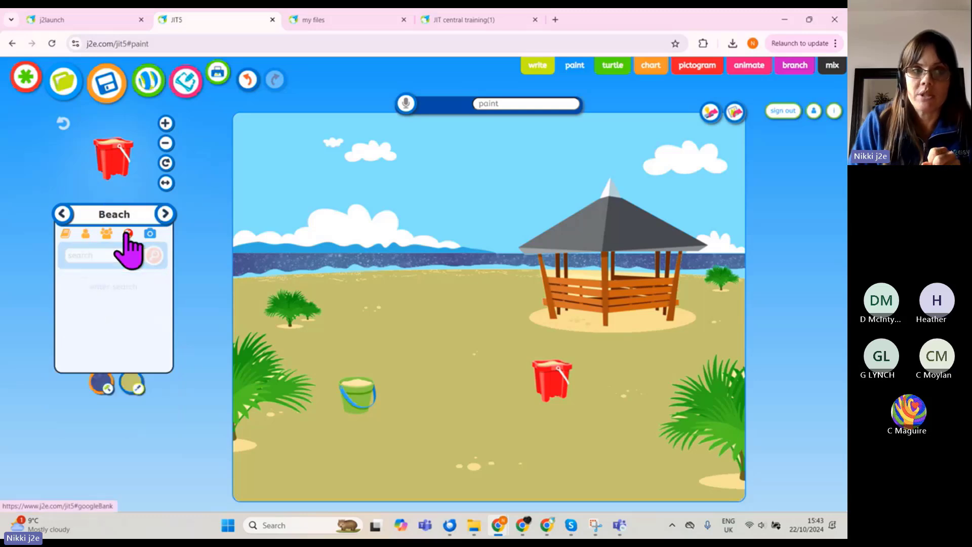
click(117, 255)
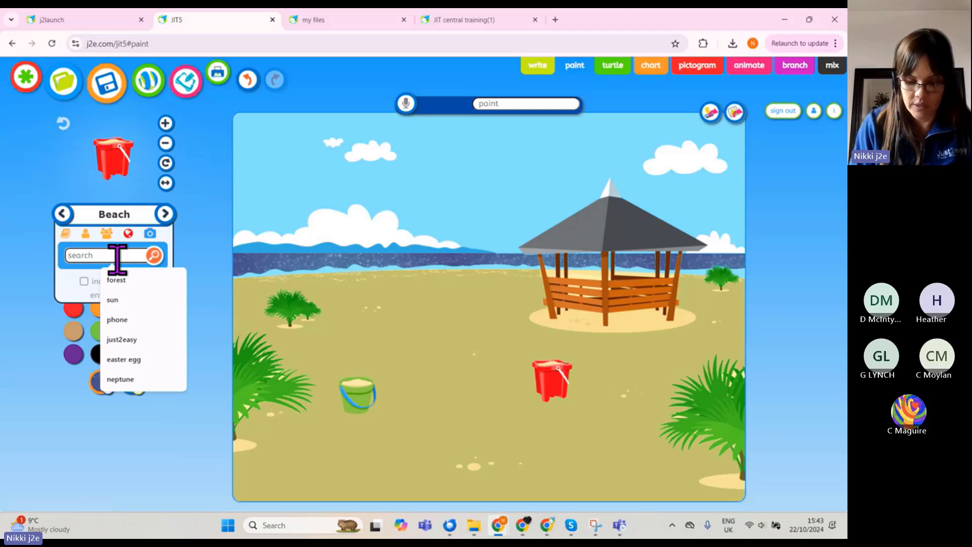
text(crab)
key(Return)
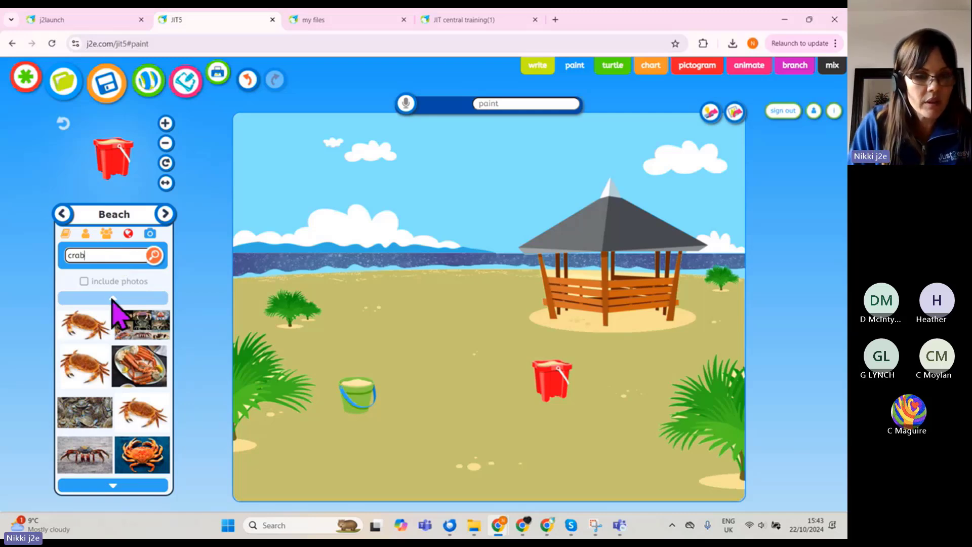
- Look through the crab pictures, choose the first brown crab and stamp it on the sand between the two buckets
click(111, 484)
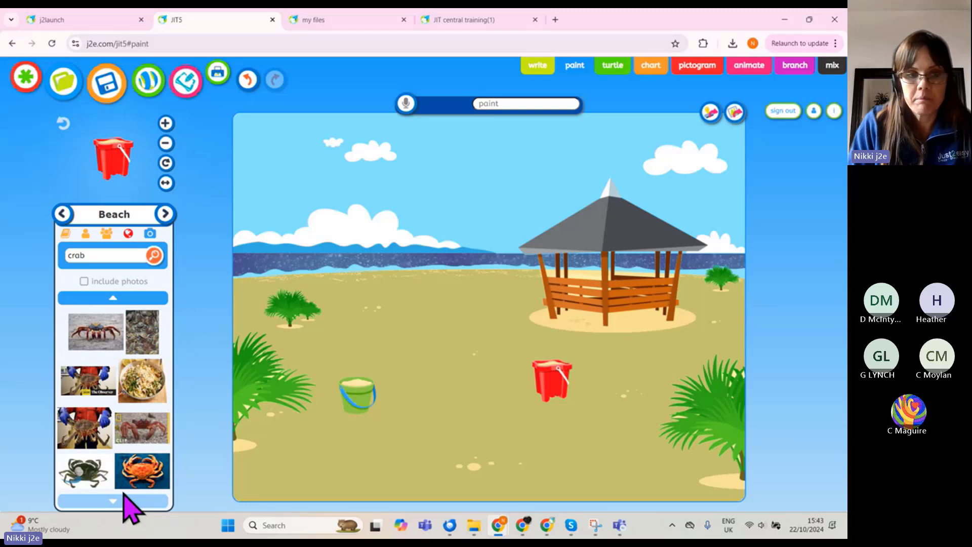
click(111, 300)
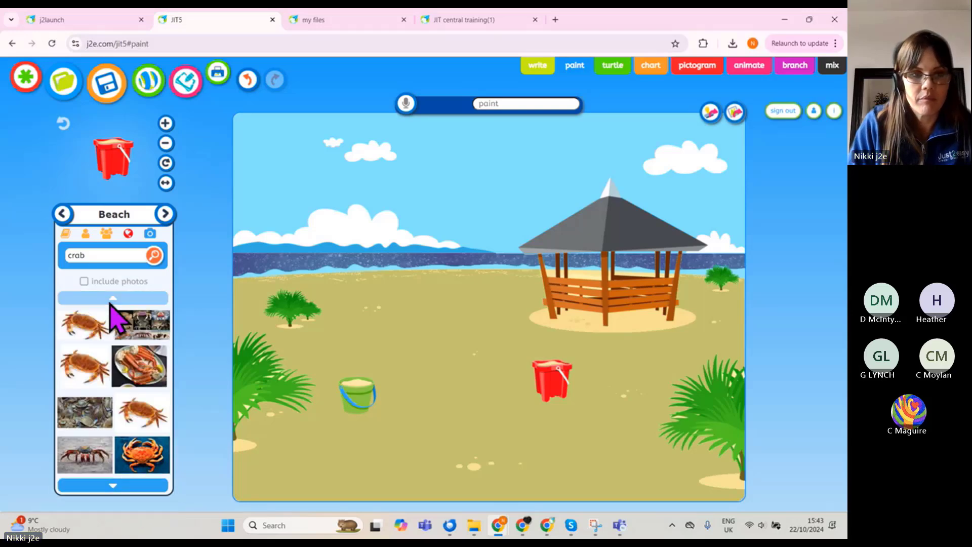
click(84, 324)
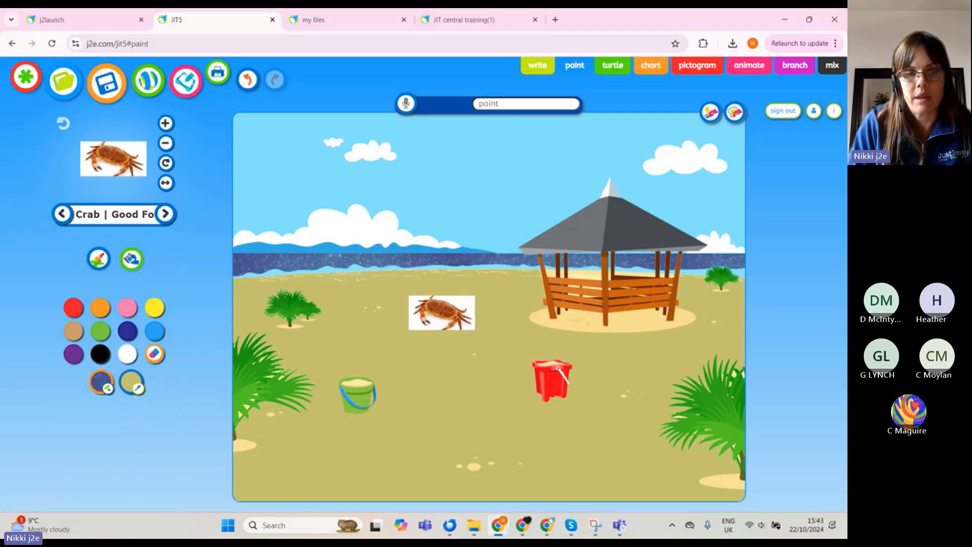
click(442, 313)
- Fill the white background around the crab with the custom khaki sand colour using the fill tool
click(129, 383)
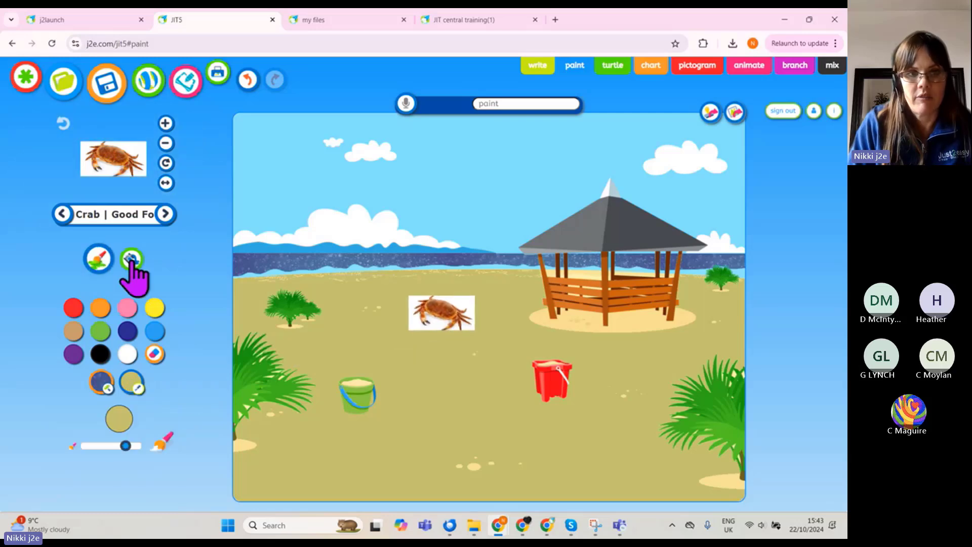
click(132, 260)
click(426, 310)
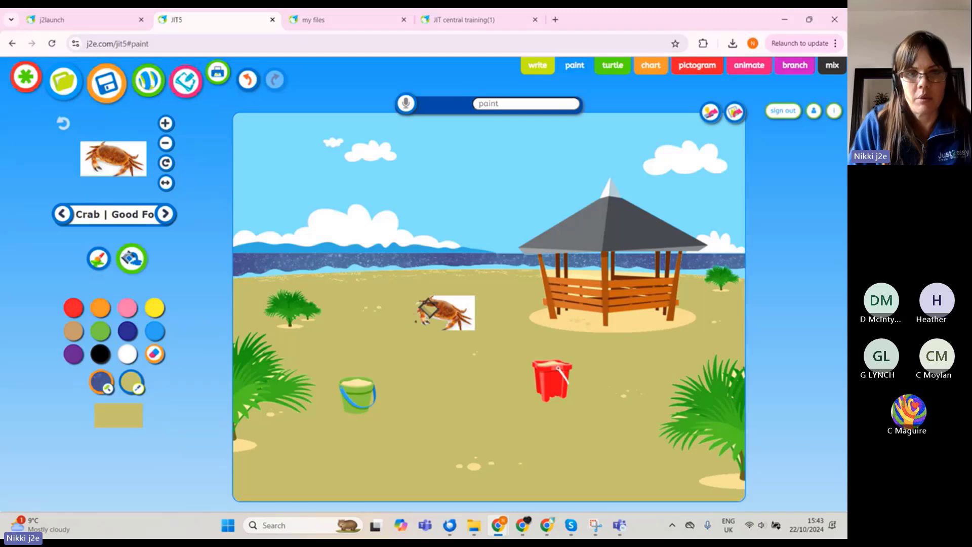
click(471, 301)
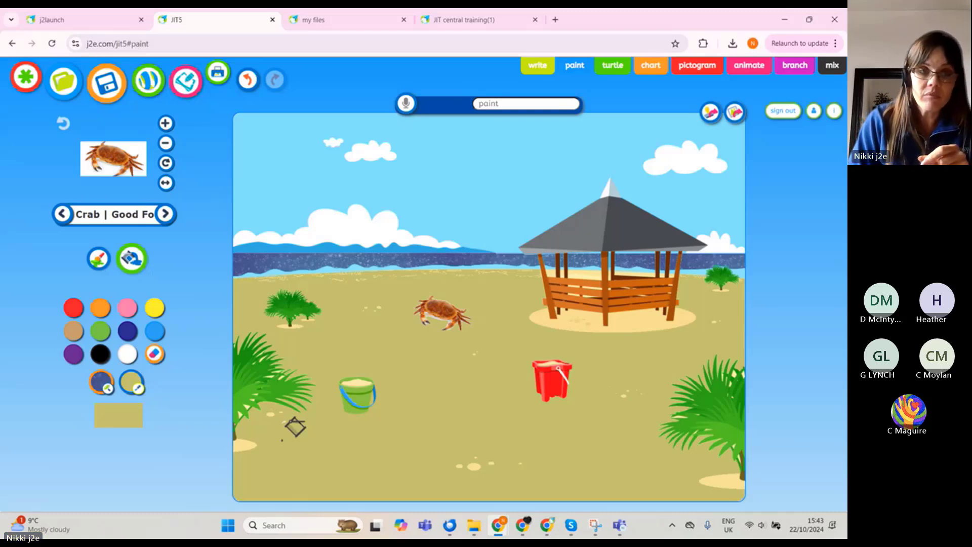
click(133, 258)
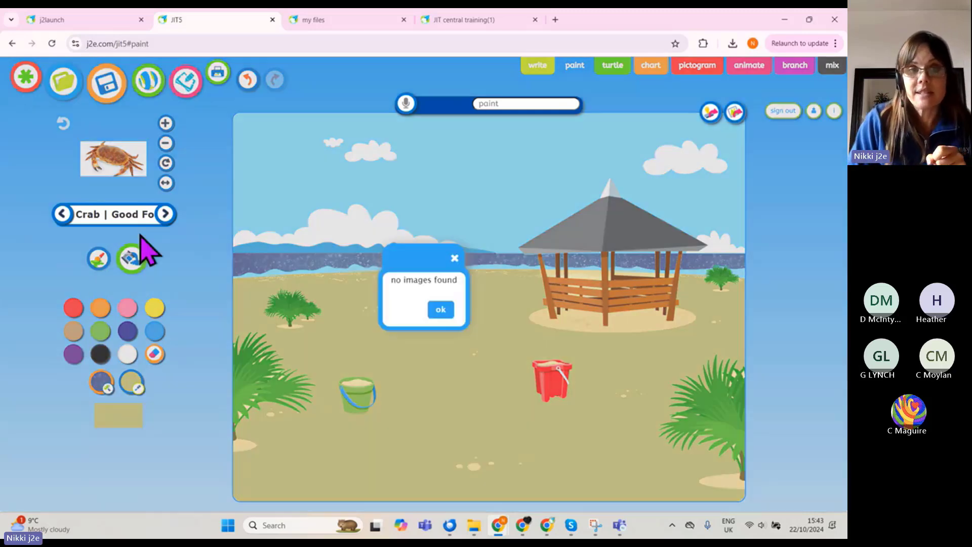
click(441, 309)
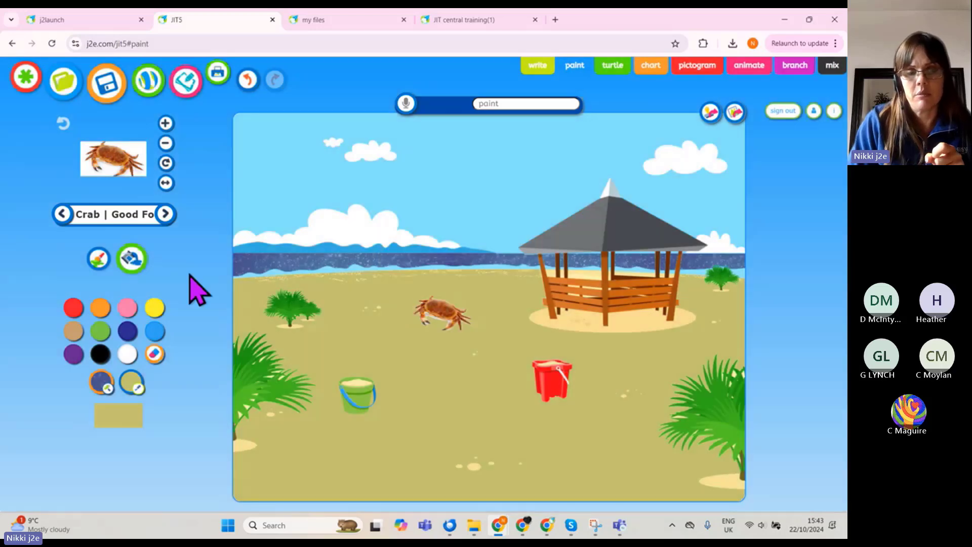
- Name the file "beach painting" and save it
click(139, 223)
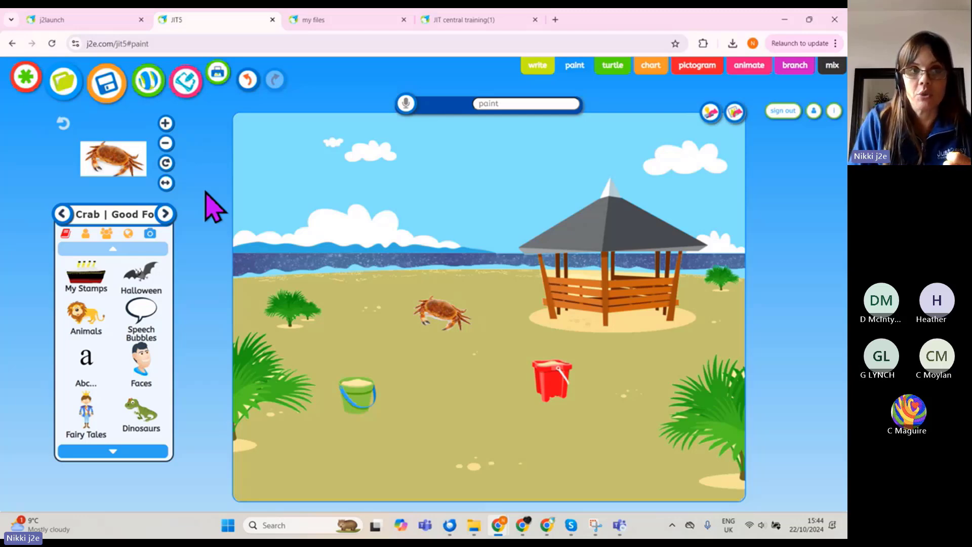
click(505, 104)
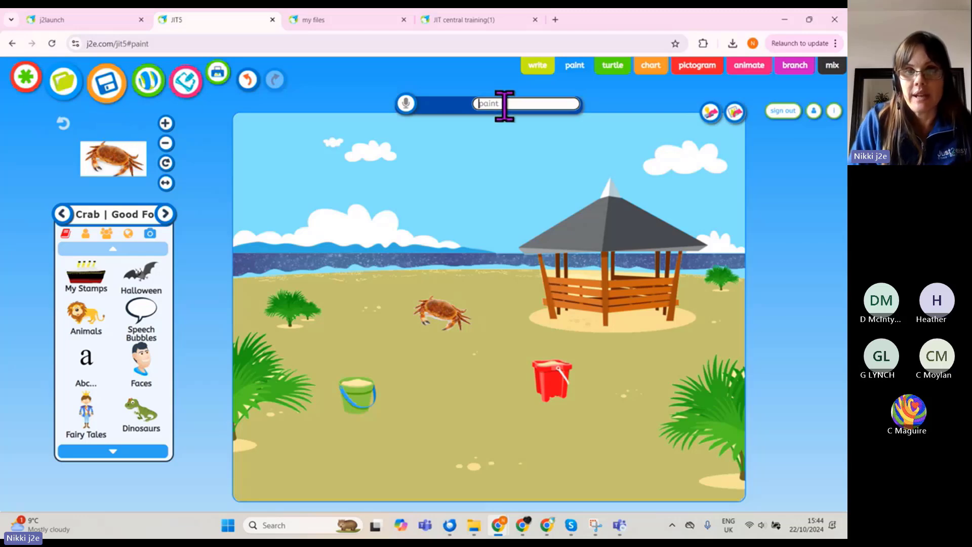
text(beach painting)
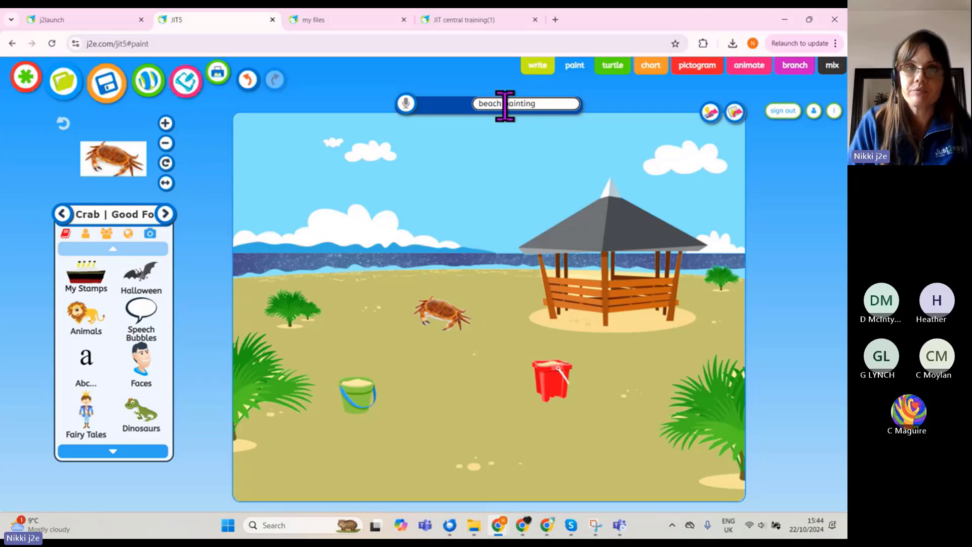
click(111, 99)
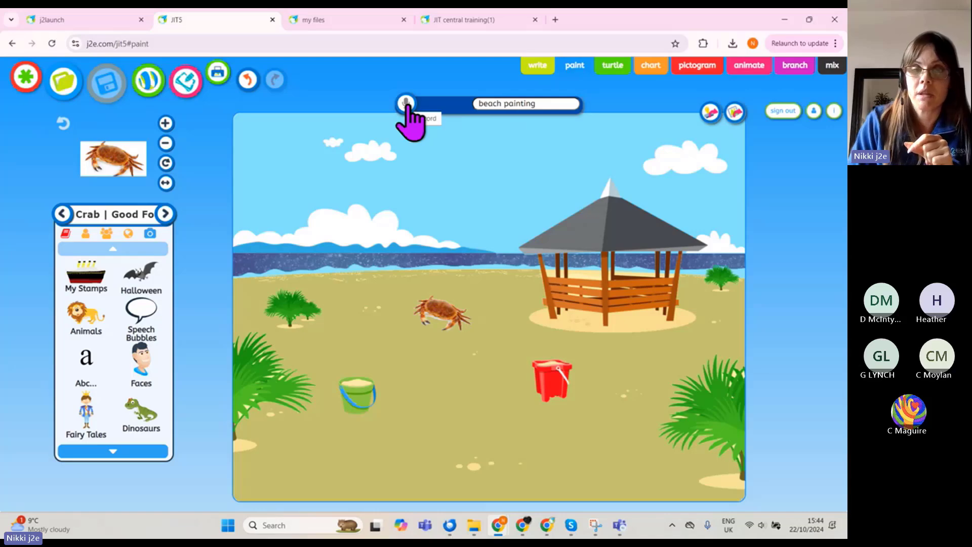
- Open the Just2easy TV YouTube channel from the JIT central training(1) presentation and look through its webinars and live lesson recordings
click(457, 20)
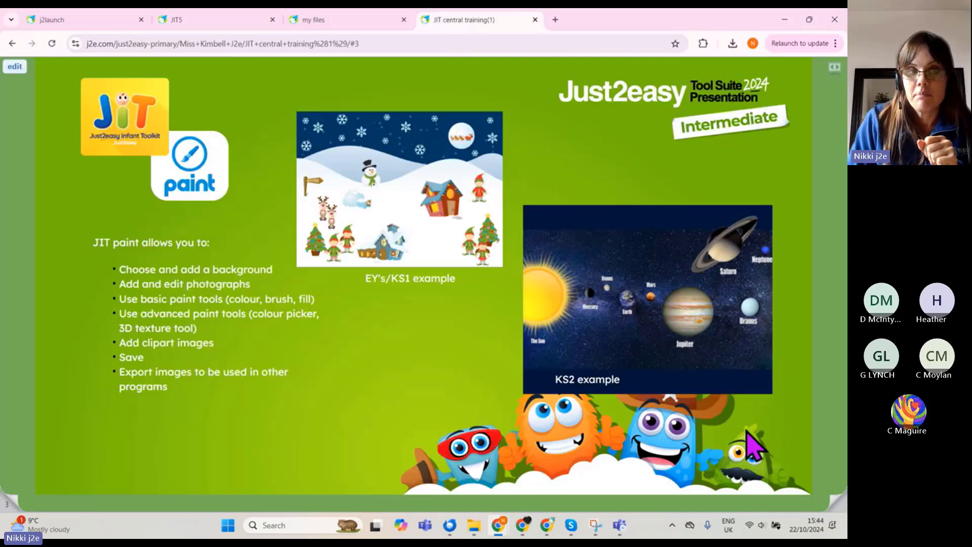
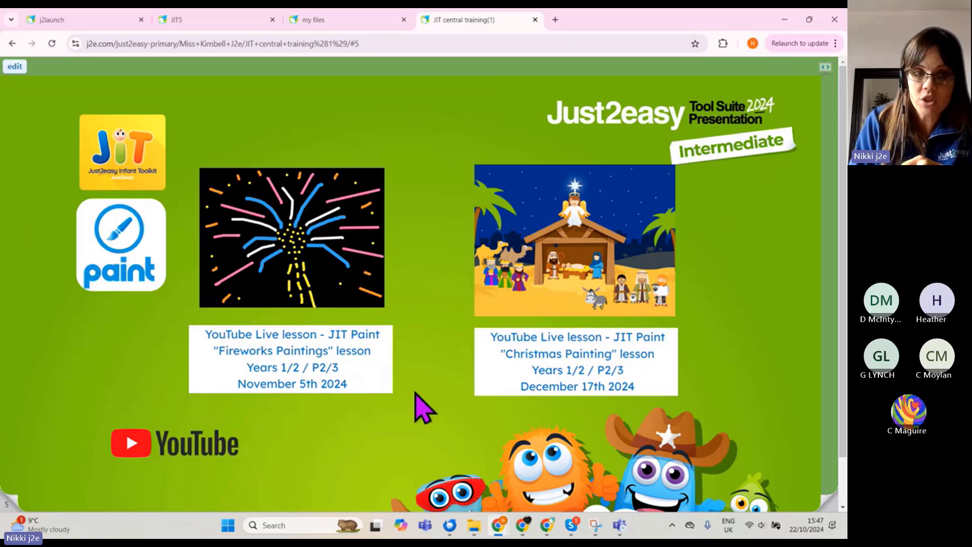
click(190, 451)
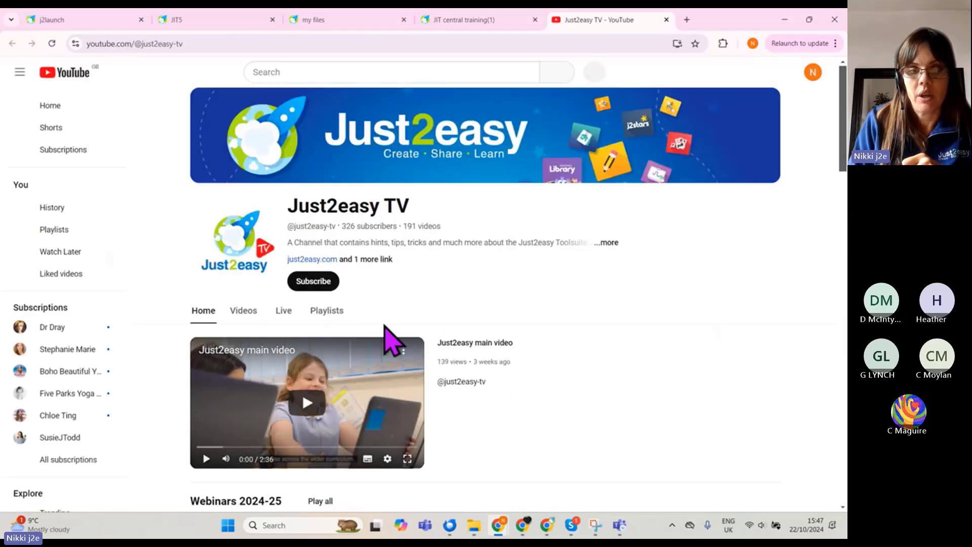
scroll(455, 274, down, 6)
scroll(485, 281, down, 2)
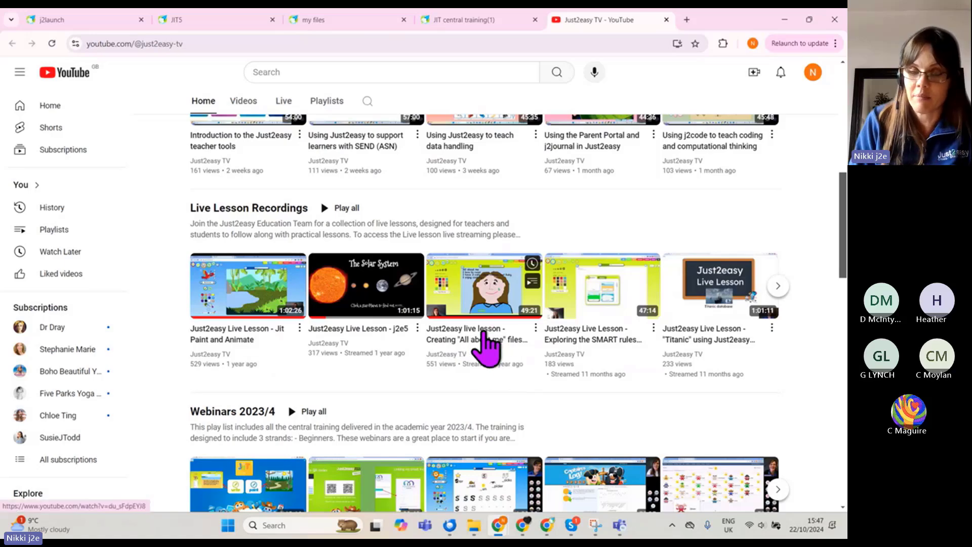
scroll(482, 329, up, 2)
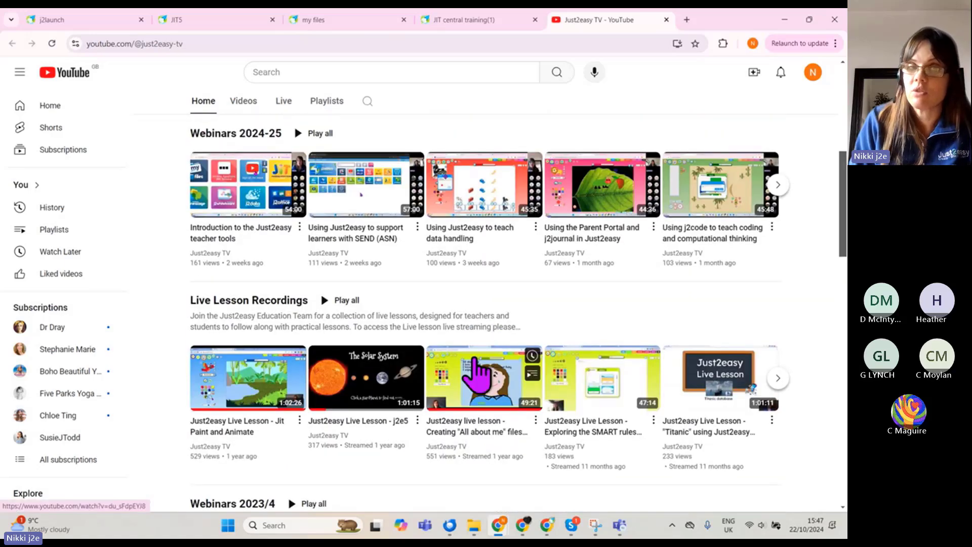
scroll(446, 357, up, 7)
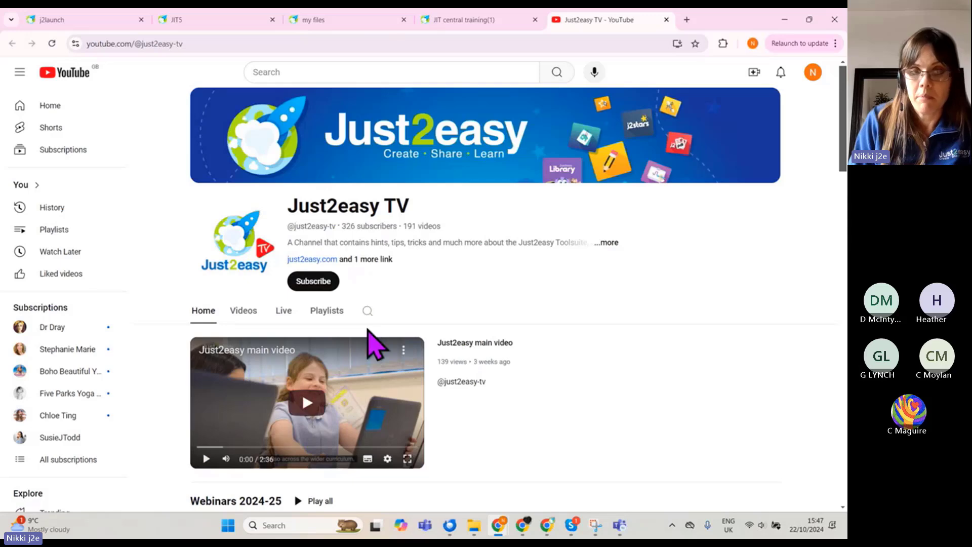
- Open the channel's live streams and examine the upcoming Just2easy live lessons
click(283, 318)
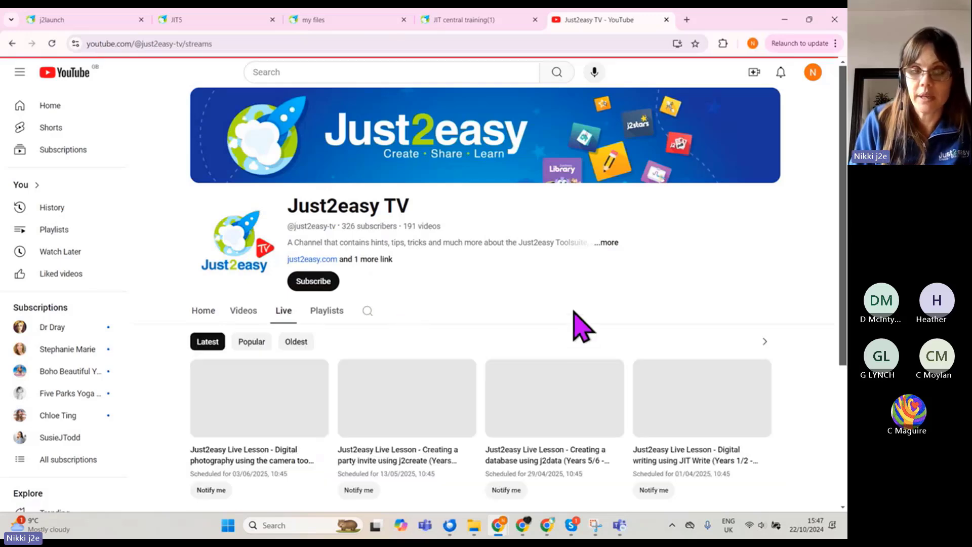
scroll(511, 311, down, 2)
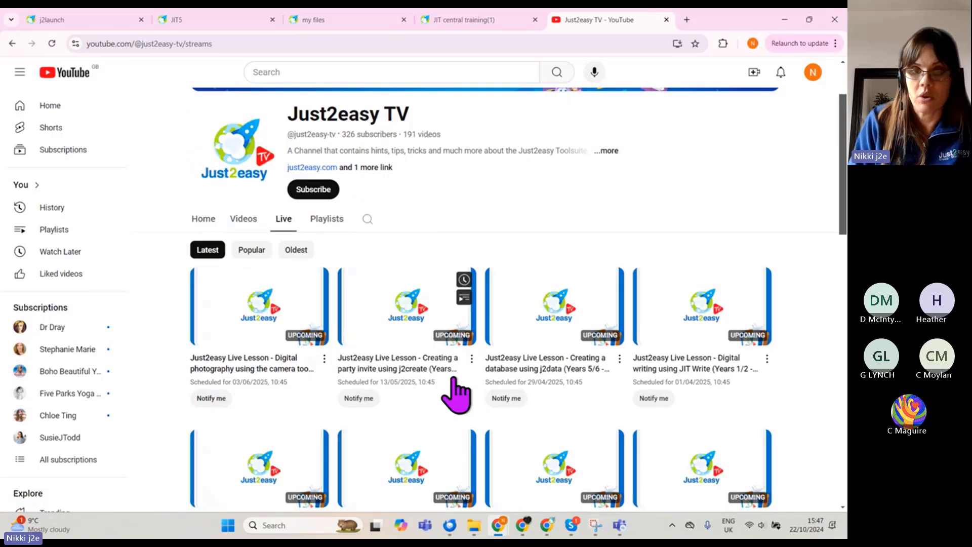
scroll(453, 375, down, 1)
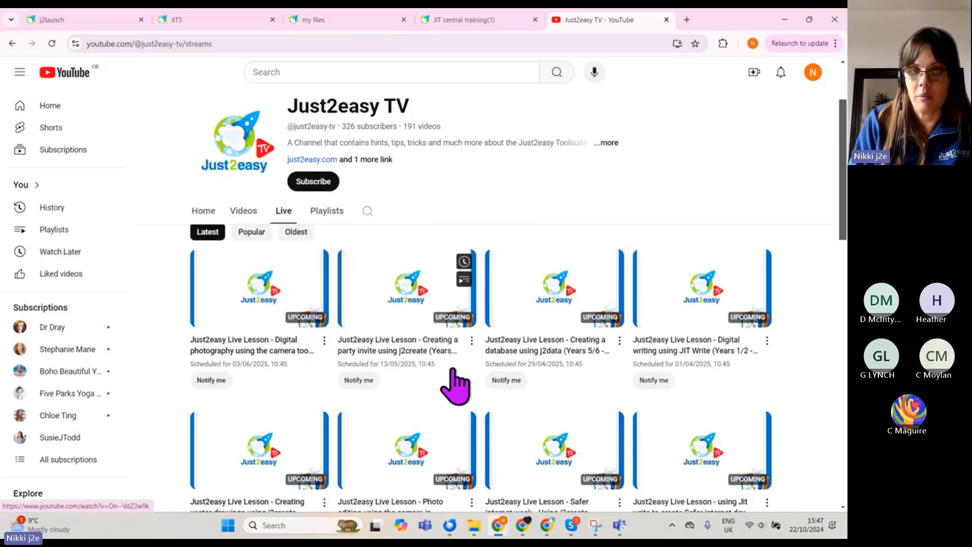
- Open the upcoming Fireworks Painting using JIT Paint live lesson and read its full description
scroll(452, 377, down, 3)
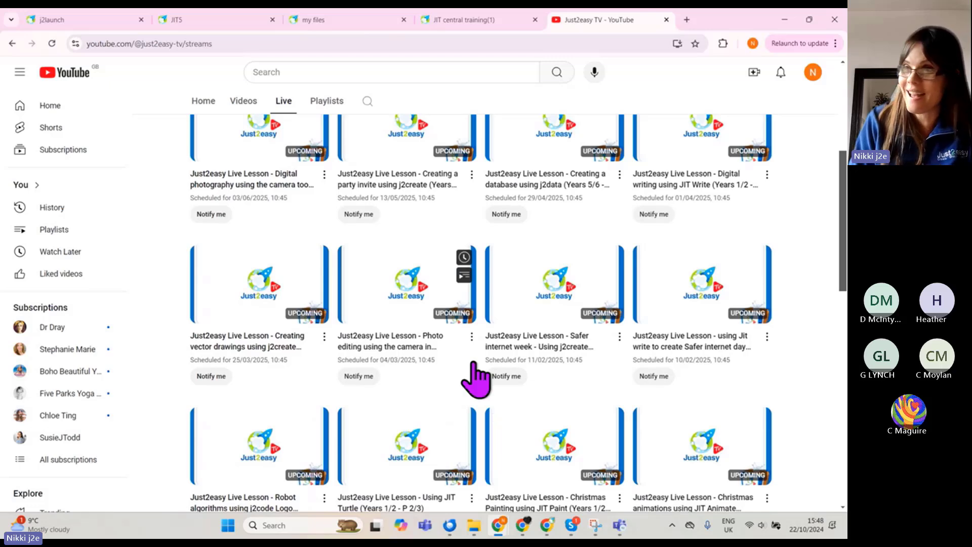
scroll(476, 380, down, 5)
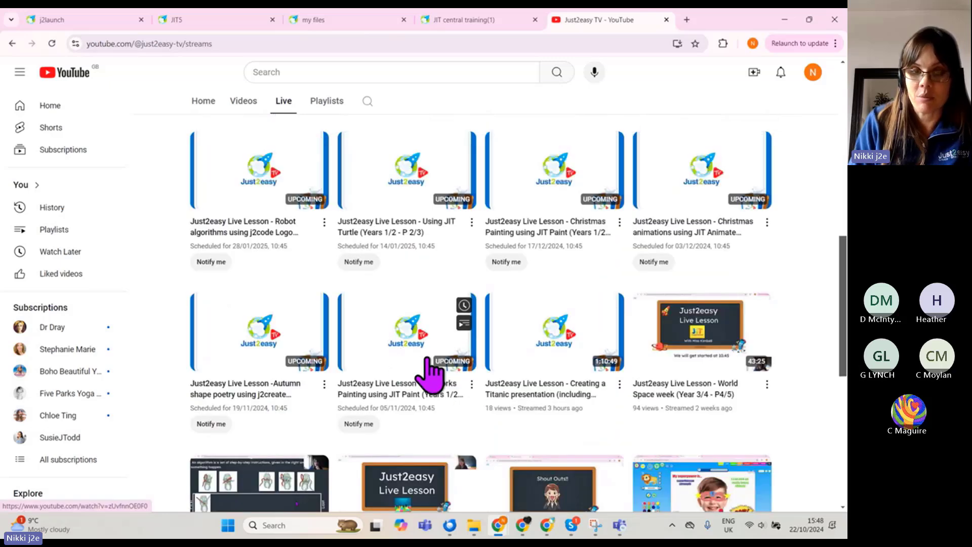
click(398, 344)
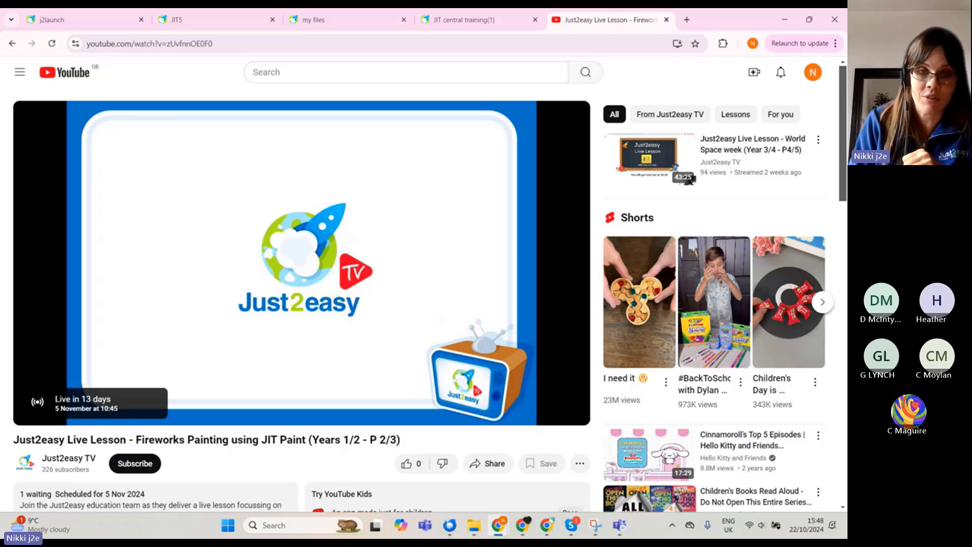
scroll(336, 282, down, 2)
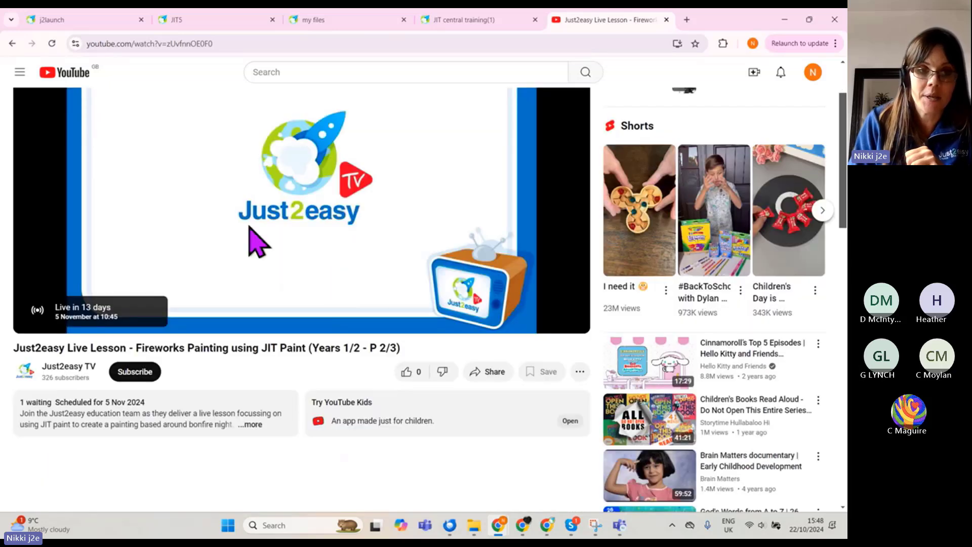
click(246, 428)
scroll(266, 429, down, 2)
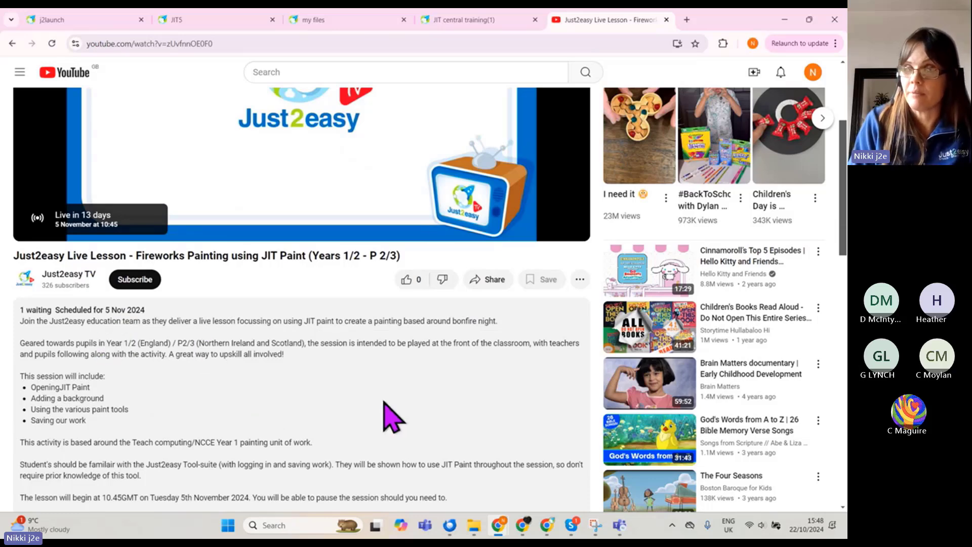
- Show the JIT write page of the JIT central training(1) presentation, and open the write tool in JIT5
click(471, 20)
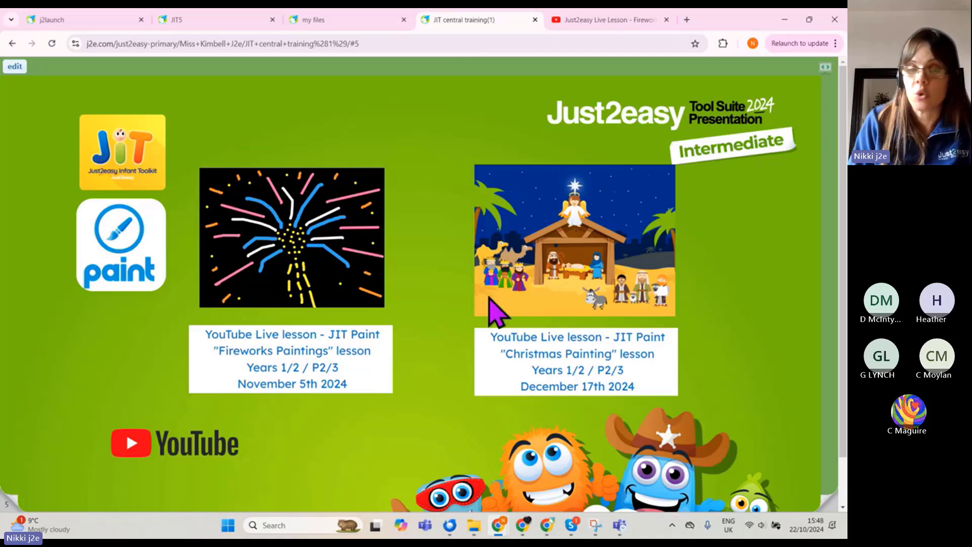
click(817, 509)
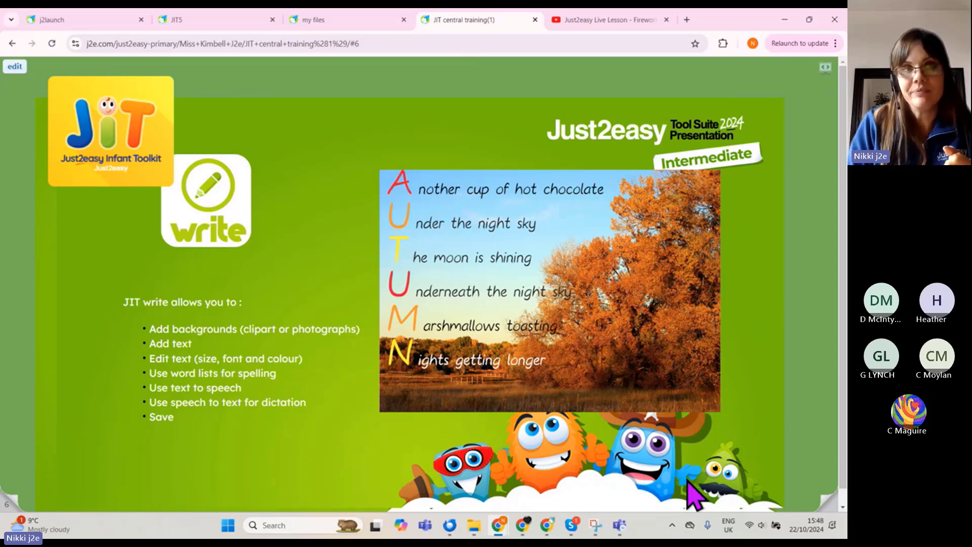
click(245, 22)
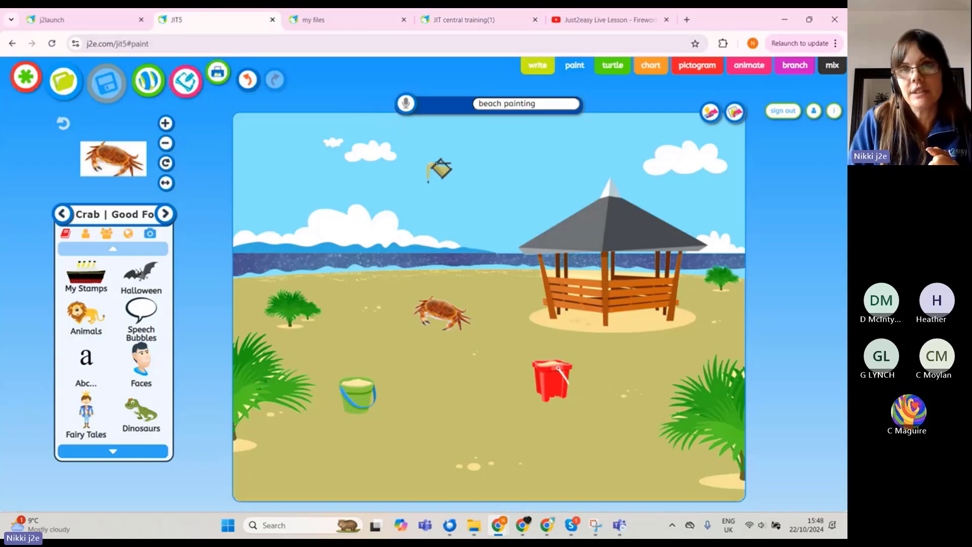
click(538, 67)
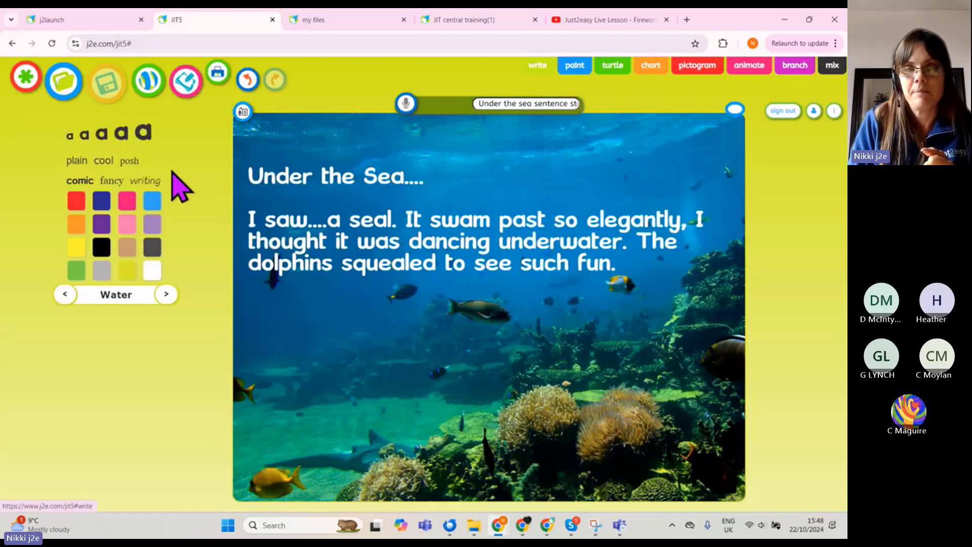
- Start a new write file from the space template
click(24, 81)
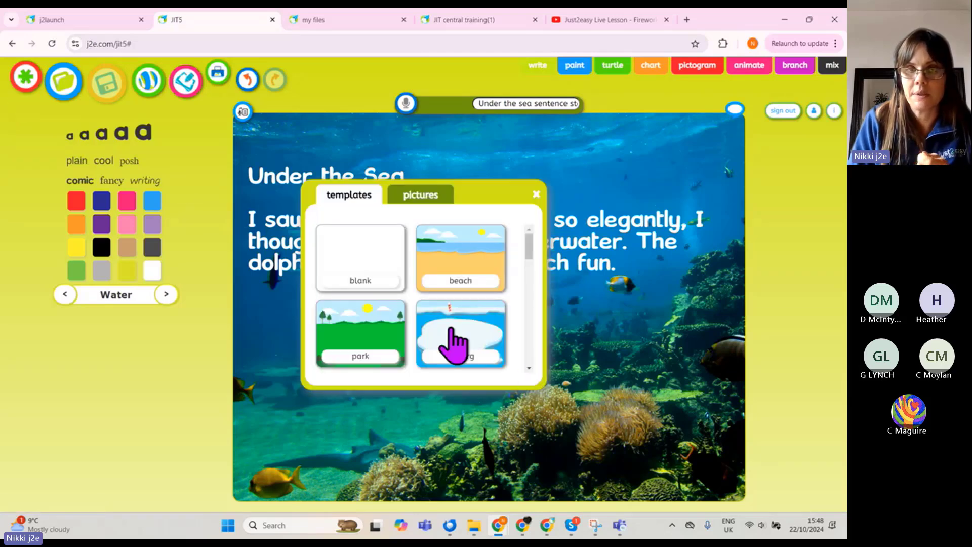
scroll(418, 291, down, 2)
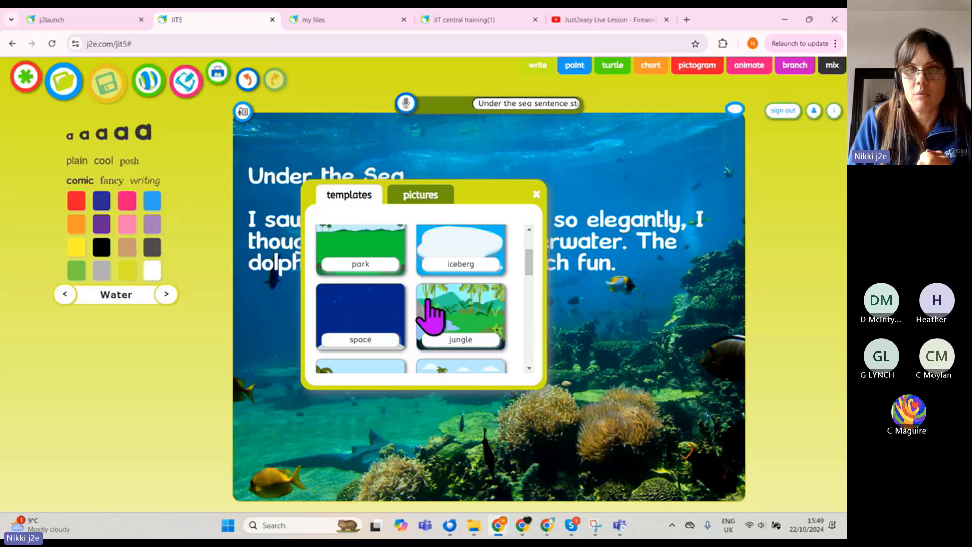
scroll(428, 313, up, 2)
scroll(434, 312, down, 2)
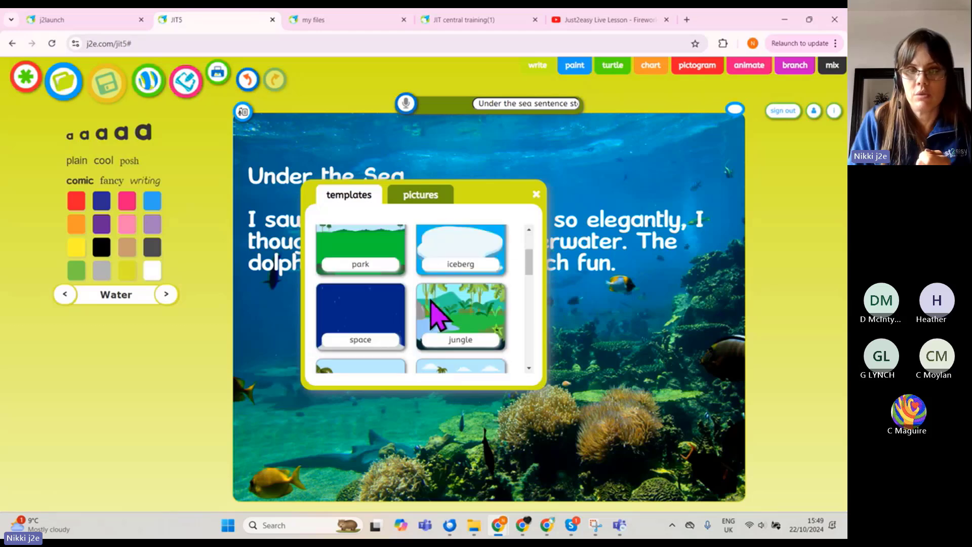
click(353, 324)
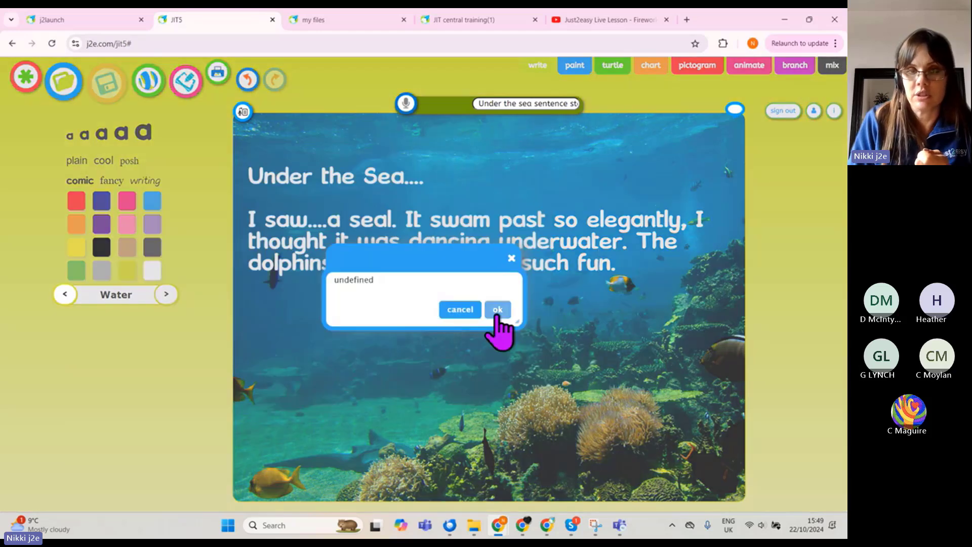
click(493, 312)
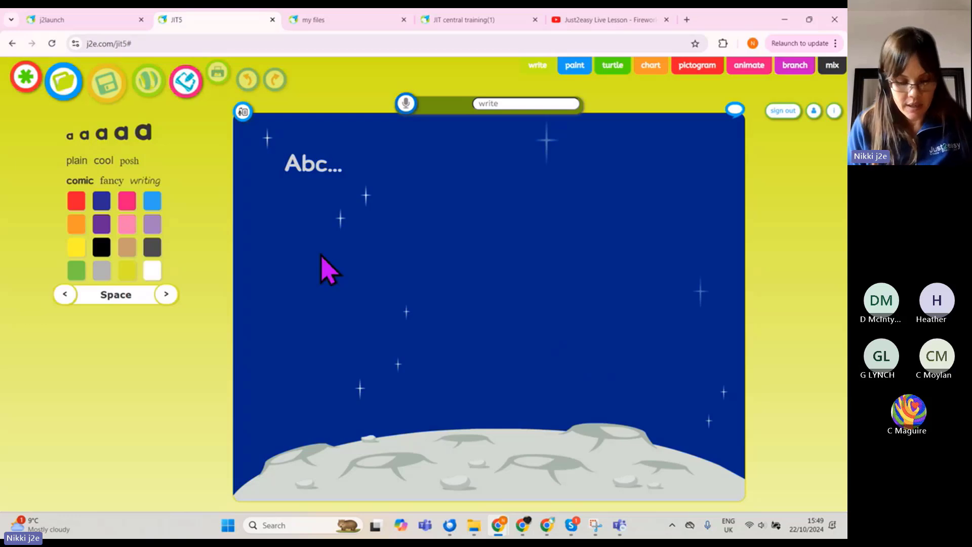
- Enter the title "Space by" followed by the teacher's name on the space background
text(Spa)
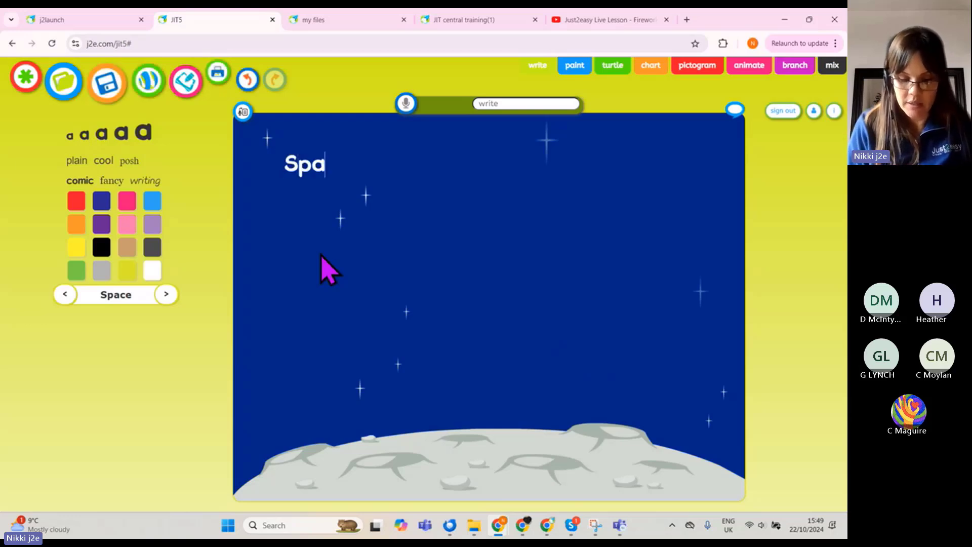
text(ce by M)
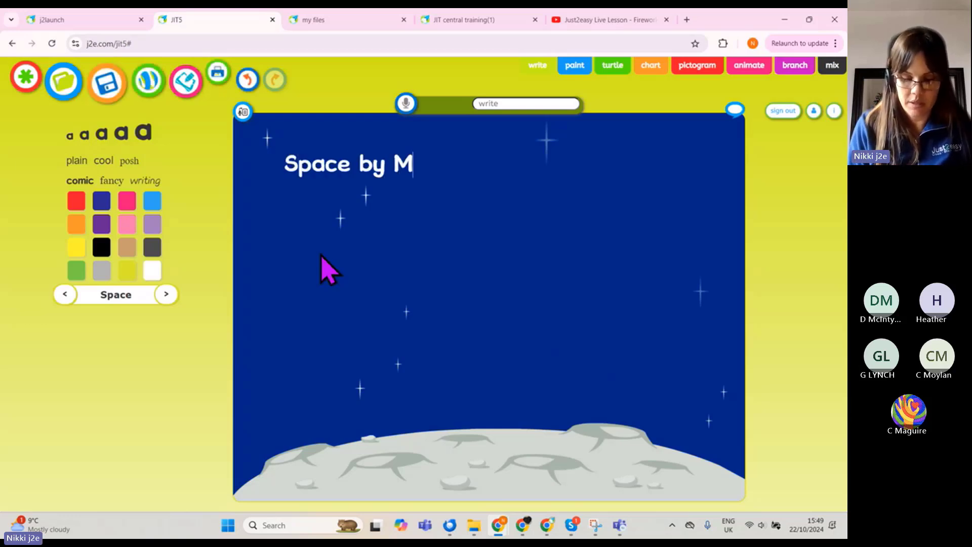
text(iss Kimbell)
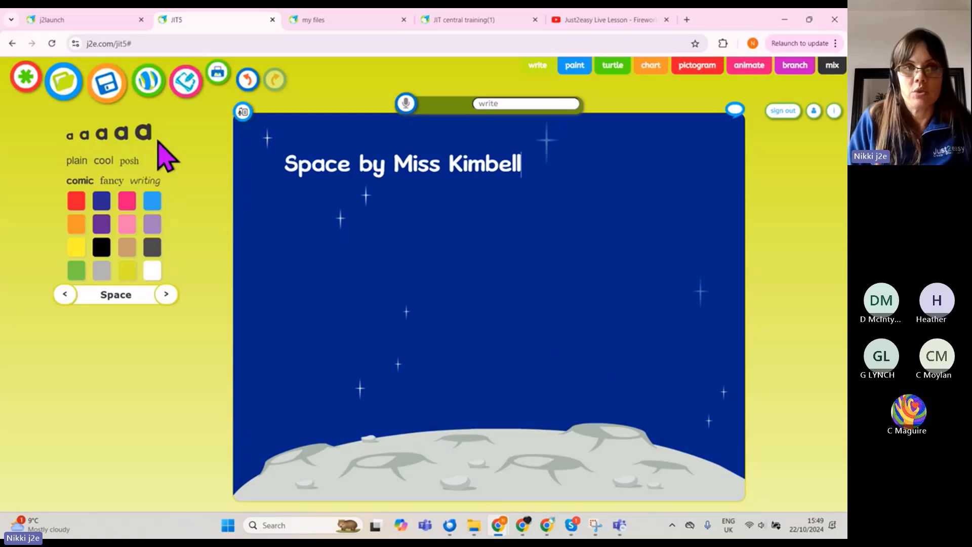
- Try different text sizes on the title and set it to the second-largest size
click(122, 133)
click(143, 133)
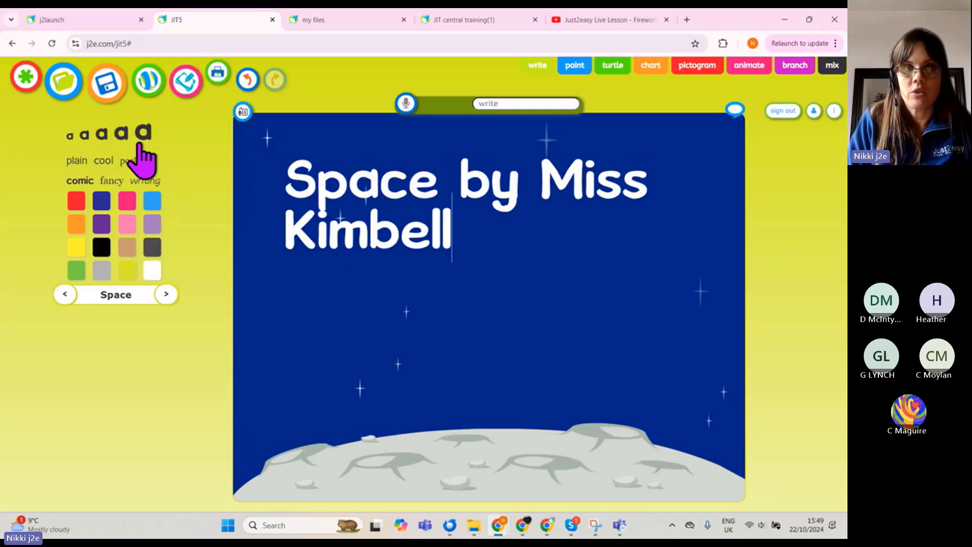
click(102, 135)
click(121, 134)
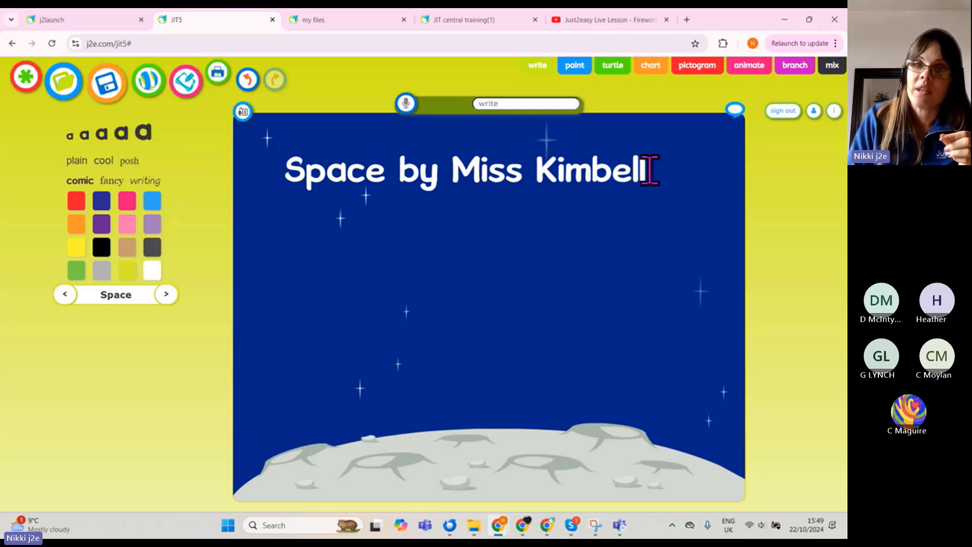
drag(650, 169, 454, 185)
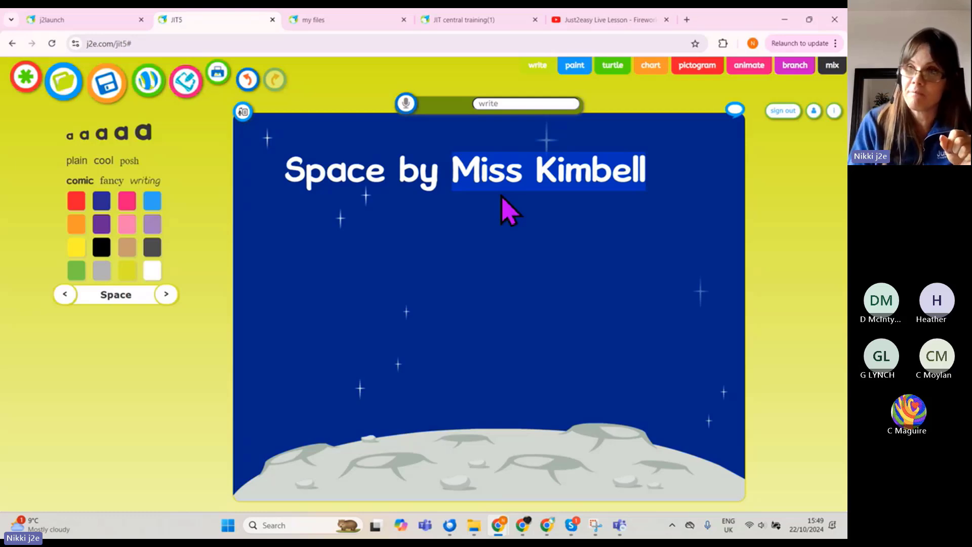
click(671, 181)
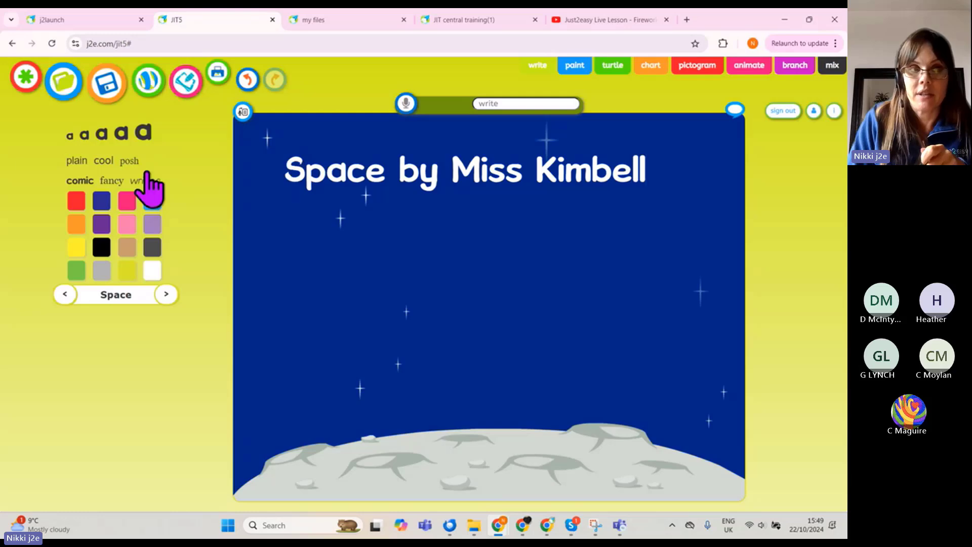
- Change the title's font to the writing style and its colour to light purple
click(129, 162)
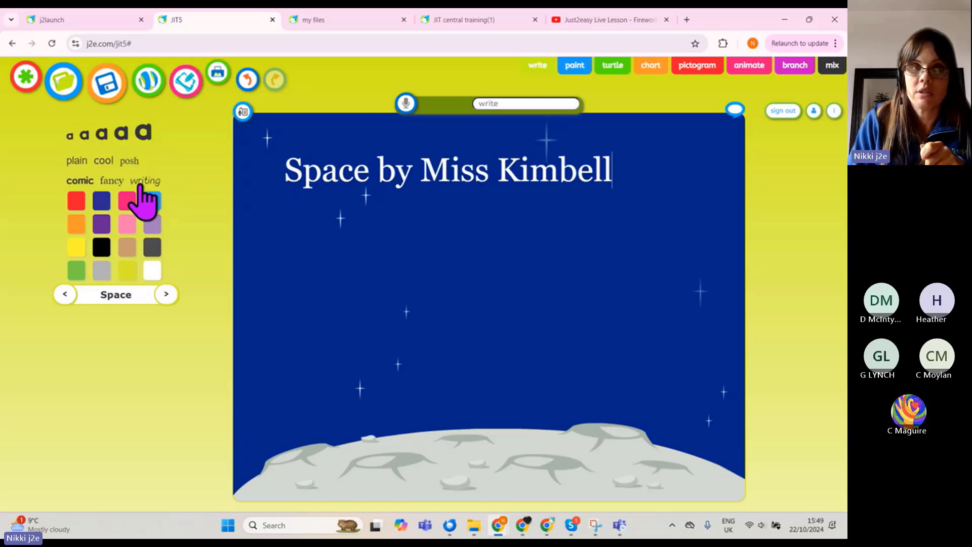
click(151, 182)
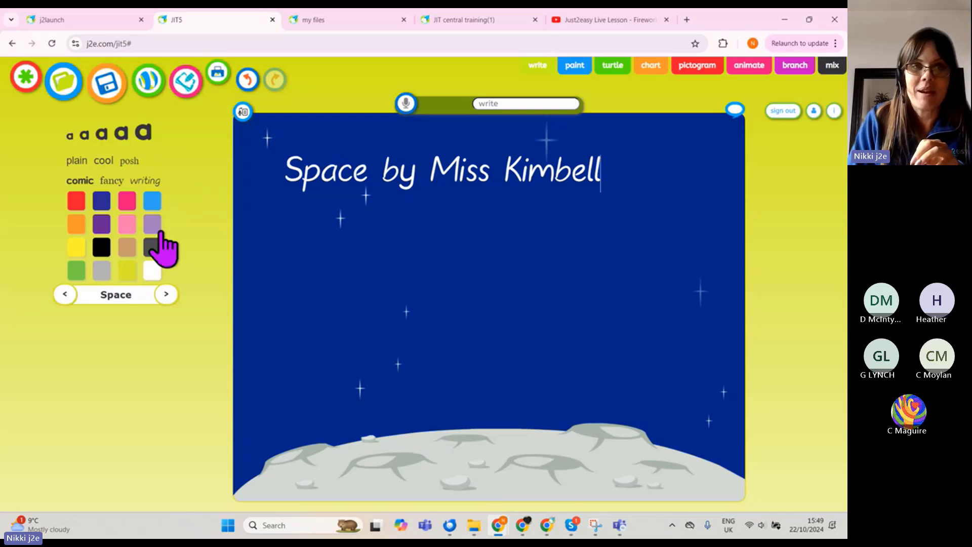
click(124, 228)
click(102, 225)
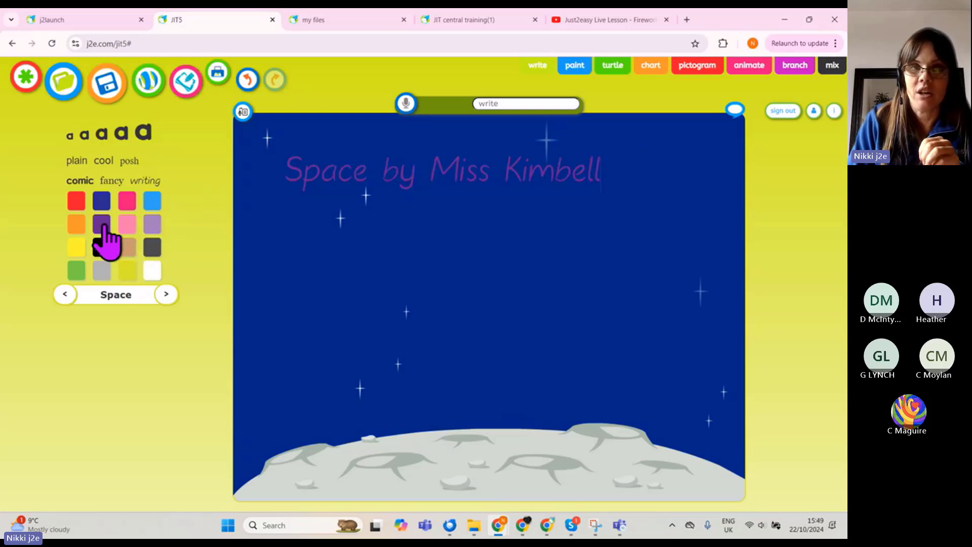
click(152, 225)
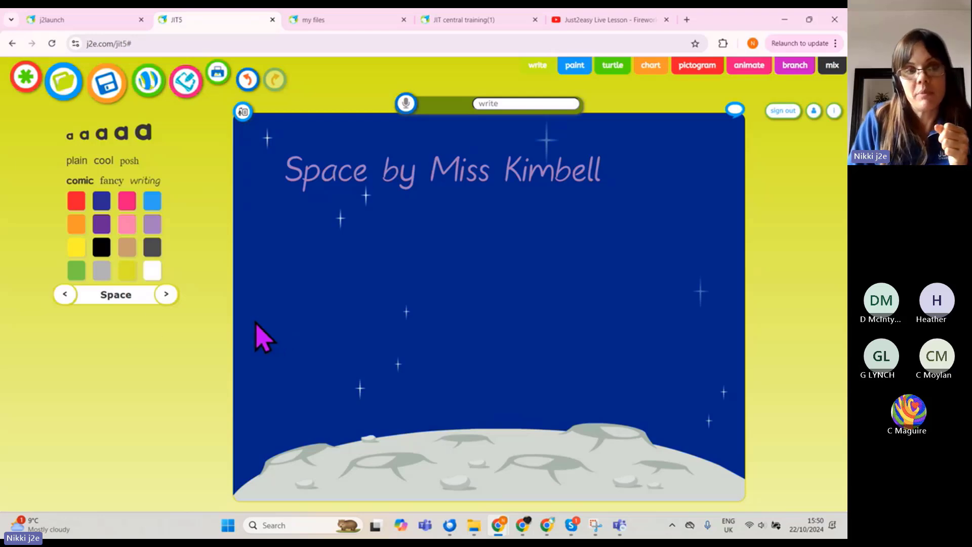
- Open the Space word list and have the word "Mars" read aloud
click(116, 299)
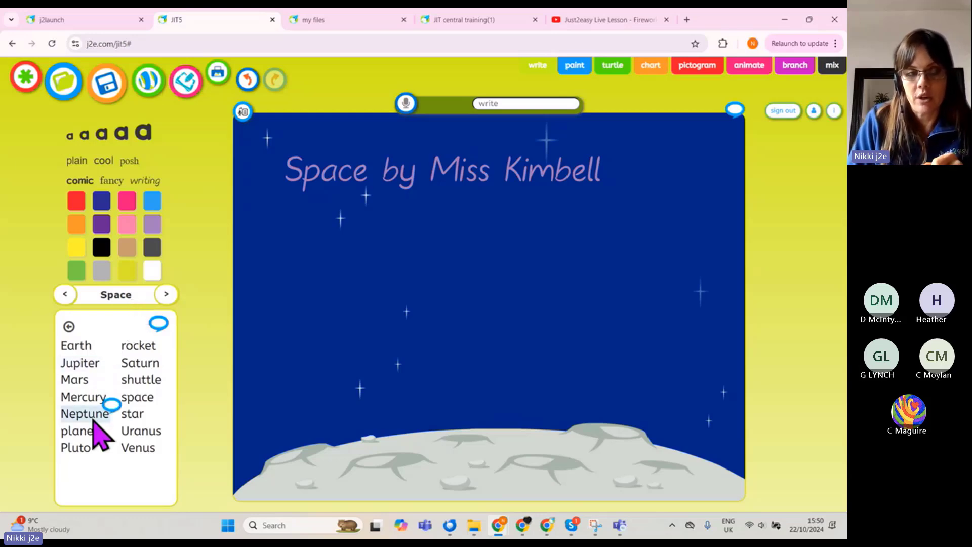
click(113, 379)
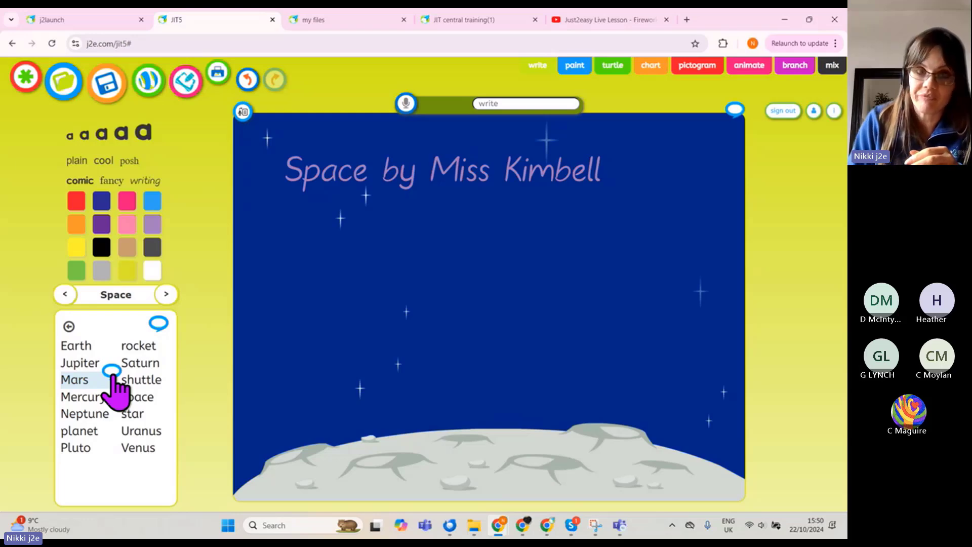
- Write "Earth is the planet that we live on." on a new line below the title, inserting "Earth" from the word list
click(651, 177)
key(Return)
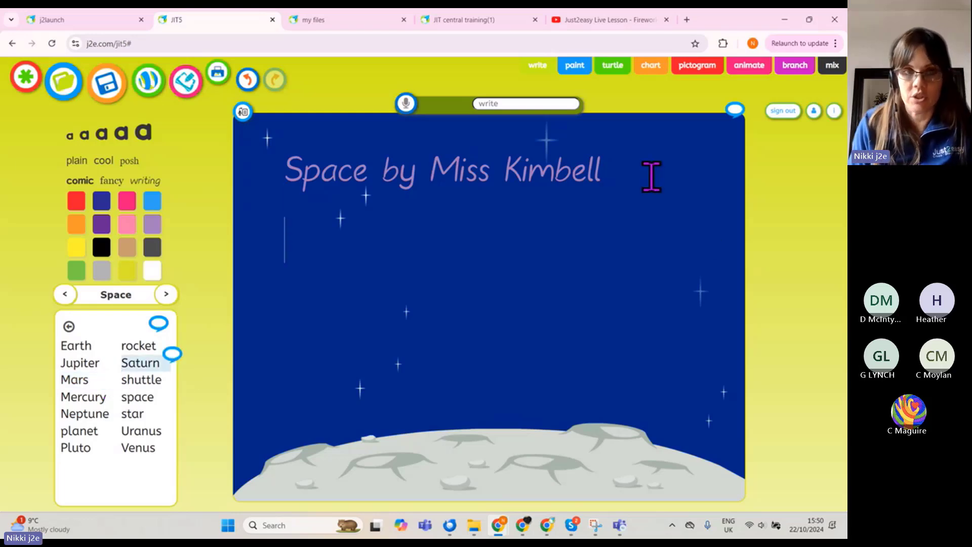
click(74, 346)
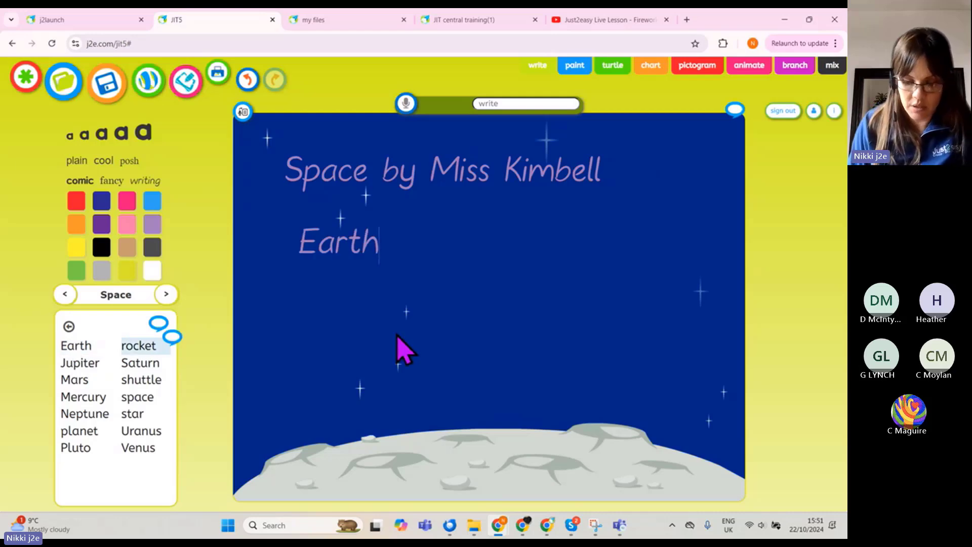
text(is )
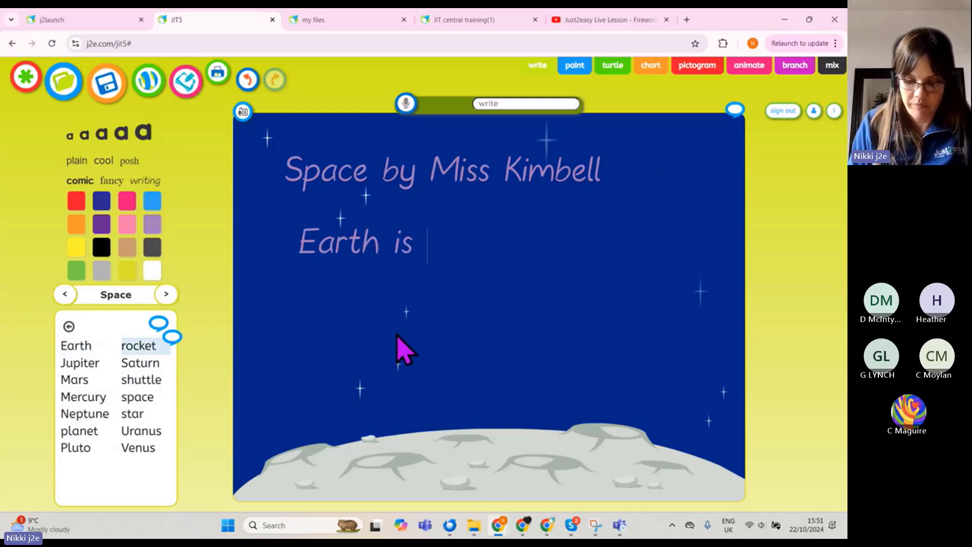
text(the plane)
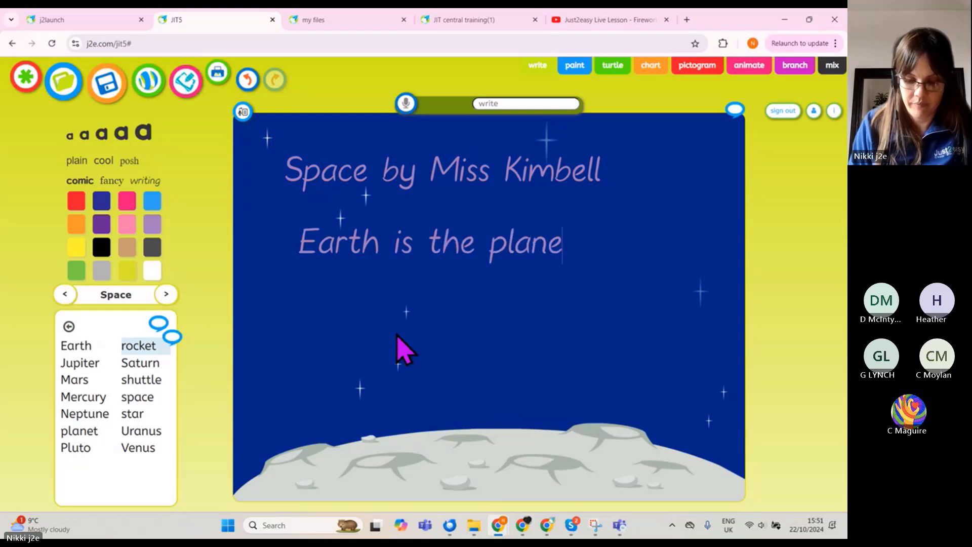
text(t that we live )
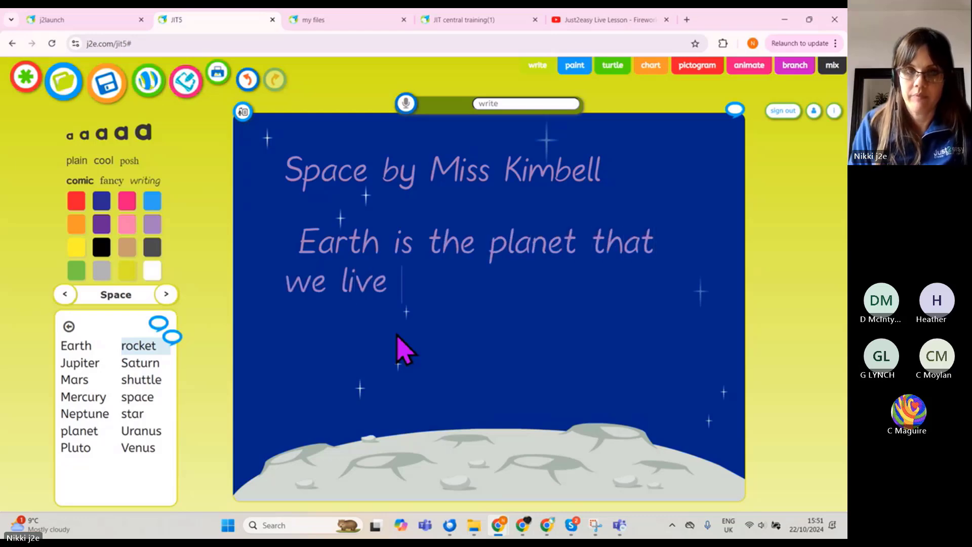
text(on.)
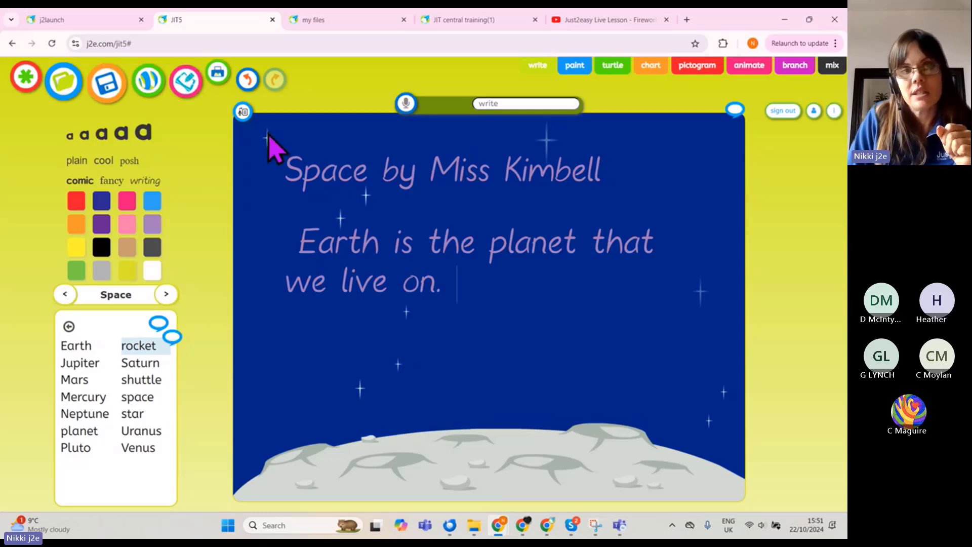
- Open speech-to-text for the page and dictate the sentence "The moon orbits the Earth"
click(243, 112)
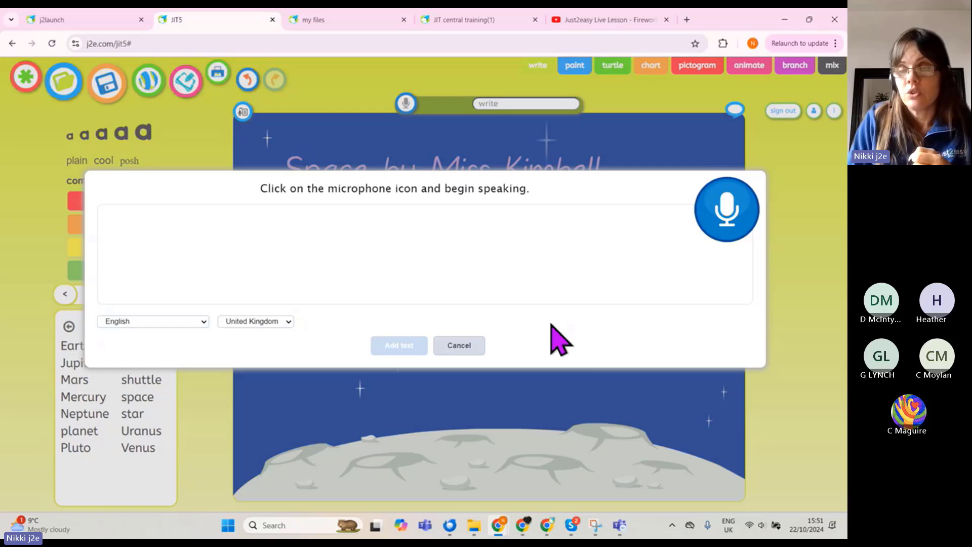
click(731, 213)
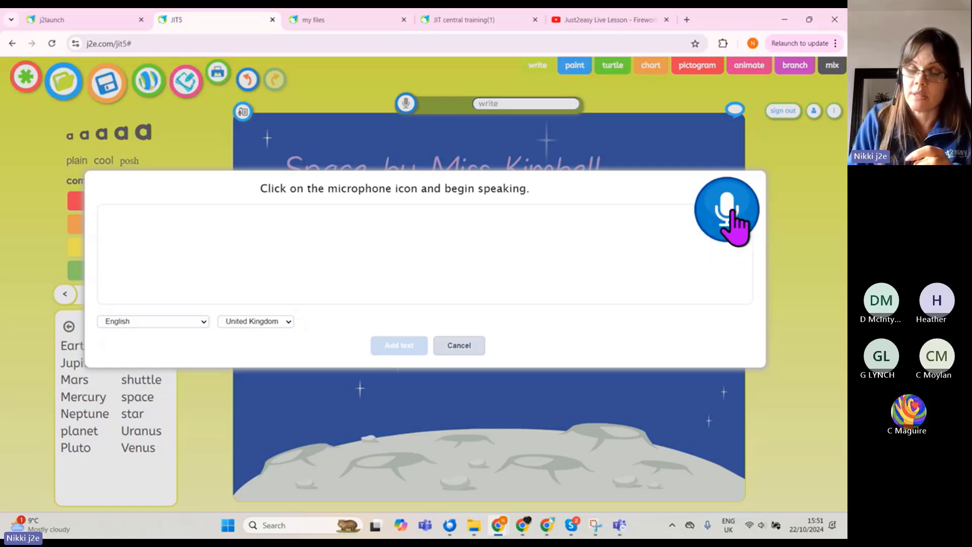
click(732, 217)
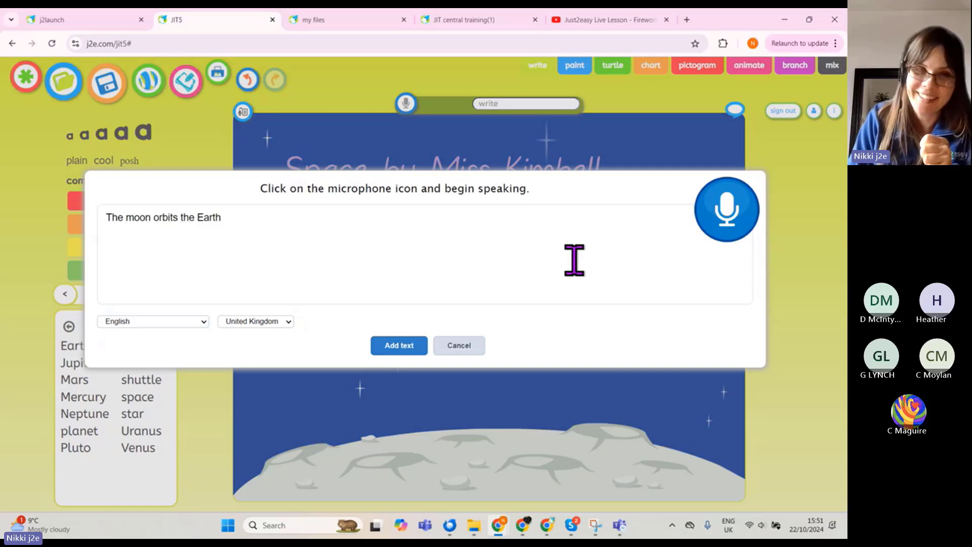
- Look through the available dictation languages, keep English, and add the dictated sentence to the page
click(192, 322)
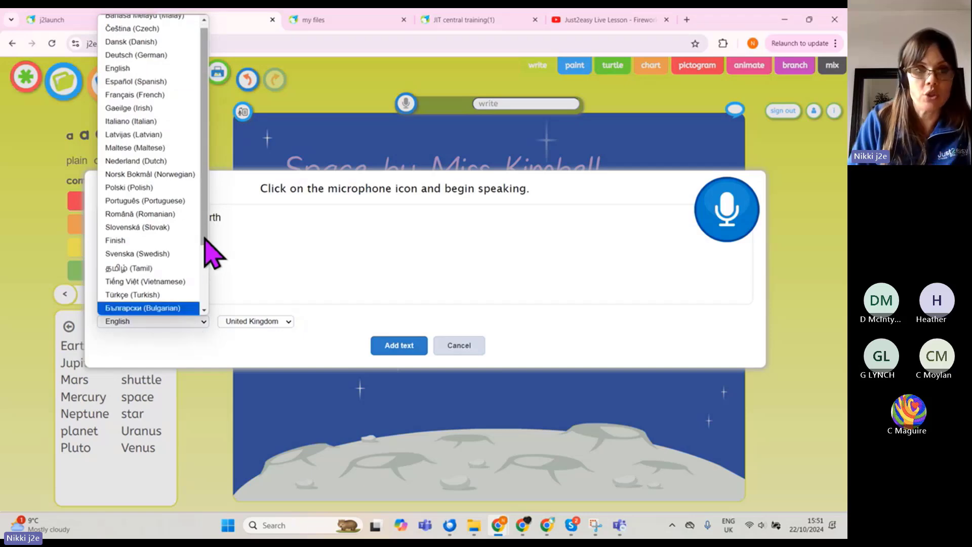
scroll(199, 294, down, 3)
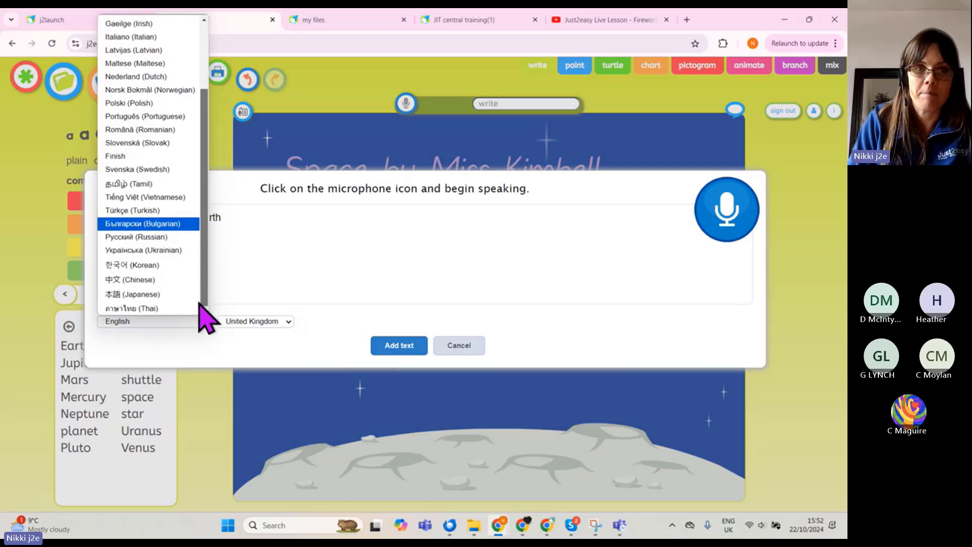
scroll(200, 293, up, 3)
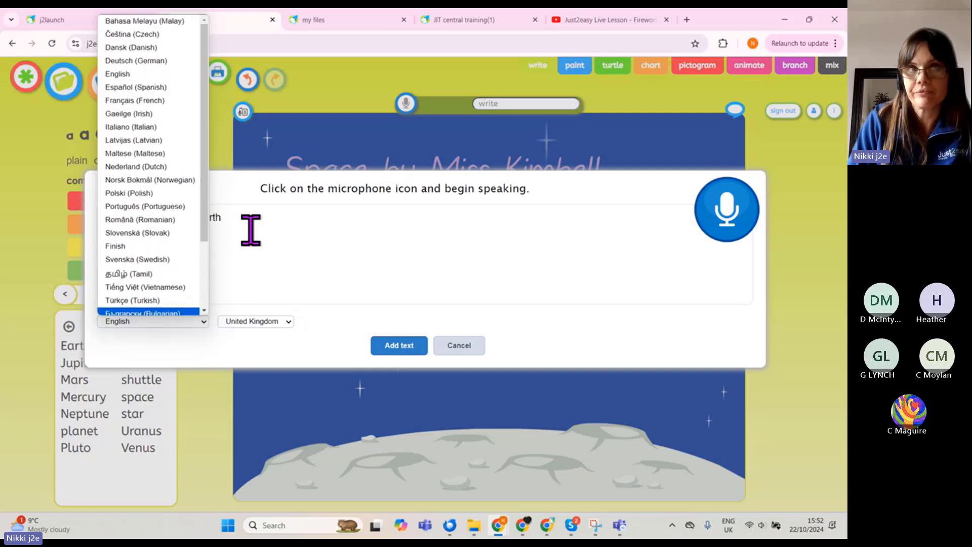
click(272, 247)
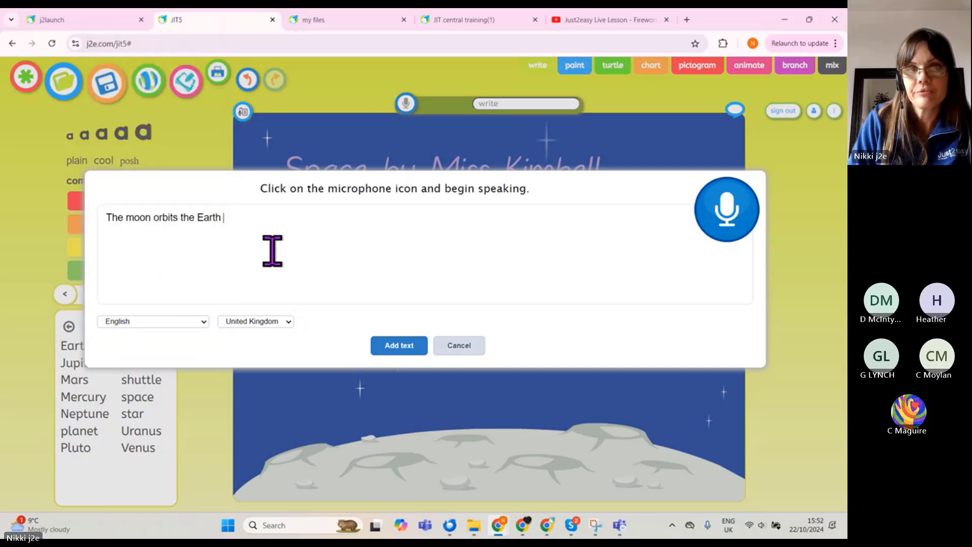
click(399, 346)
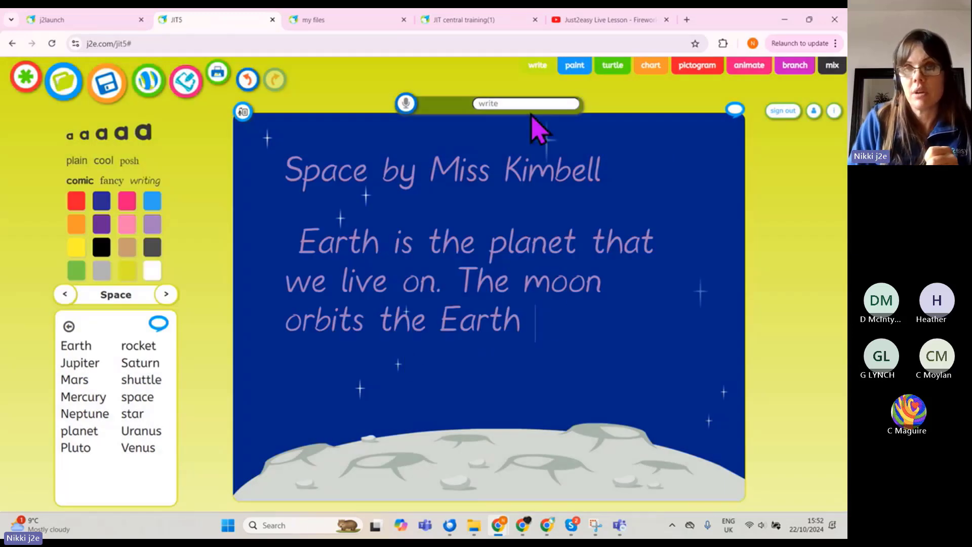
- Name the file "earth and space", correcting the misspelt "erth" with the spelling suggestion, and save it
click(503, 104)
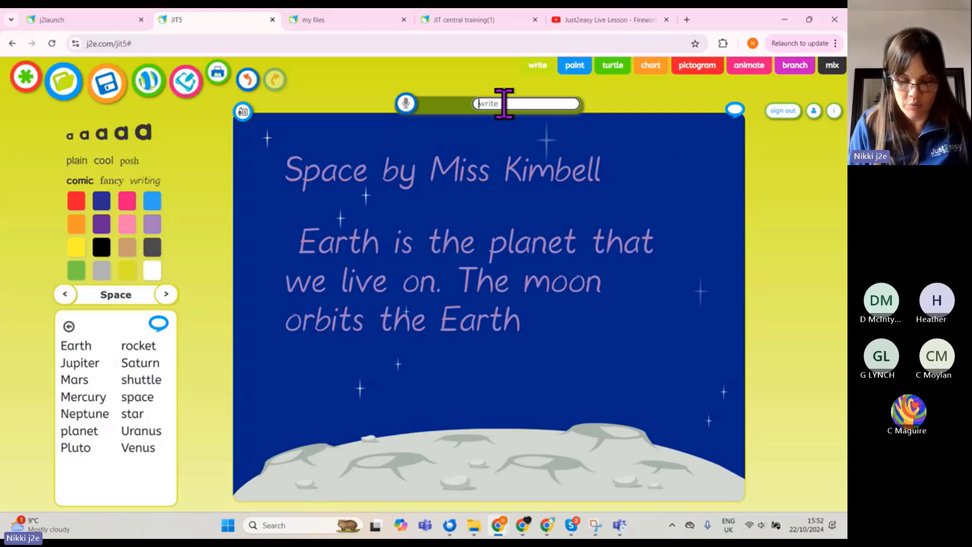
text(erth and spo)
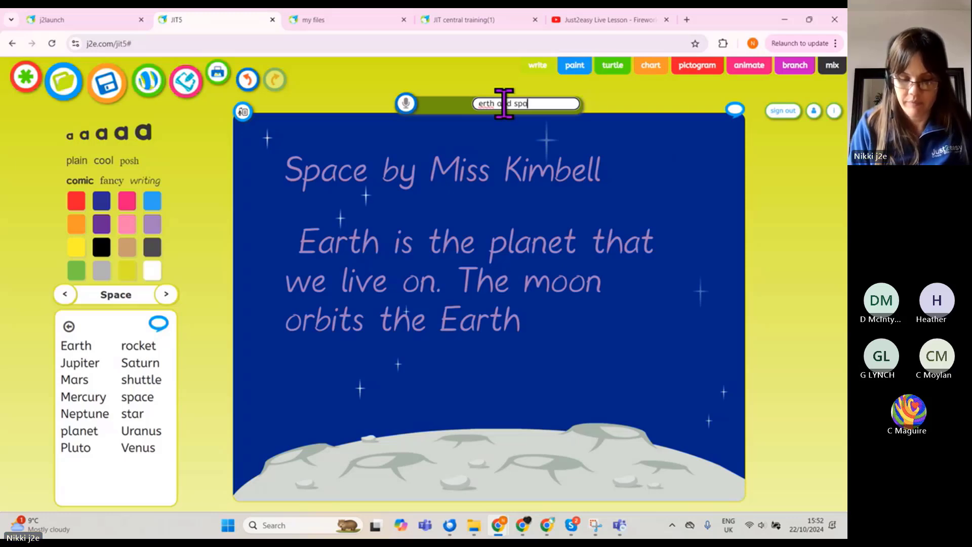
key(BackSpace)
text(ace)
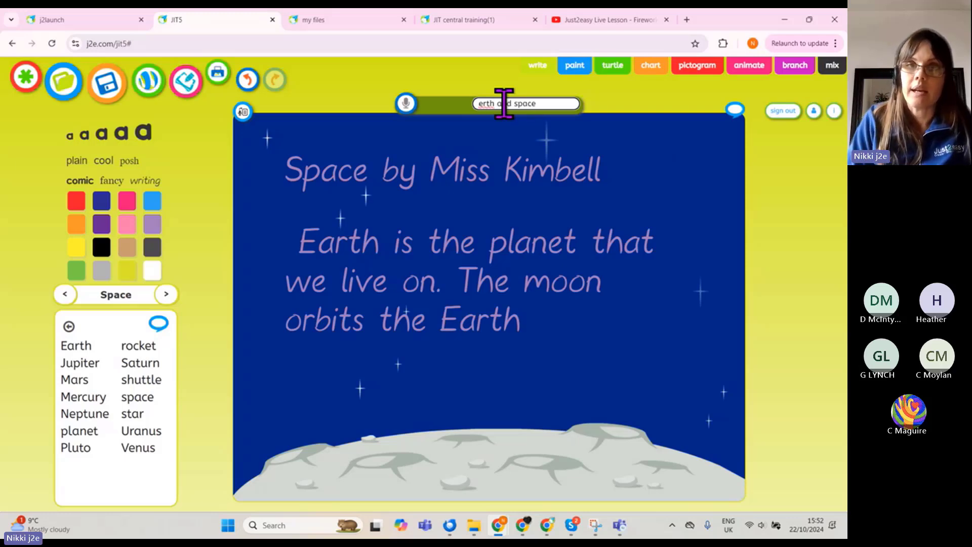
right_click(490, 103)
click(506, 113)
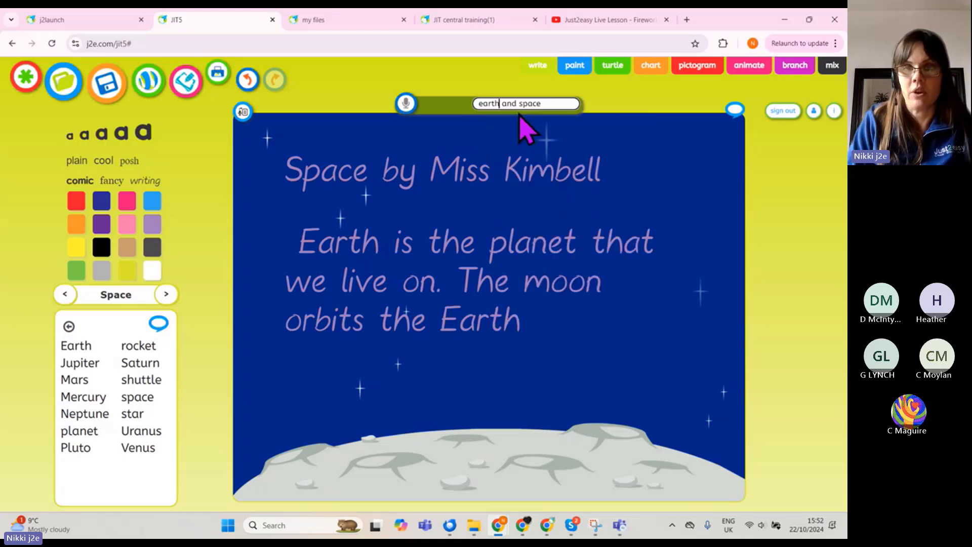
click(107, 86)
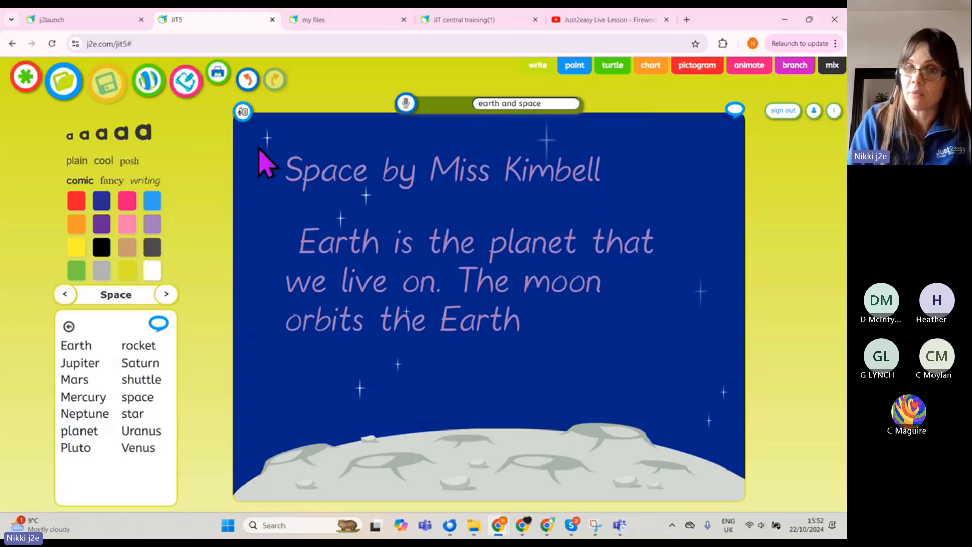
- Add a full stop after "Earth" at the end of the dictated sentence and save the file again
click(529, 315)
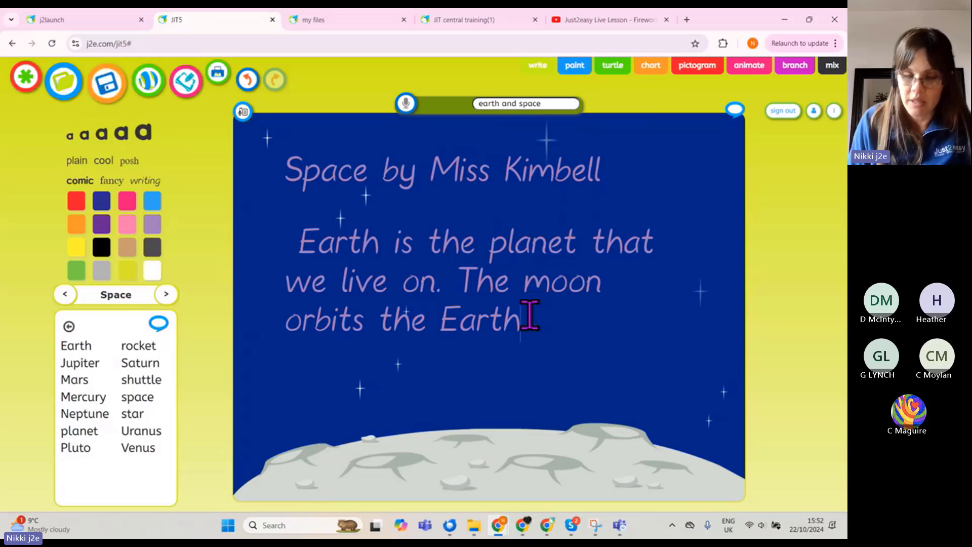
text(.)
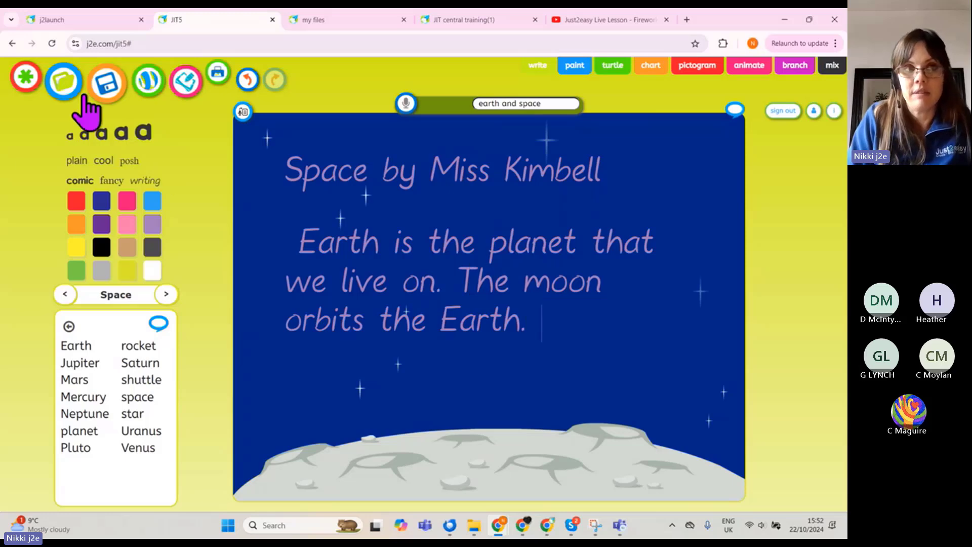
click(119, 96)
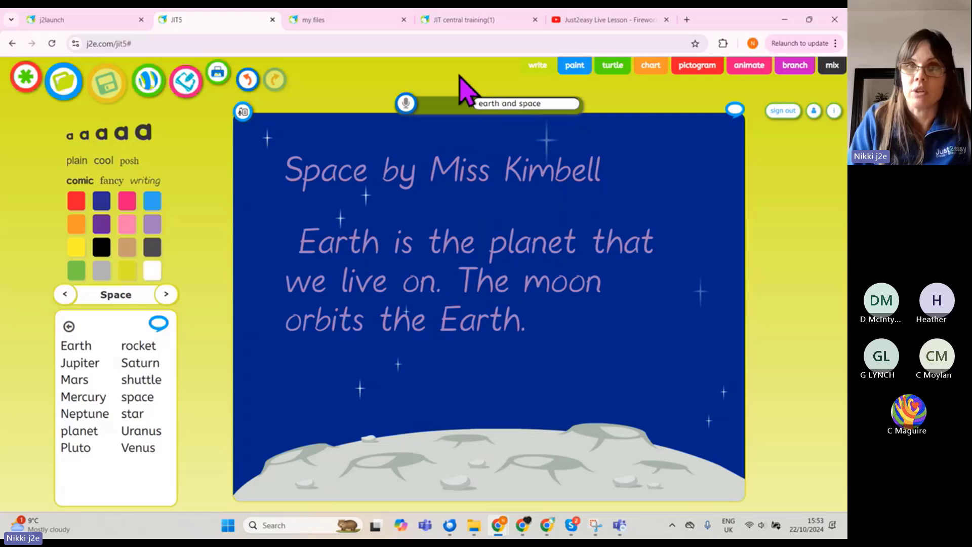
- View the autumn acrostic example in the training presentation, return to JIT5 and search the web pictures for "autumn" for a new page
click(480, 22)
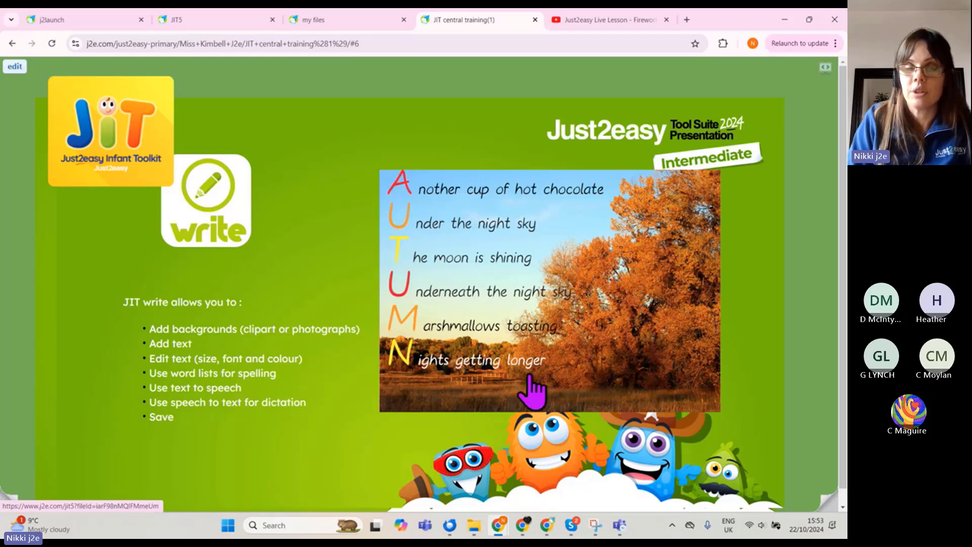
click(218, 21)
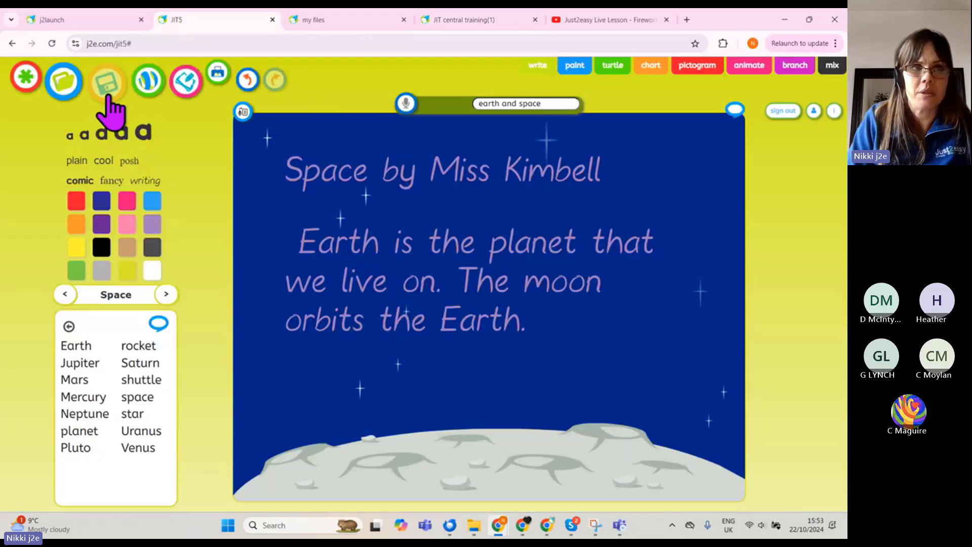
click(27, 78)
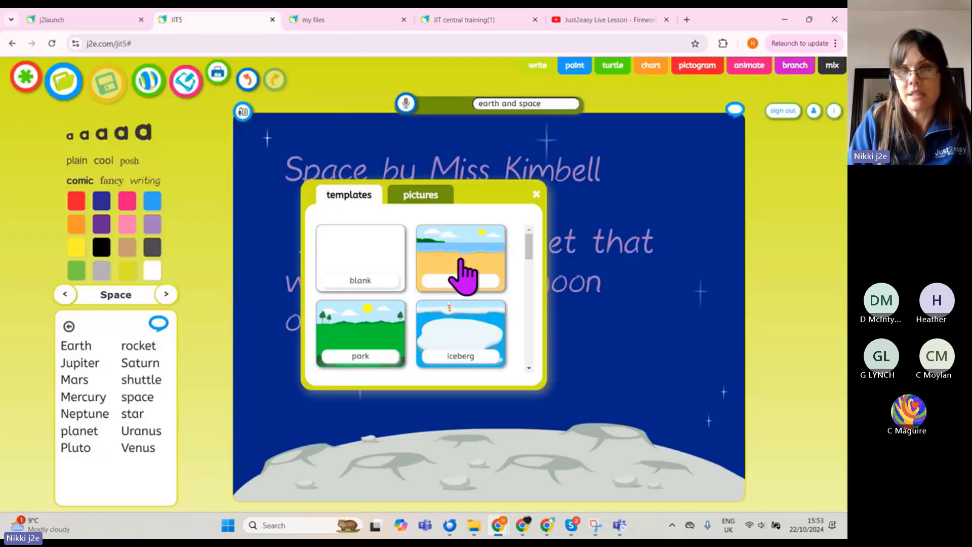
click(424, 201)
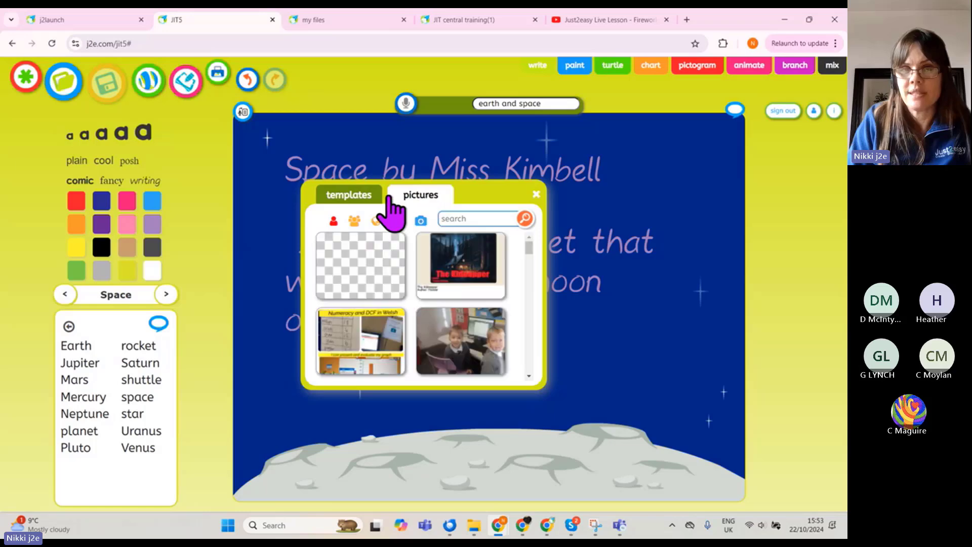
click(376, 223)
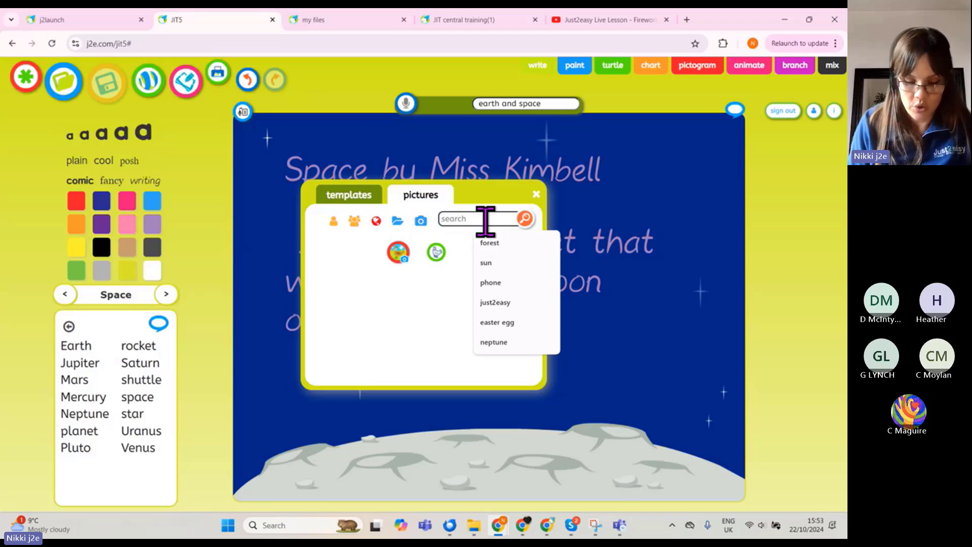
text(autumn)
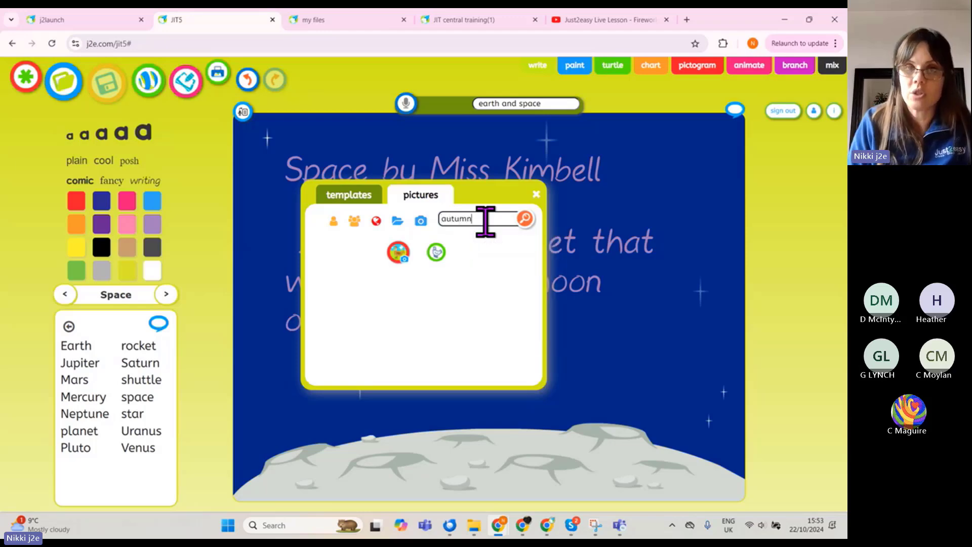
key(Return)
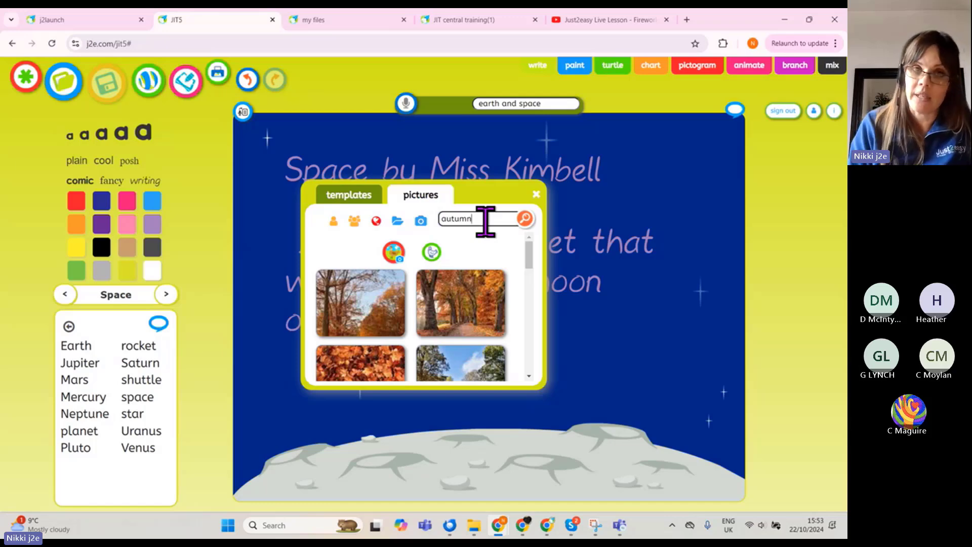
- Search the web pictures for "halloween" and start a new page with the haunted house and bats picture as background
double_click(485, 221)
text(halloween)
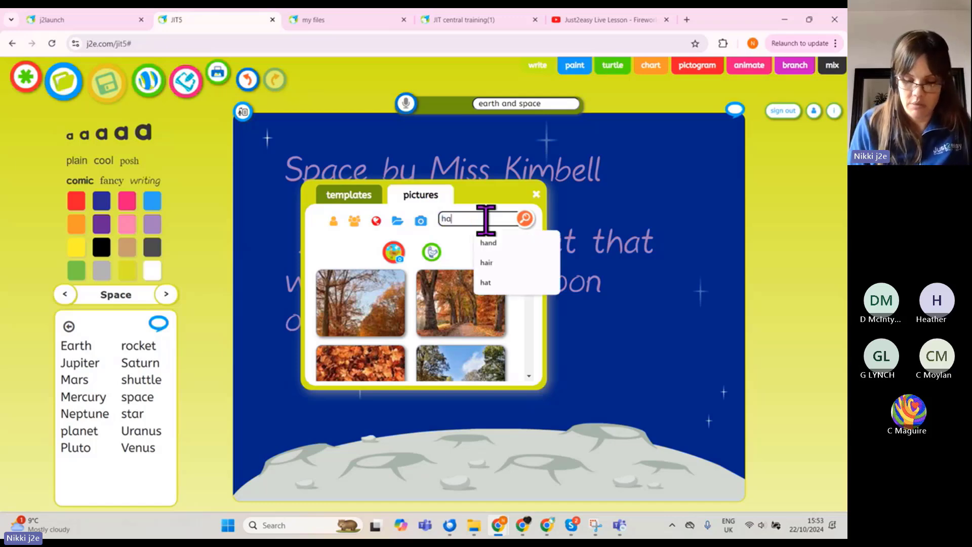
key(Return)
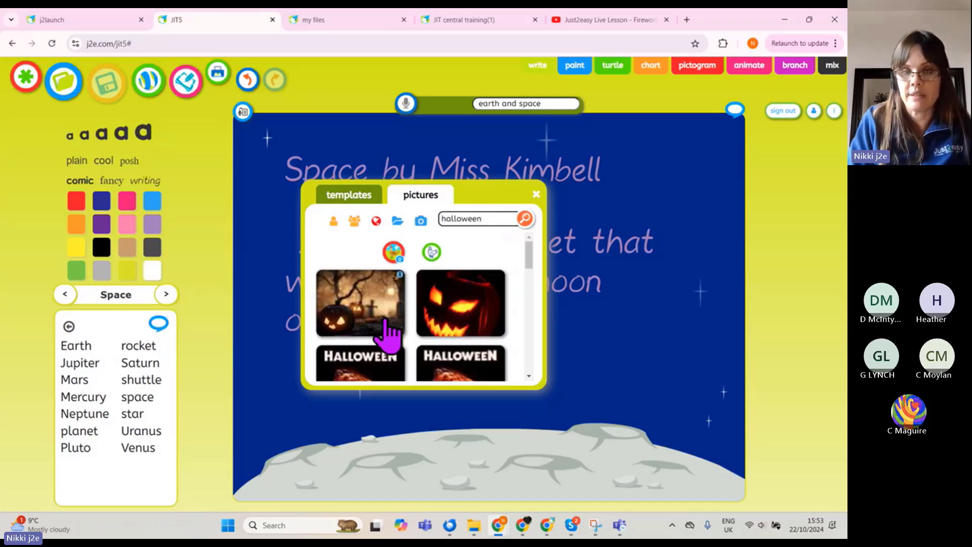
scroll(382, 334, down, 5)
click(455, 283)
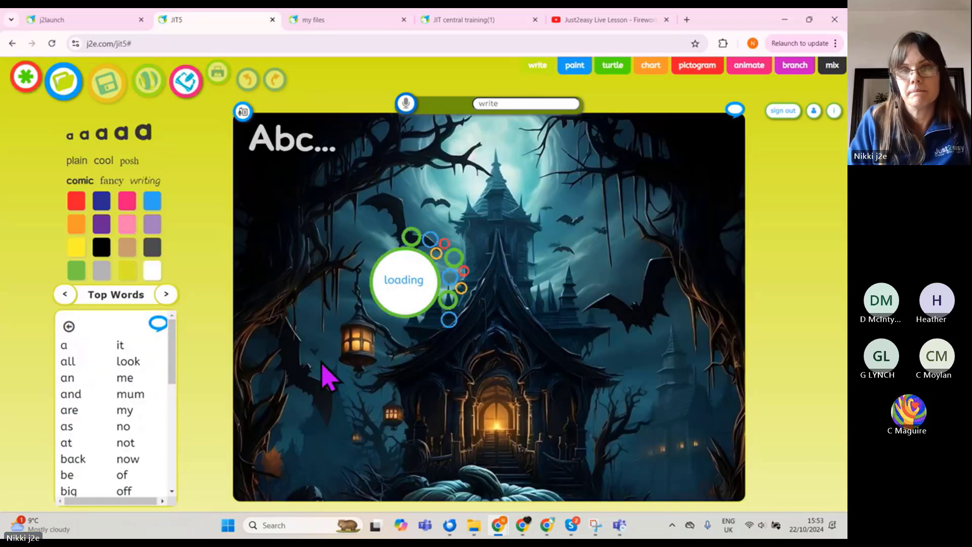
- Write "Spooky" on the Halloween page and colour the text white
click(279, 152)
text(Sp)
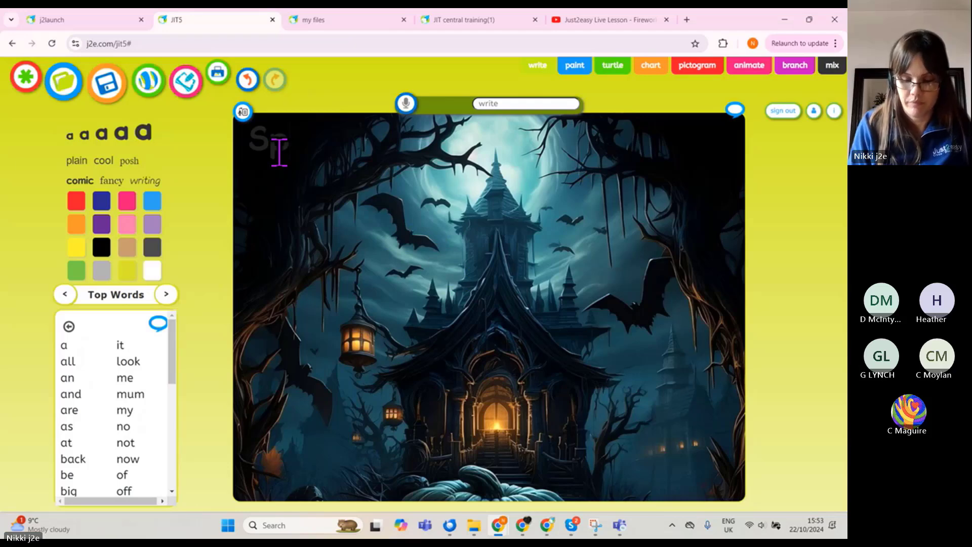
text(ooky)
click(154, 271)
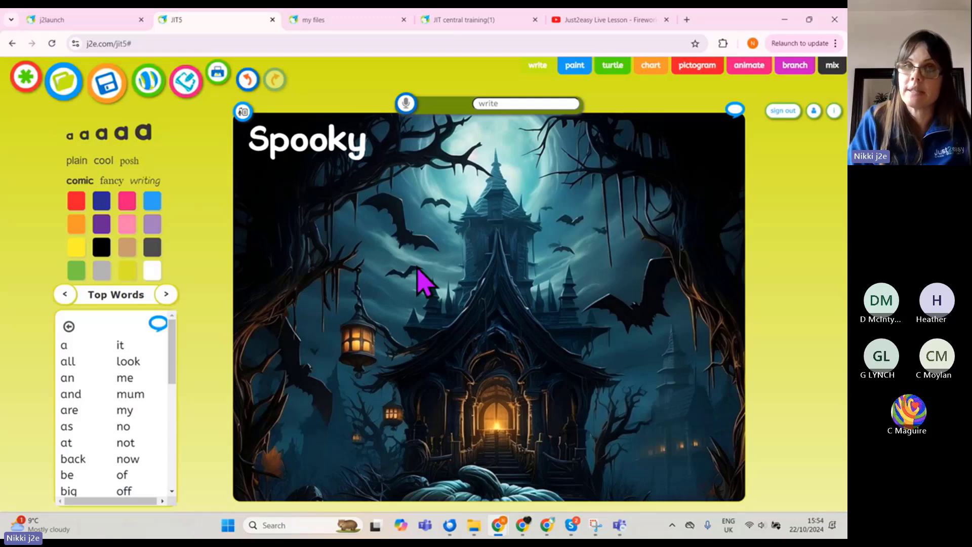
- Switch to the JIT central training presentation and page through the write examples and the YouTube live lesson to the turtle slide
click(493, 20)
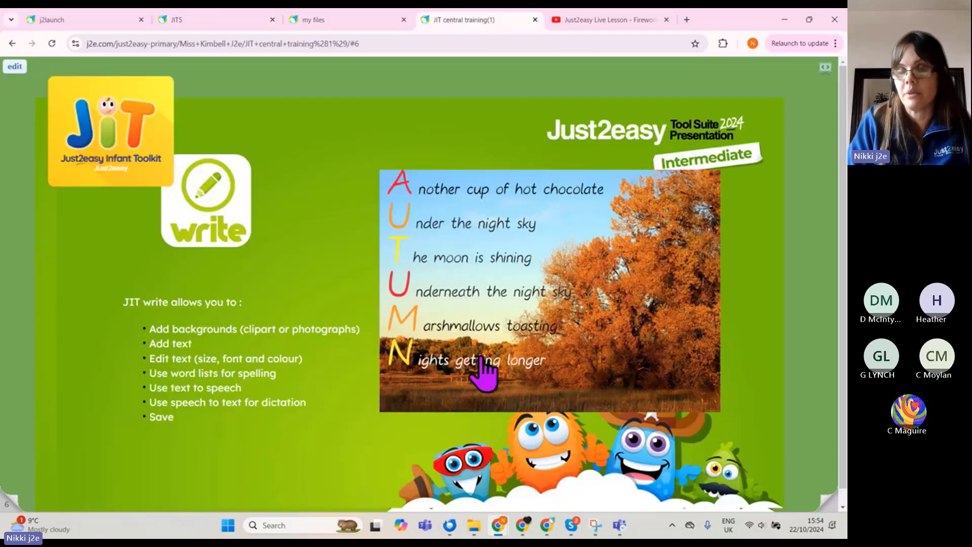
click(818, 509)
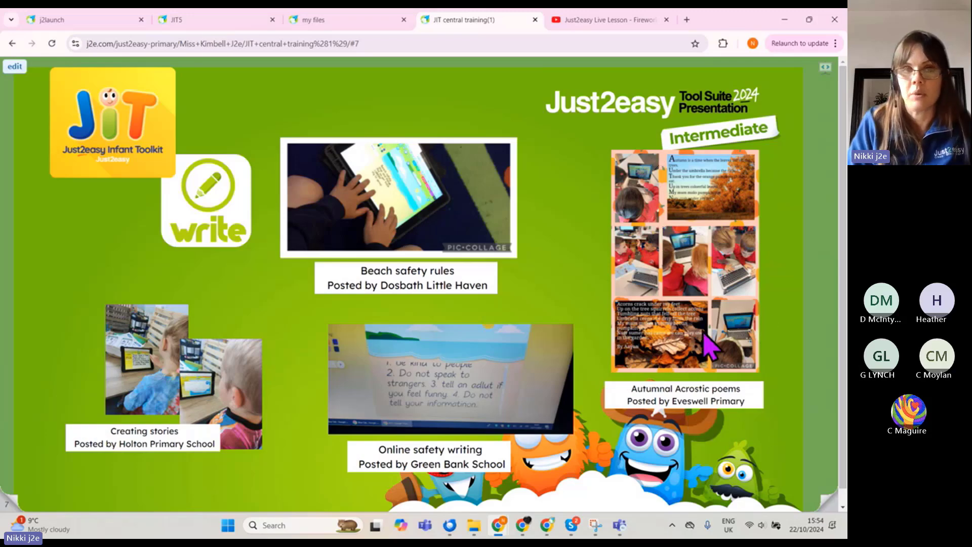
click(828, 511)
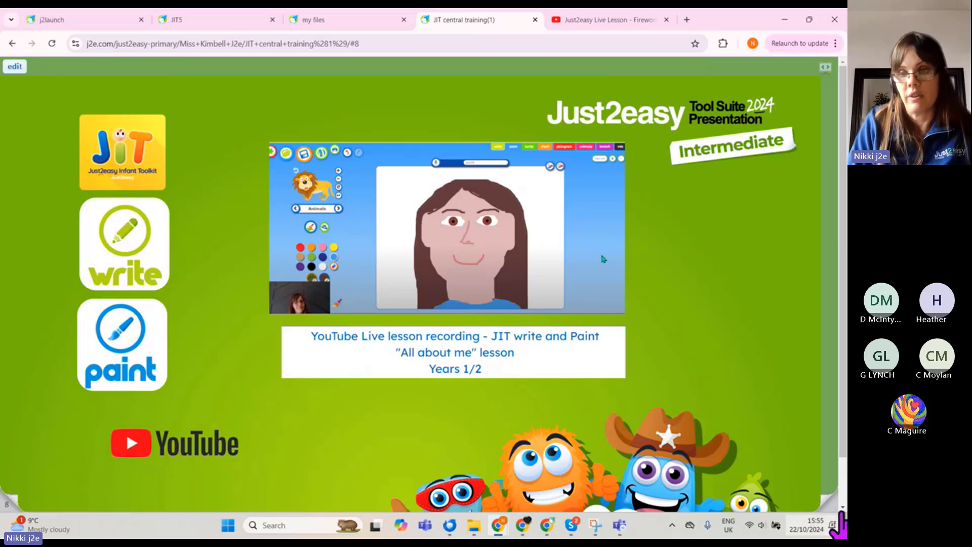
click(825, 501)
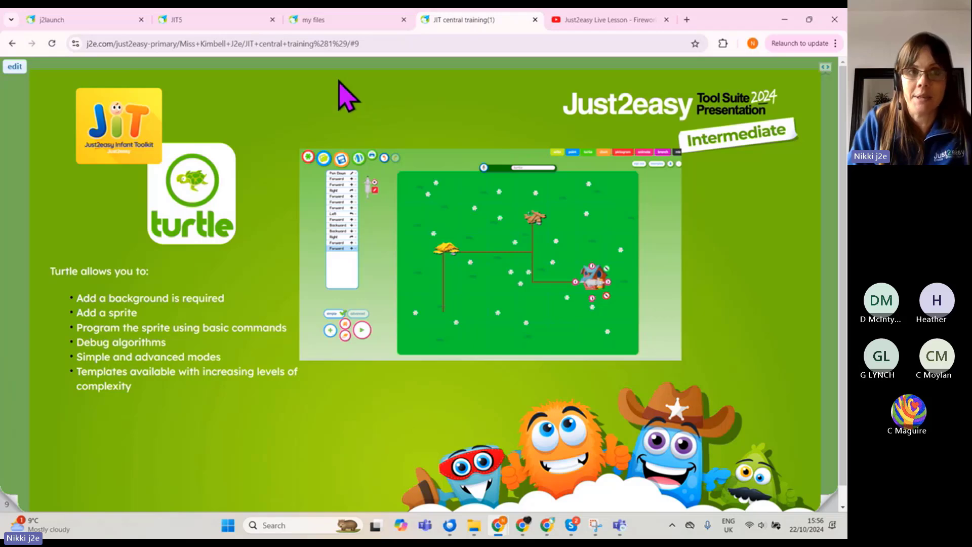
- Switch to JIT5 and start a new turtle page from the big bad wolf template
click(208, 20)
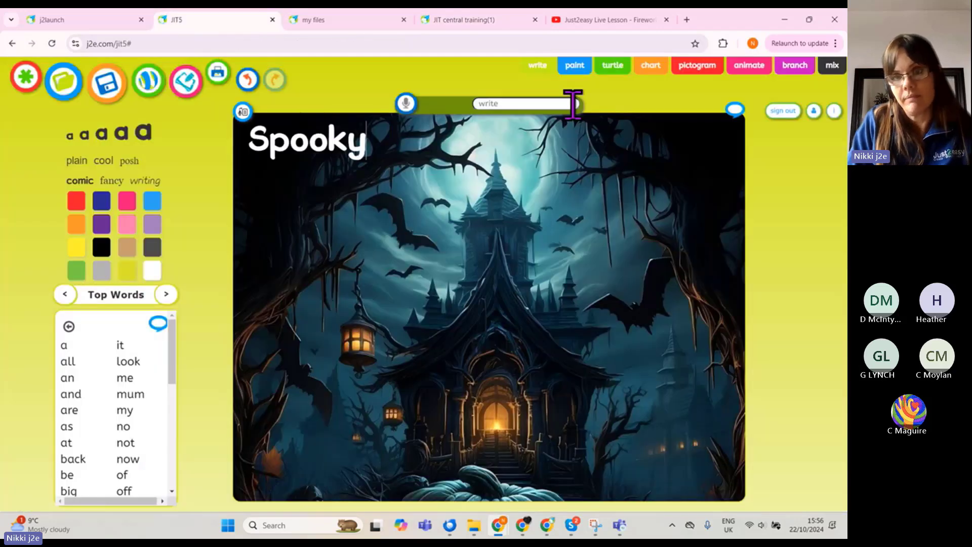
click(613, 65)
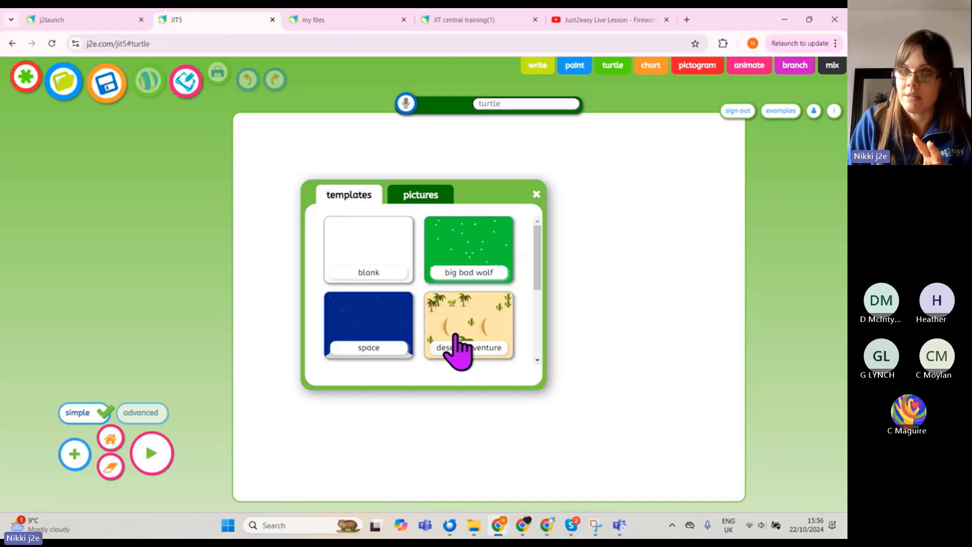
mouse_move(538, 297)
mouse_down()
mouse_move(527, 354)
mouse_move(540, 286)
mouse_up()
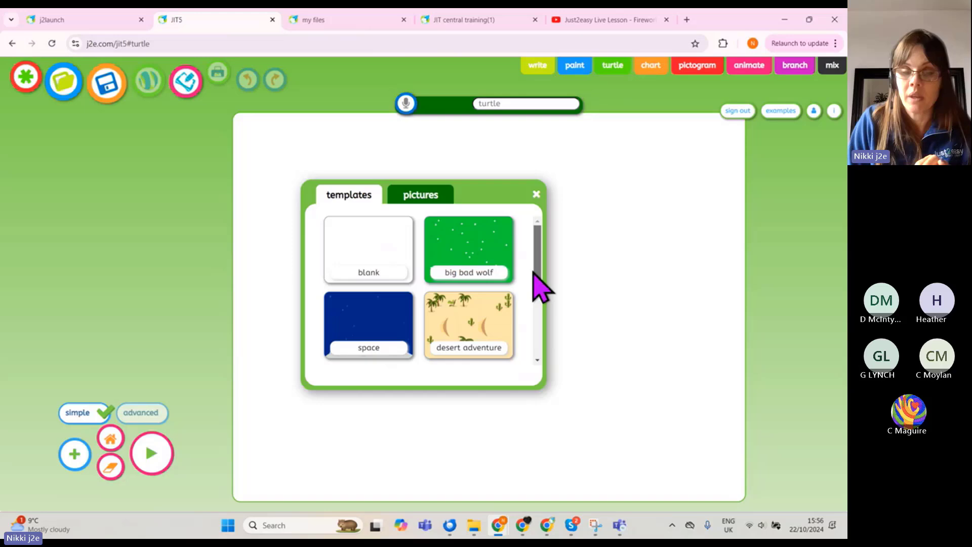
click(473, 252)
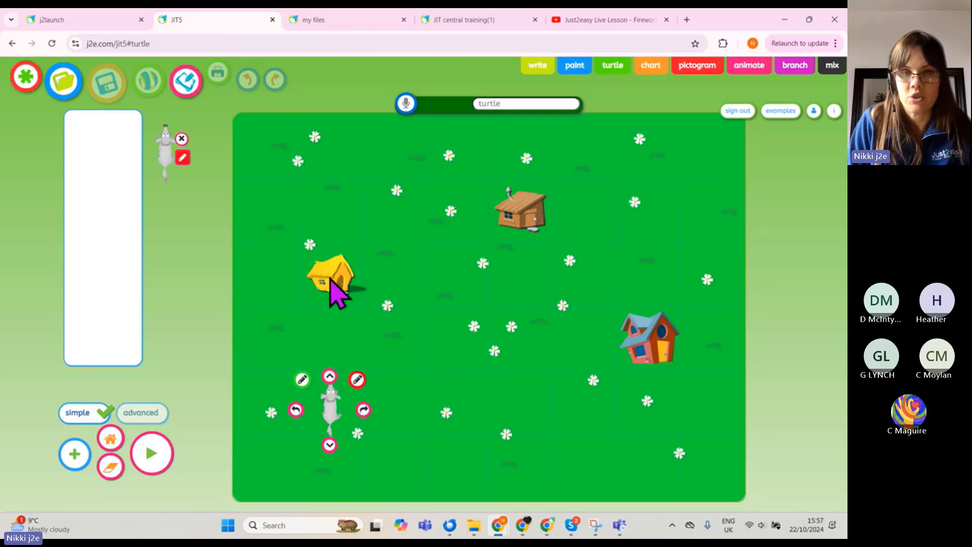
- Program the wolf to go forward twice to the straw house and put a Pen Down command first in its command list
click(329, 375)
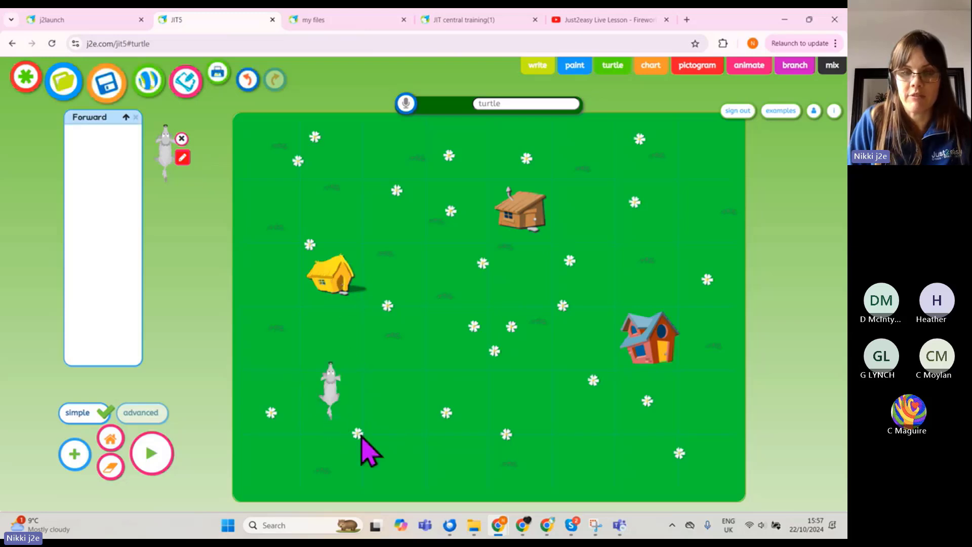
click(329, 310)
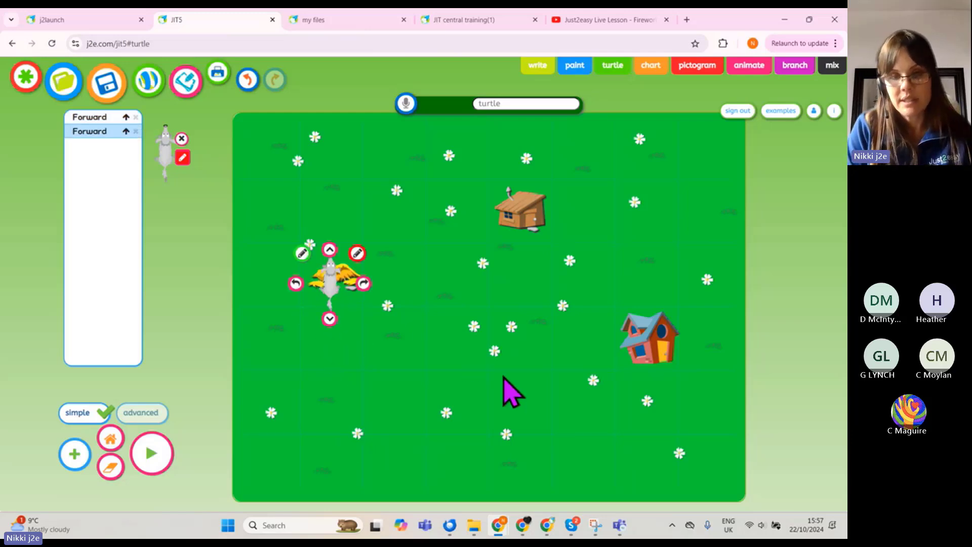
ctrl+scroll(505, 379, up, 5)
scroll(511, 393, left, 5)
scroll(512, 392, up, 3)
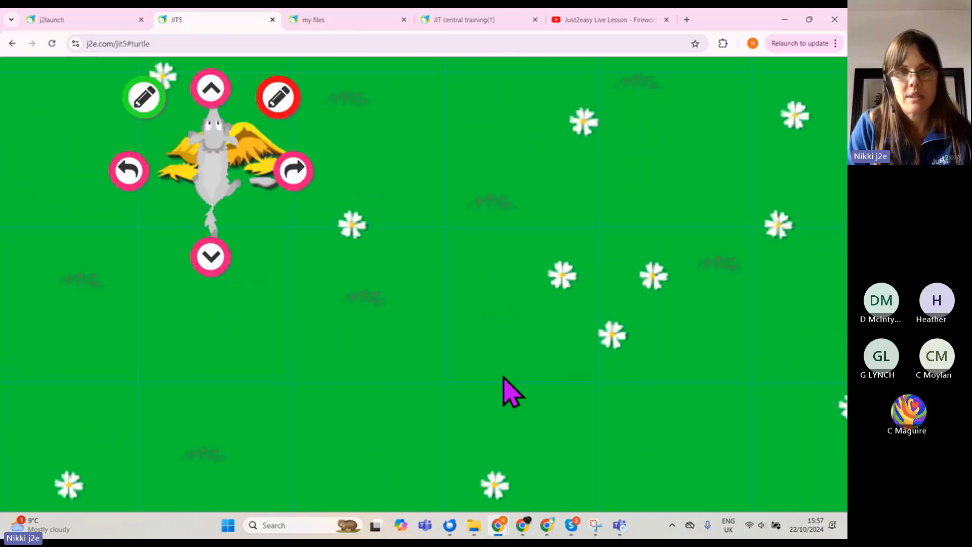
ctrl+scroll(504, 378, up, 2)
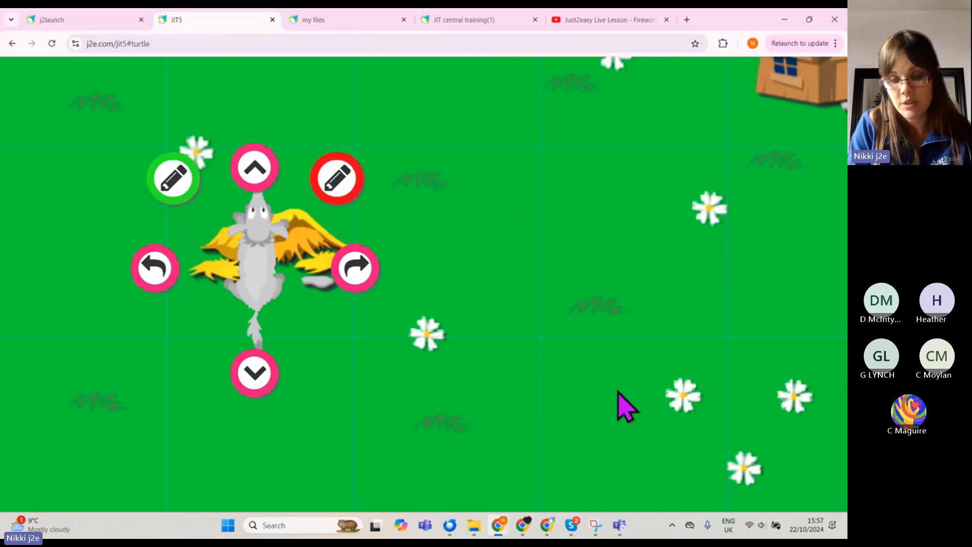
ctrl+scroll(664, 406, down, 4)
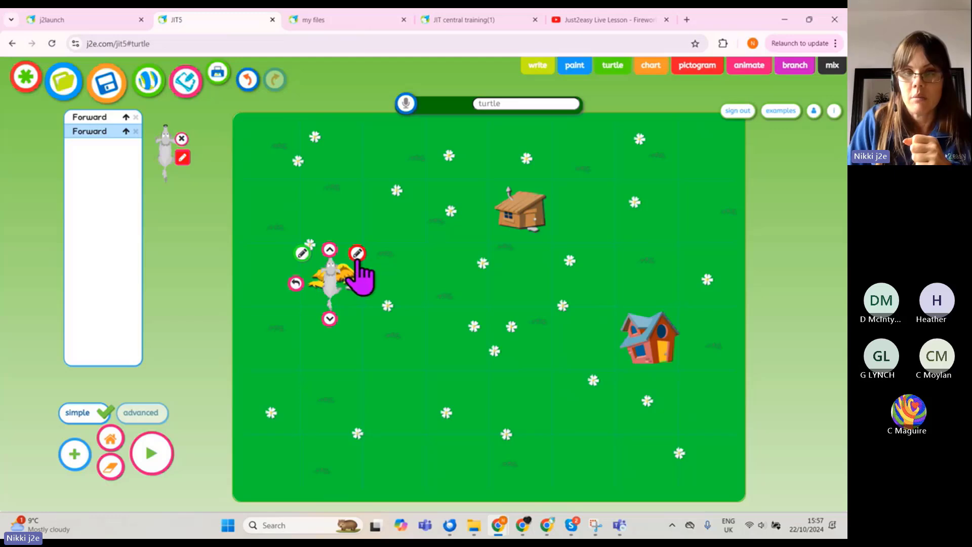
click(303, 253)
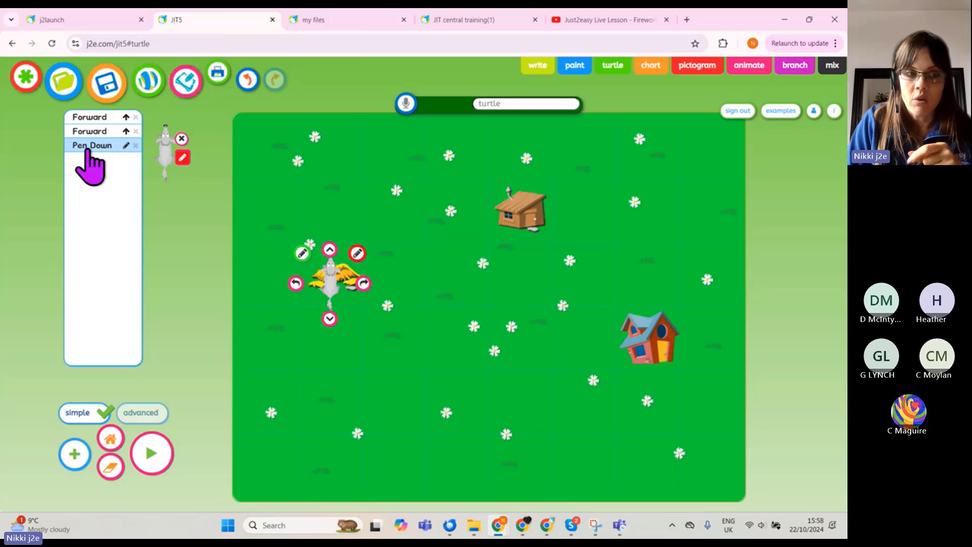
drag(87, 151, 90, 122)
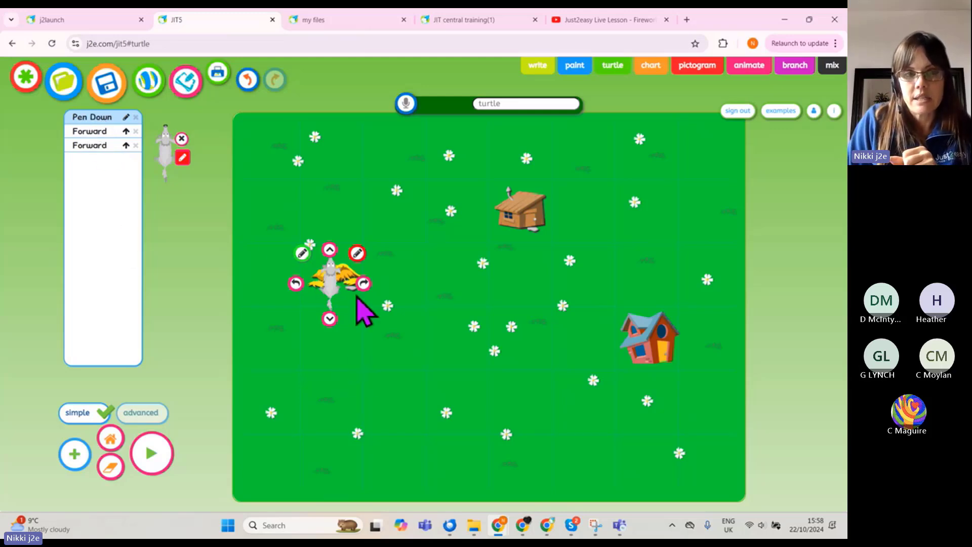
- Extend the wolf's route with one Forward, a Right turn and three Forward commands to the wooden house, and run the program
click(329, 249)
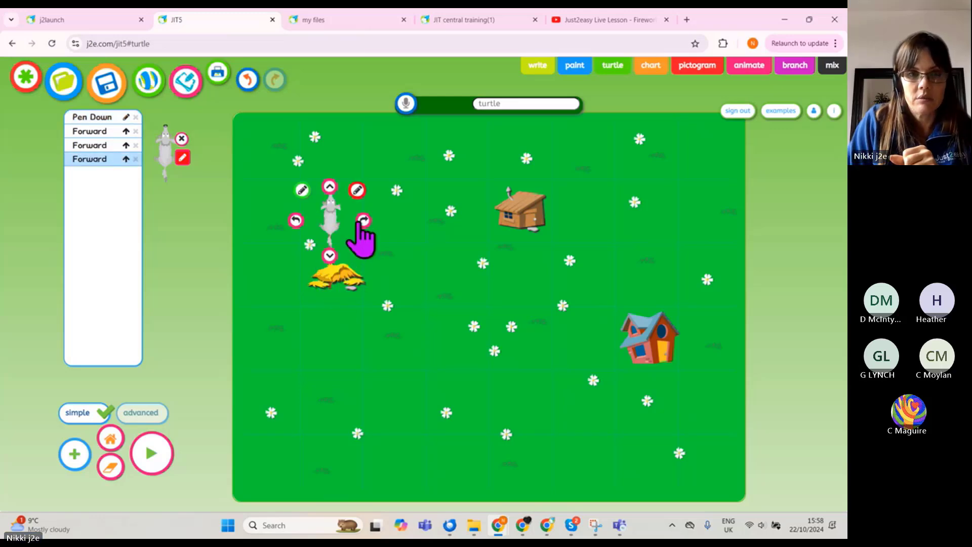
click(362, 223)
click(364, 223)
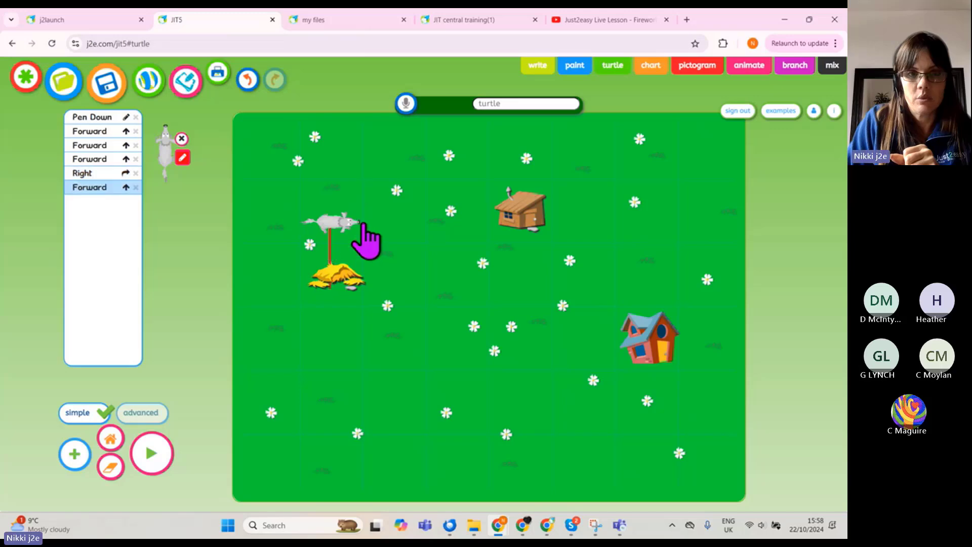
click(427, 223)
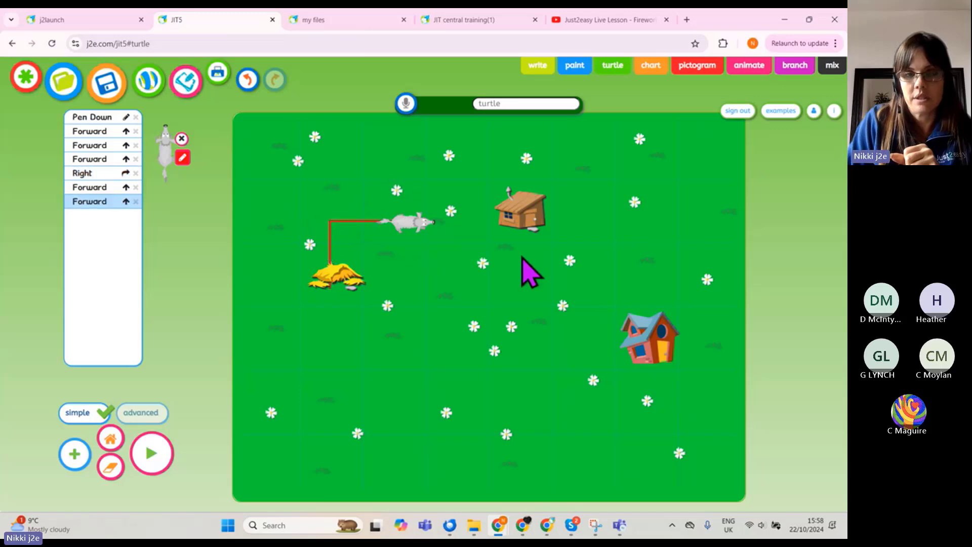
click(489, 225)
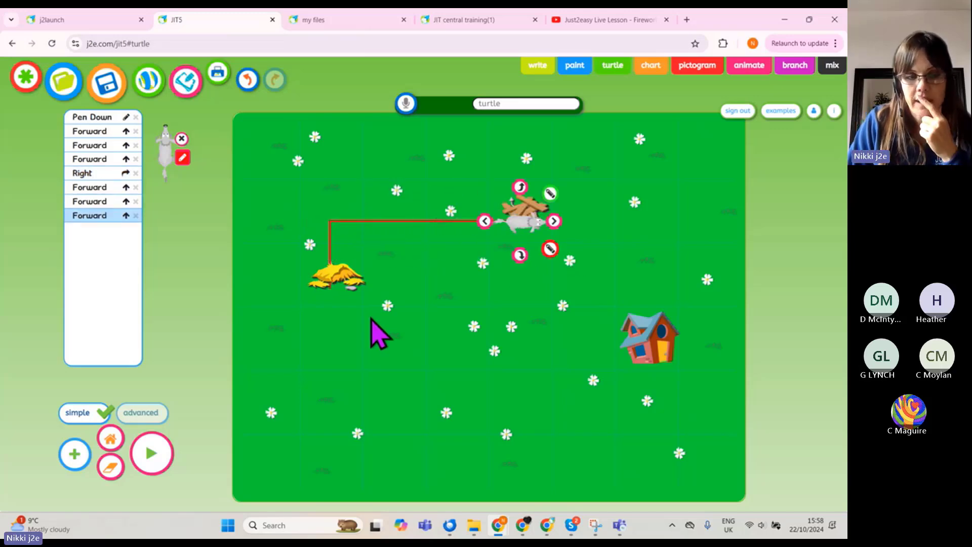
click(150, 452)
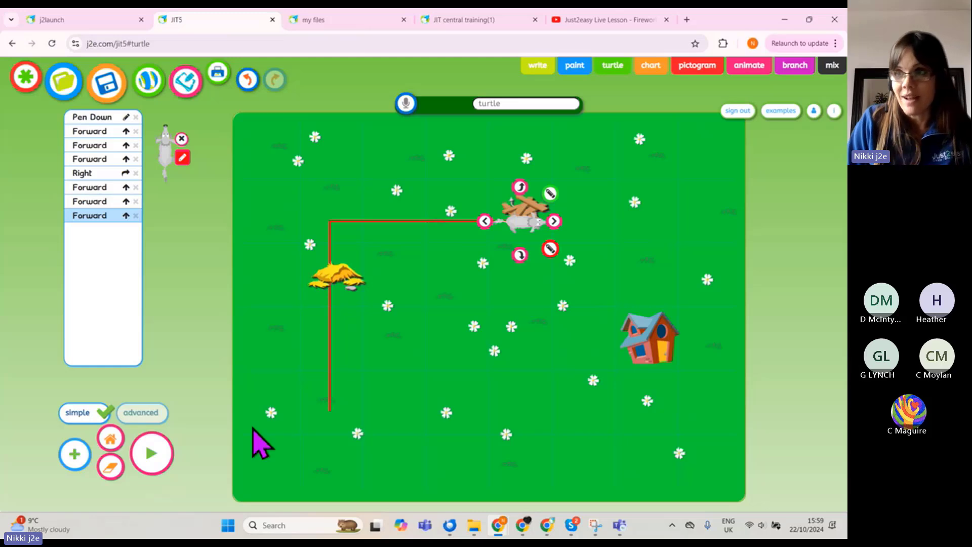
- In advanced mode, add two Forward, a Right turn and two Forward commands to reach the brick house, and run the program
click(154, 417)
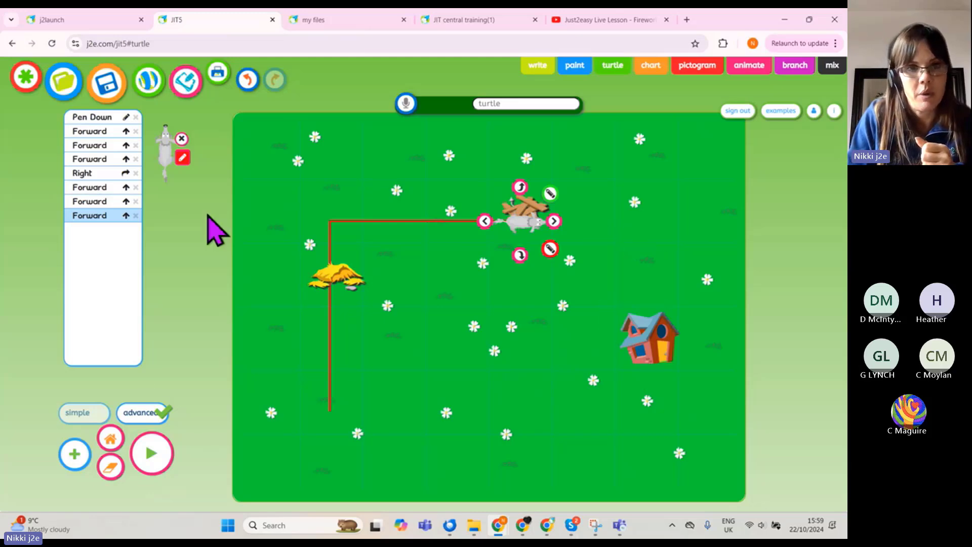
click(554, 222)
click(553, 221)
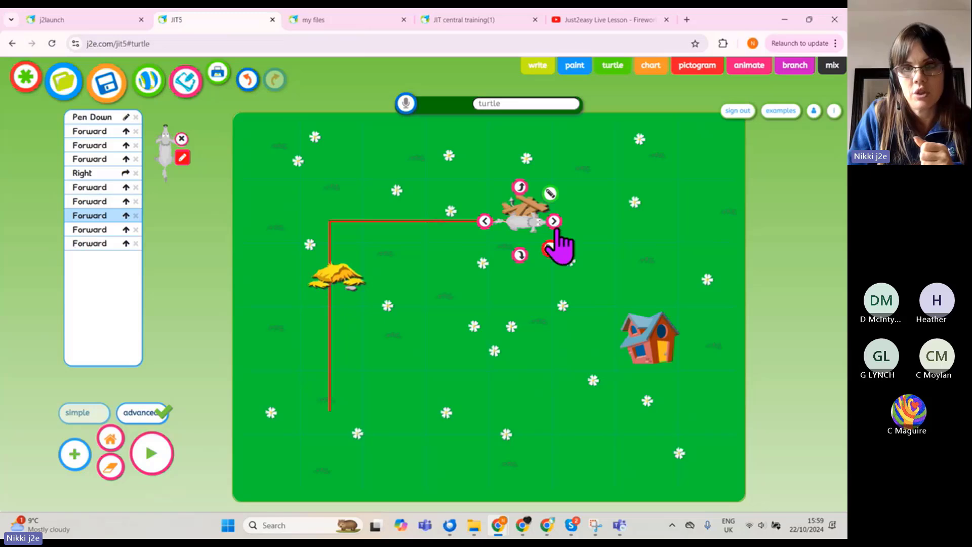
click(520, 255)
click(554, 221)
click(553, 222)
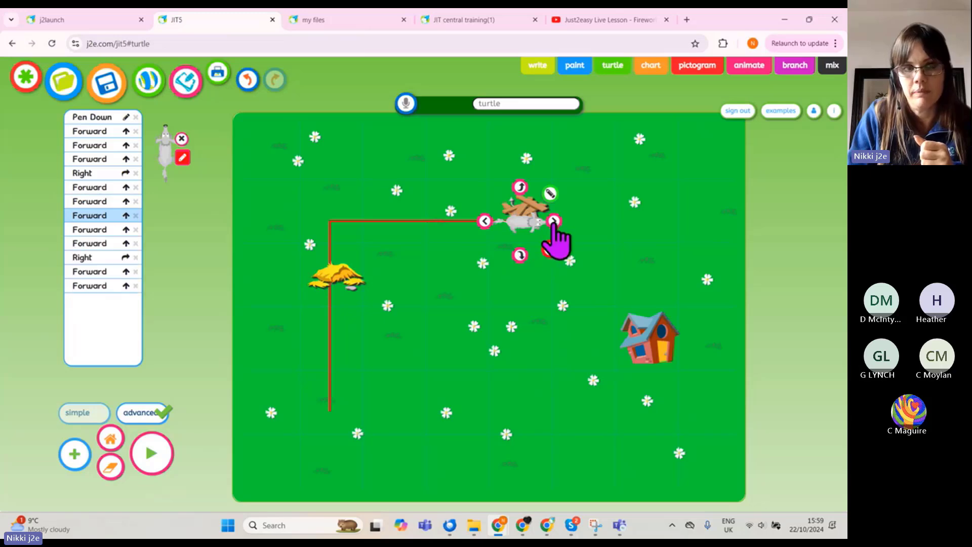
click(154, 453)
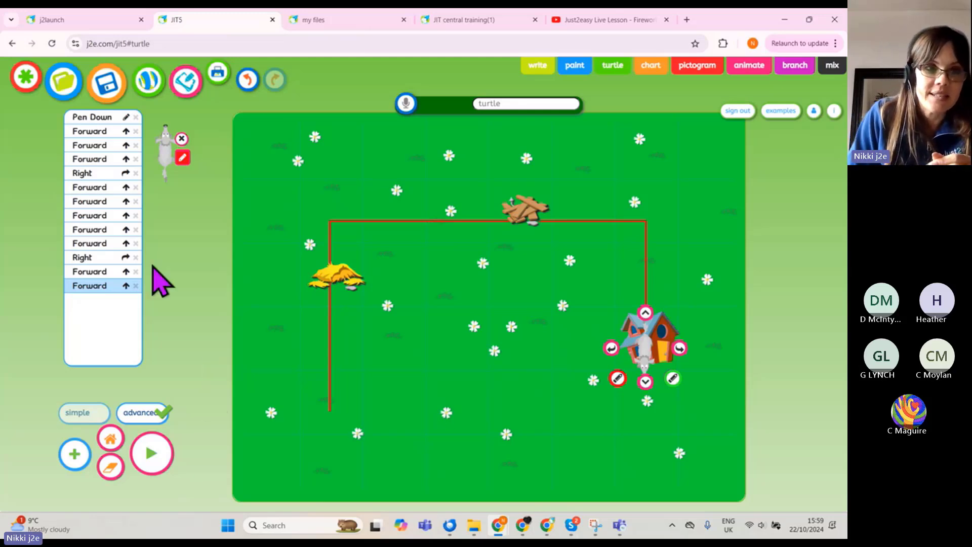
- Rework the wolf's route by deleting one Forward before the second Right turn and adding Left and Forward at the end
click(136, 243)
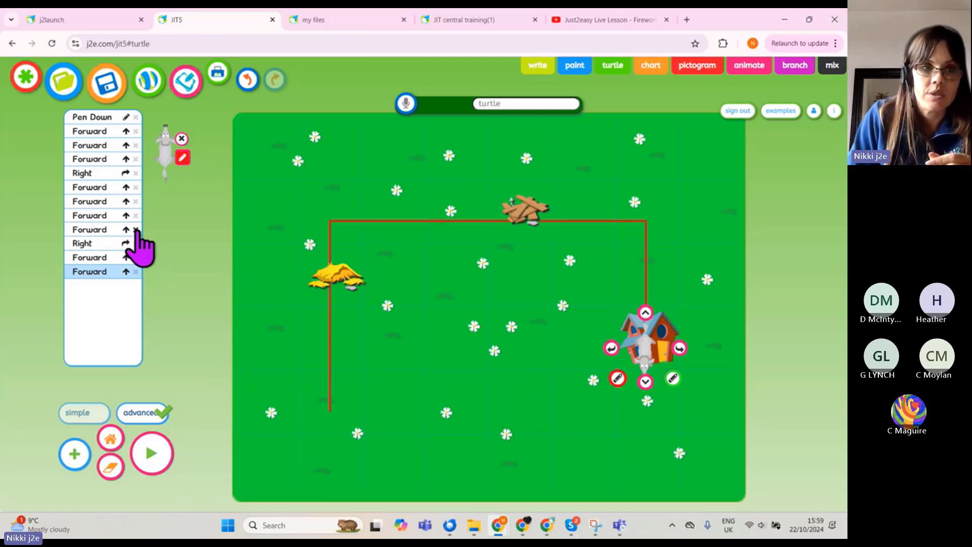
click(150, 454)
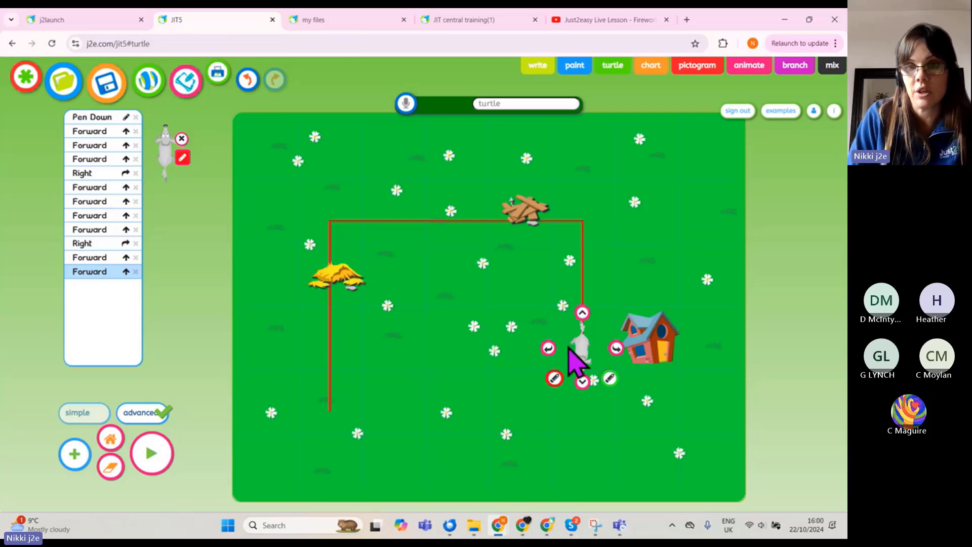
click(615, 350)
click(582, 382)
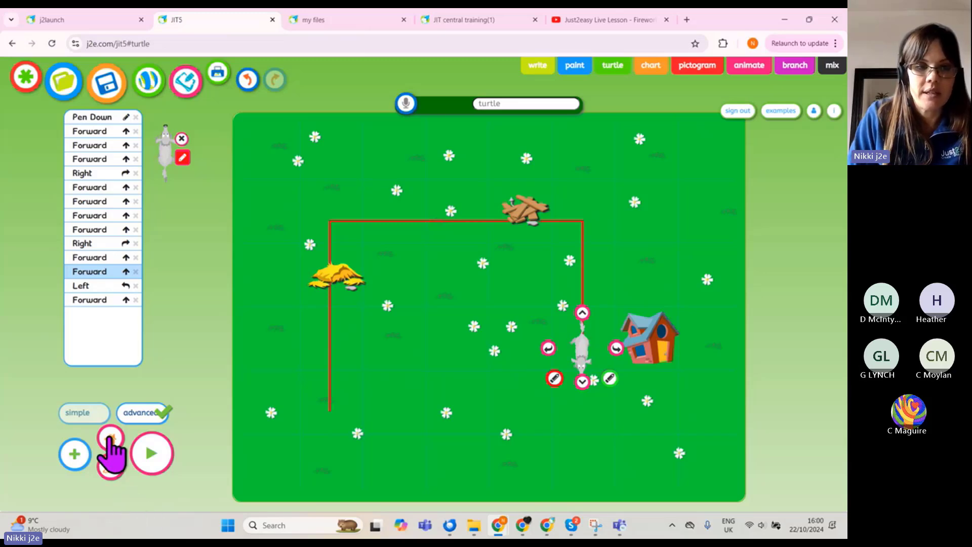
click(110, 440)
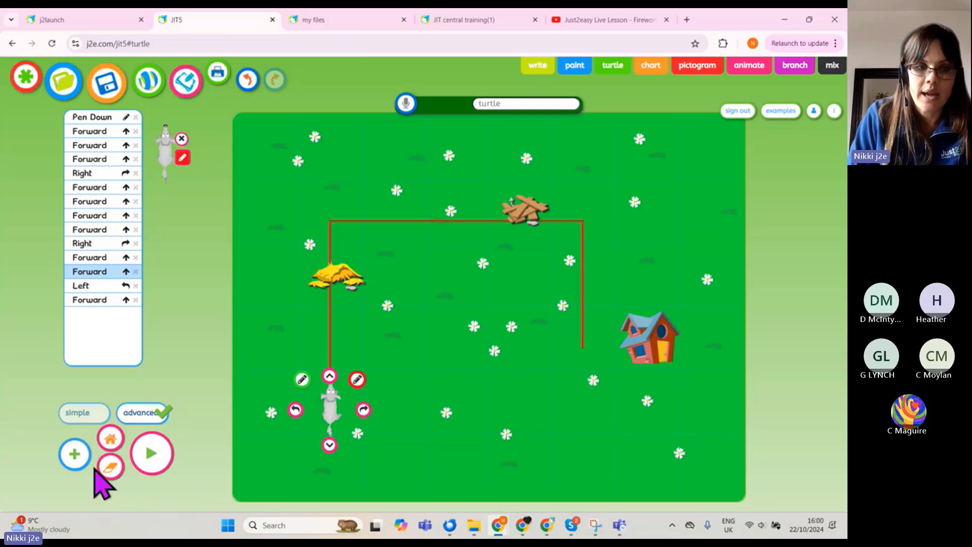
- Add the orange cat sprite and place it on the grass in the lower middle of the field
click(75, 454)
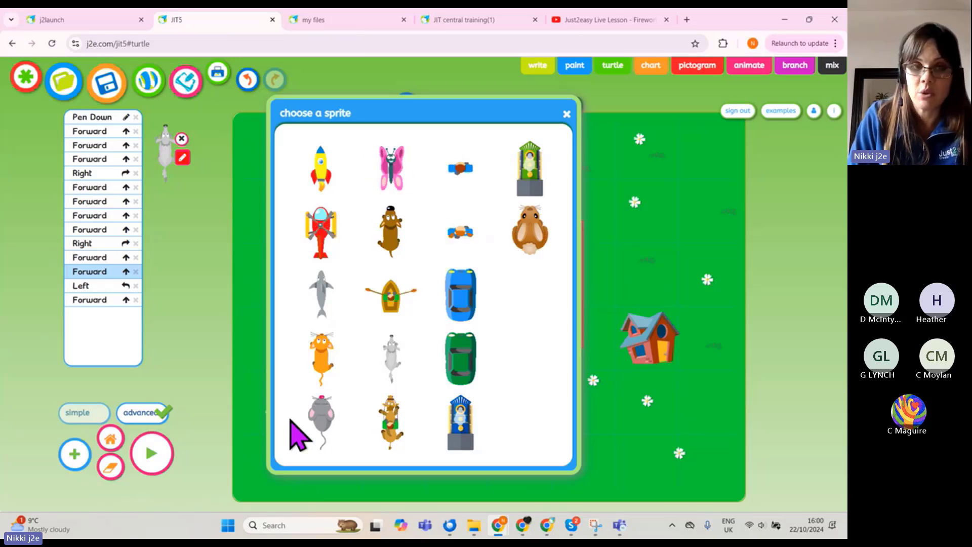
click(327, 361)
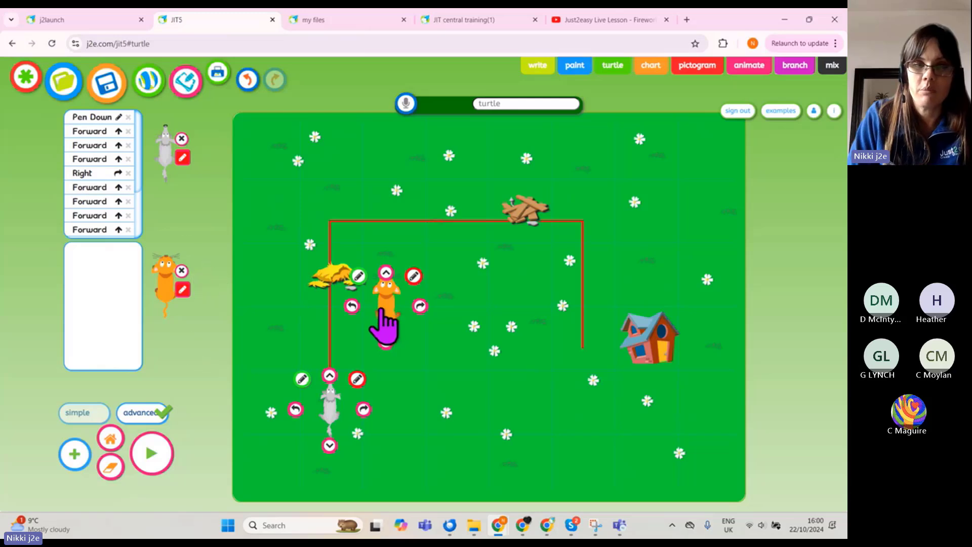
drag(384, 324, 476, 428)
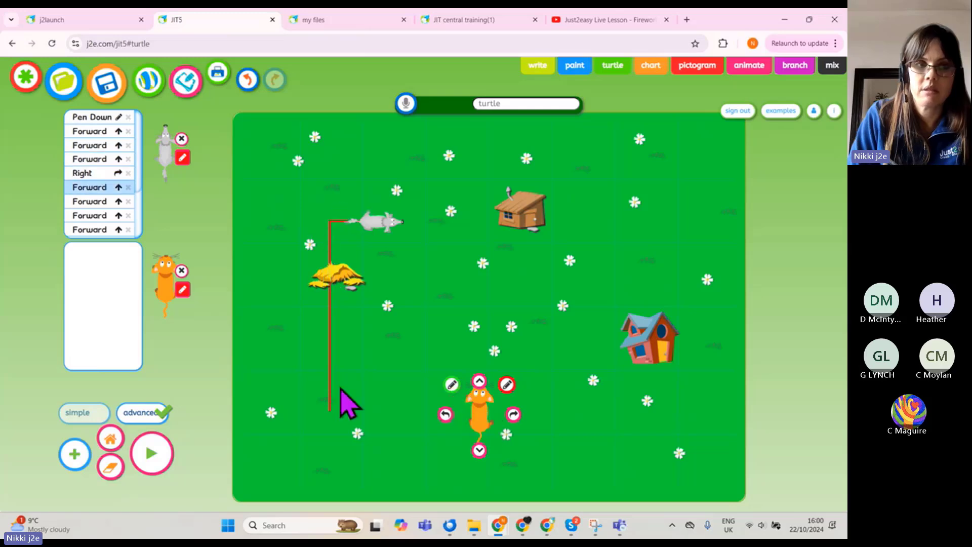
- Open the option to clear all commands, decline it, and delete the orange cat sprite
click(110, 467)
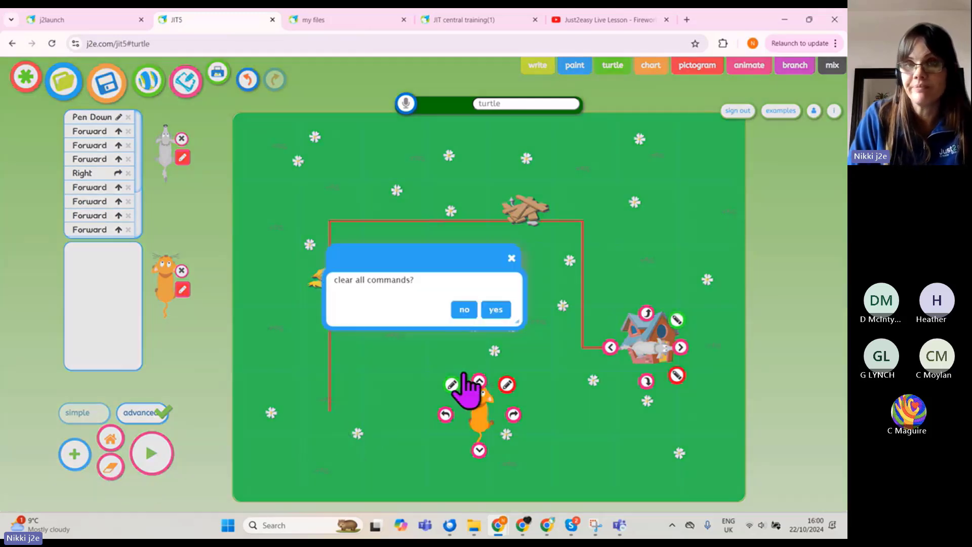
click(464, 310)
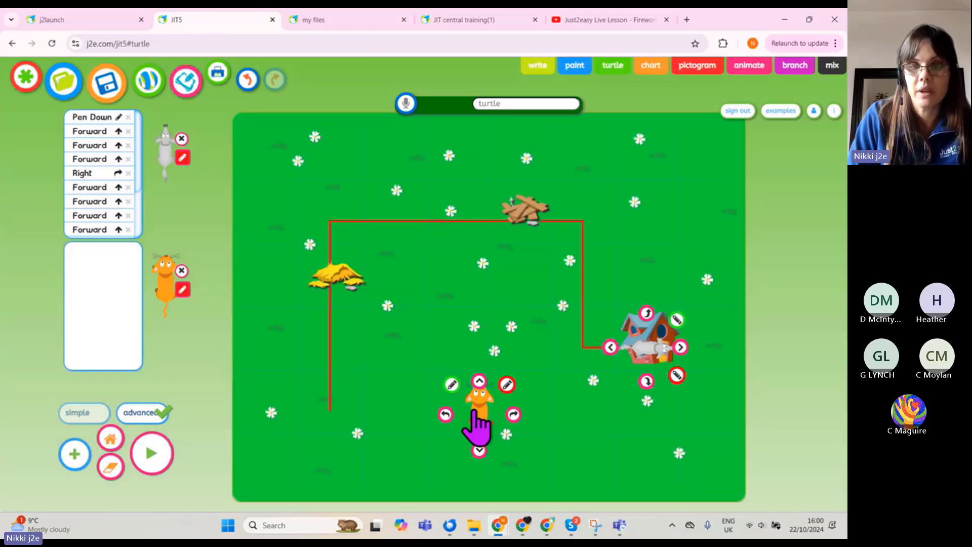
click(182, 272)
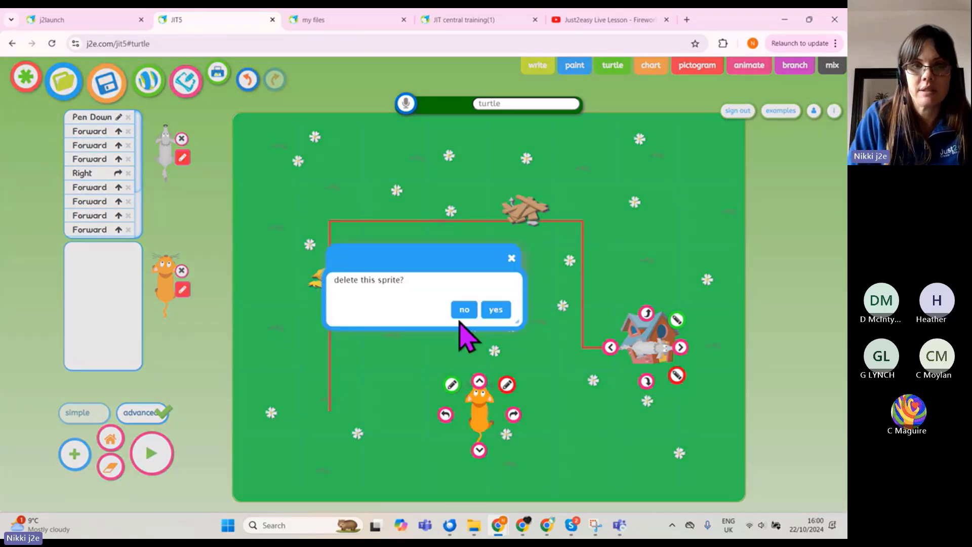
click(494, 309)
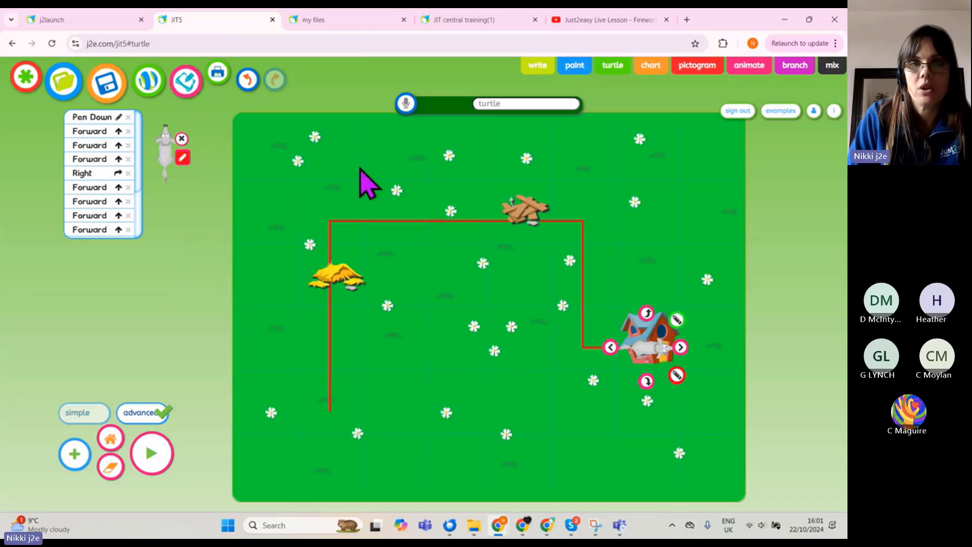
- Name the turtle file "wolfie" and save it
click(510, 103)
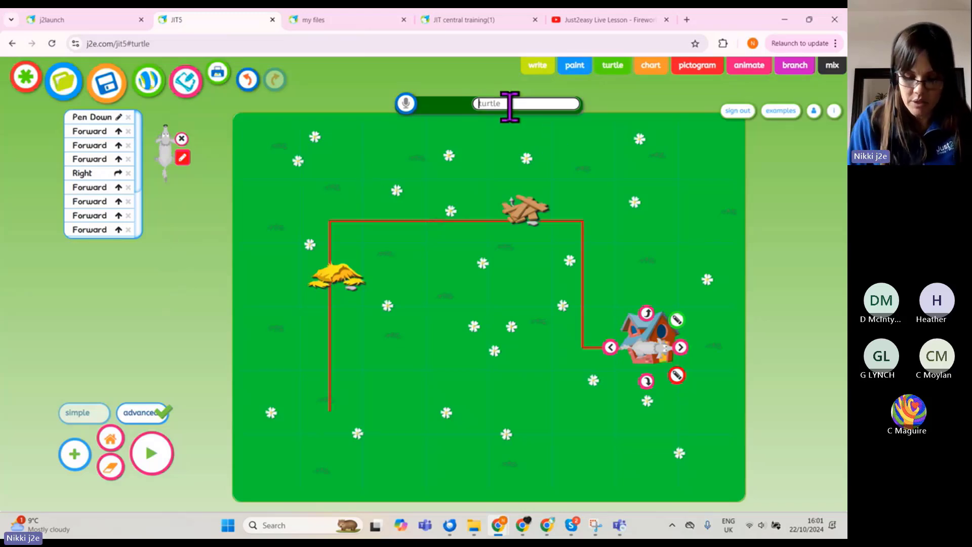
text(wolfie)
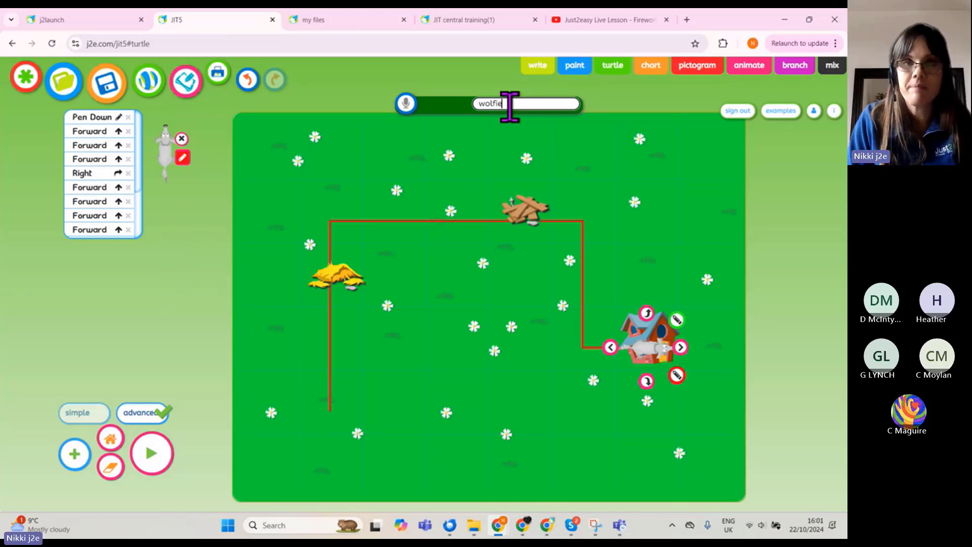
click(119, 89)
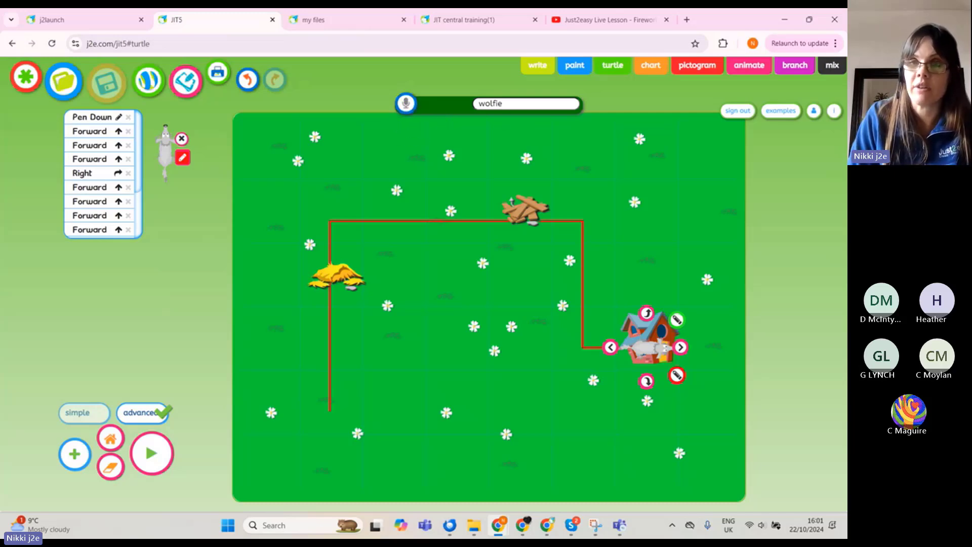
- Switch to the JIT central training presentation and view the slide with turtle examples from schools
click(471, 20)
click(827, 503)
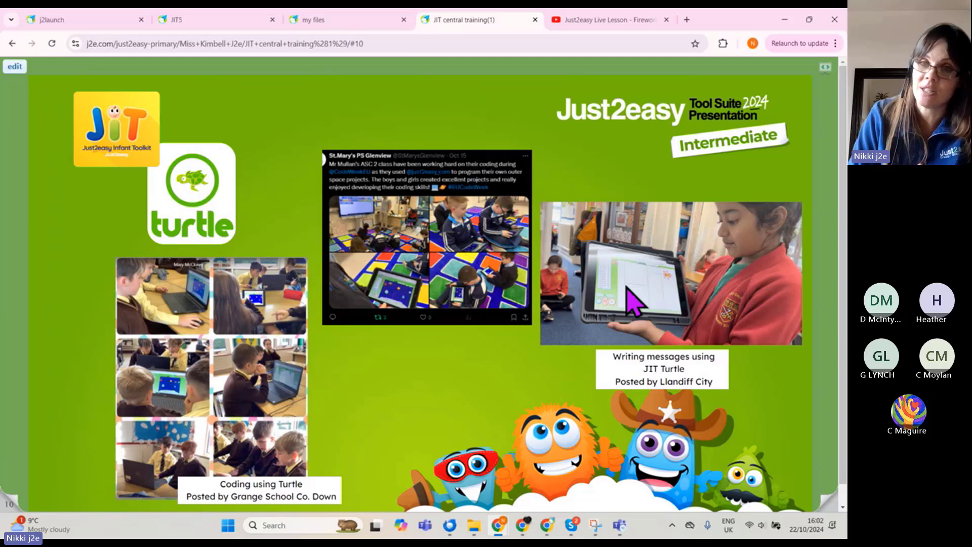
- Advance the training presentation through the YouTube live lesson slide to the pictogram slide
click(824, 498)
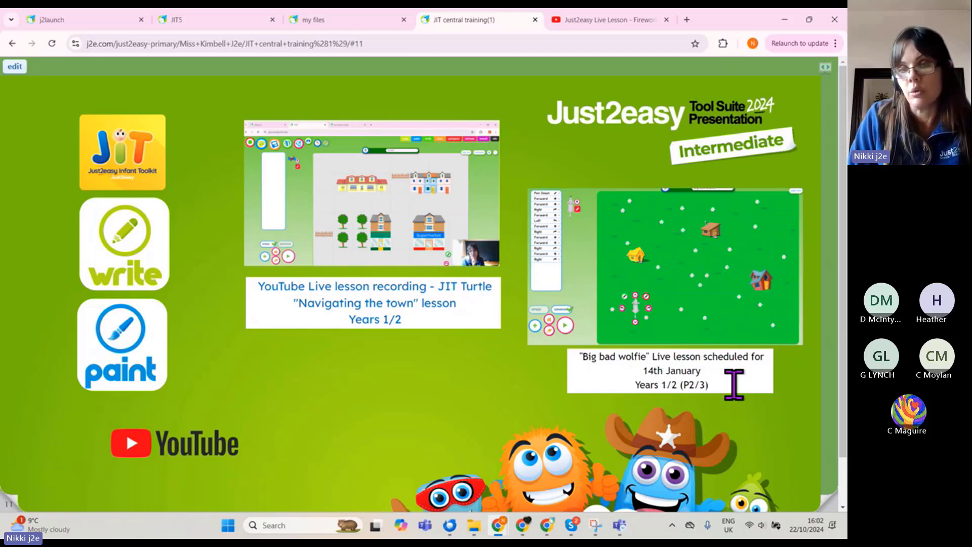
click(812, 493)
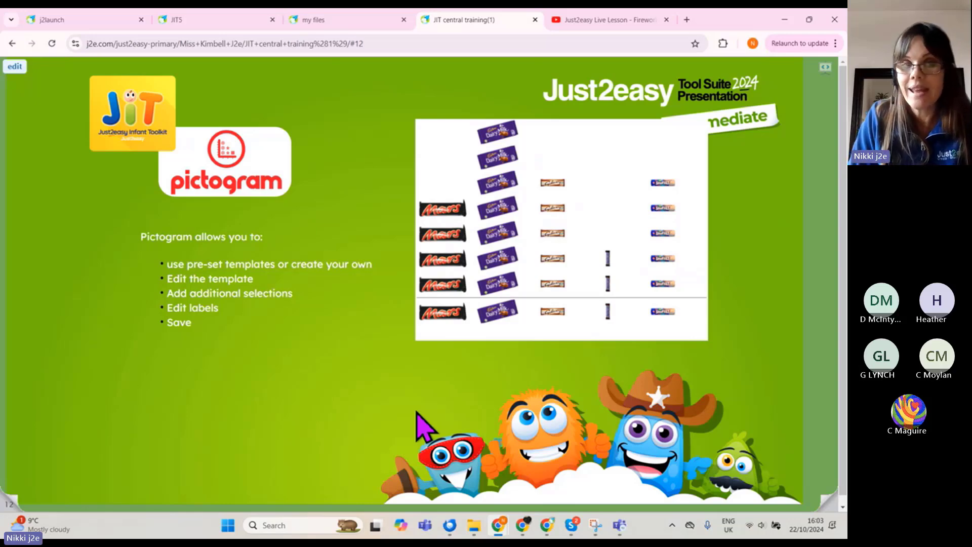
- Switch to JIT5 and start a pictogram from the fruit template, viewing the available templates and pictures before choosing it
click(208, 19)
click(695, 68)
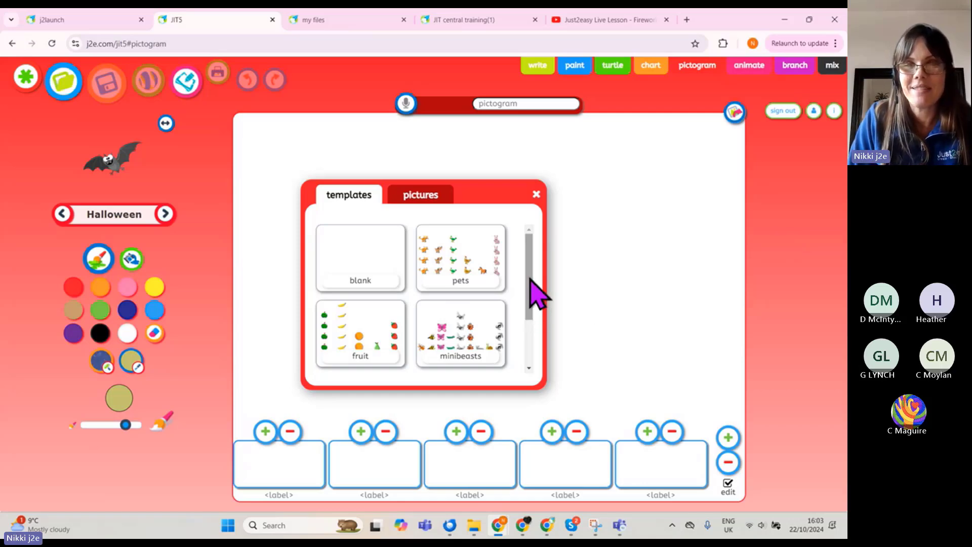
mouse_move(535, 291)
mouse_down()
mouse_move(533, 329)
mouse_move(526, 281)
mouse_up()
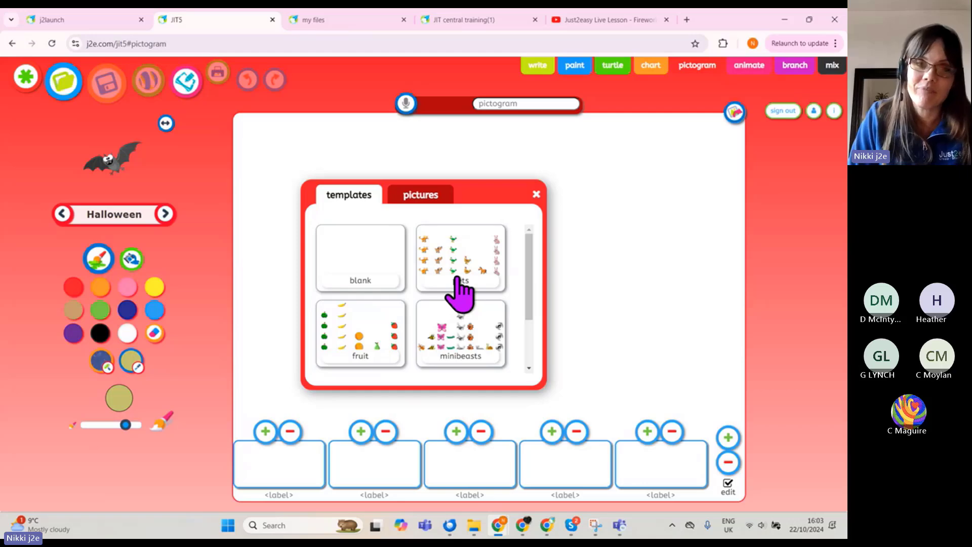
click(403, 198)
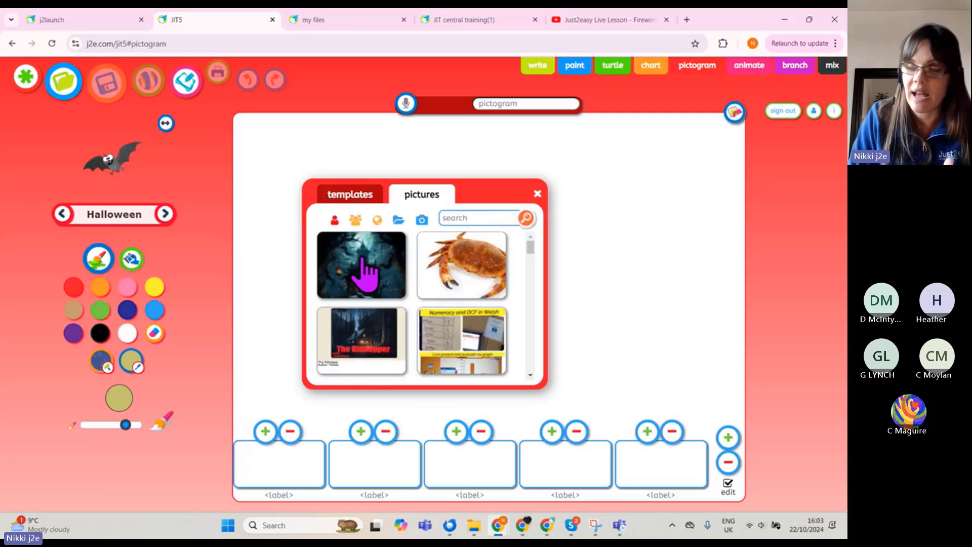
click(357, 198)
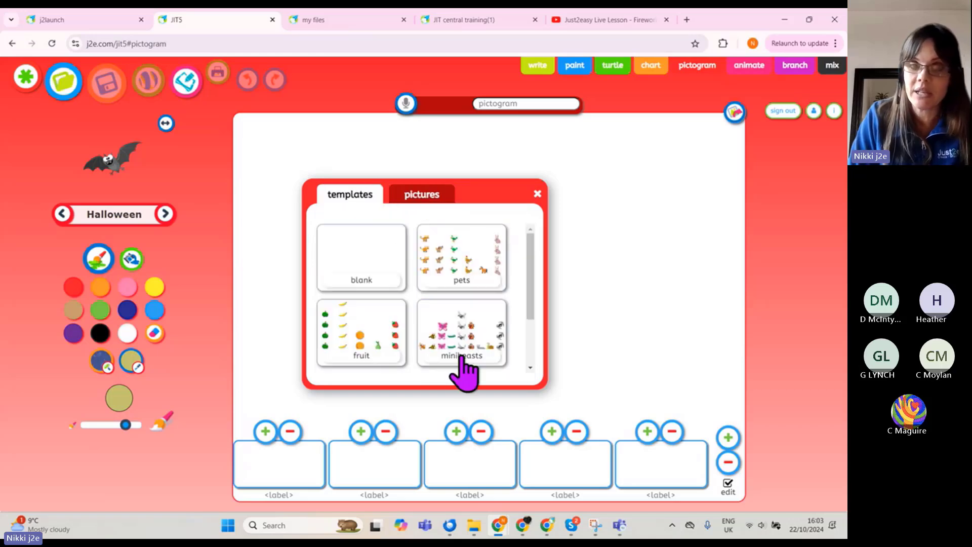
click(369, 330)
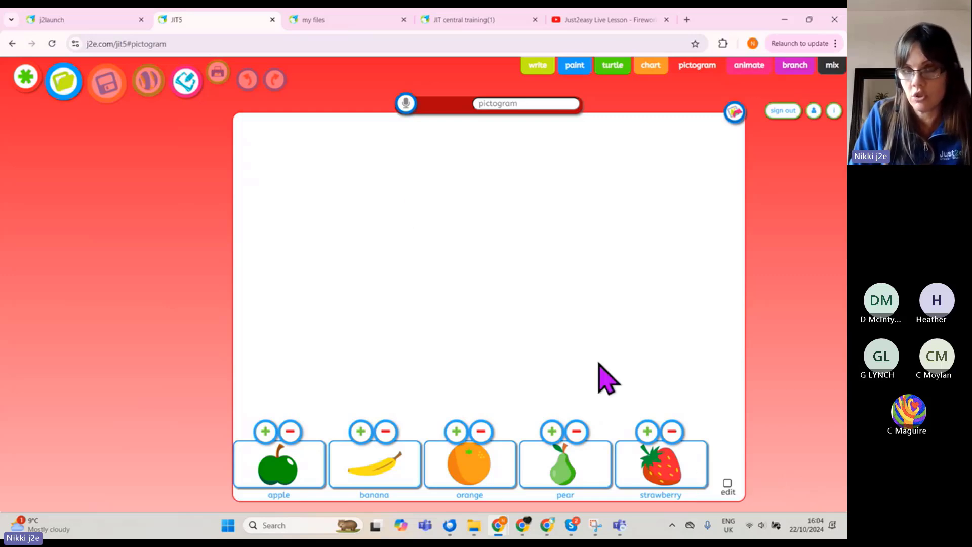
- Enable editing of the fruit pictogram, add a sixth column and choose pink as the paint colour
click(272, 436)
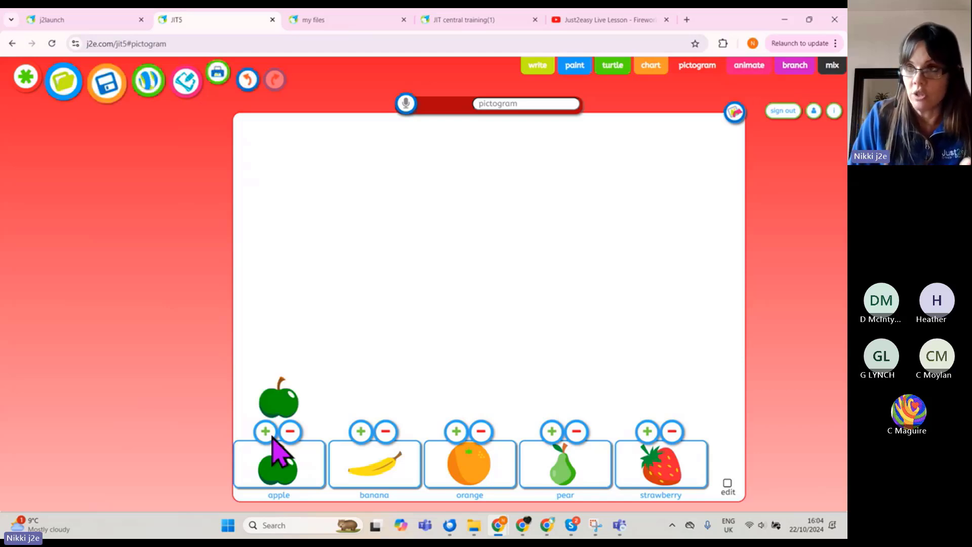
click(289, 432)
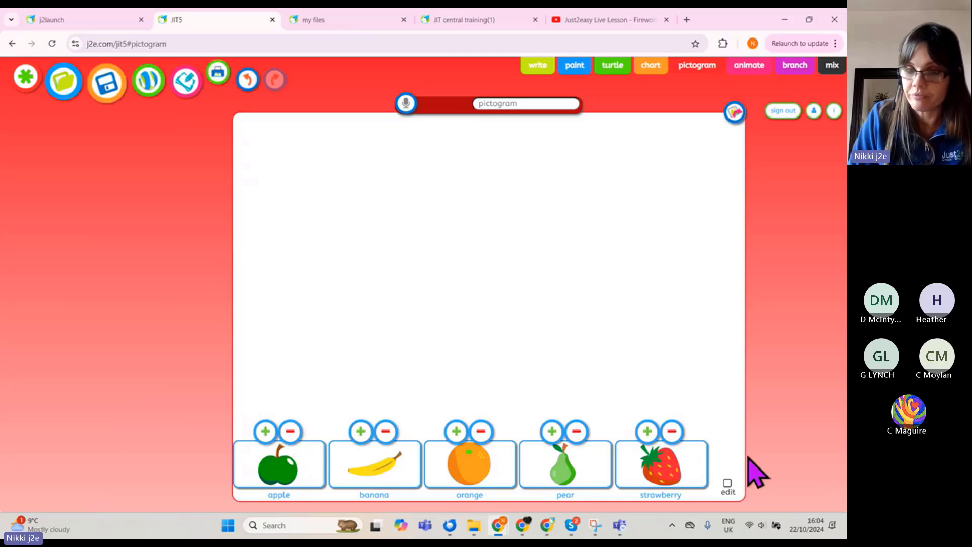
click(727, 483)
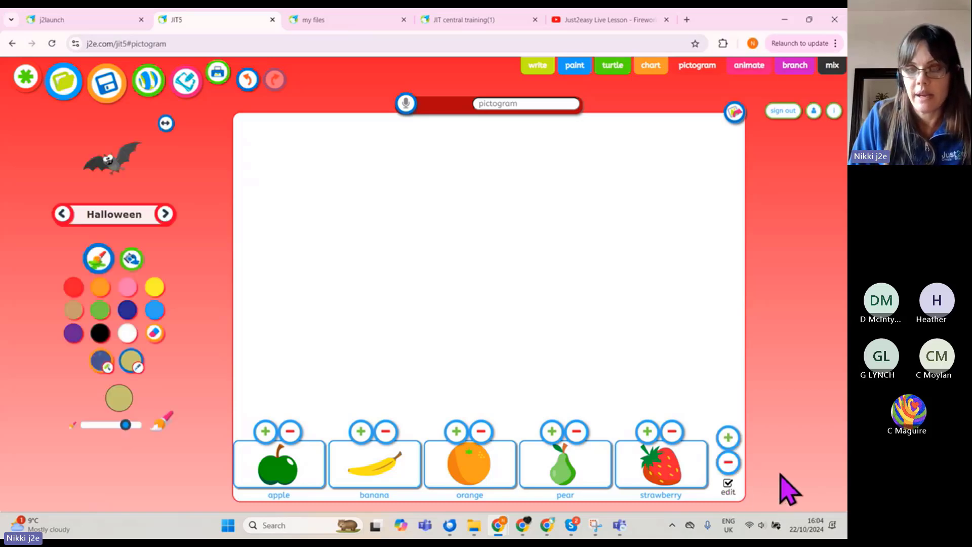
click(729, 438)
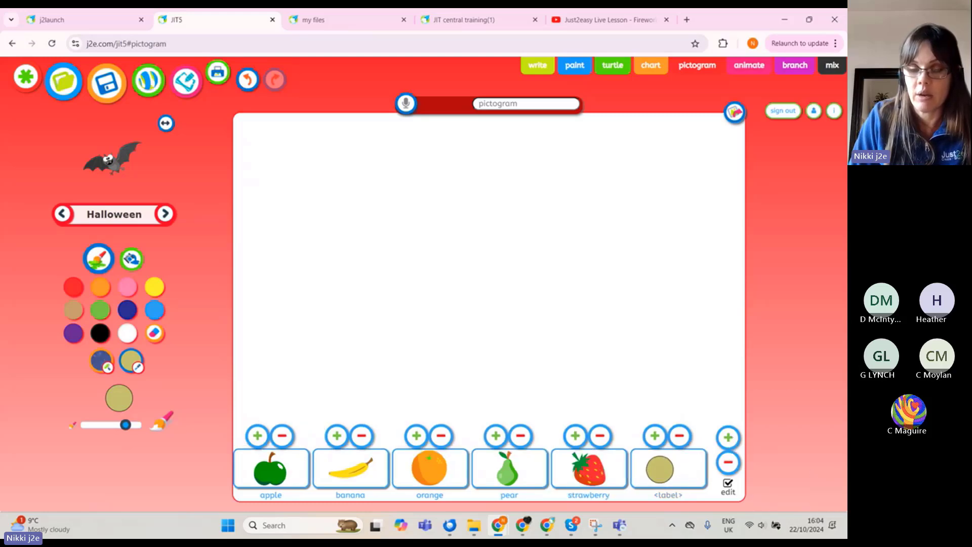
click(127, 287)
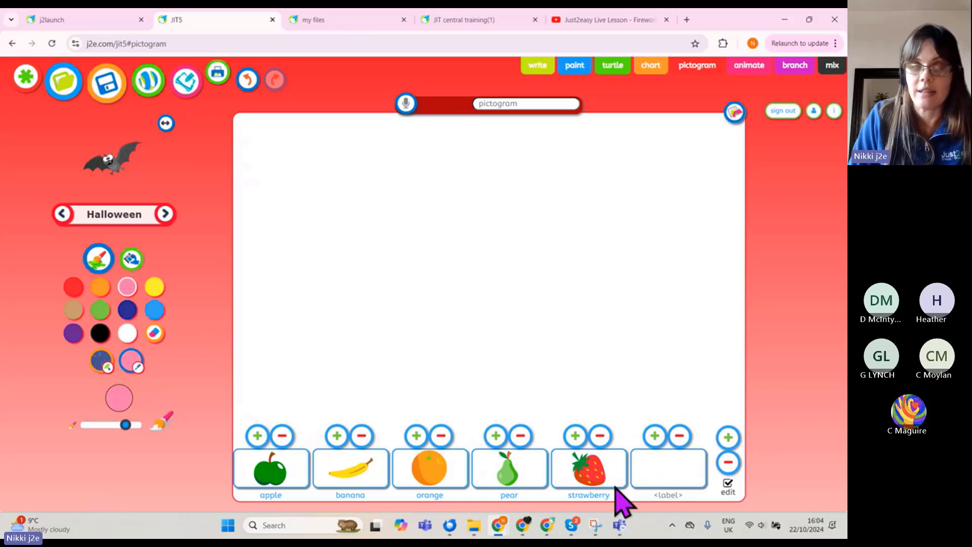
- Browse the picture categories, then search the online picture library for "raspberry"
click(104, 222)
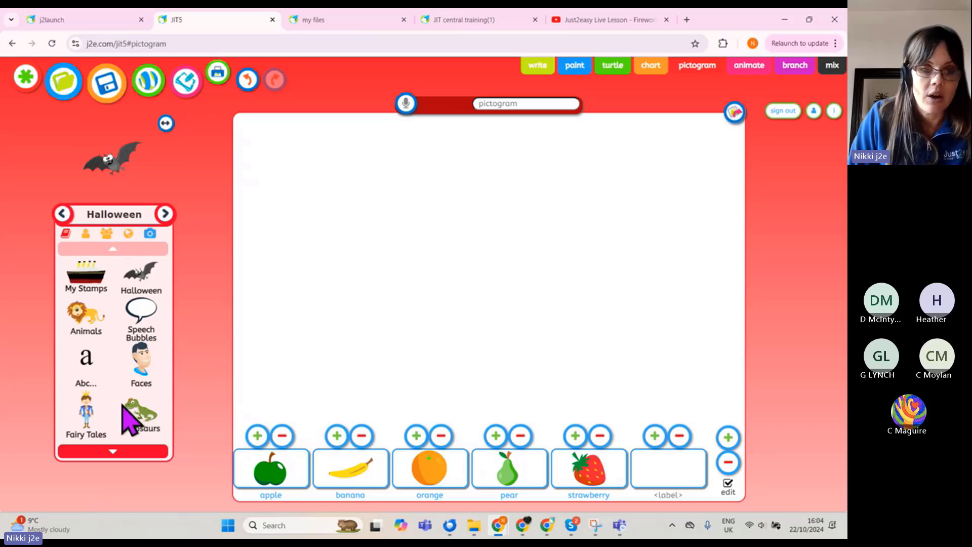
click(115, 453)
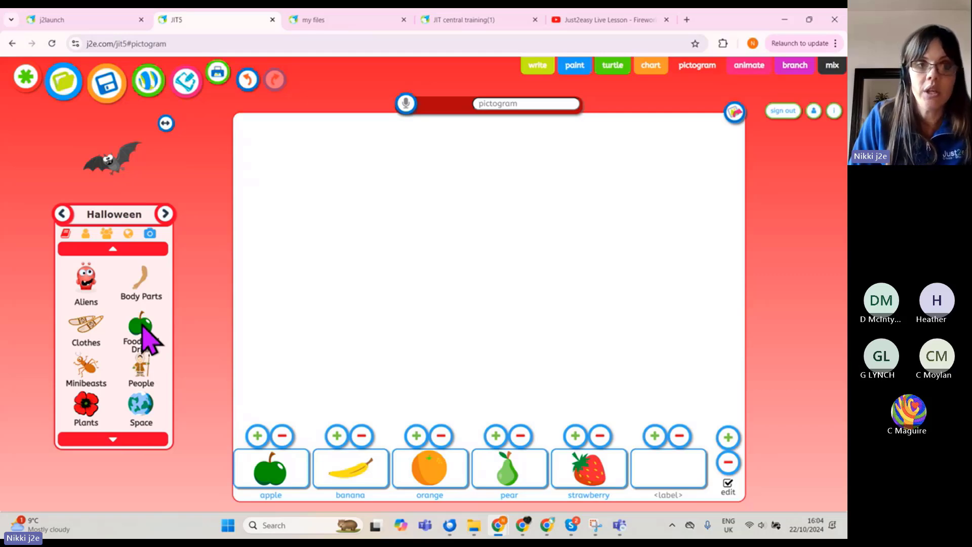
click(128, 234)
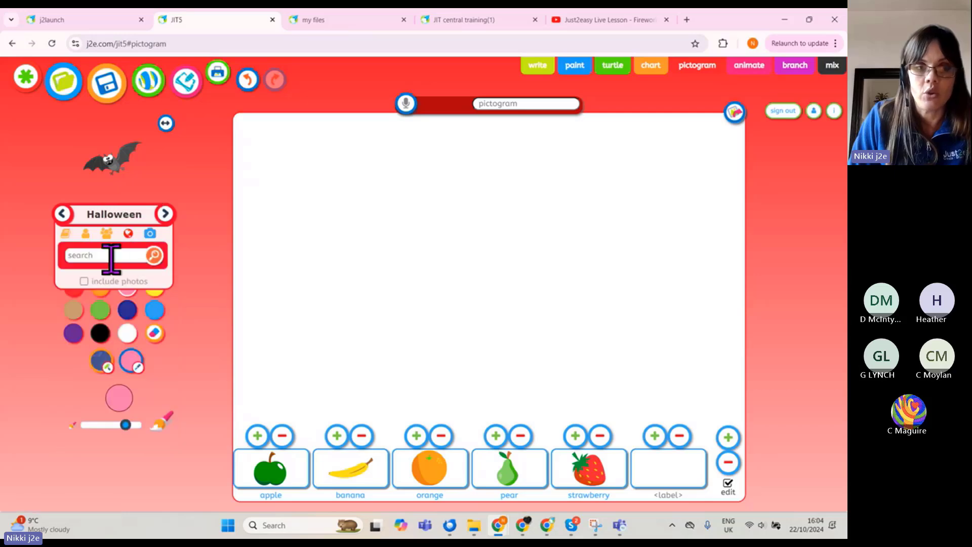
click(115, 255)
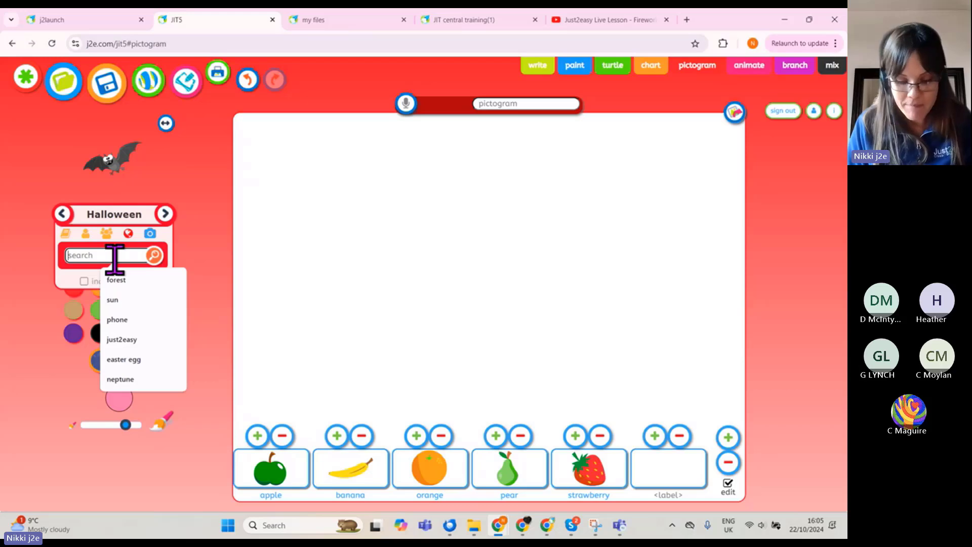
text(raspberry)
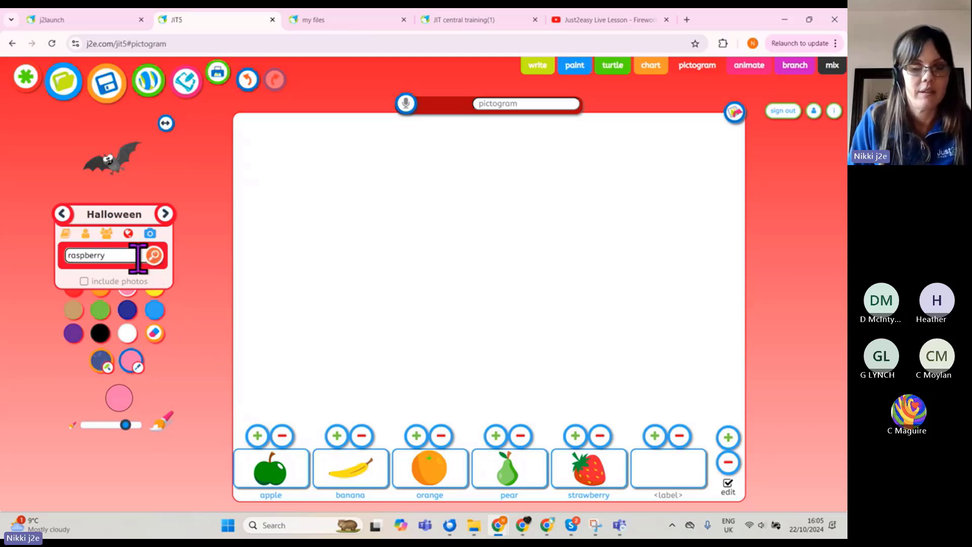
key(Return)
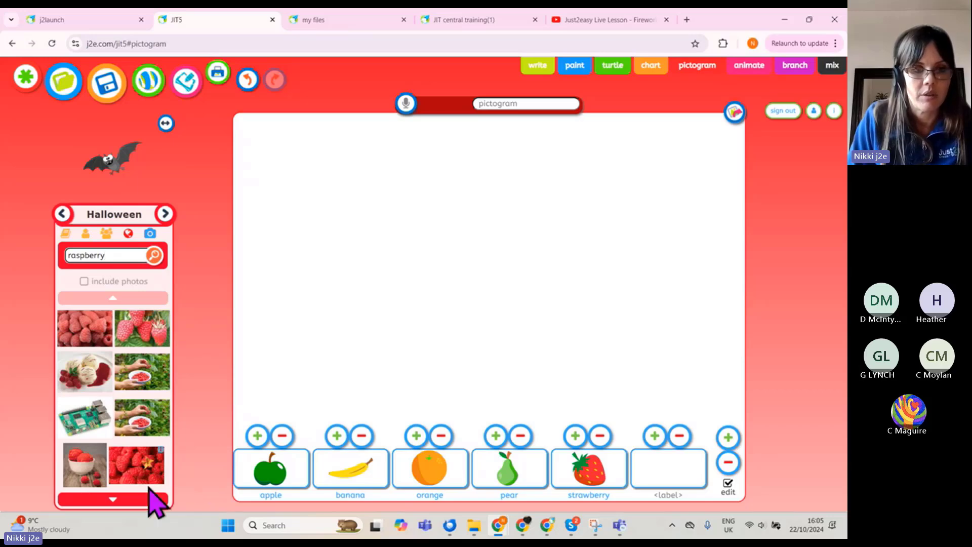
click(121, 498)
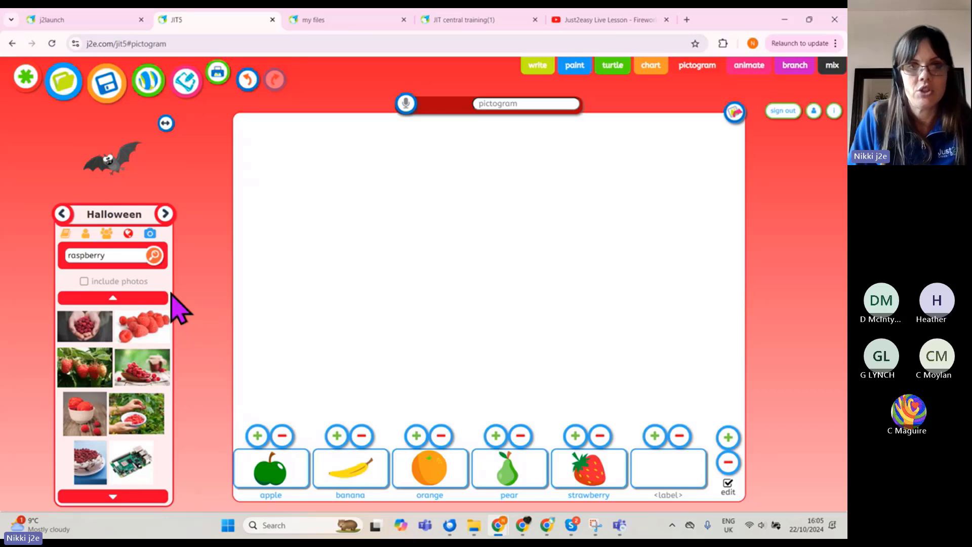
- Place the picture of raspberries on a white background in the empty sixth column and label it "Raspberry"
drag(116, 166, 694, 368)
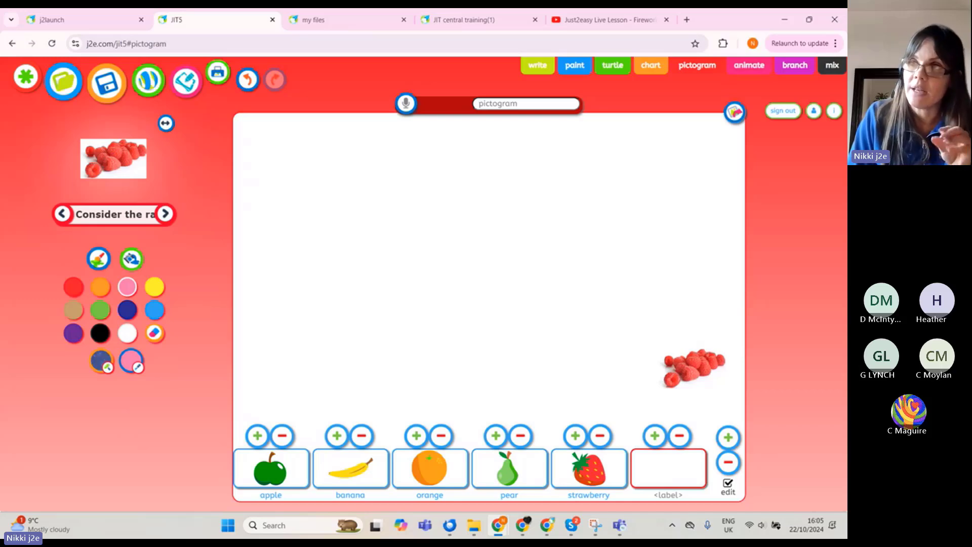
drag(695, 368, 677, 326)
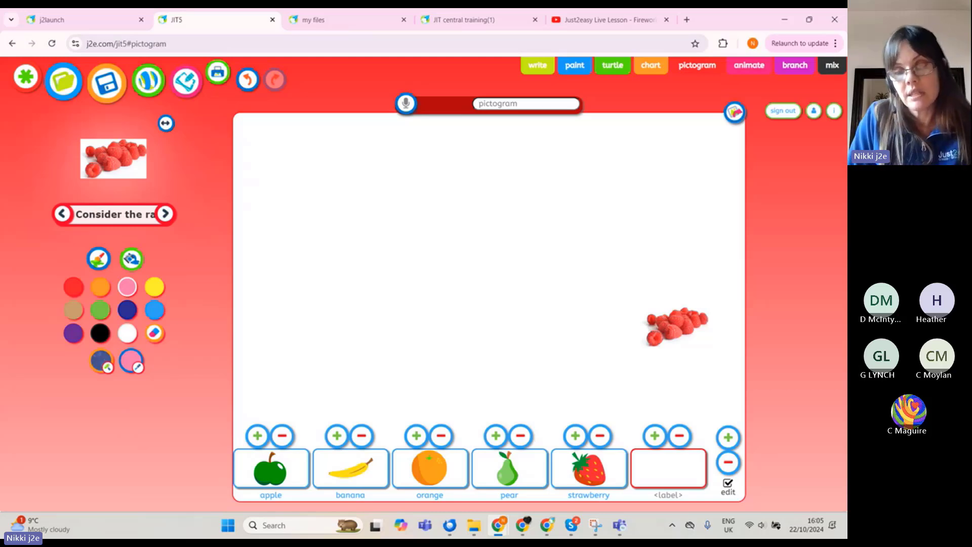
mouse_move(678, 326)
mouse_down()
mouse_move(690, 232)
mouse_move(523, 249)
mouse_move(669, 244)
mouse_up()
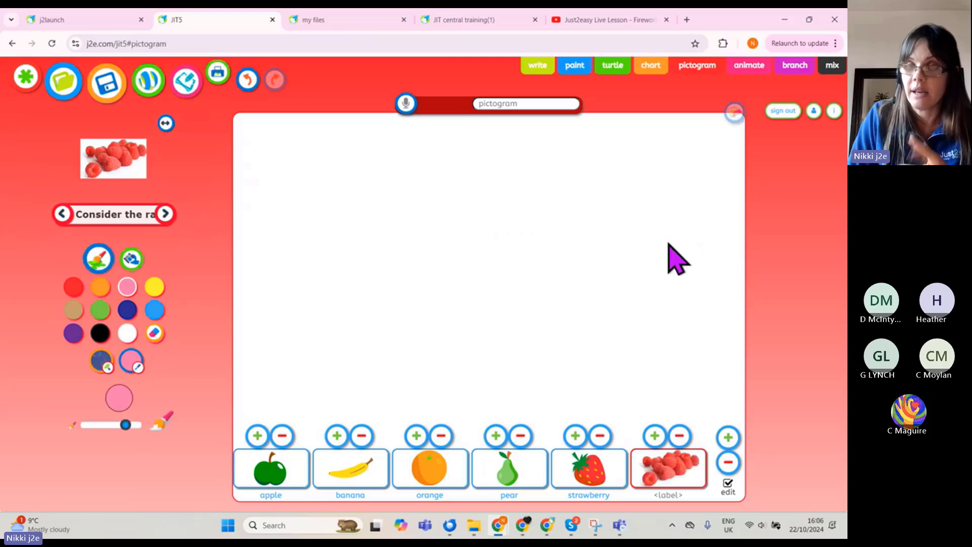
click(668, 495)
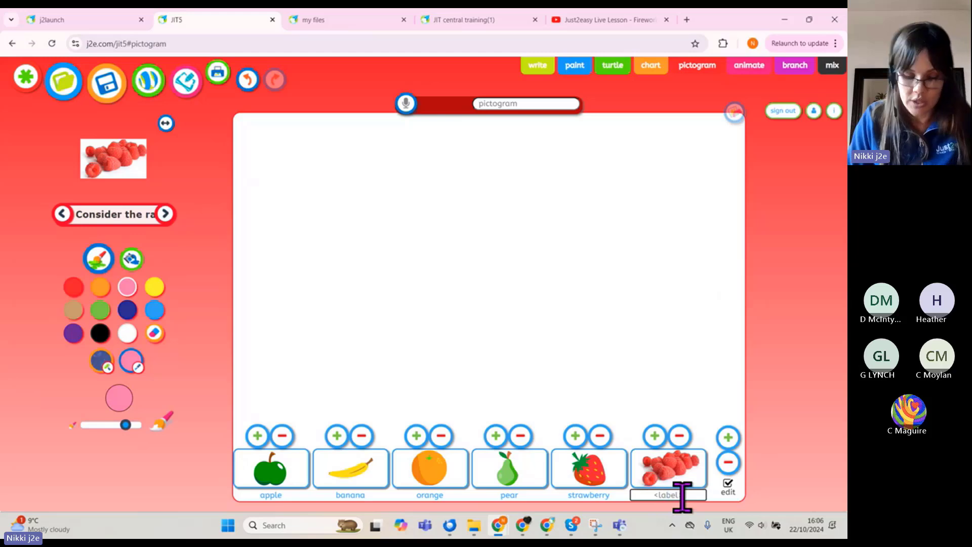
text(Raspberry)
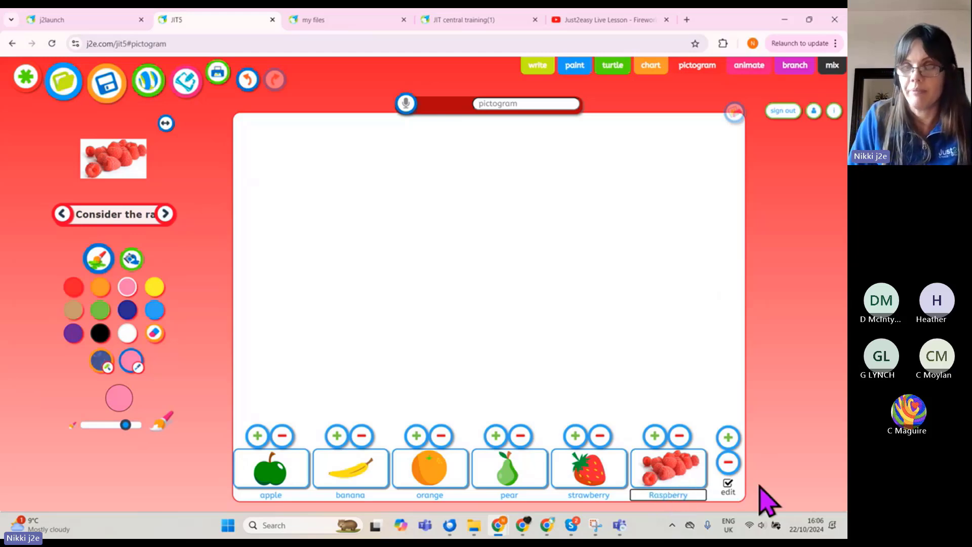
click(810, 421)
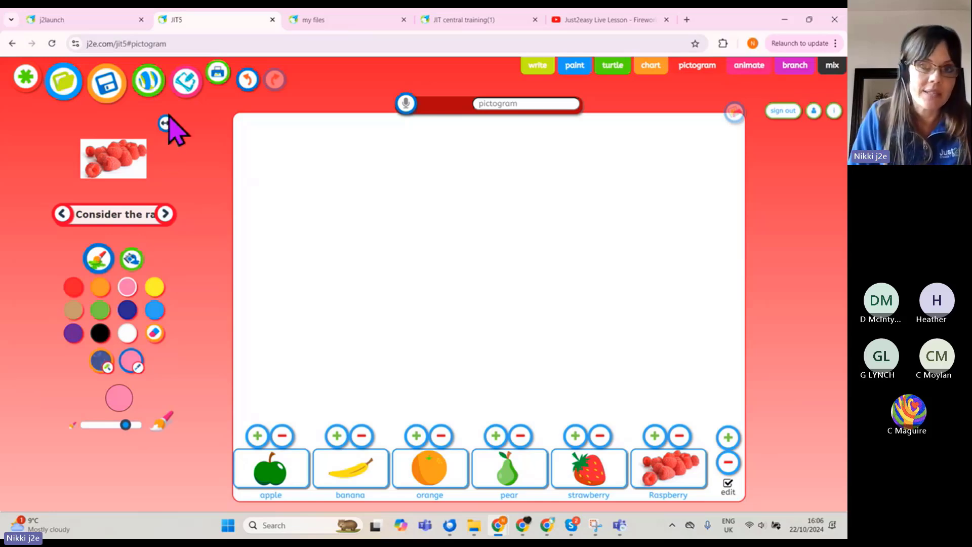
- Name the pictogram "fave fruits template" and save it
click(499, 103)
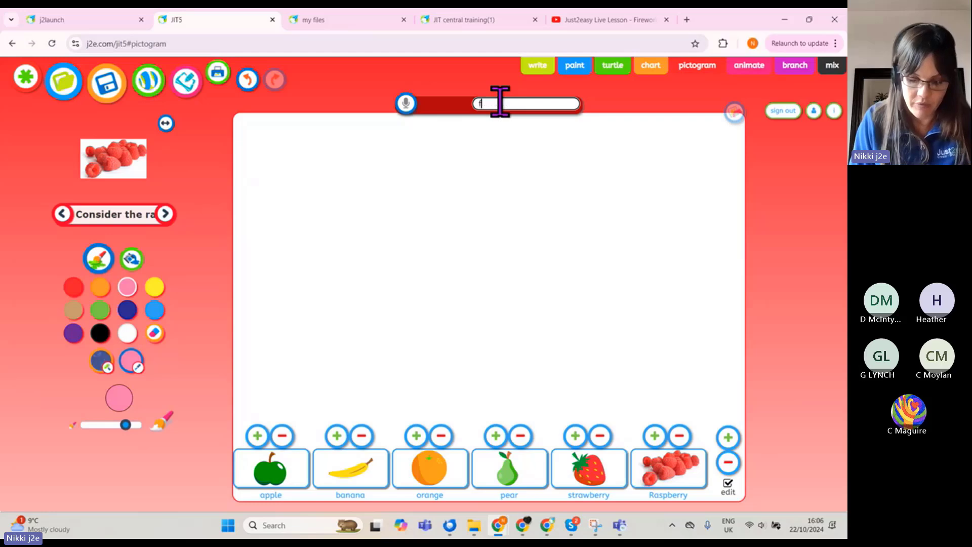
text(fave fruits)
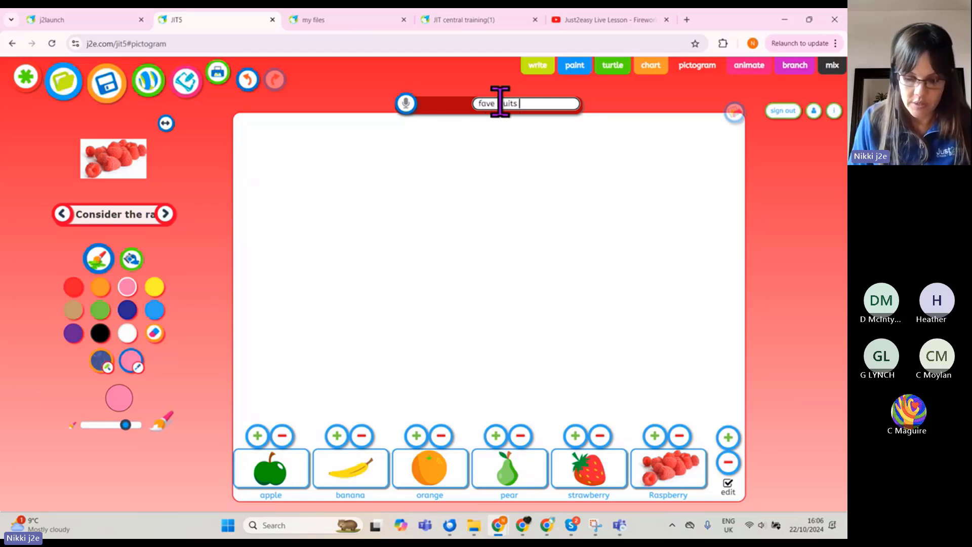
text( template)
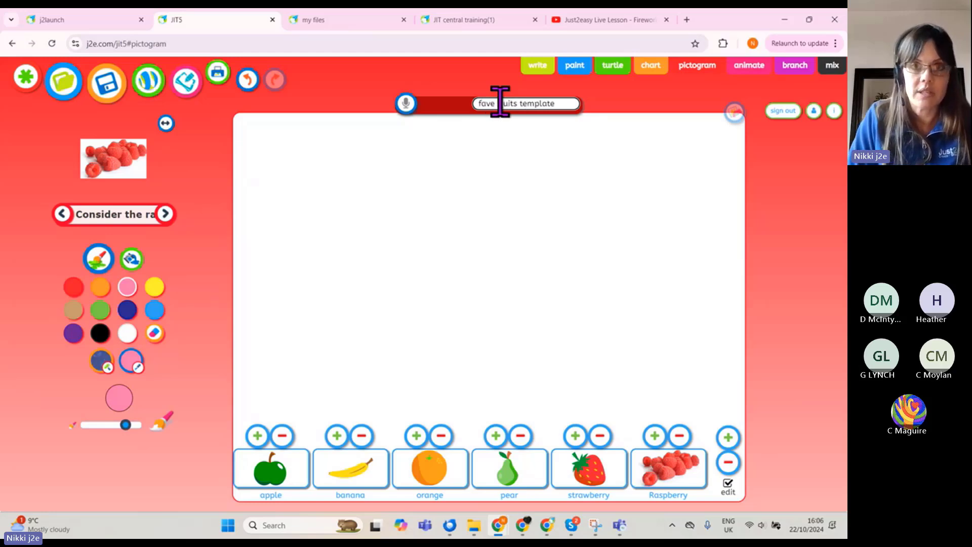
click(105, 91)
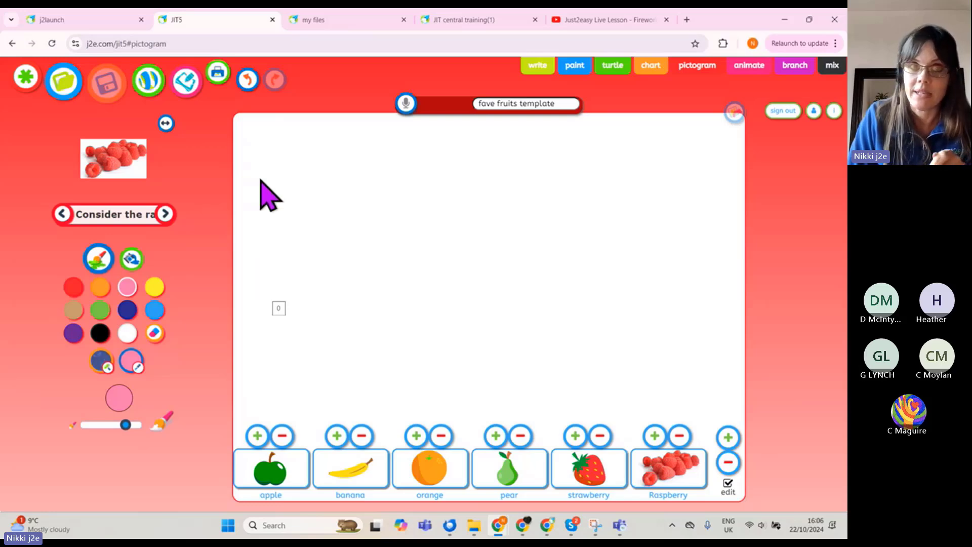
- In my files, share the "fave fruits template" file with Class 1 - my class, keeping it private
click(324, 25)
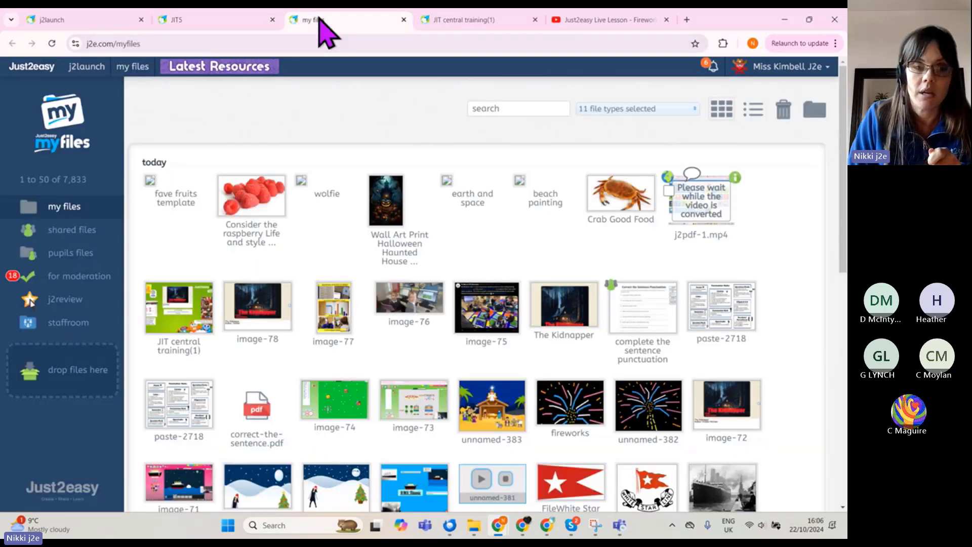
click(65, 208)
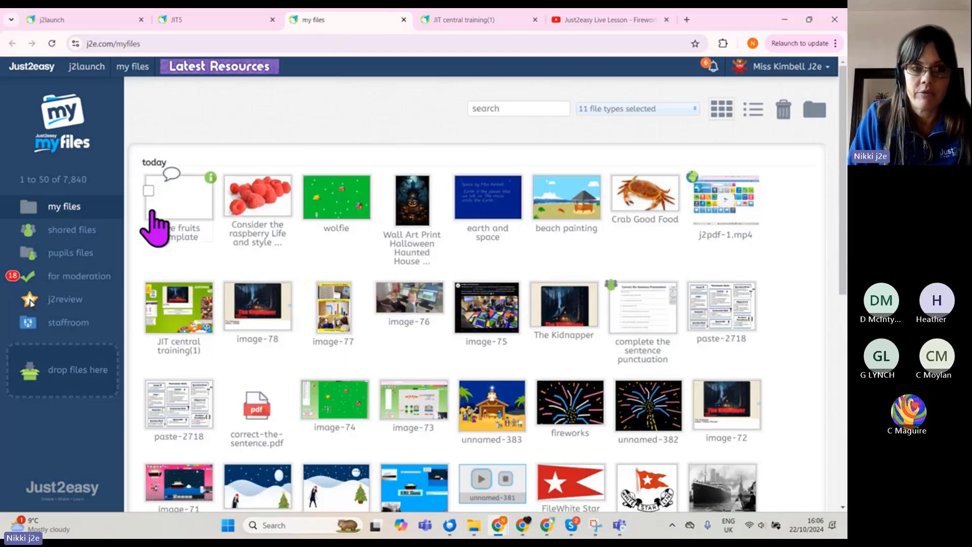
click(212, 185)
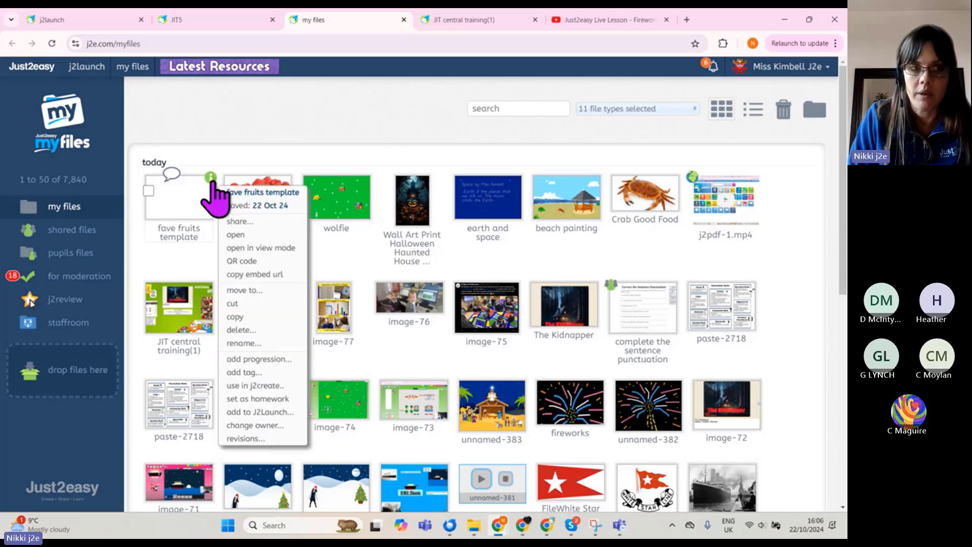
click(238, 221)
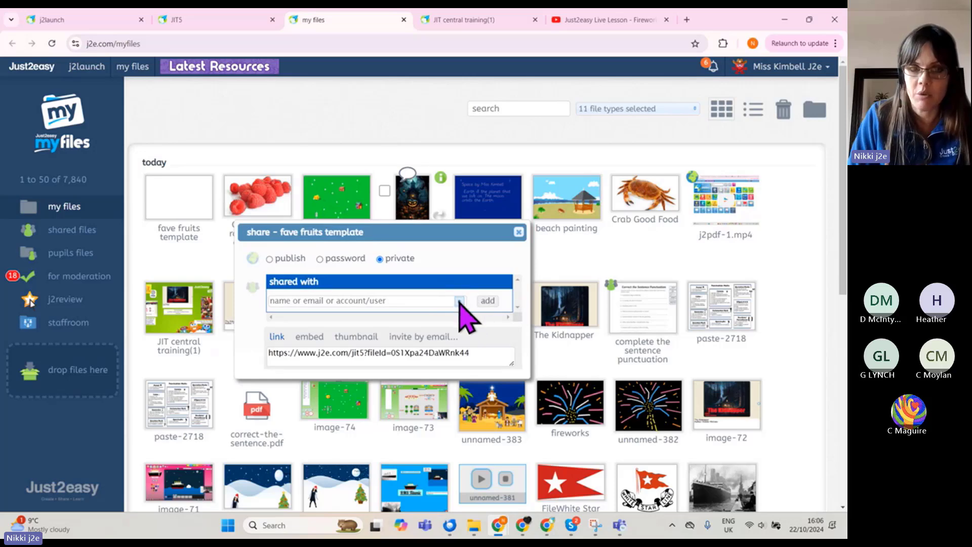
click(459, 302)
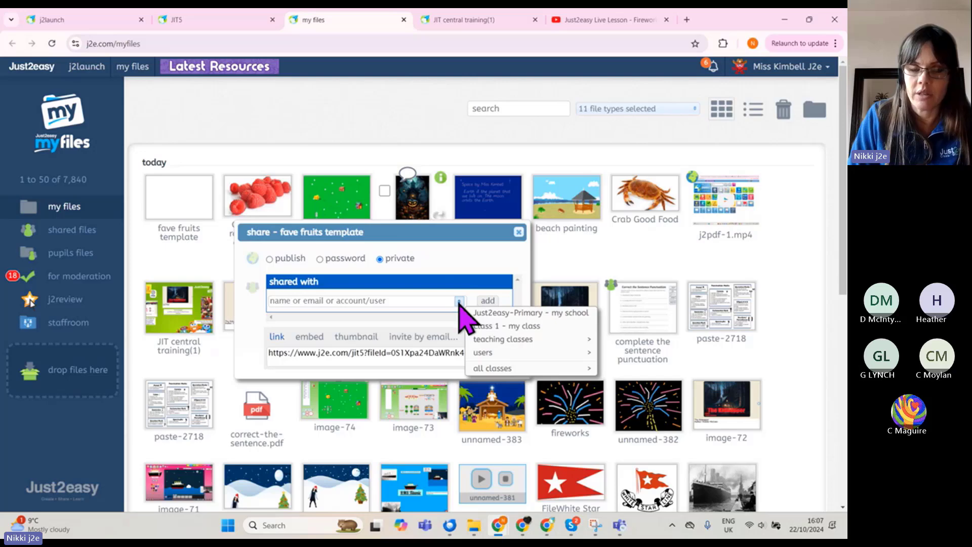
click(476, 325)
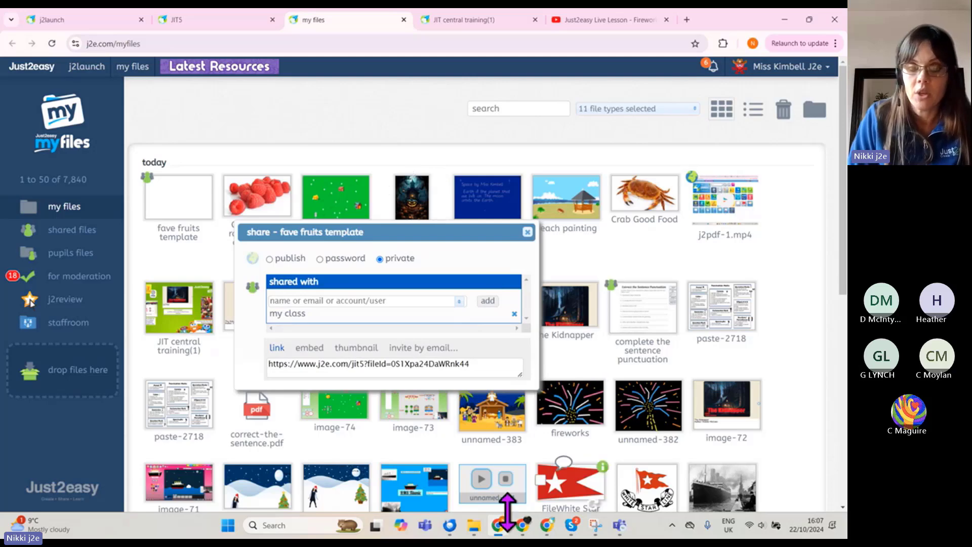
- Switch to the pupil's incognito browser window and open the JIT pictogram tool from j2launch
mouse_move(503, 534)
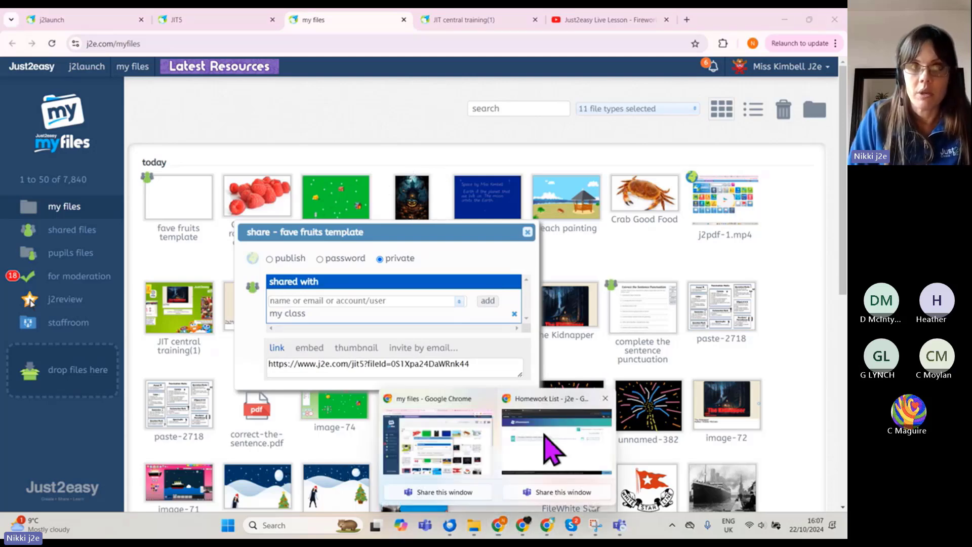
click(550, 448)
click(94, 19)
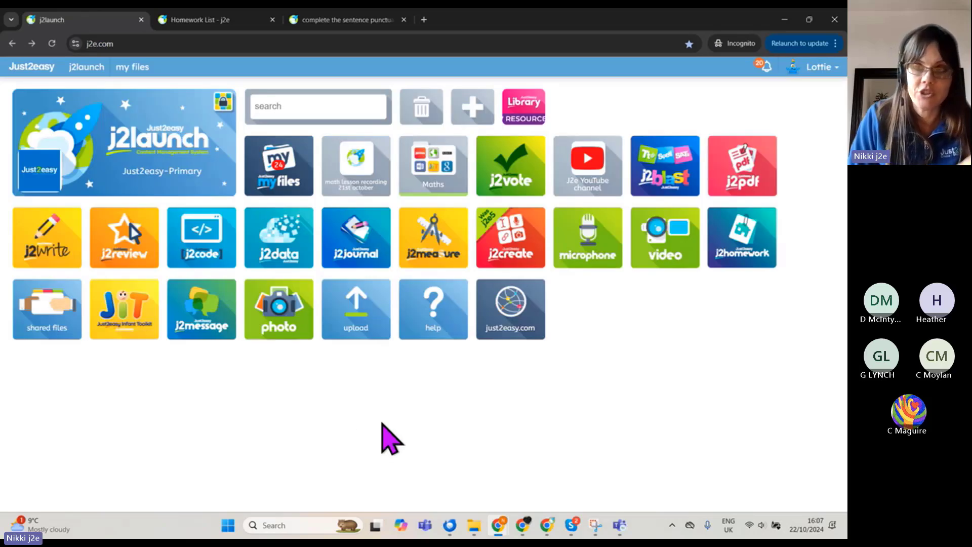
click(129, 320)
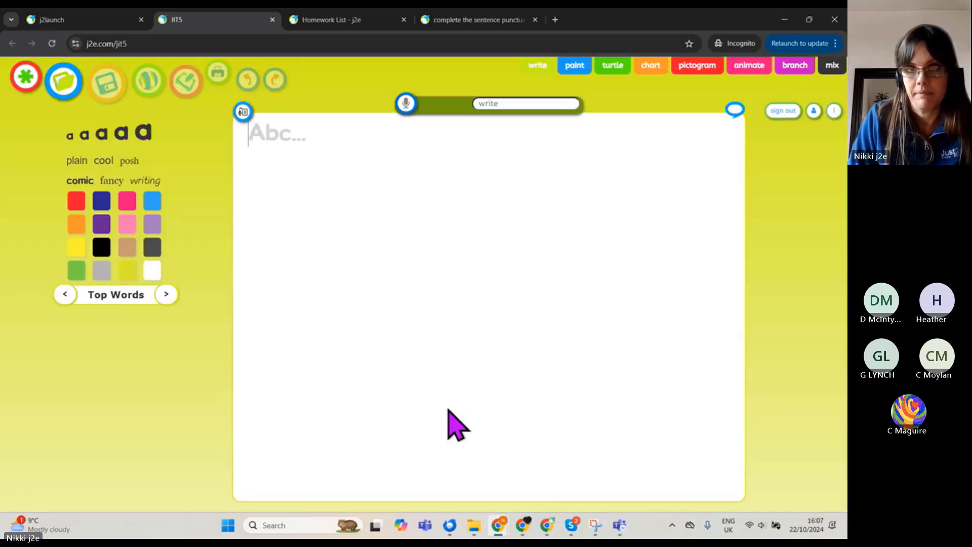
click(698, 71)
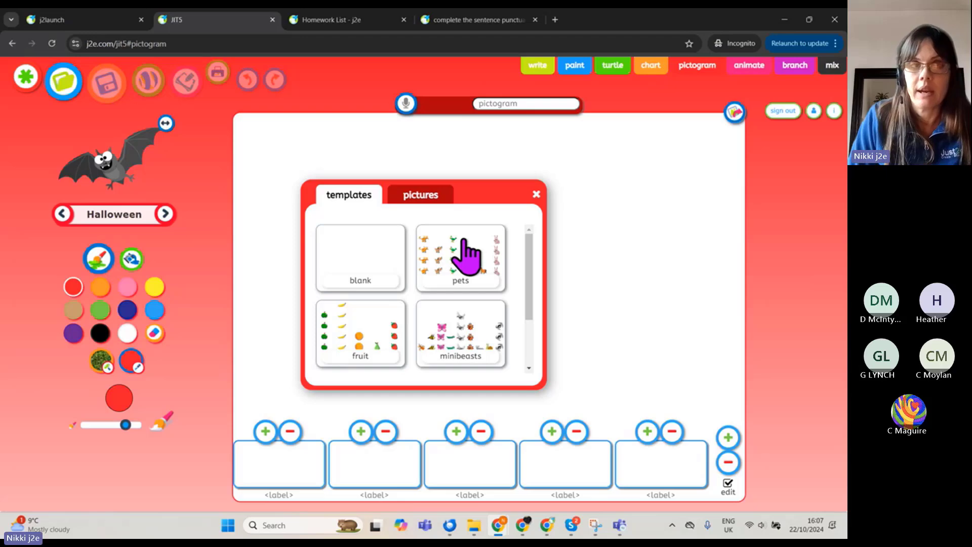
- Open the "fave fruits template" pictogram from the pupil's shared files
click(65, 83)
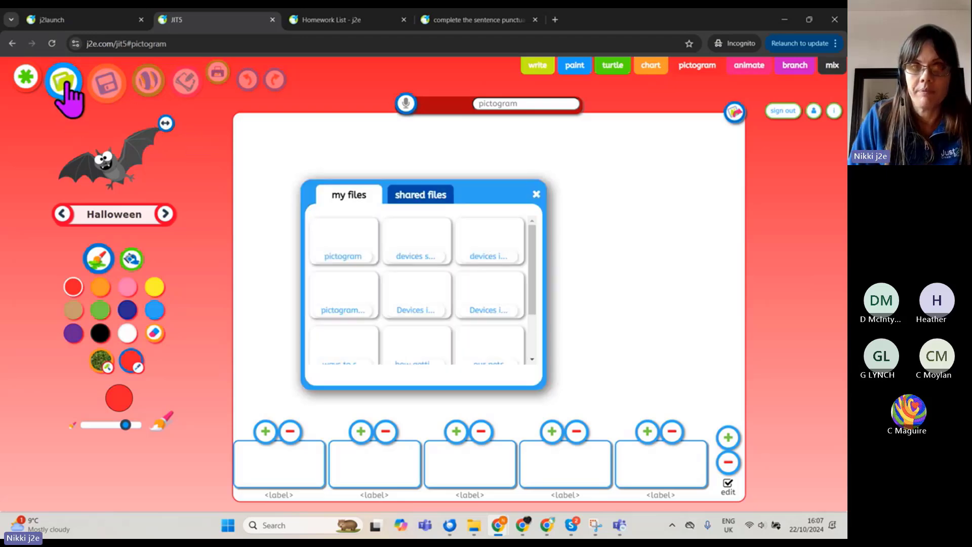
click(423, 197)
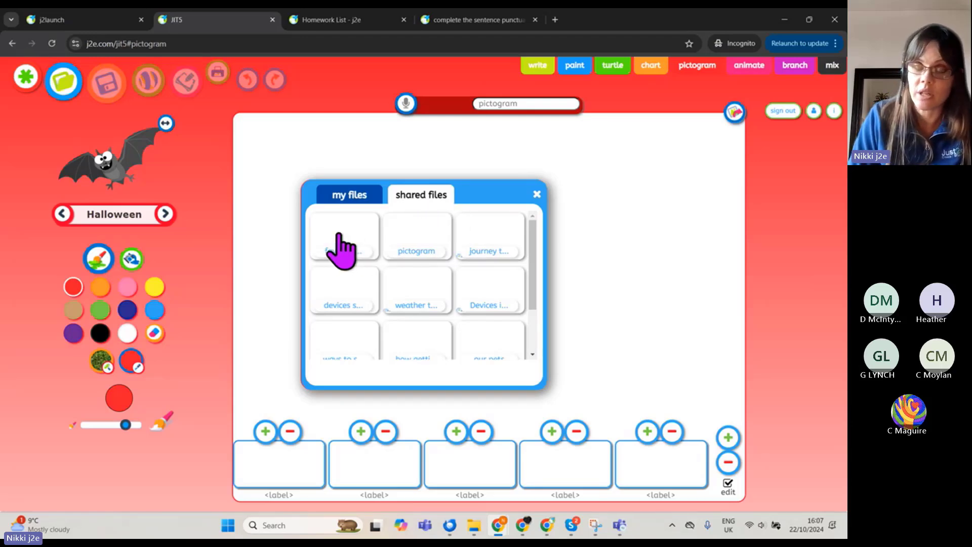
click(339, 238)
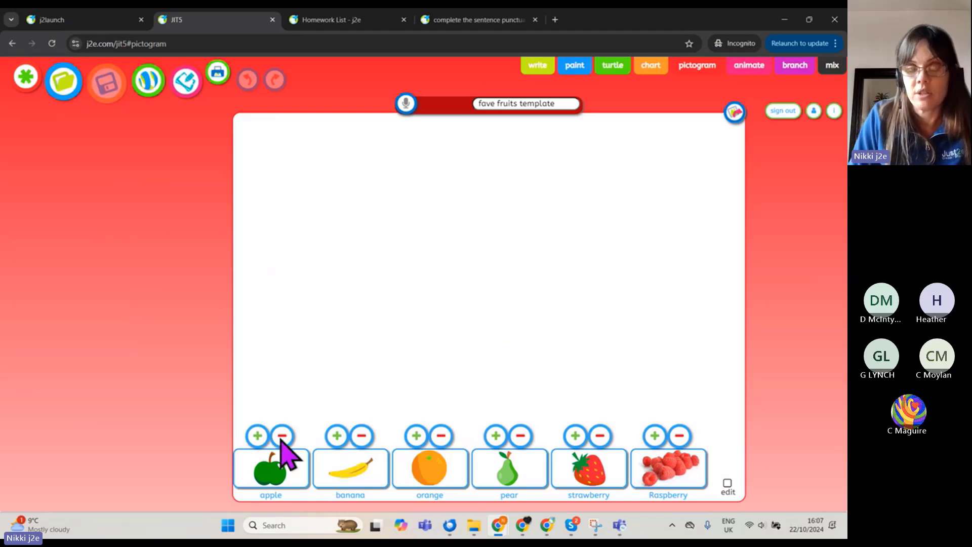
- Add one apple, three bananas, two oranges and two pears to the pupil's copy of the pictogram
click(259, 436)
triple_click(336, 437)
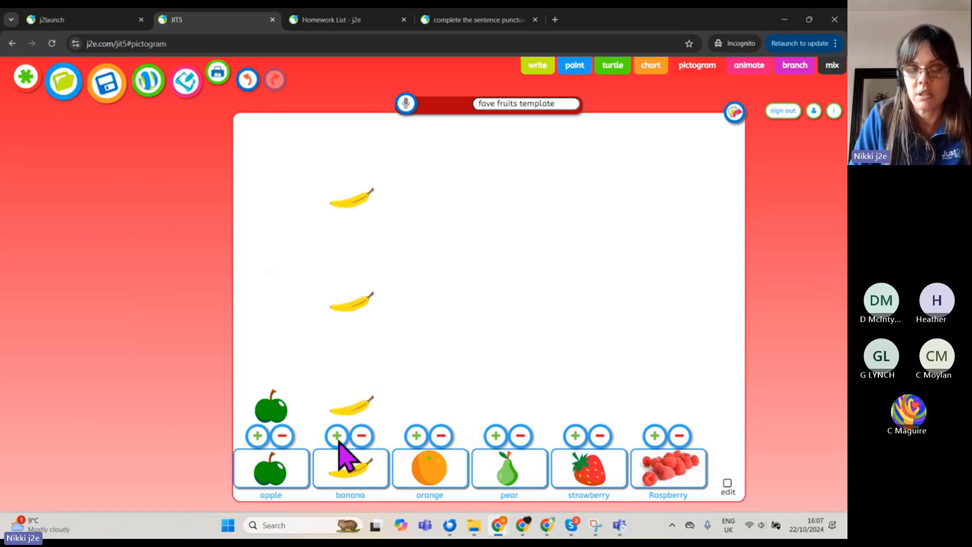
click(416, 436)
click(416, 436)
click(496, 437)
click(495, 436)
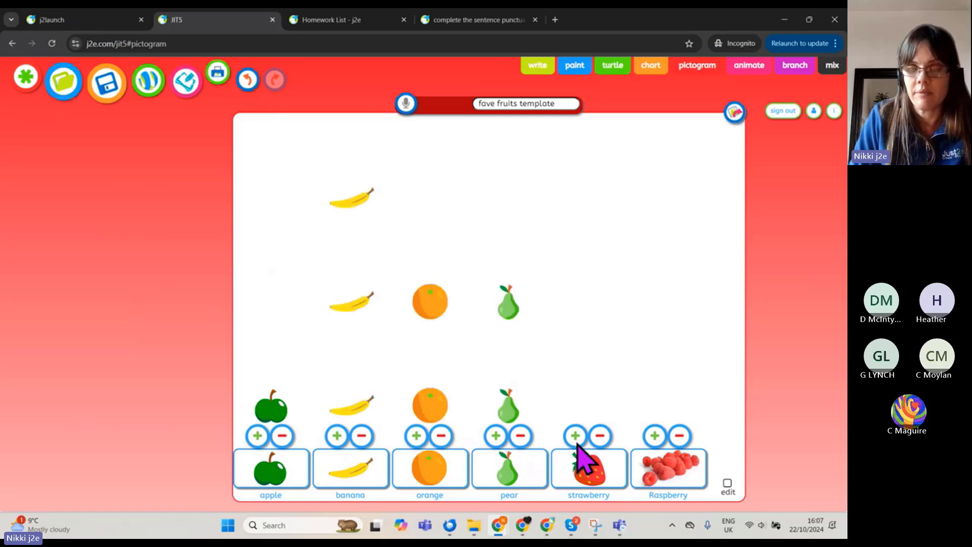
- Add five strawberries and seven raspberries to the pictogram and save the pupil's work
triple_click(575, 437)
double_click(576, 436)
click(654, 436)
triple_click(654, 436)
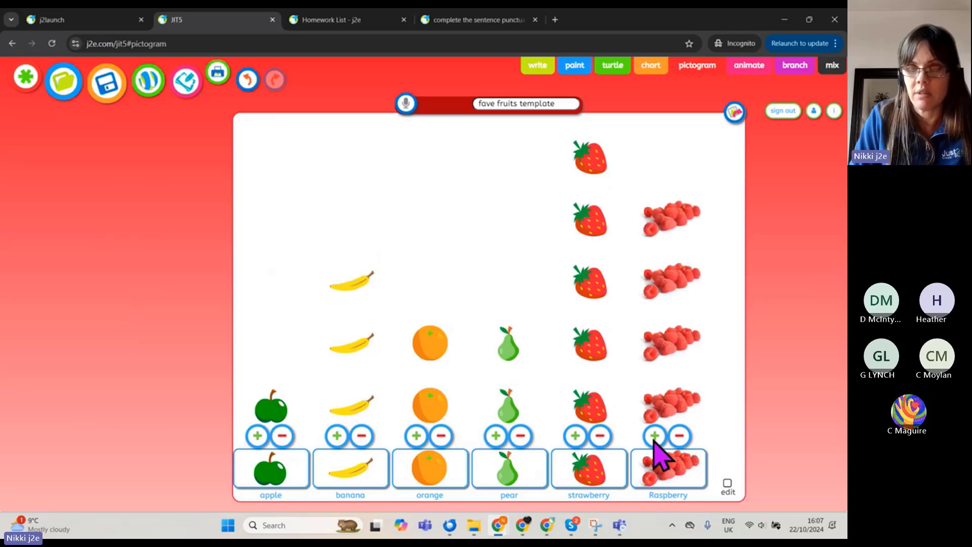
double_click(655, 436)
click(655, 436)
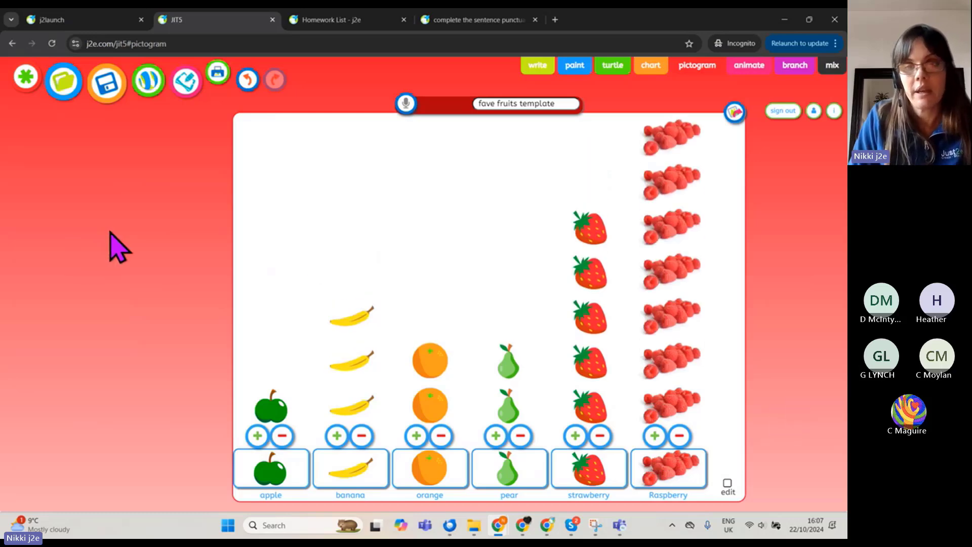
click(105, 91)
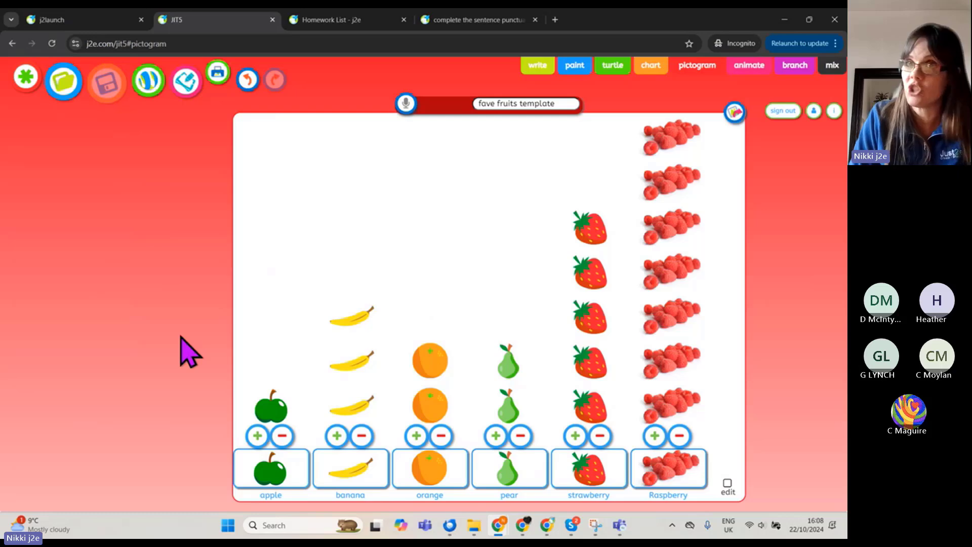
- Back in the teacher's window, dismiss the share dialog and open the pupil's completed "fave fruits template" from the Class 1 pupil files
click(785, 21)
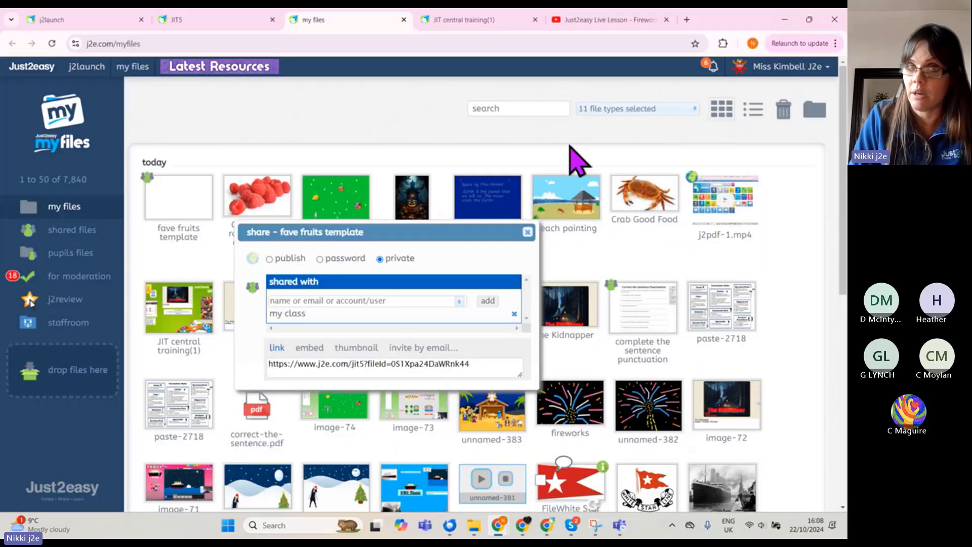
click(526, 229)
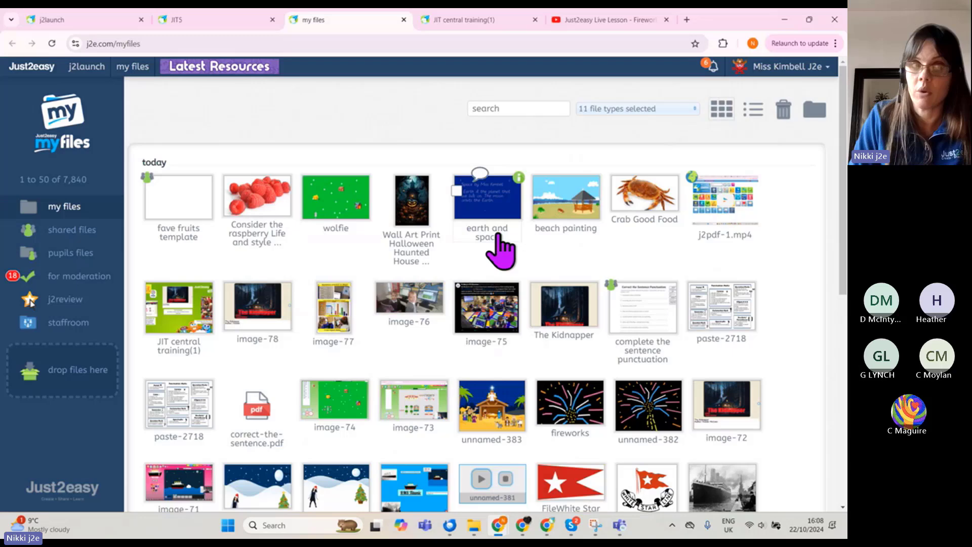
click(74, 256)
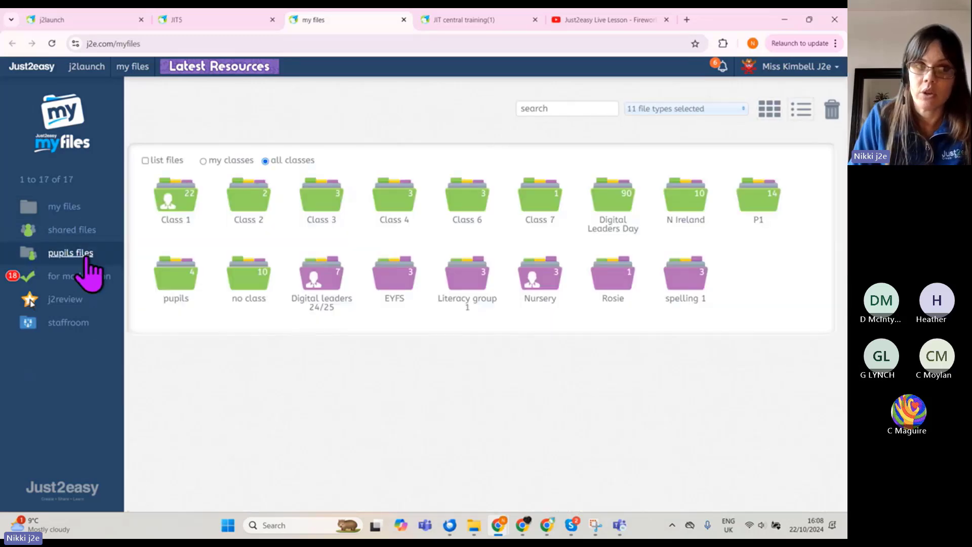
click(185, 213)
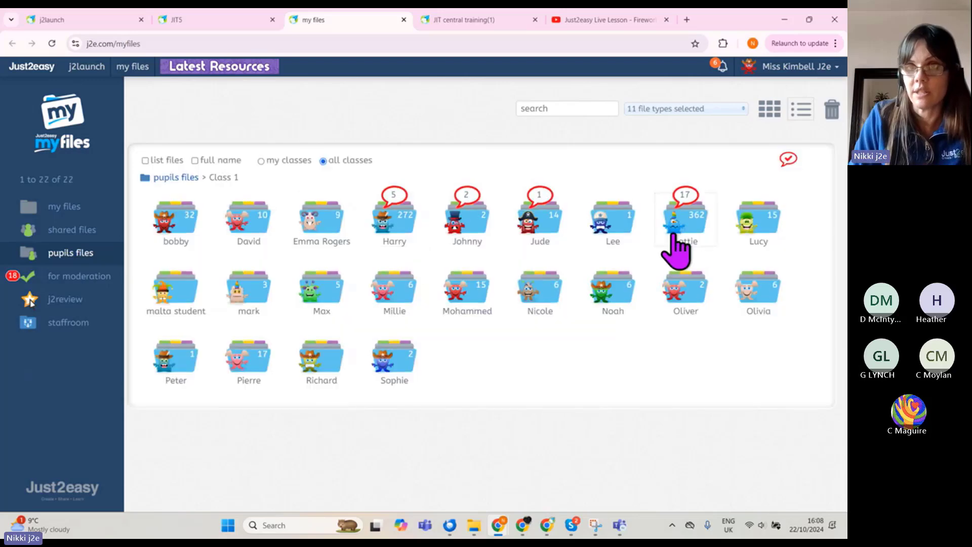
click(676, 251)
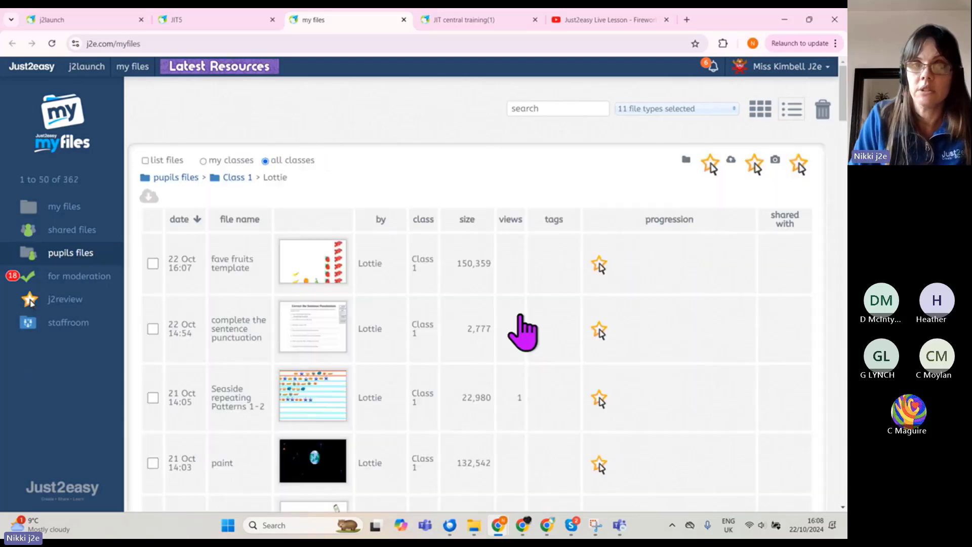
click(296, 276)
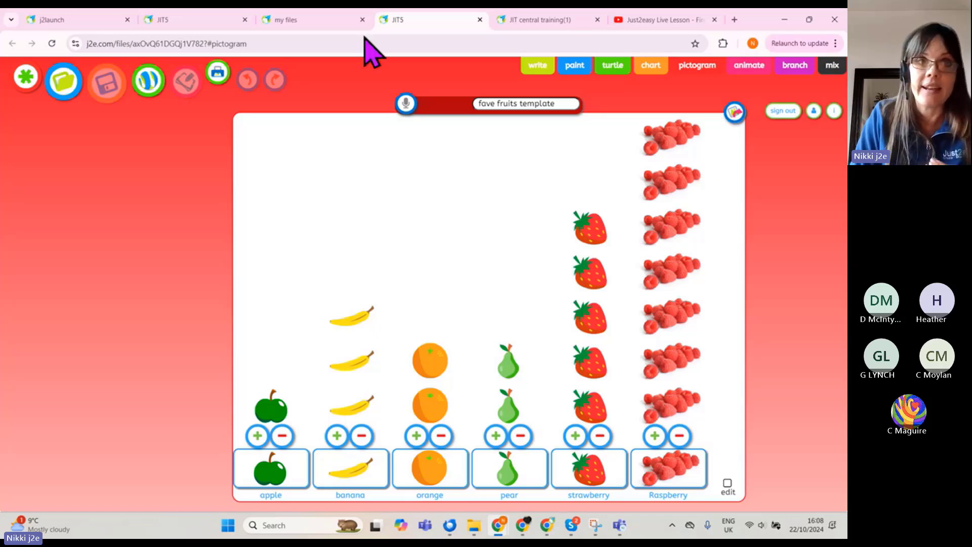
- Return to the "JIT central training(1)" presentation and advance from the pictogram overview to the slide of school examples
click(203, 21)
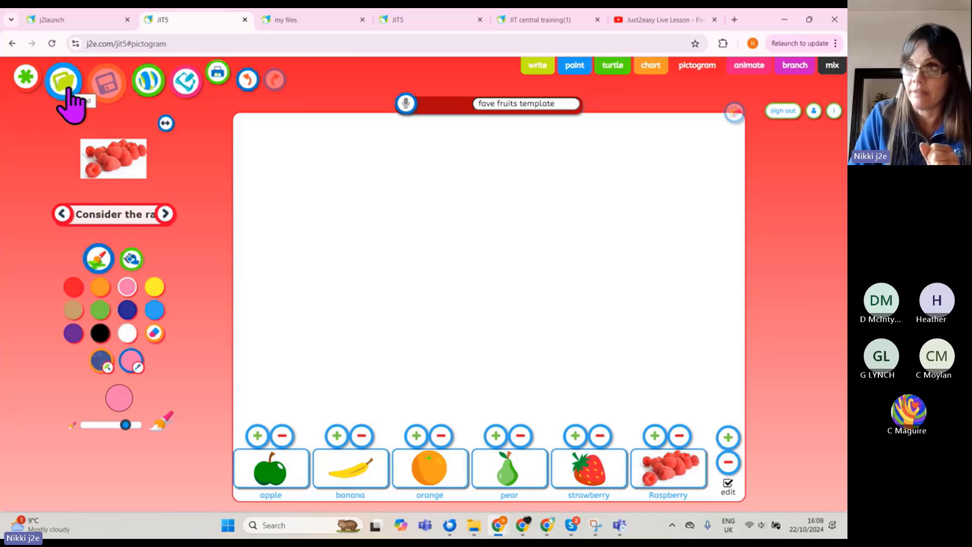
click(541, 19)
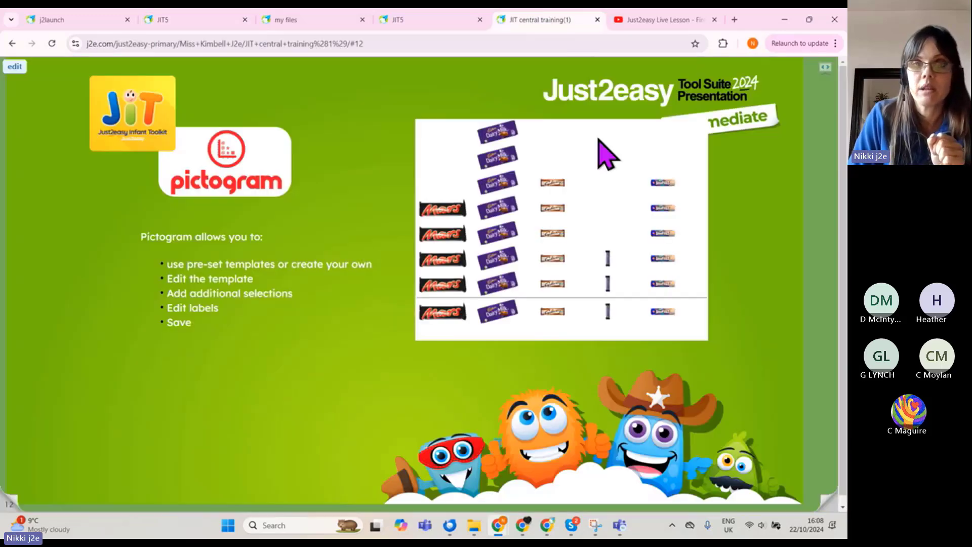
click(831, 504)
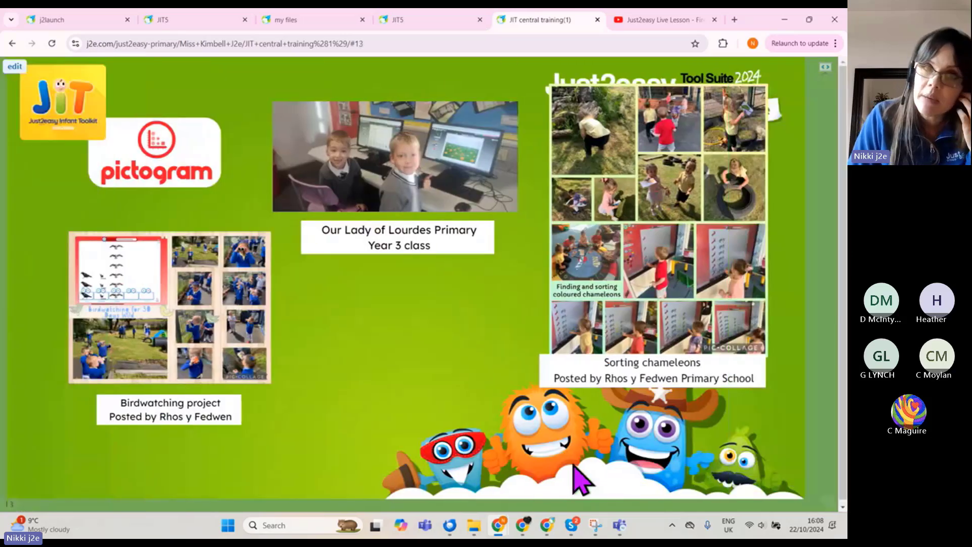
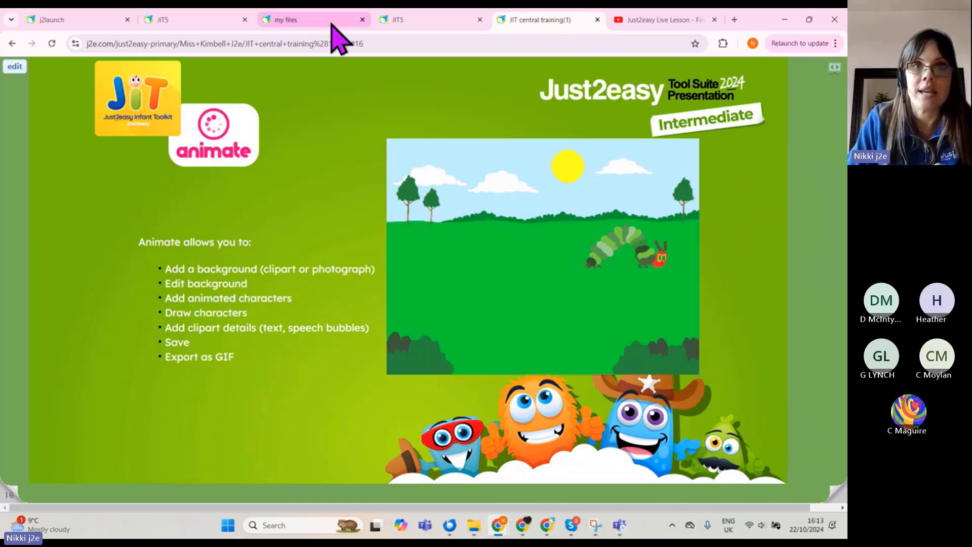
- Switch to the JIT animate tool and open the saved "titanic animation" from my files
click(402, 21)
click(749, 68)
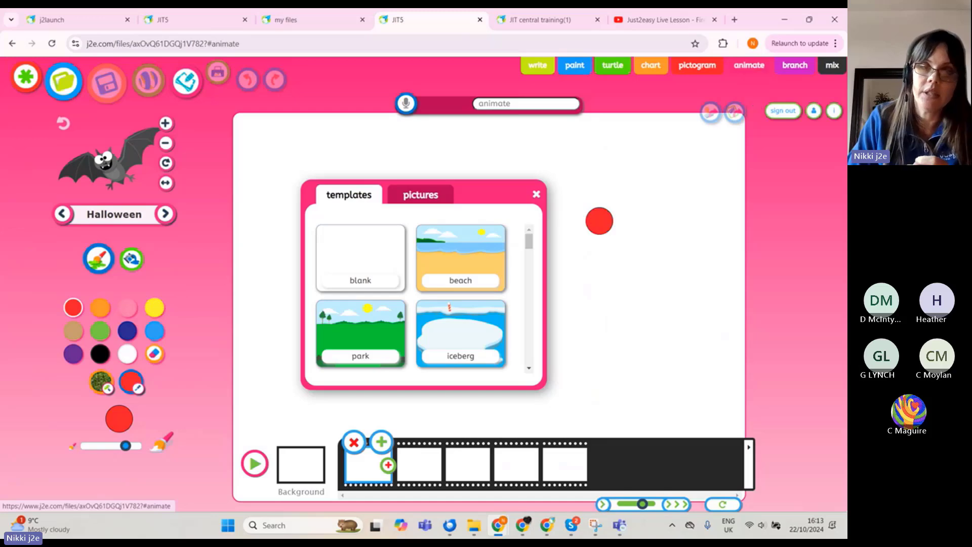
mouse_move(529, 242)
mouse_down()
mouse_move(535, 289)
mouse_move(531, 243)
mouse_up()
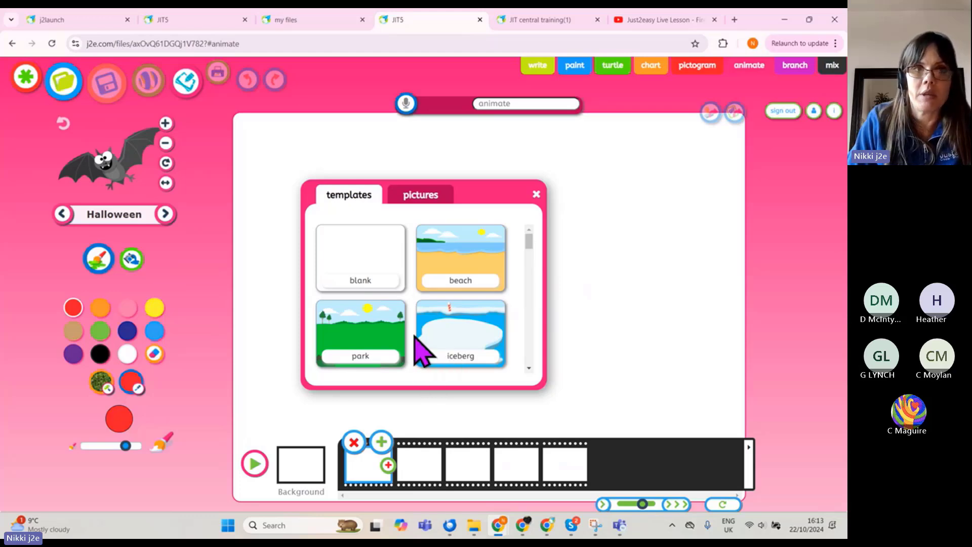
click(65, 94)
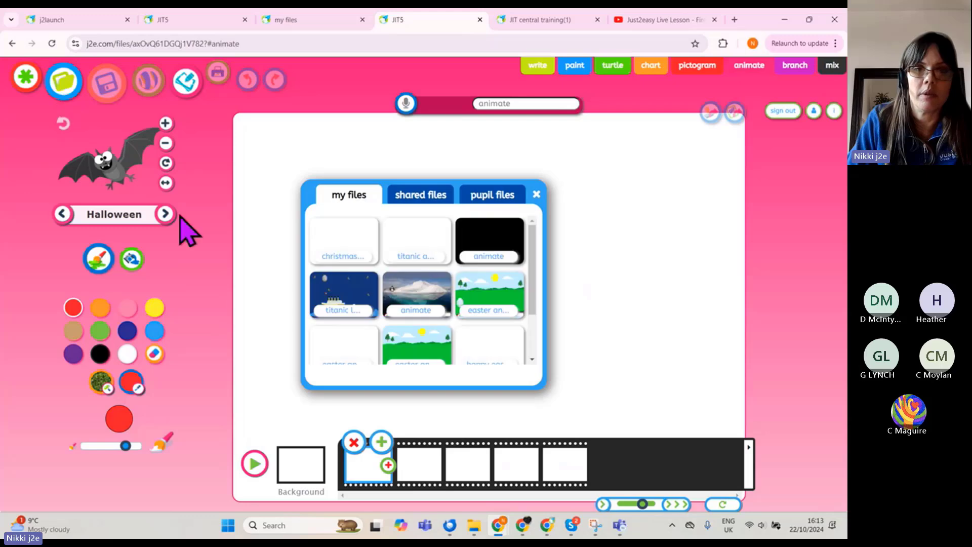
click(422, 231)
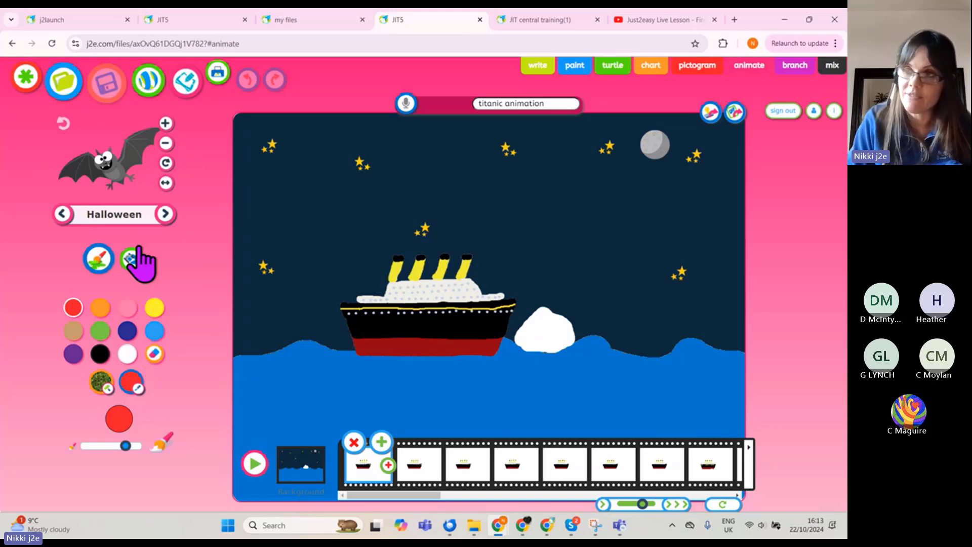
- In JIT paint, paint a red apple with a thinner light brown stalk on a blank canvas and add it to My Stamps
click(575, 67)
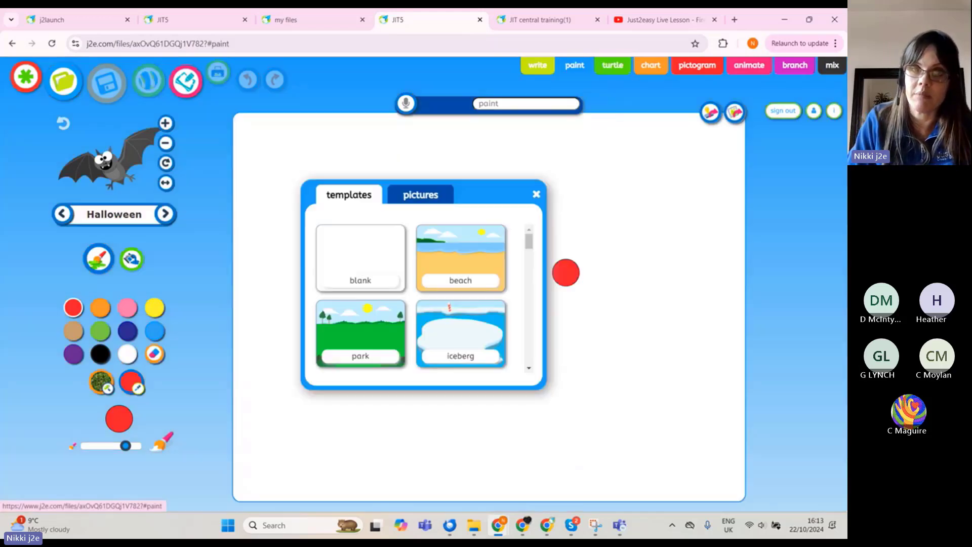
click(536, 194)
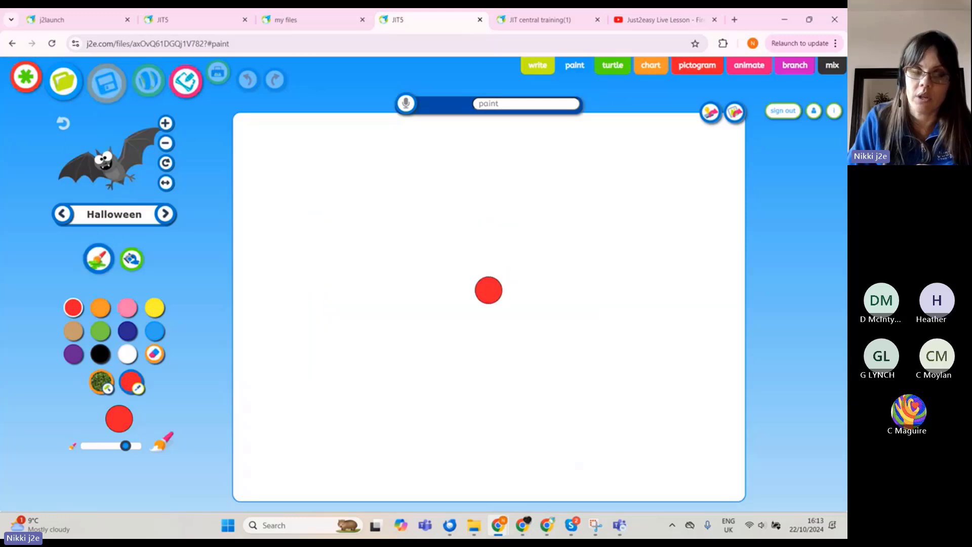
mouse_move(499, 272)
mouse_down()
mouse_move(405, 316)
mouse_move(529, 353)
mouse_move(432, 284)
mouse_move(527, 339)
mouse_move(455, 331)
mouse_move(507, 346)
mouse_up()
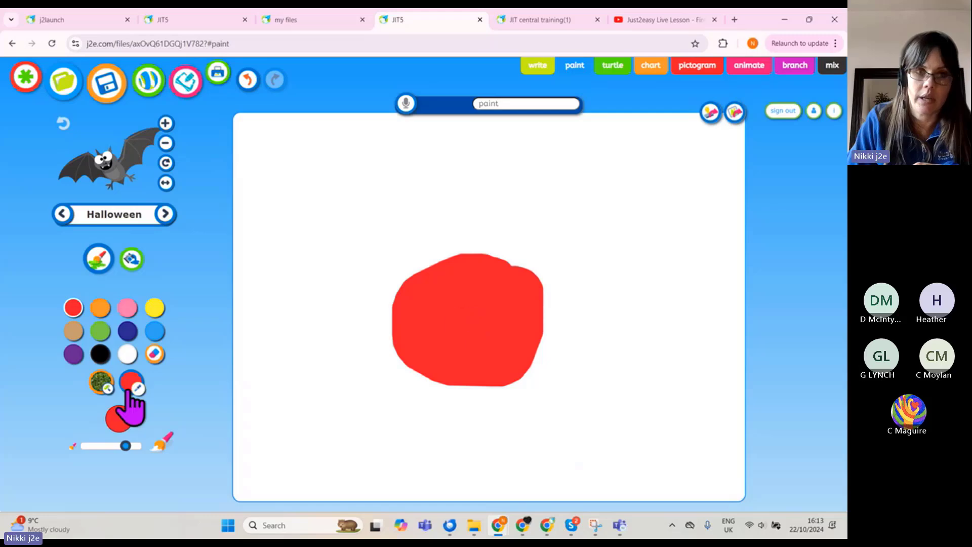
click(73, 332)
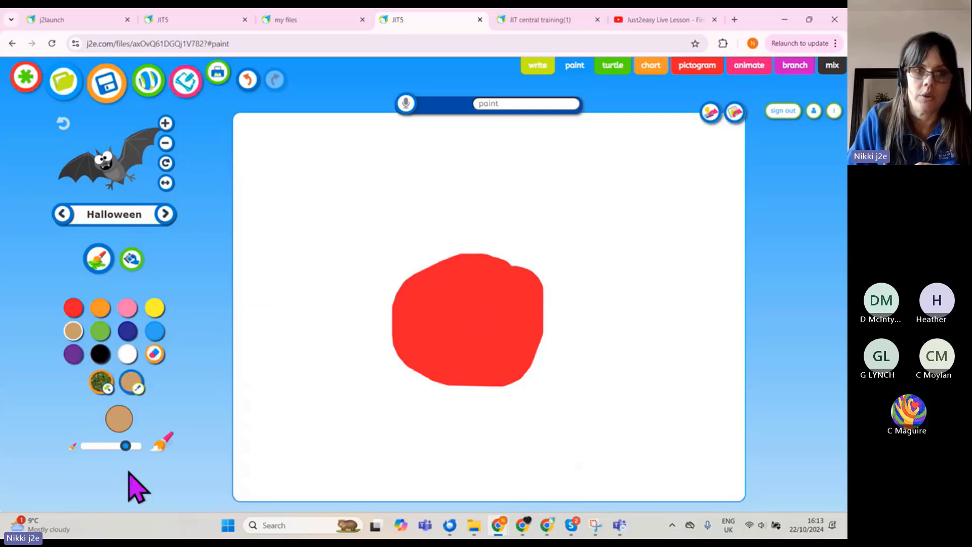
drag(125, 446, 98, 446)
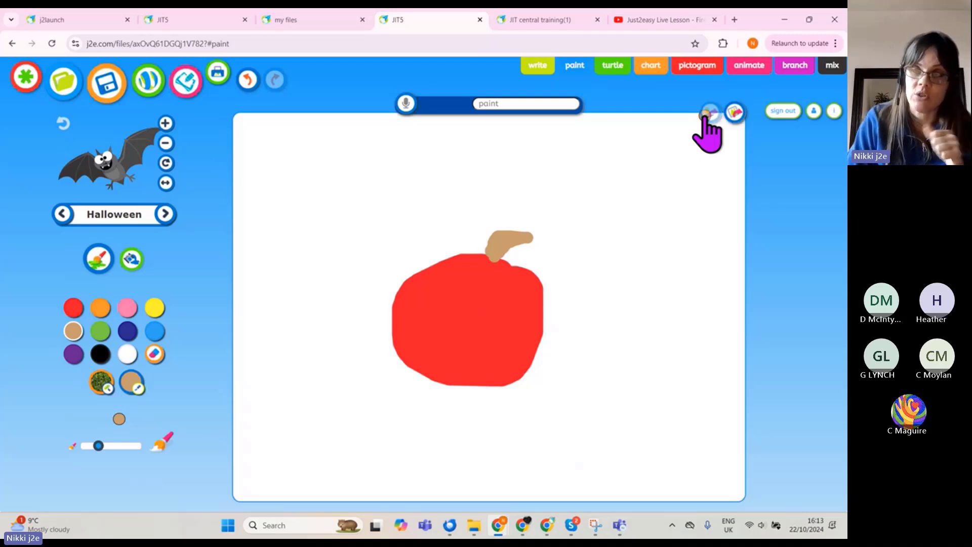
- Return to the animate tool without choosing a template and play the titanic animation
click(747, 69)
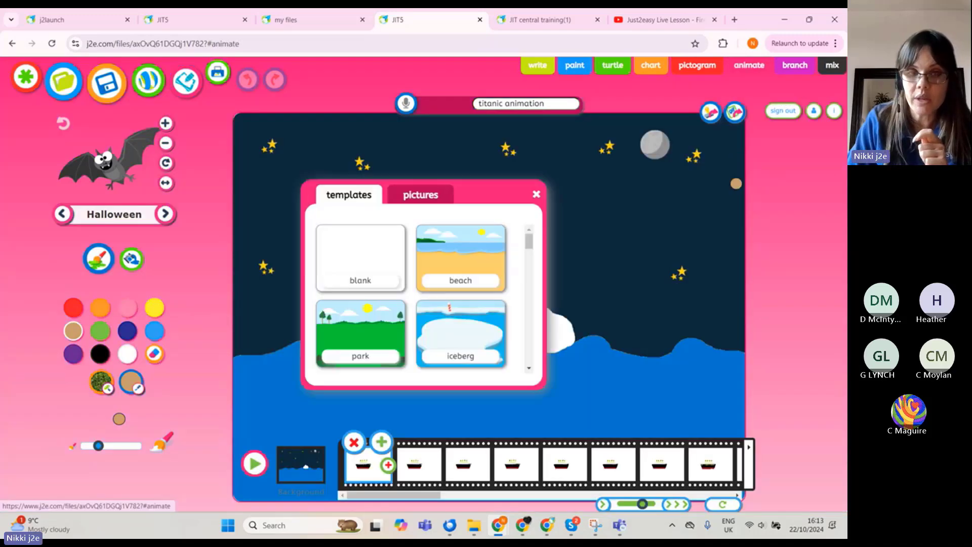
click(536, 195)
click(255, 464)
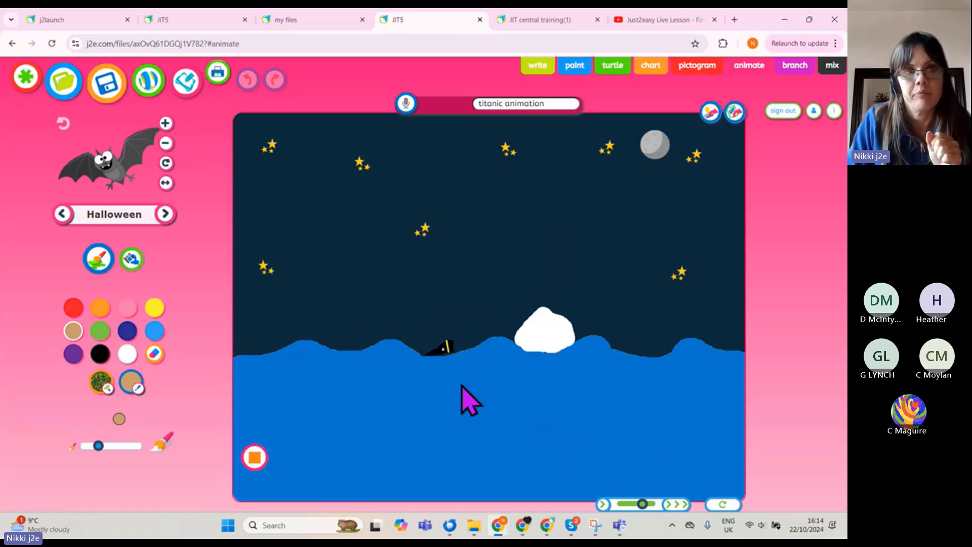
- Start a new animation from the park template and pick the painted apple from My Stamps
click(30, 84)
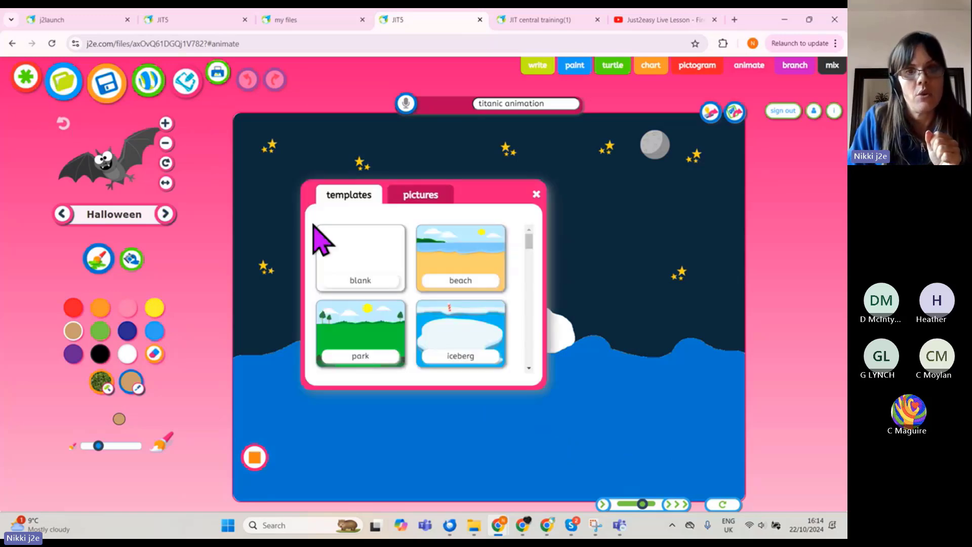
click(367, 334)
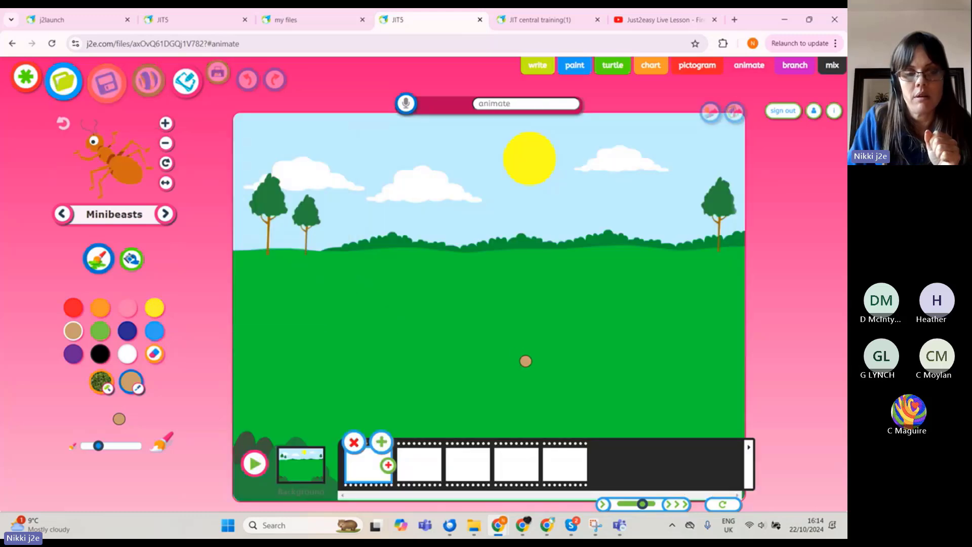
click(128, 217)
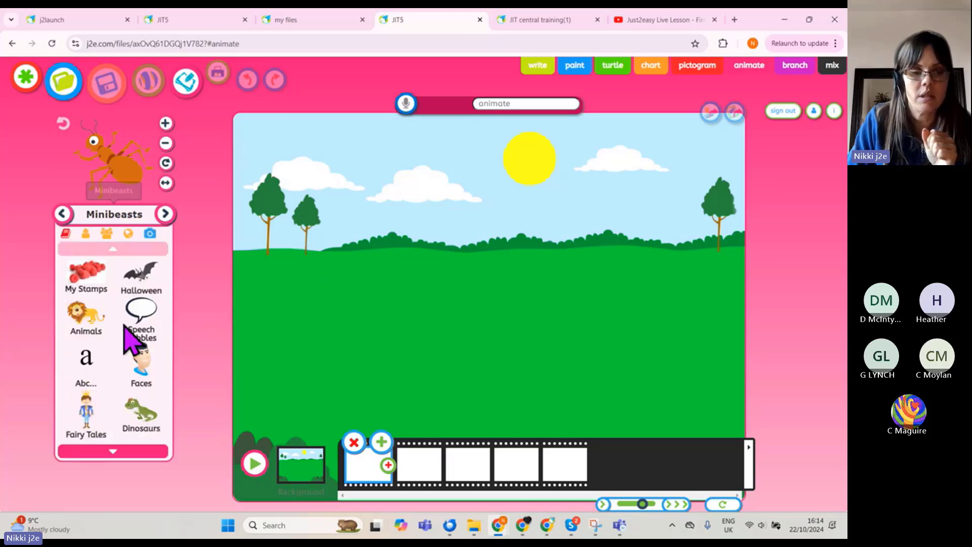
click(92, 283)
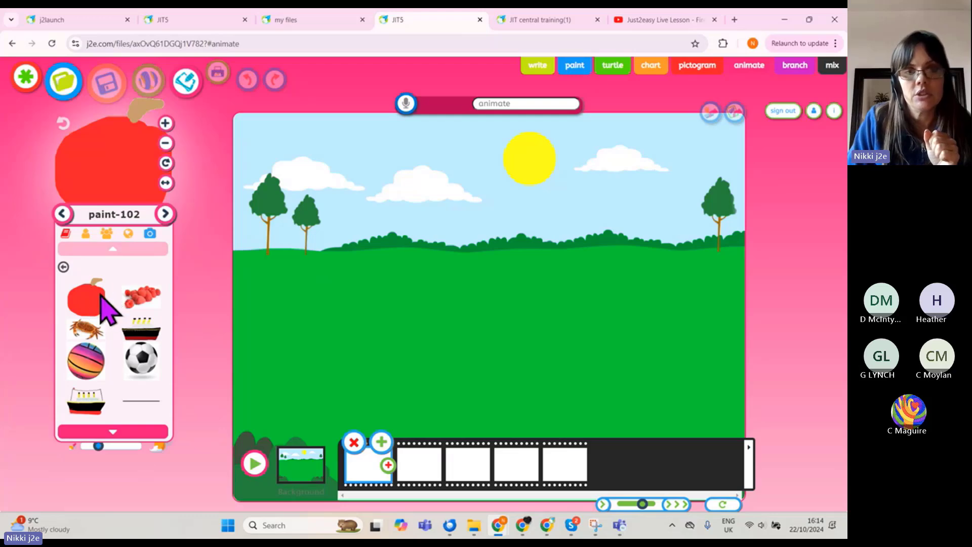
drag(100, 298, 143, 310)
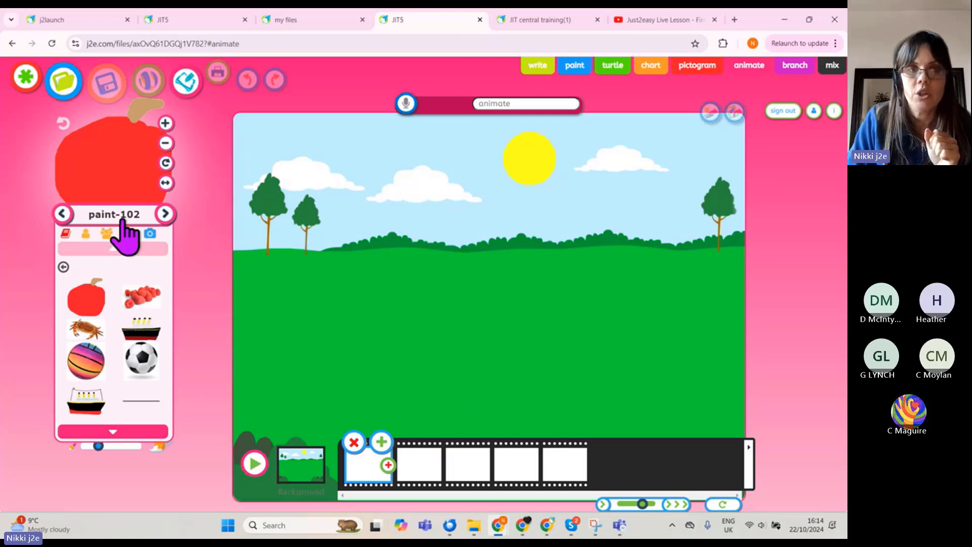
- Look through the Animals stamps, the account's own pictures and the web image search as sources for characters
click(124, 229)
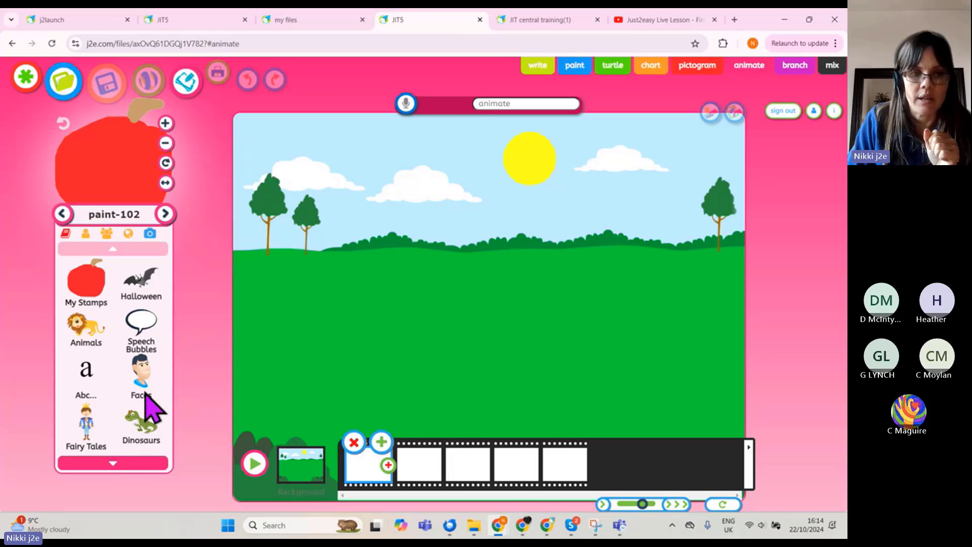
click(88, 333)
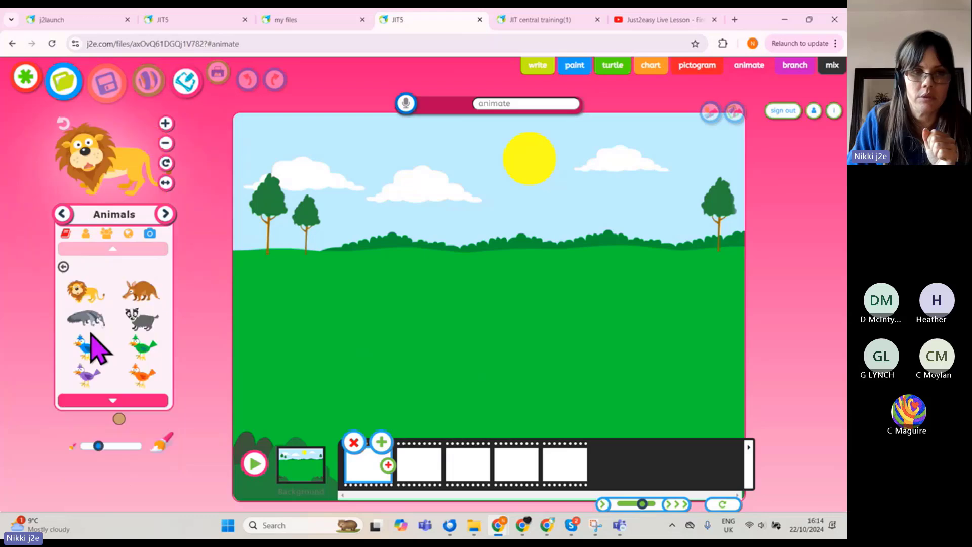
click(86, 235)
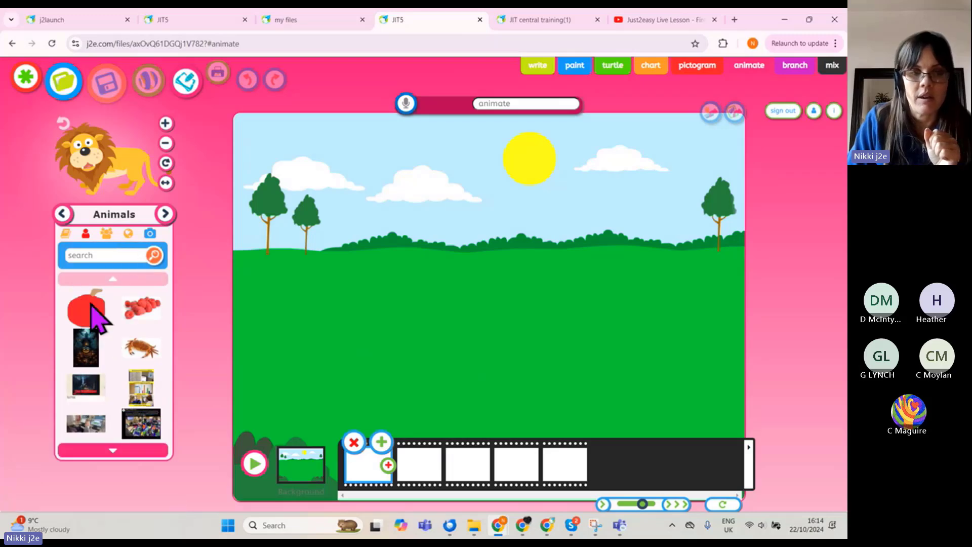
click(128, 234)
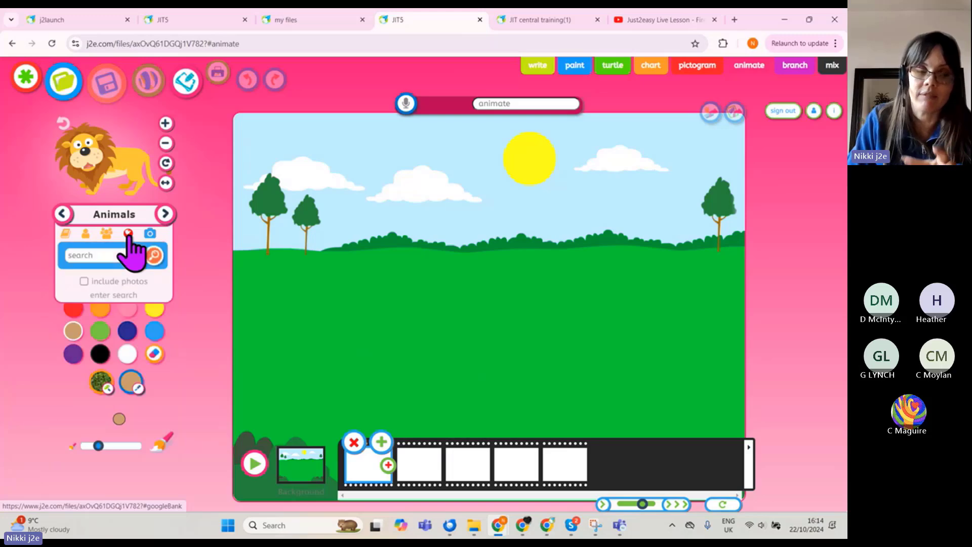
- Search the web images for "caterpillar" and look through the results
click(129, 254)
text(c)
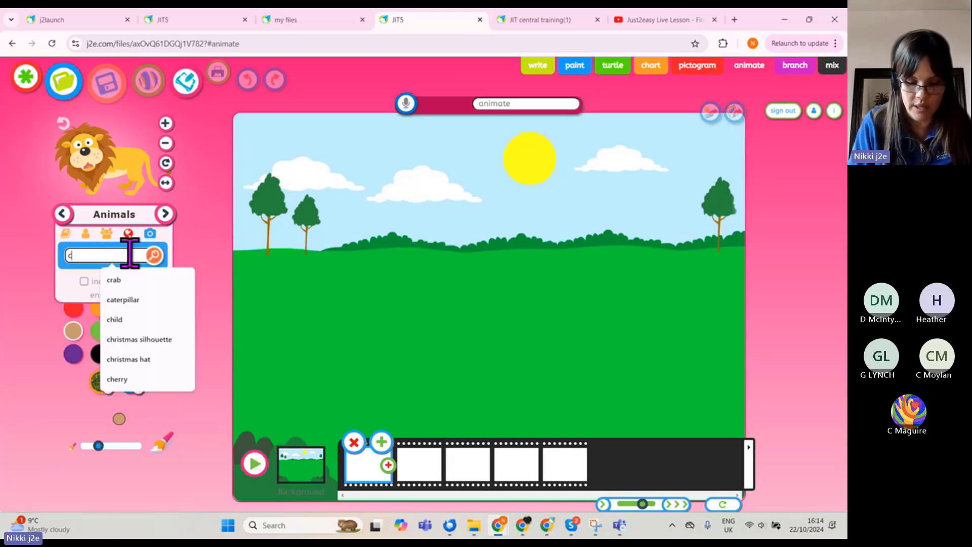
text(aterpillar)
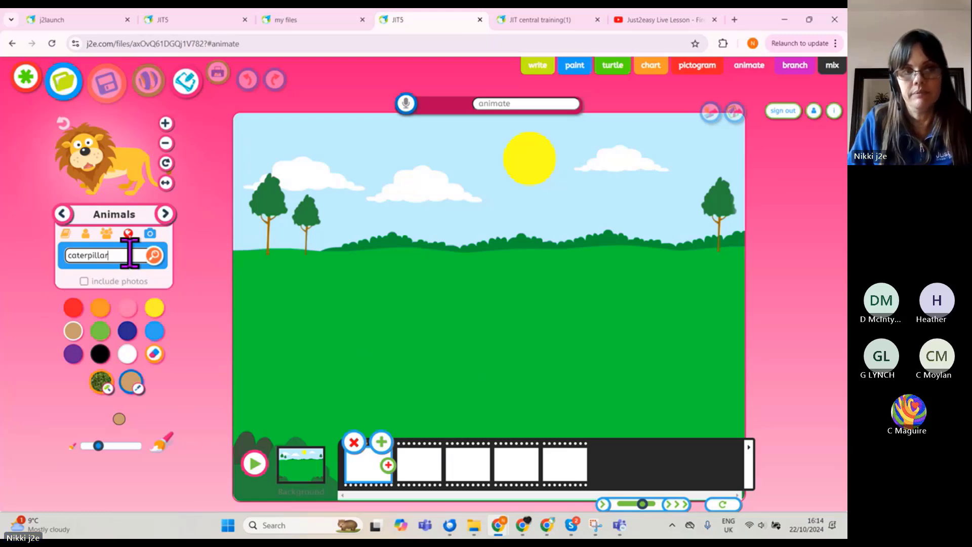
key(Return)
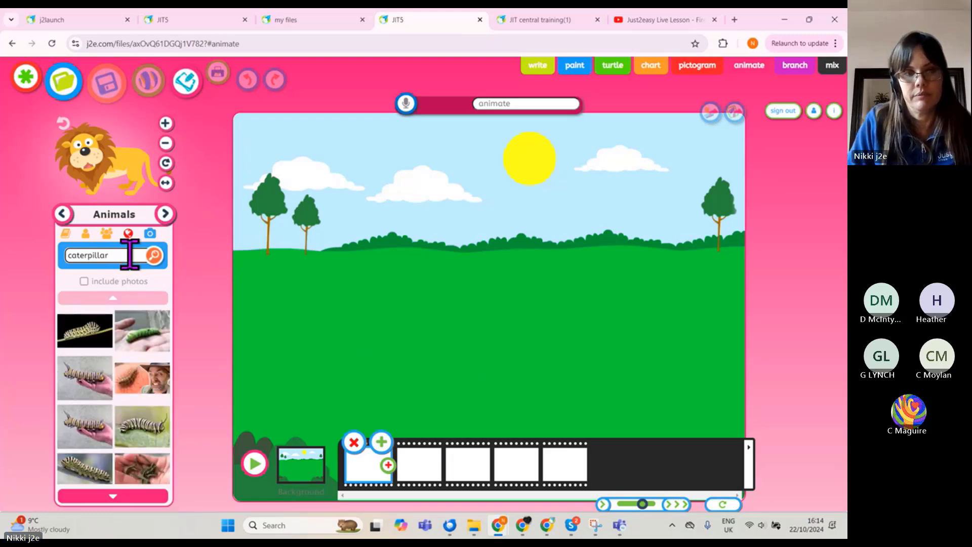
click(114, 496)
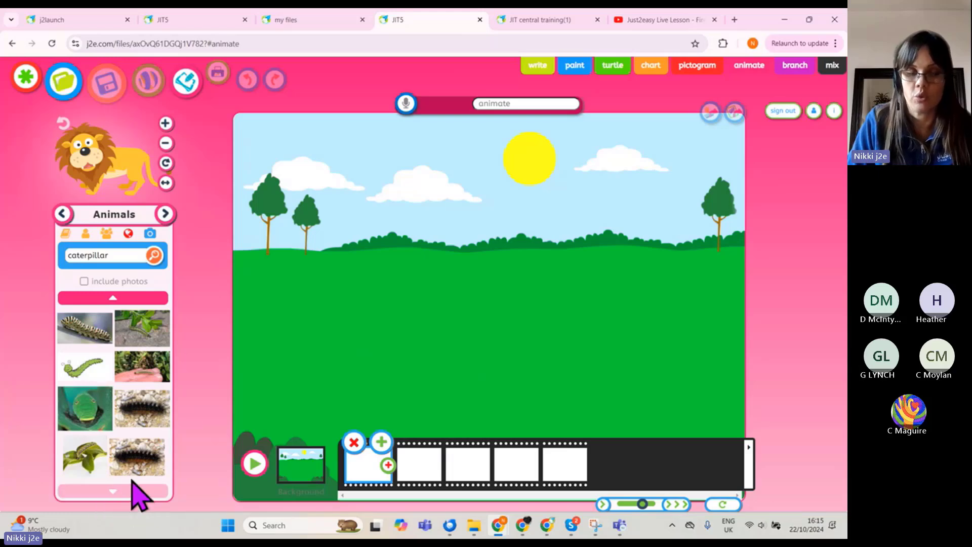
- Return to the stamp library and pick the painted red apple from My Stamps
click(65, 233)
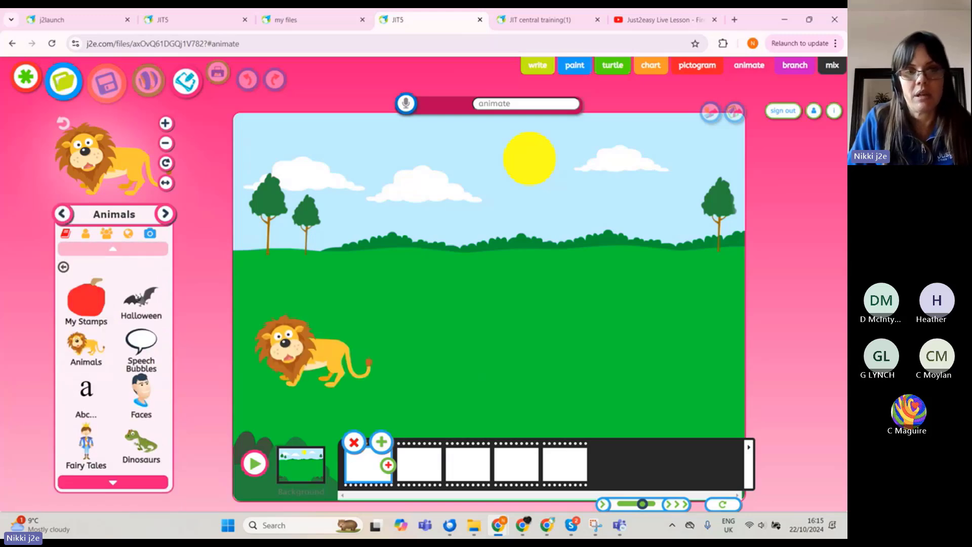
click(105, 303)
click(400, 357)
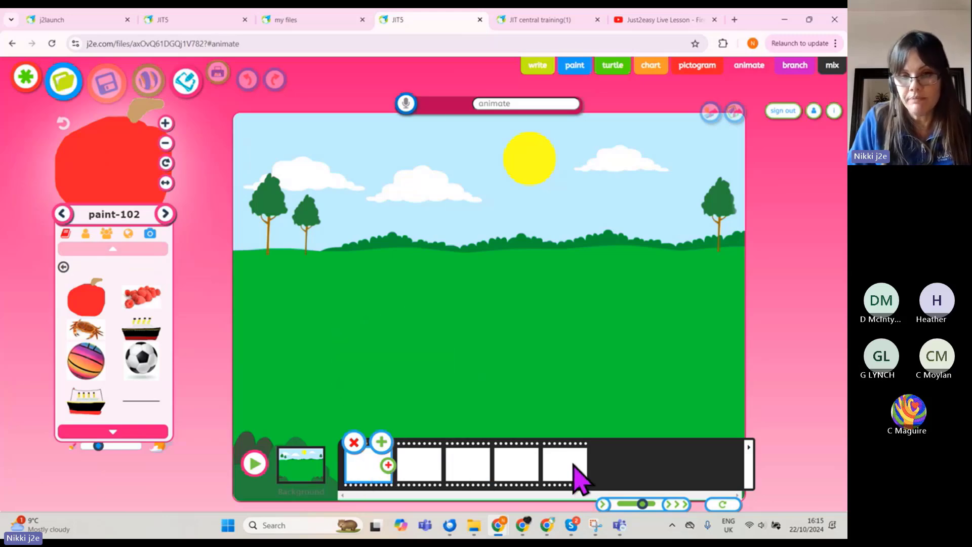
- Select the animation's background and choose the dark green long-grass texture for filling
click(302, 465)
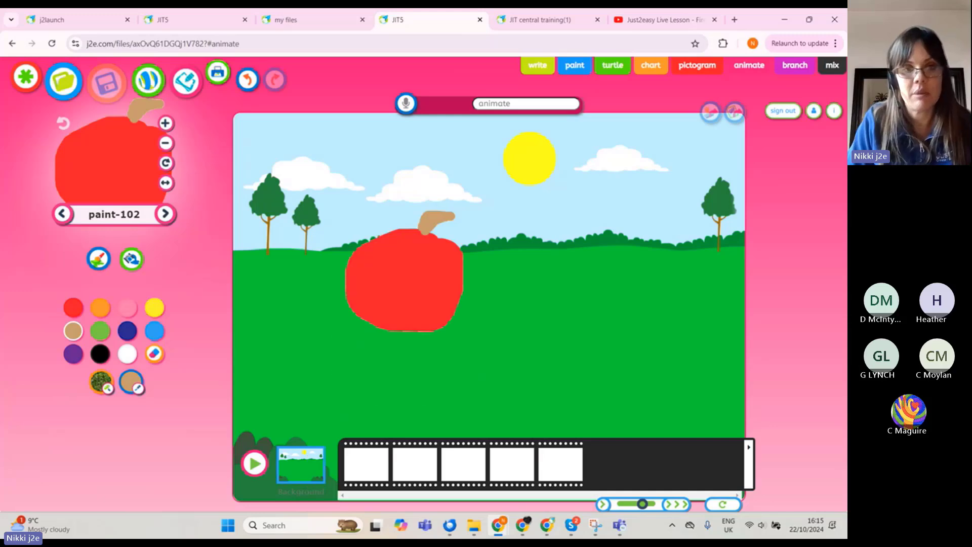
click(131, 383)
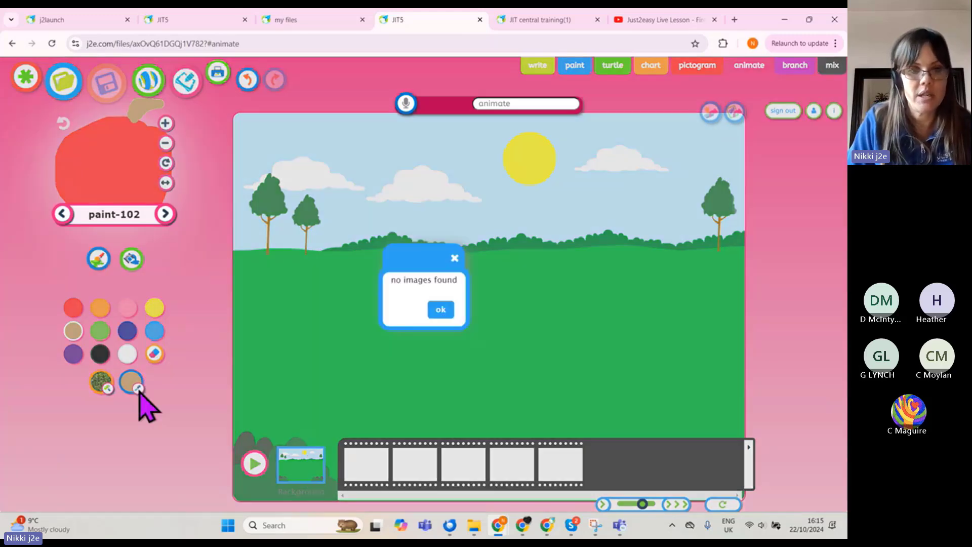
click(440, 309)
click(101, 383)
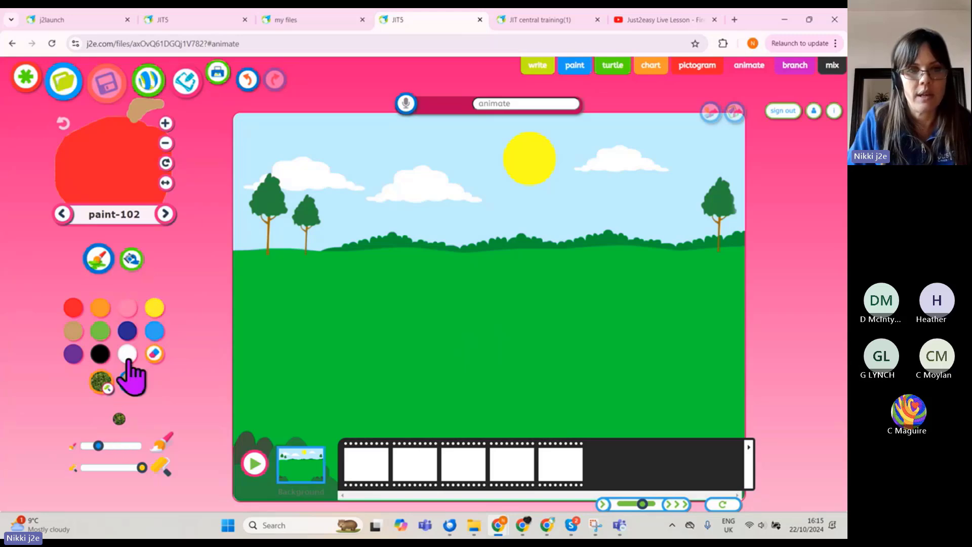
click(108, 388)
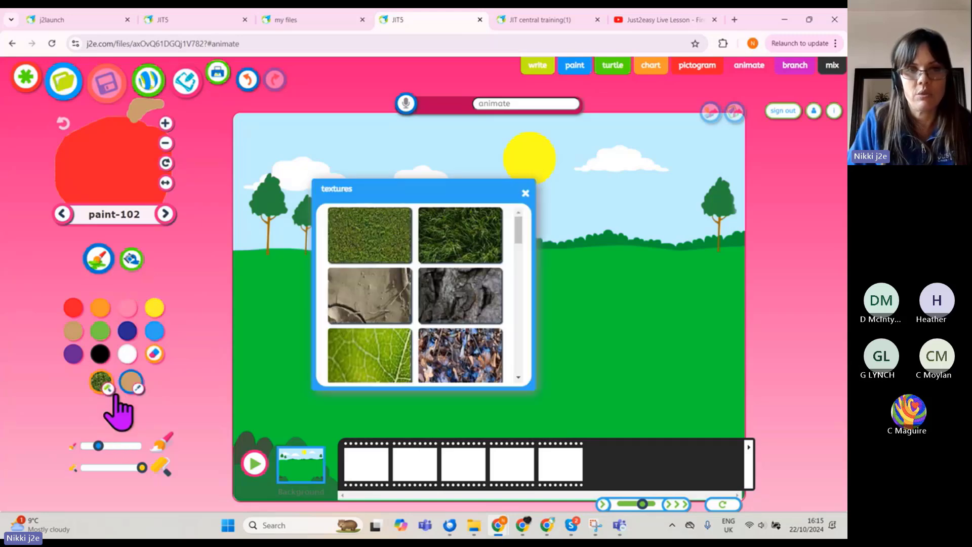
click(466, 249)
click(133, 263)
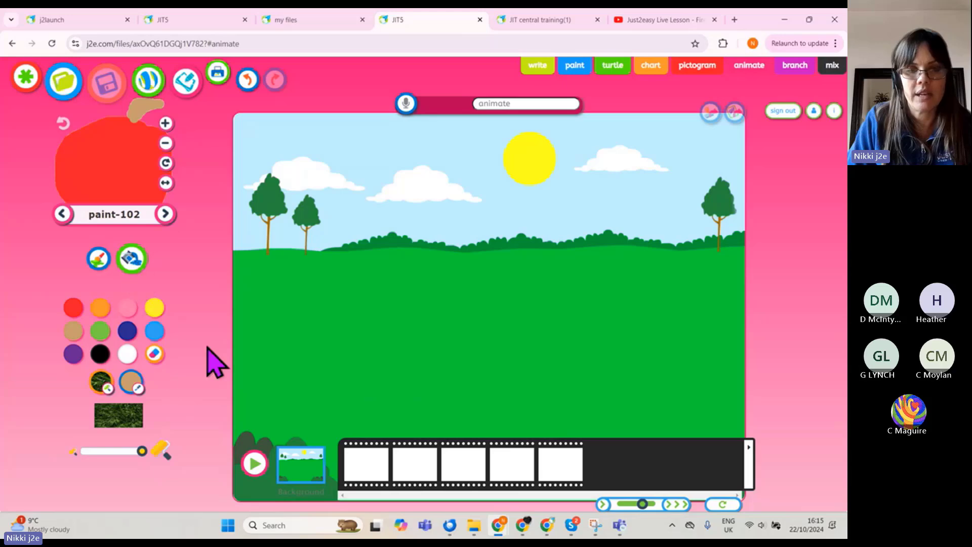
- Try filling the green ground with the grass texture at its largest scale, and undo the fill
click(349, 349)
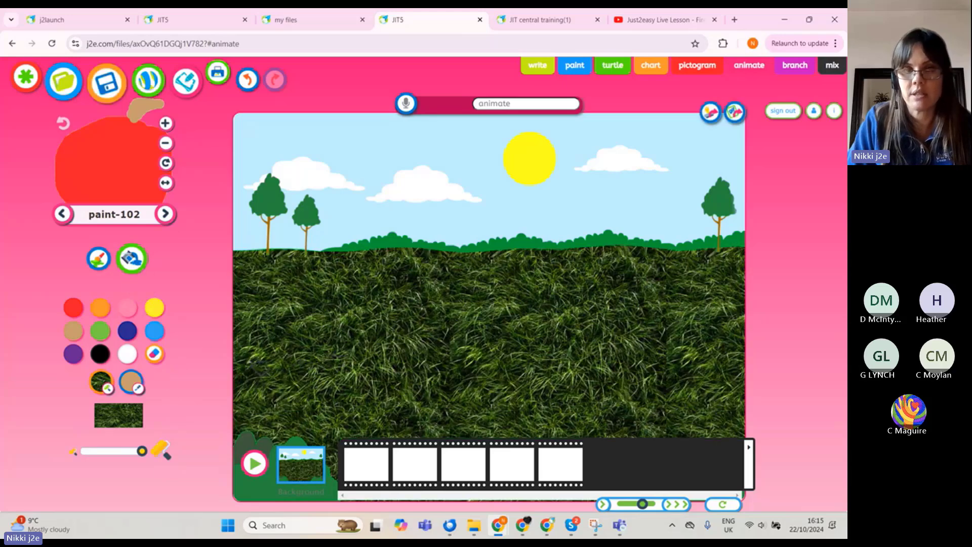
click(247, 80)
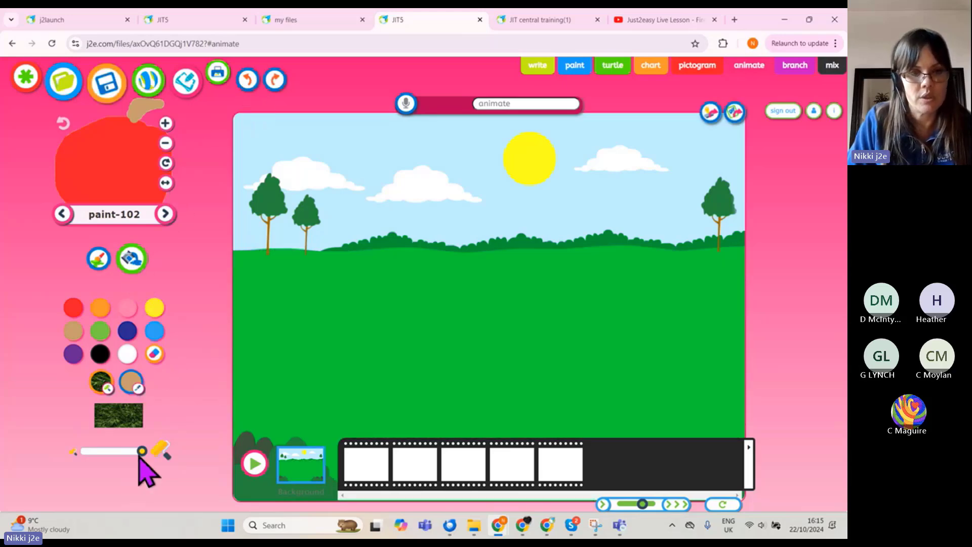
- Fill the ground with the grass texture at a much smaller scale and fill the sky with bright blue
drag(141, 453, 93, 457)
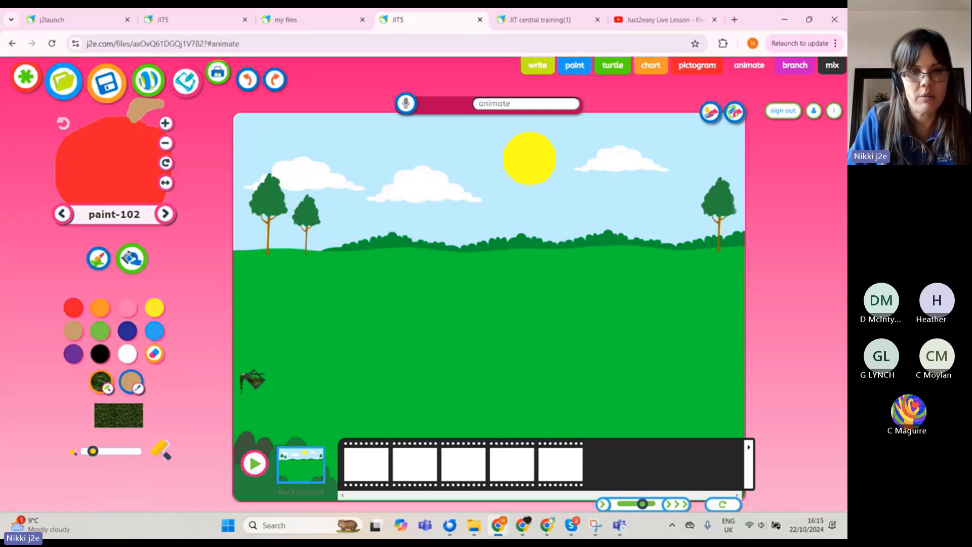
click(251, 378)
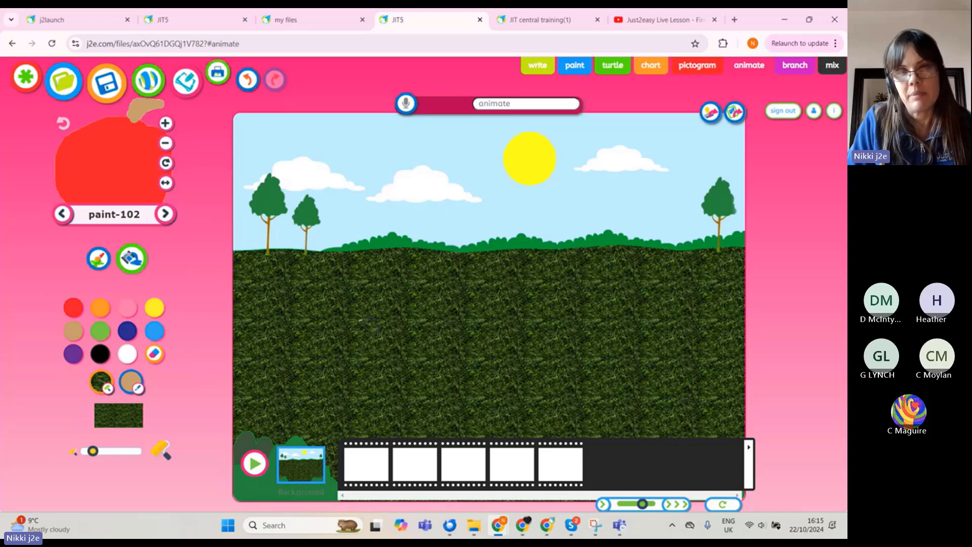
click(154, 330)
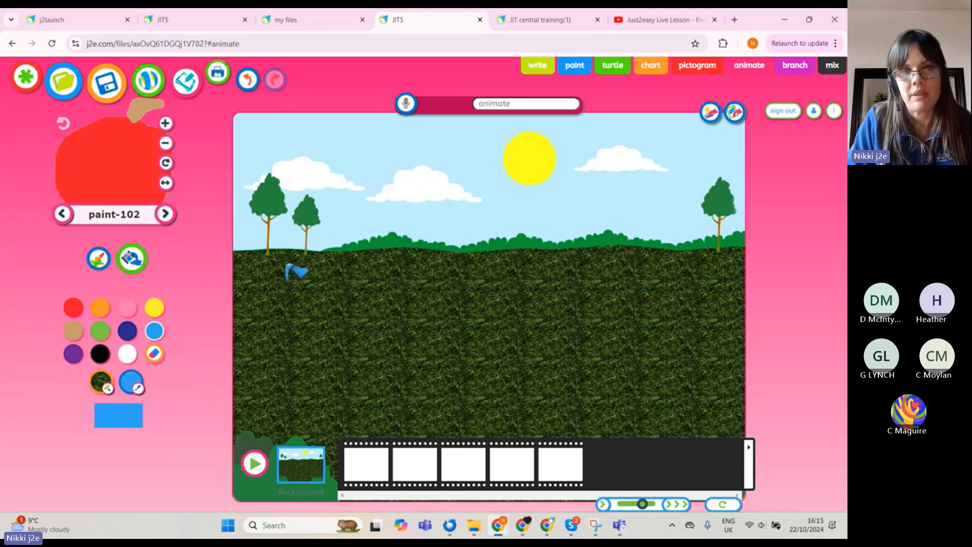
click(361, 203)
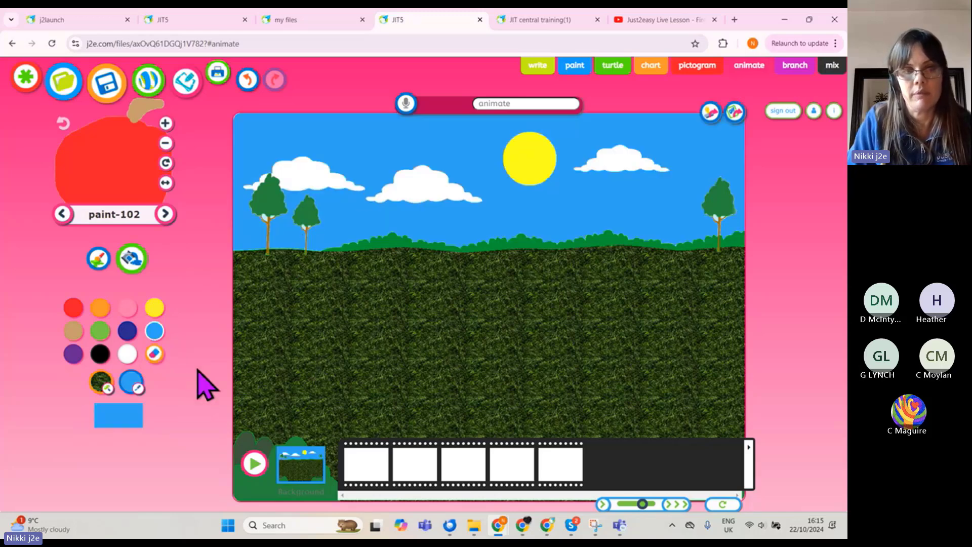
- Shrink the apple stamp to about half size and place it on the grass in the first frame
click(118, 154)
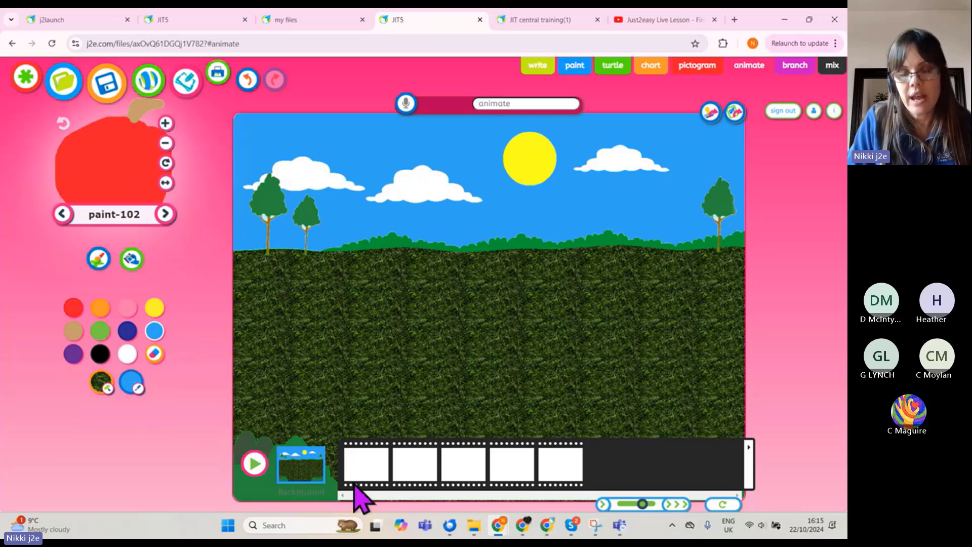
click(369, 479)
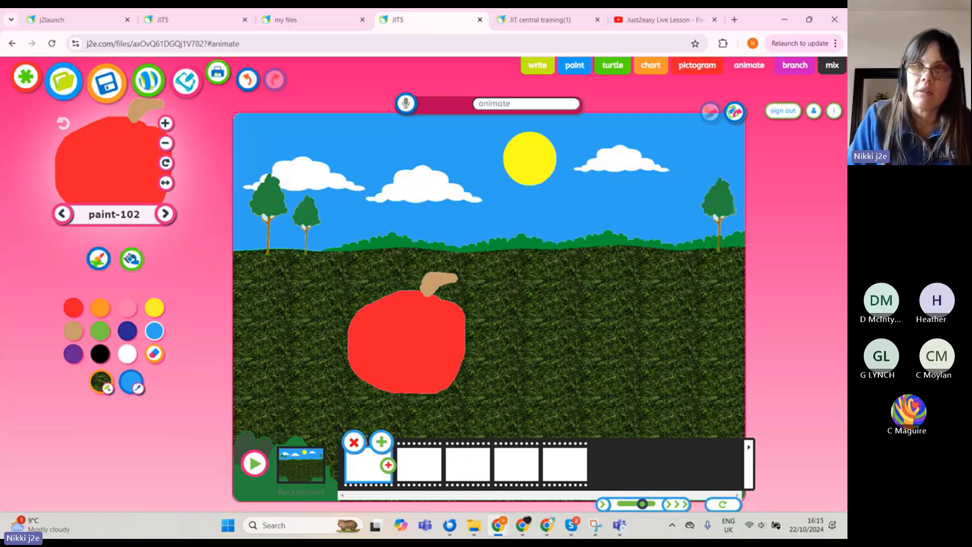
click(166, 143)
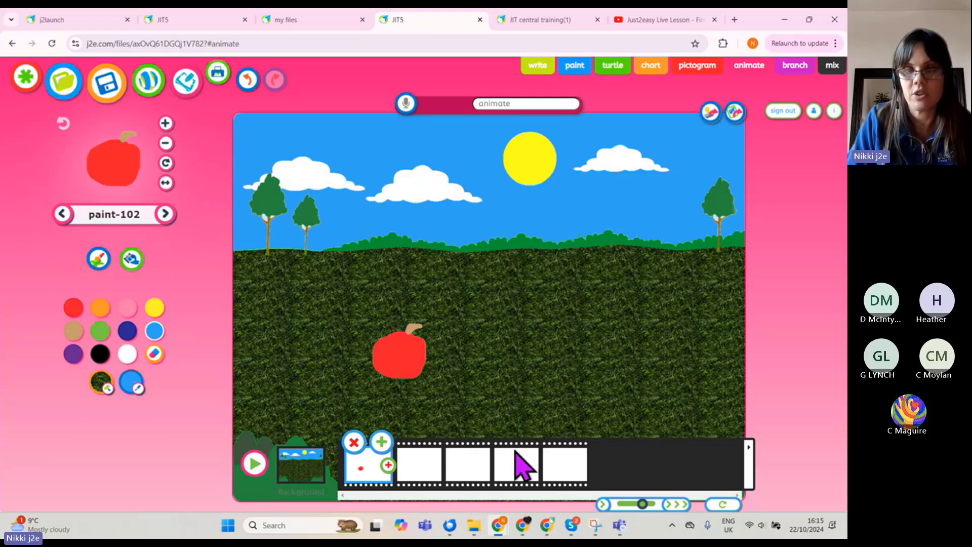
- Place the apple in the second frame, slightly to the right of the first frame's faded apple
click(418, 465)
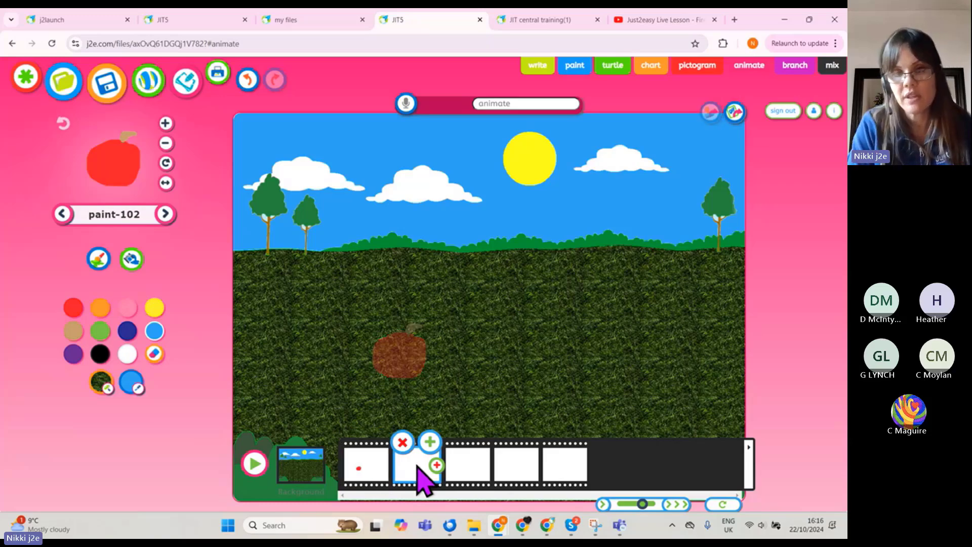
scroll(419, 482, up, 5)
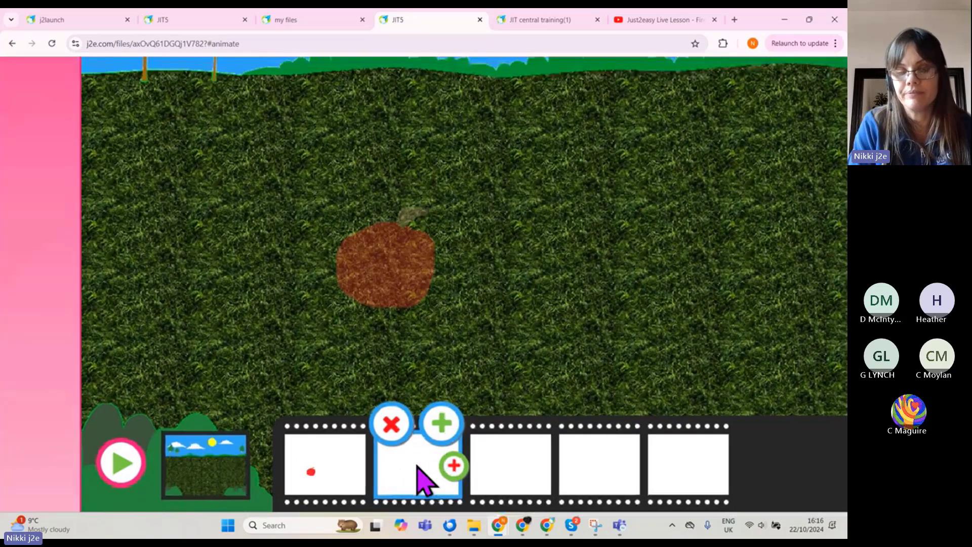
scroll(420, 480, down, 5)
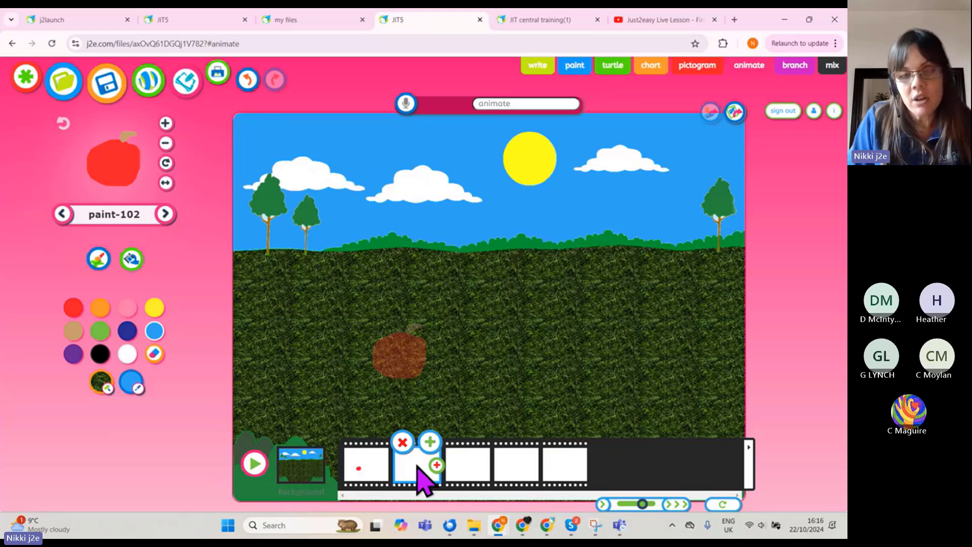
drag(420, 481, 406, 357)
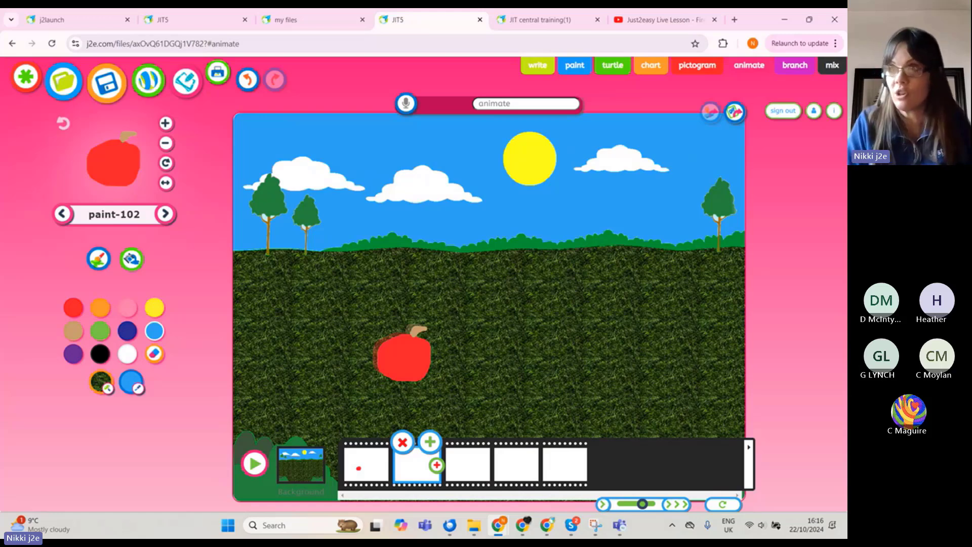
drag(406, 358, 406, 357)
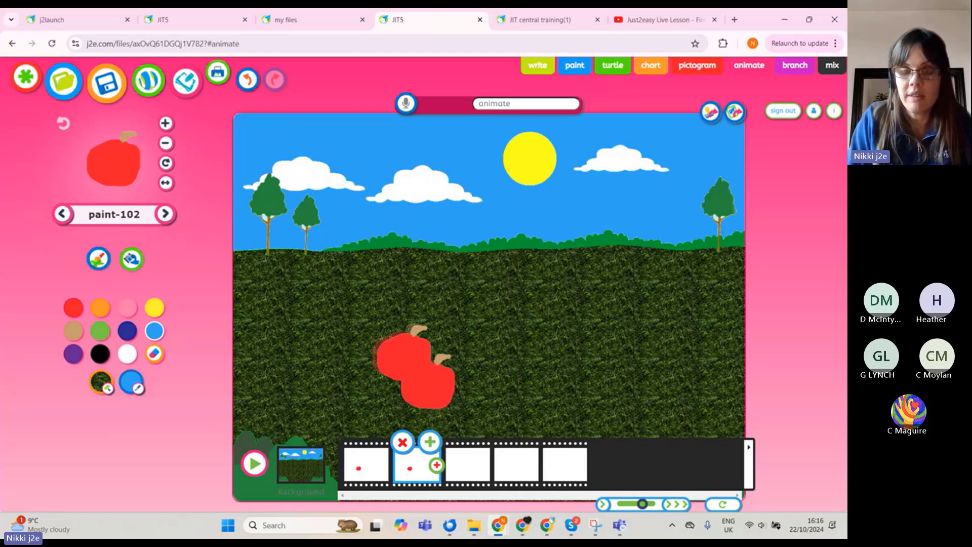
- Place the apple in the third, fourth and fifth frames, moving it slightly further right each time
click(477, 468)
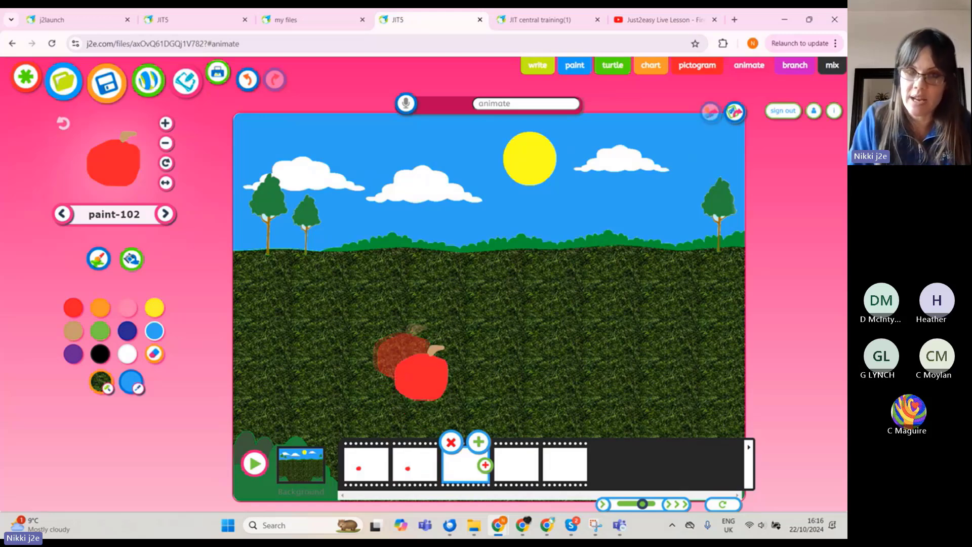
click(529, 466)
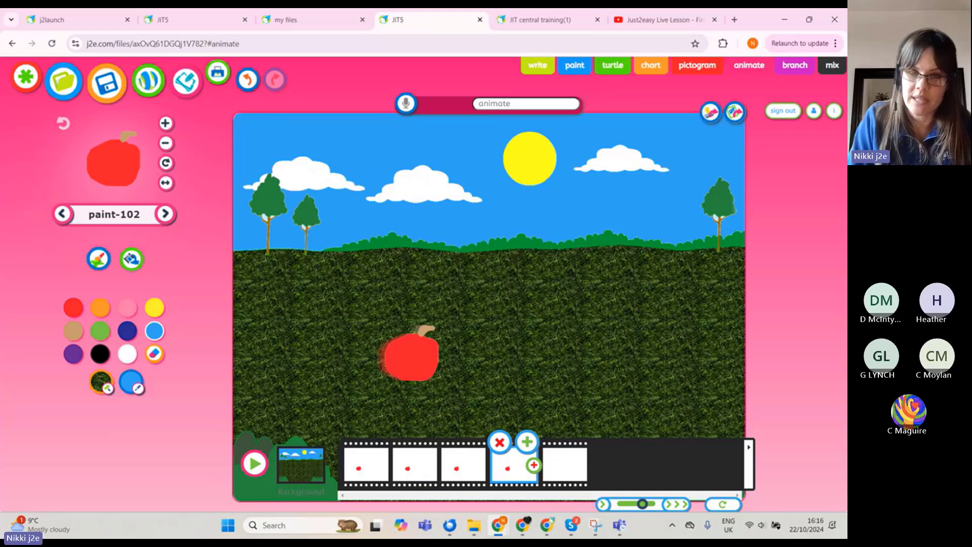
click(560, 468)
drag(448, 377, 418, 355)
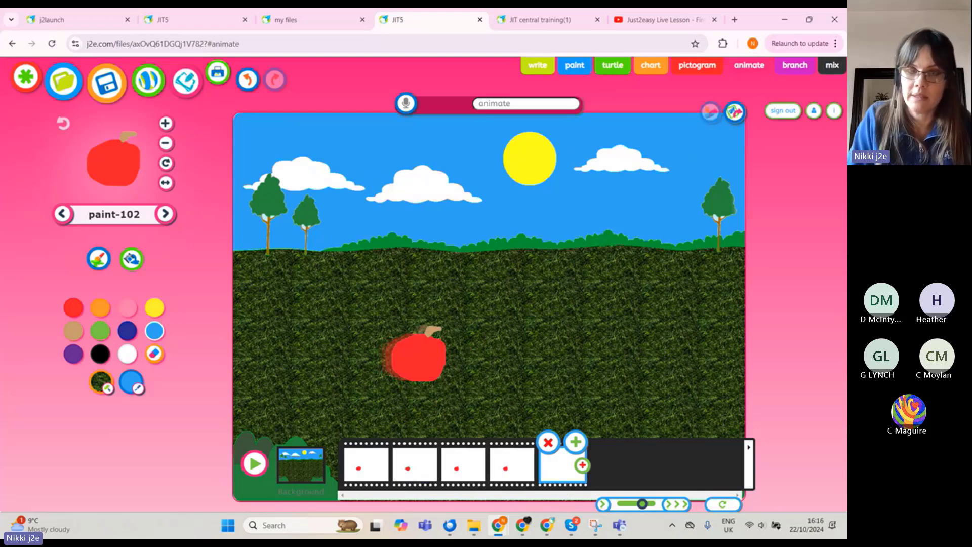
click(628, 372)
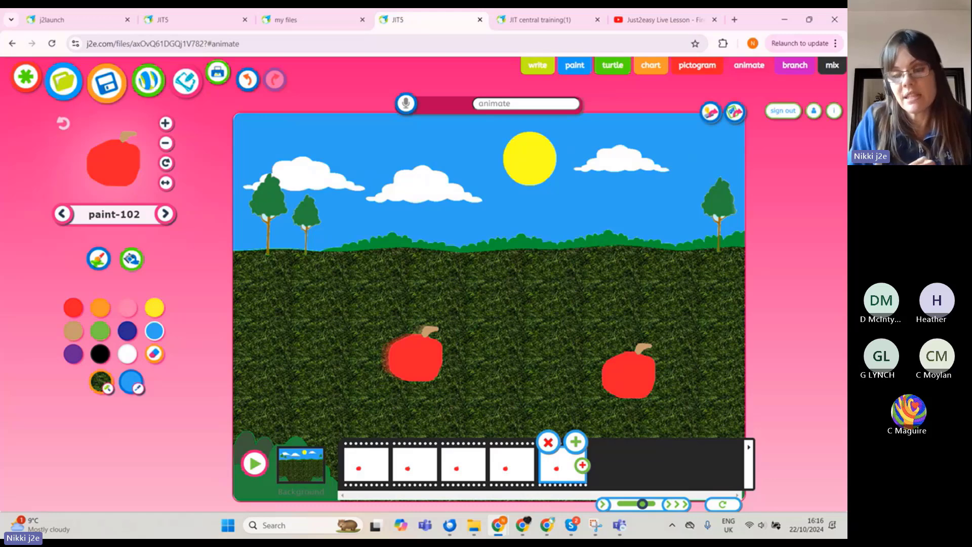
drag(628, 372, 597, 449)
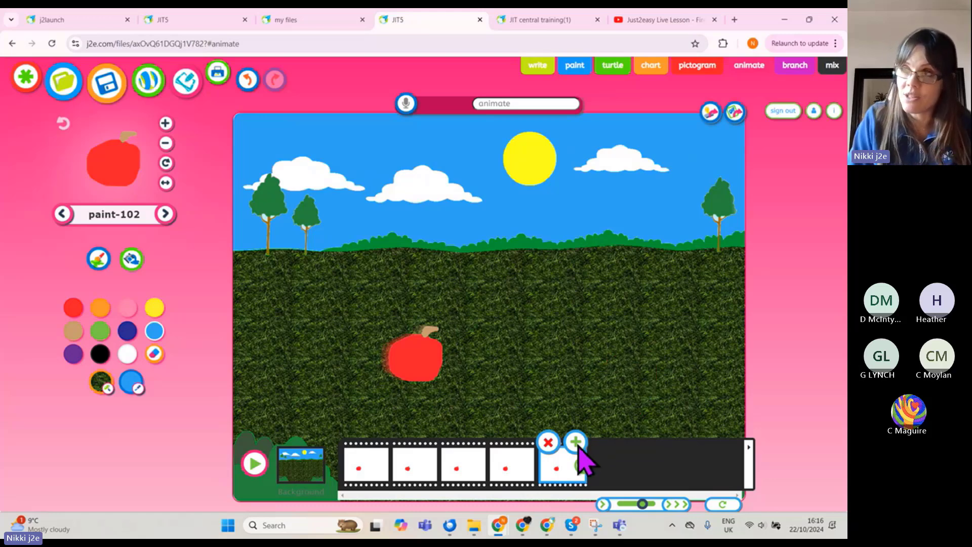
- Add four more frames after the fifth, placing the apple a little further right in each one
click(576, 443)
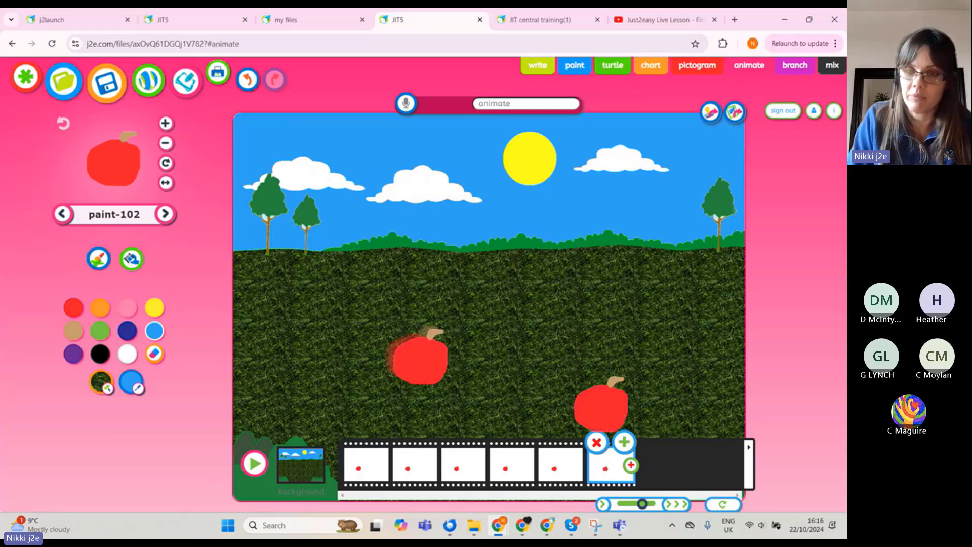
click(624, 441)
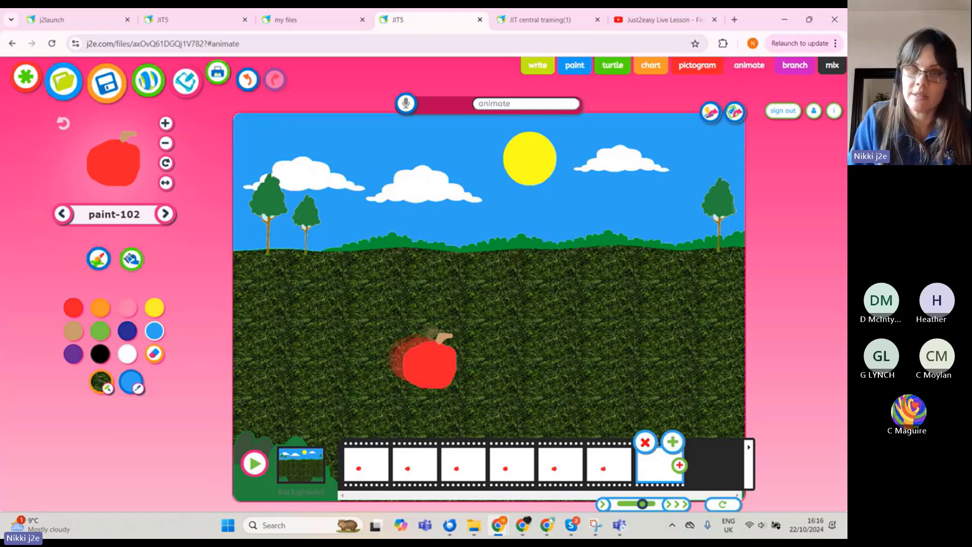
click(672, 442)
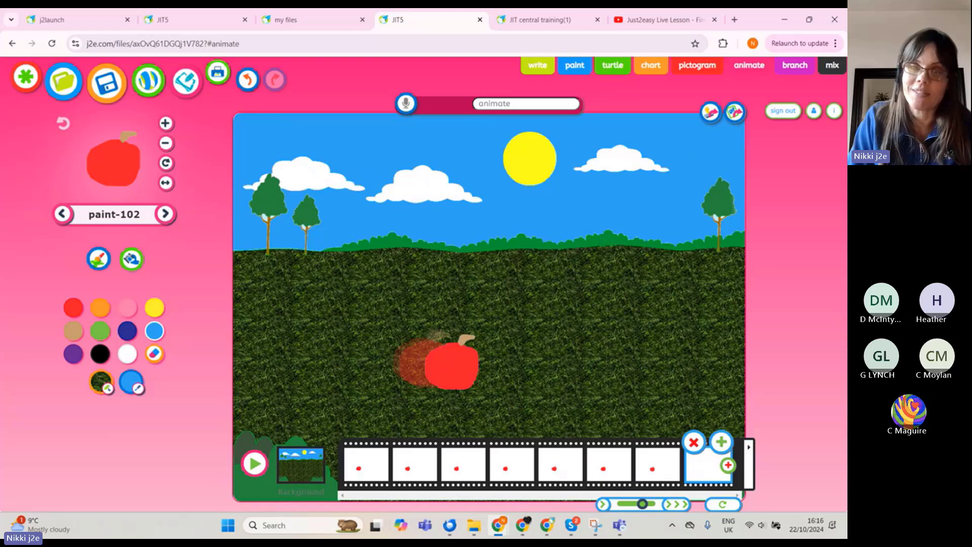
click(430, 362)
click(721, 442)
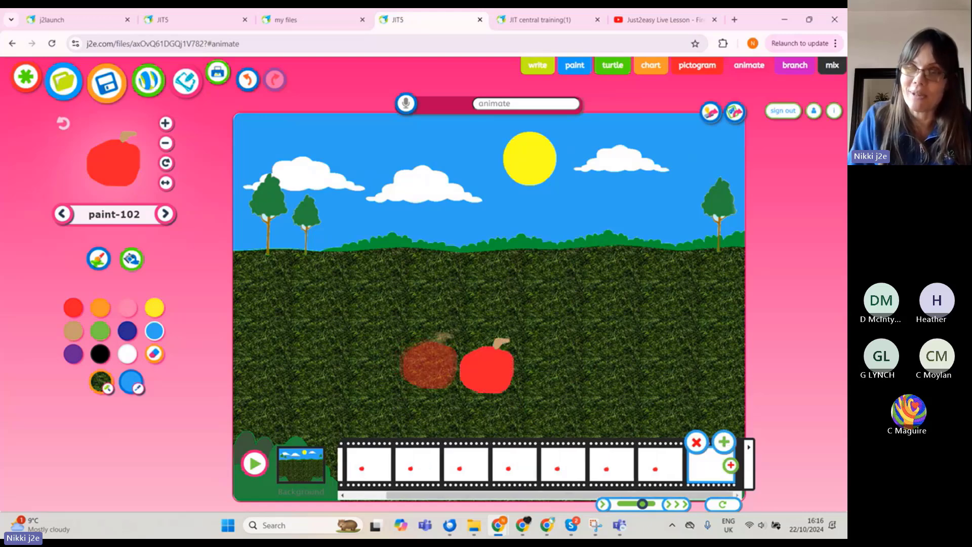
click(435, 363)
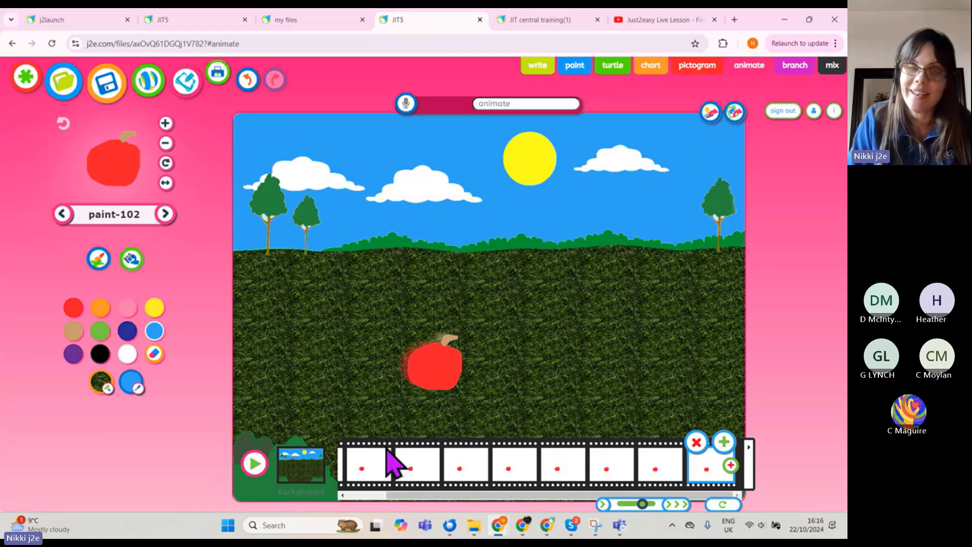
- Play back the apple animation, stop the playback and save the animation
click(254, 463)
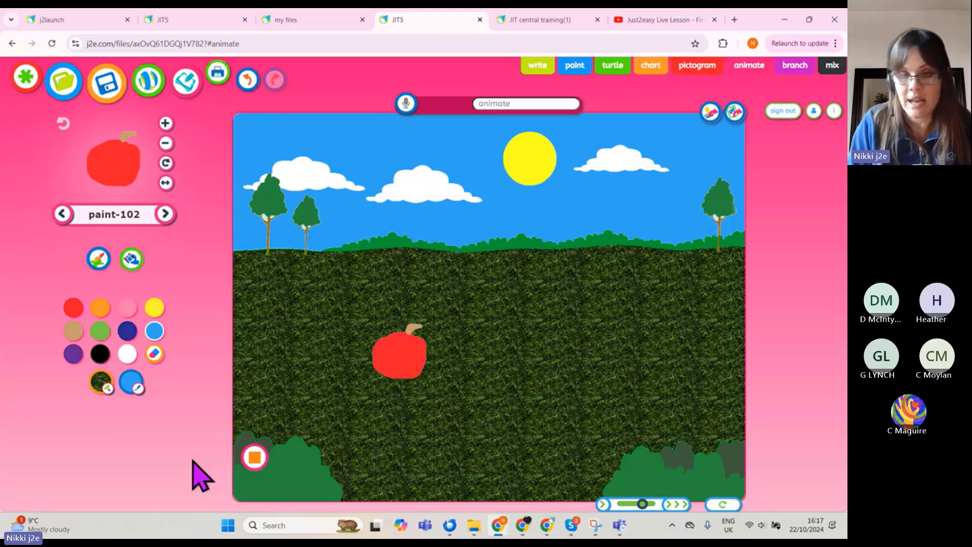
click(257, 458)
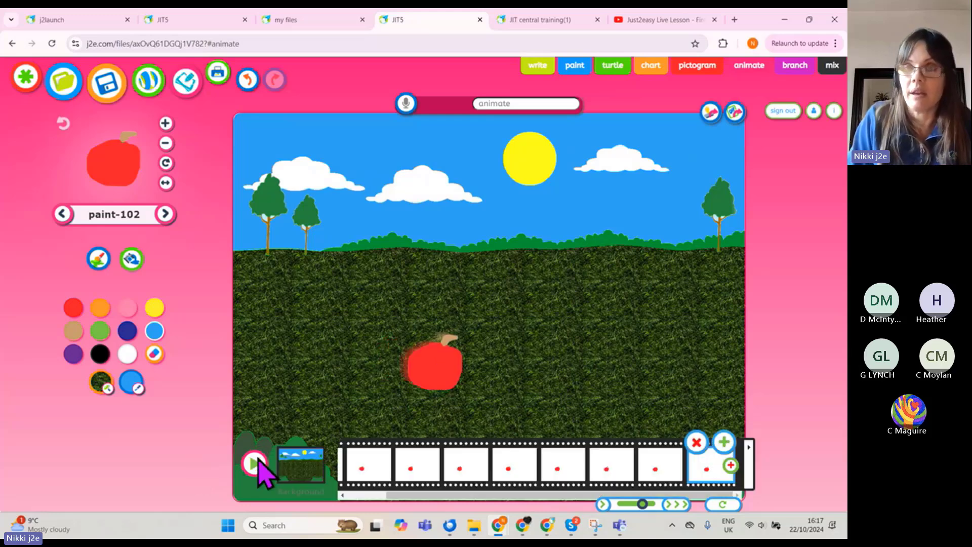
click(259, 463)
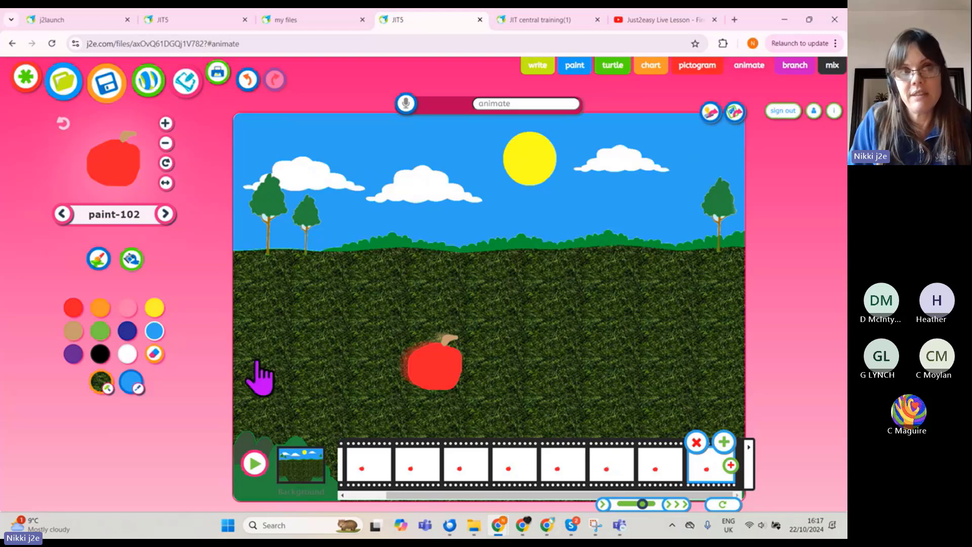
click(107, 82)
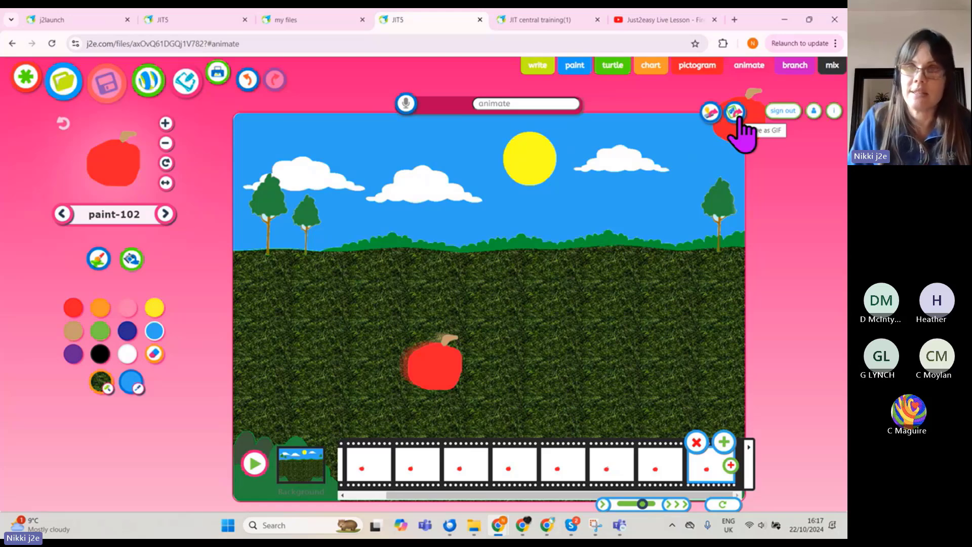
- Open "titanic animation.gif" from my files to view the exported animation, and return to the apple animation
click(304, 21)
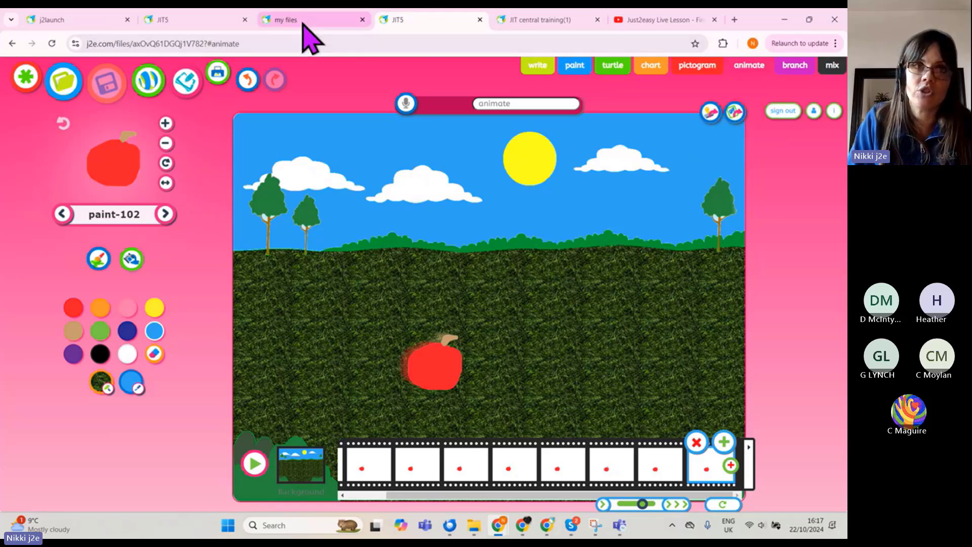
click(60, 206)
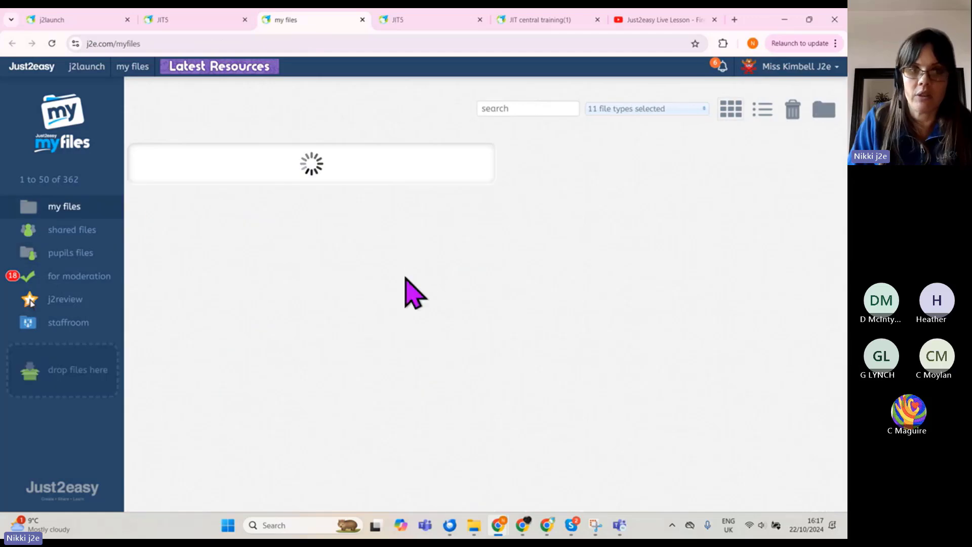
scroll(400, 283, down, 2)
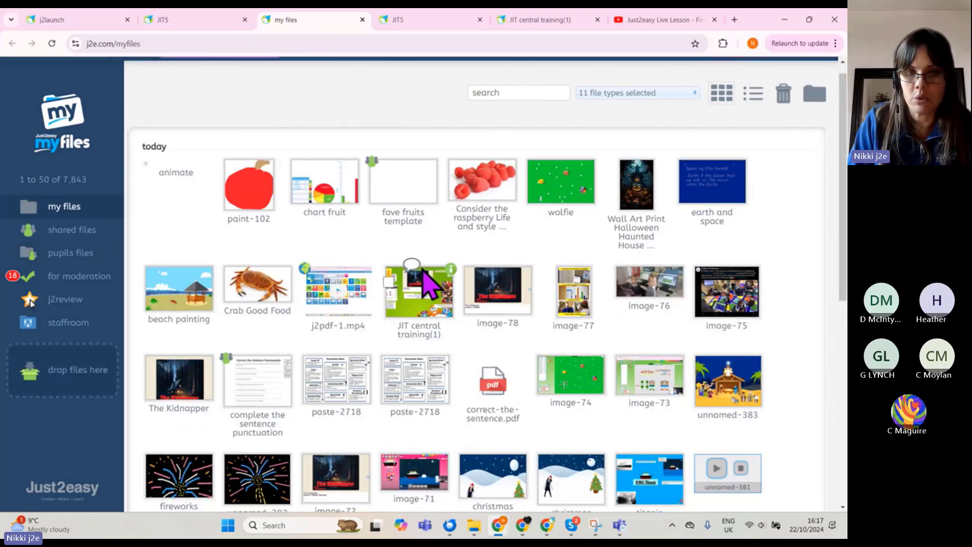
scroll(413, 267, down, 6)
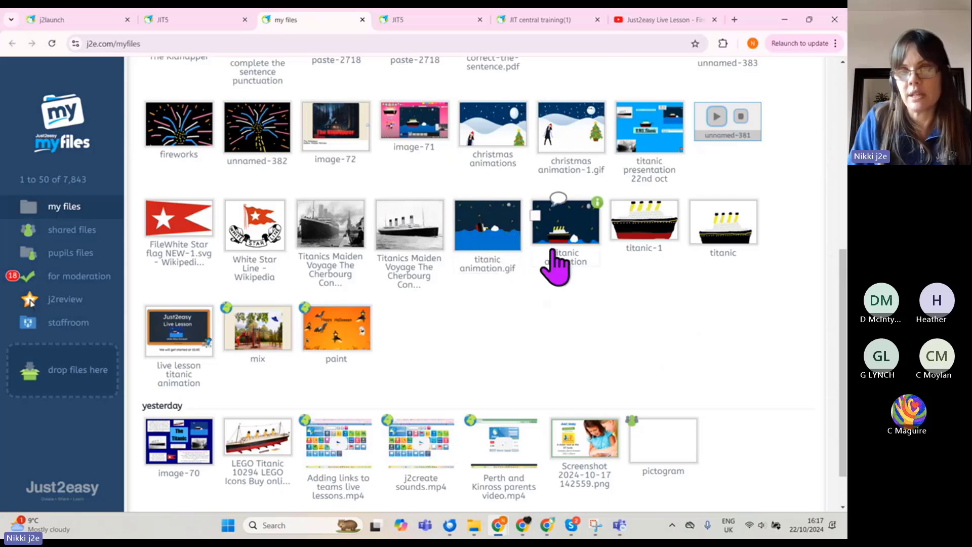
click(494, 222)
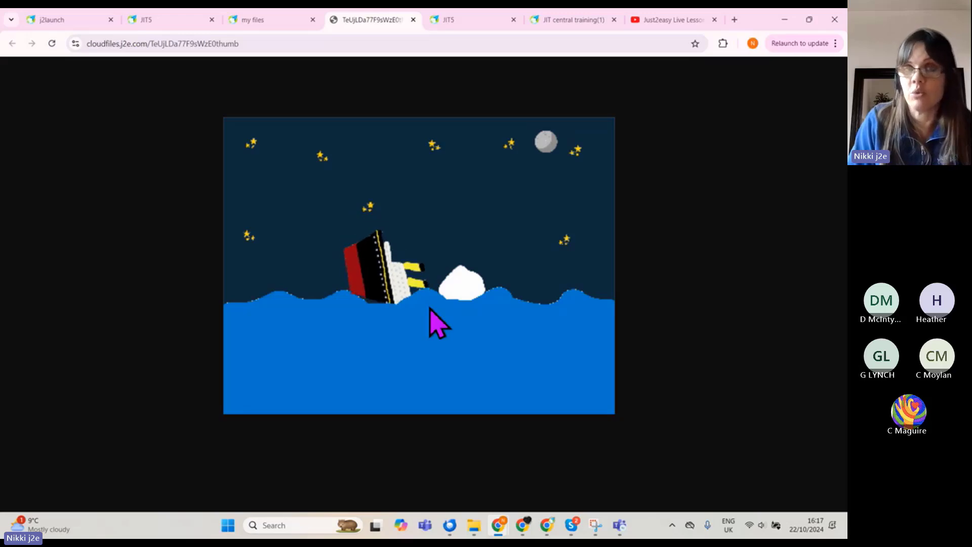
click(454, 19)
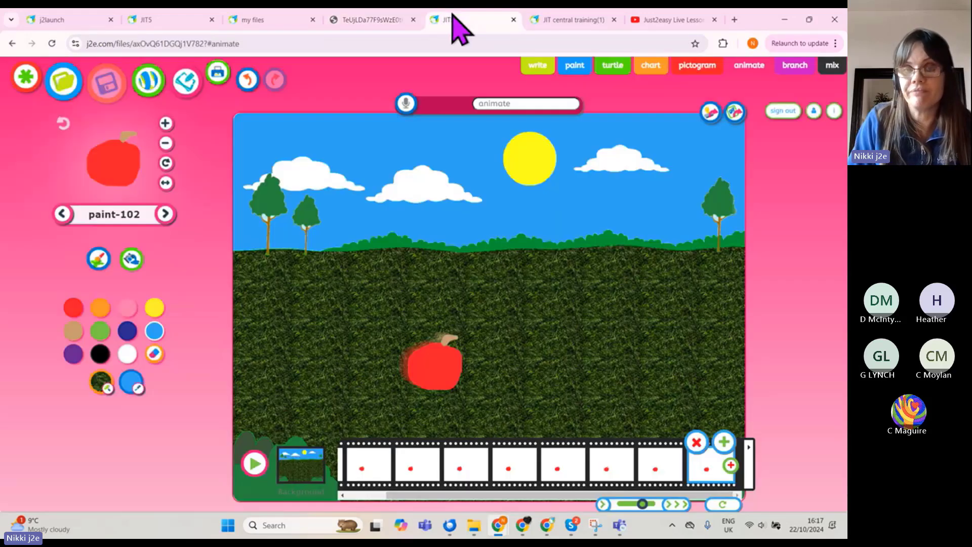
- Show the JIT central training slide of Animate examples and view its linked Superworm post, accepting all cookies and closing the post
click(570, 19)
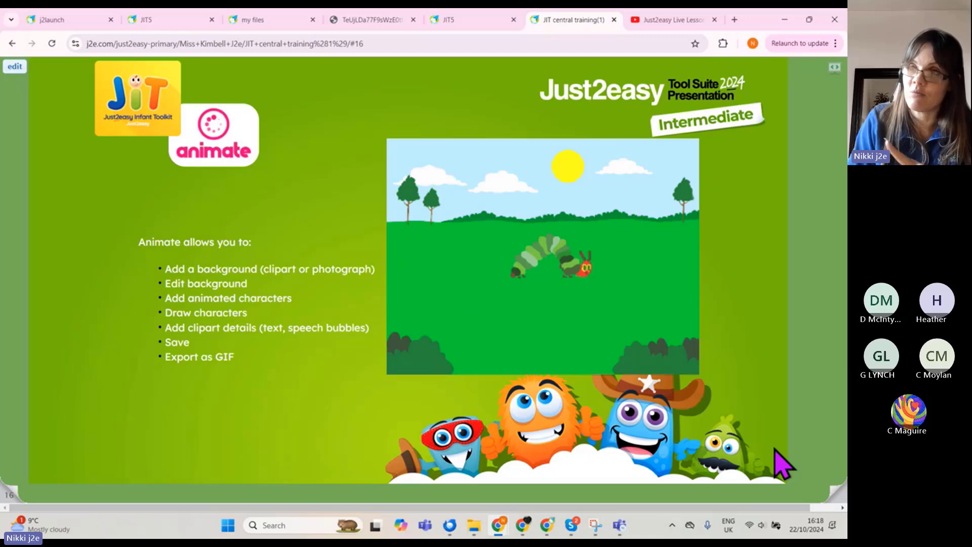
click(832, 504)
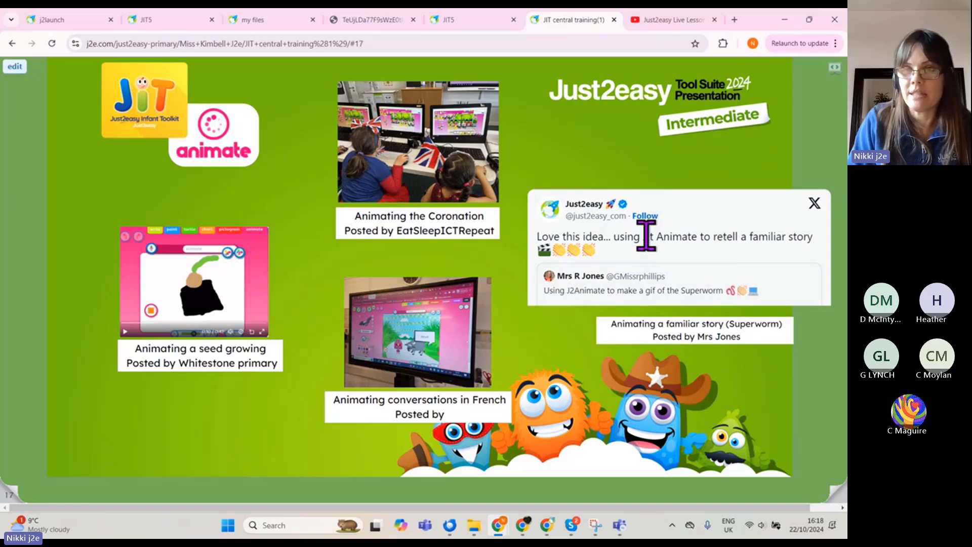
click(661, 278)
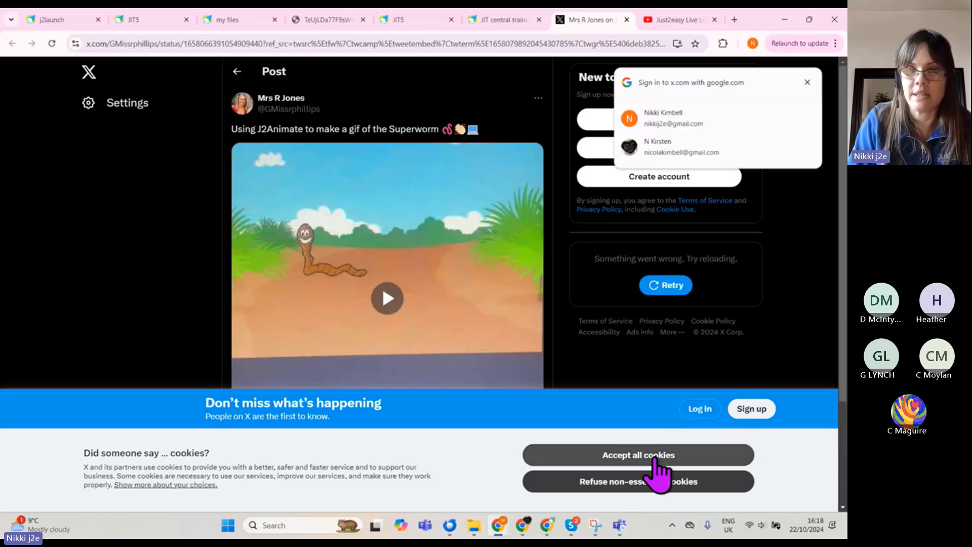
click(655, 458)
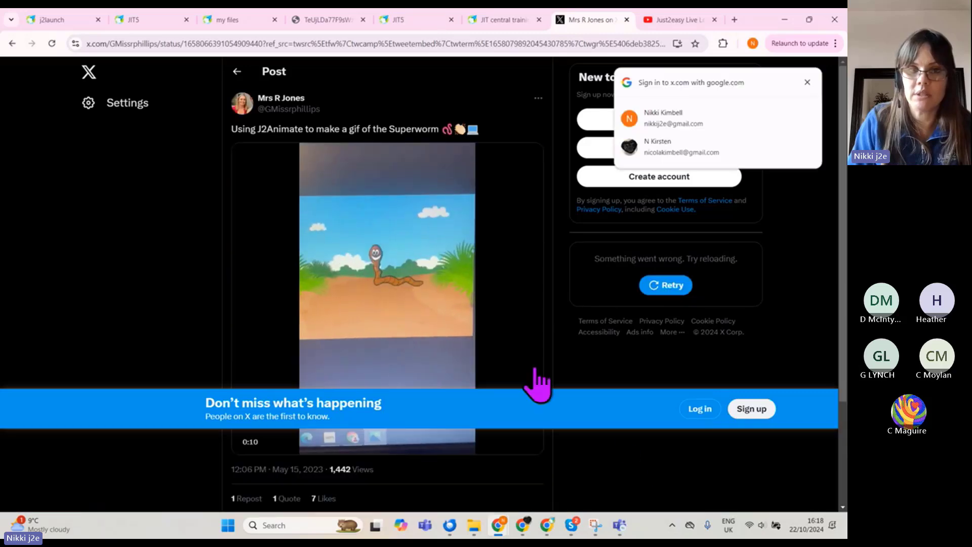
mouse_move(538, 377)
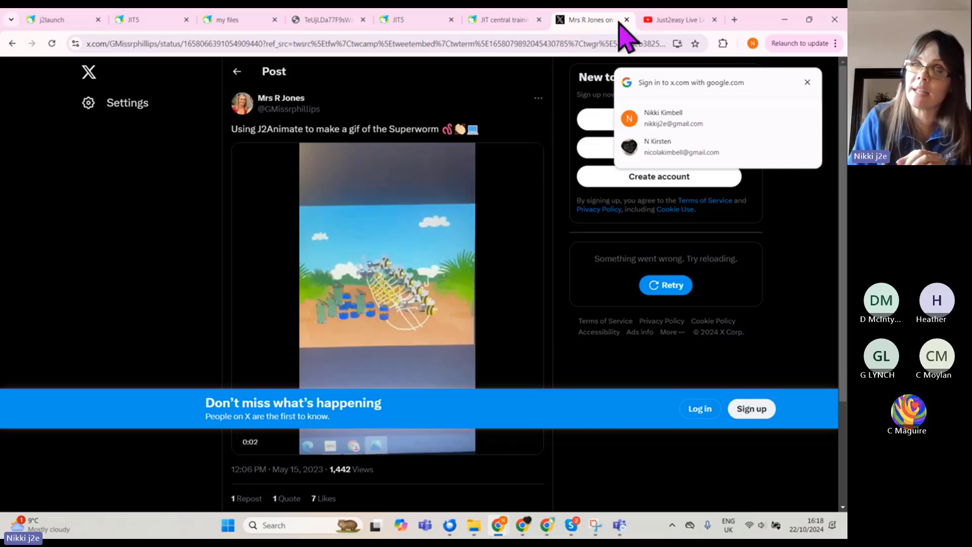
click(626, 21)
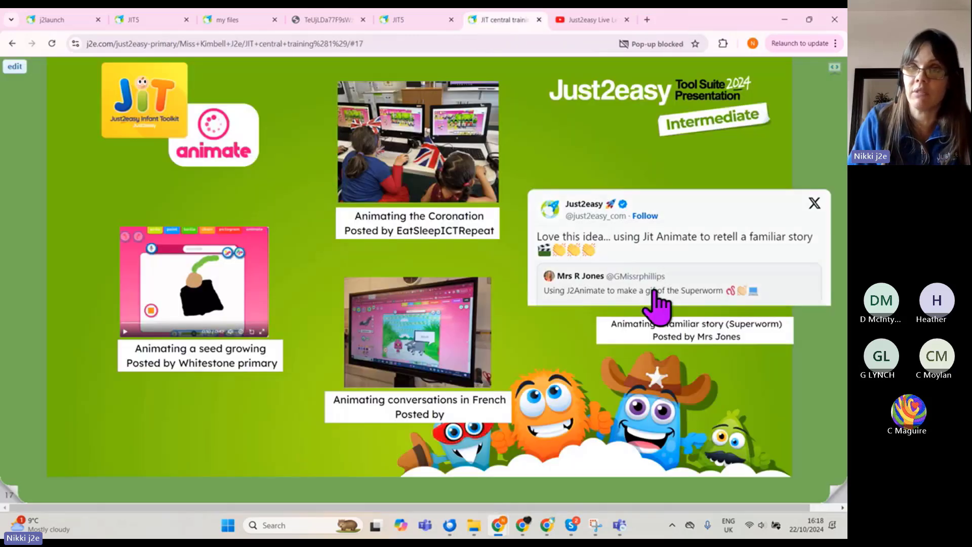
- Show the presentation slide with the YouTube live lesson recordings and return to the apple animation in JIT5
click(832, 494)
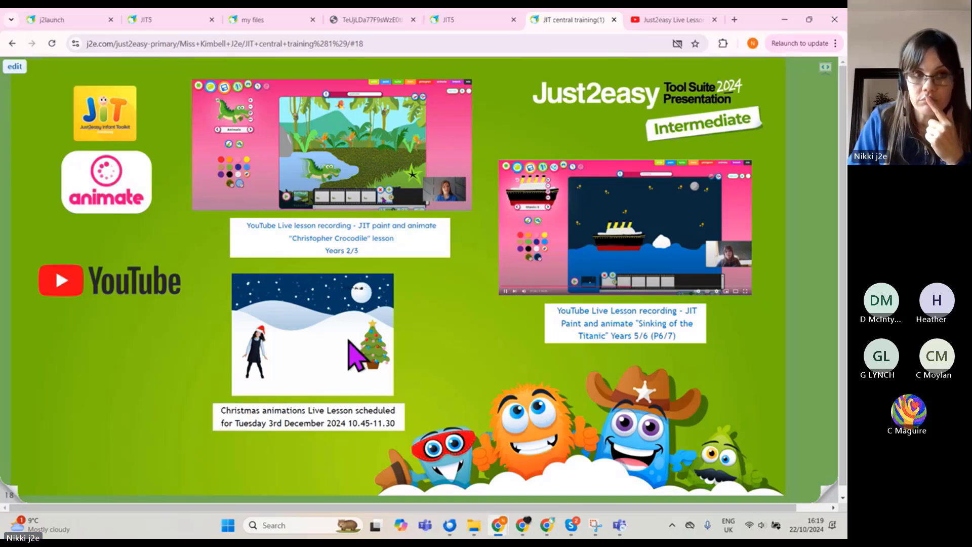
click(814, 494)
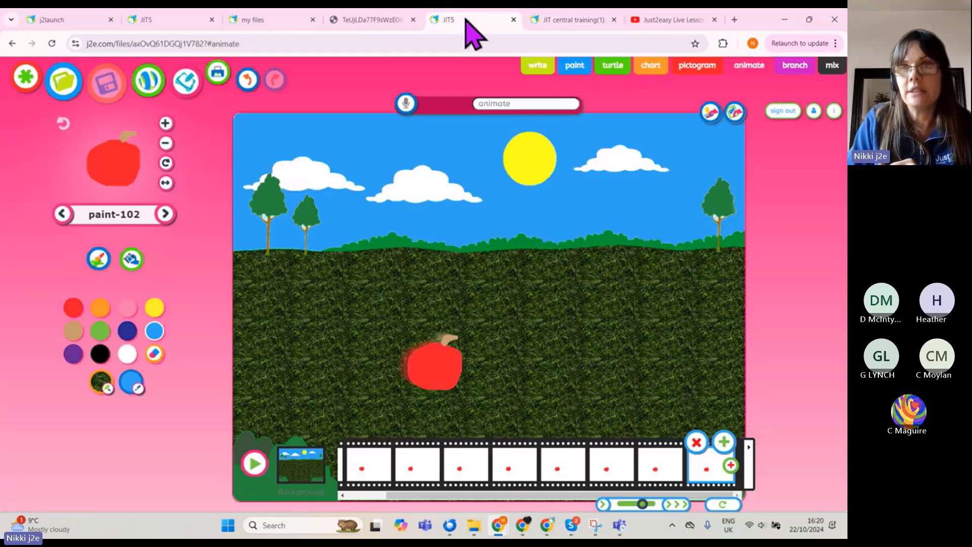
click(454, 21)
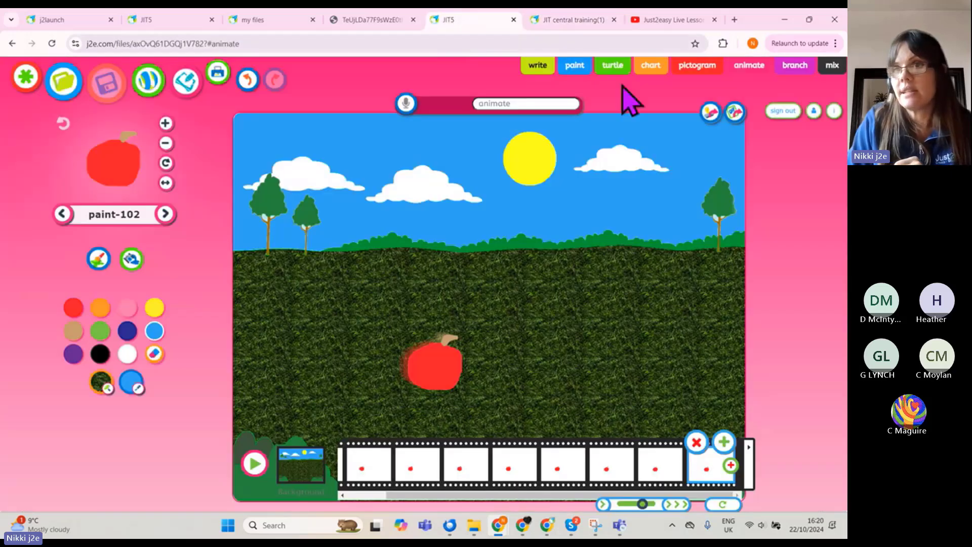
- Start a mix file with the layout that has a paint area above a "write about your work" text box
click(833, 66)
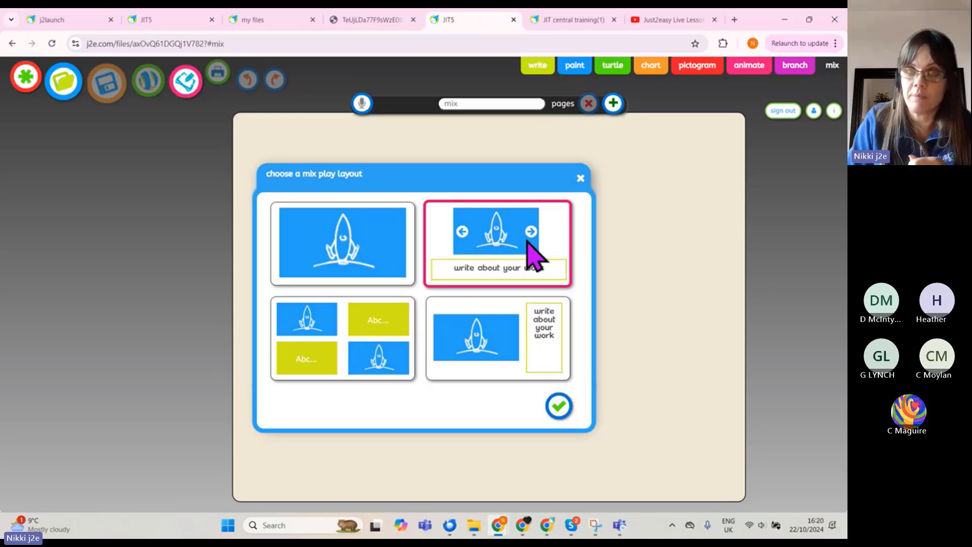
click(463, 232)
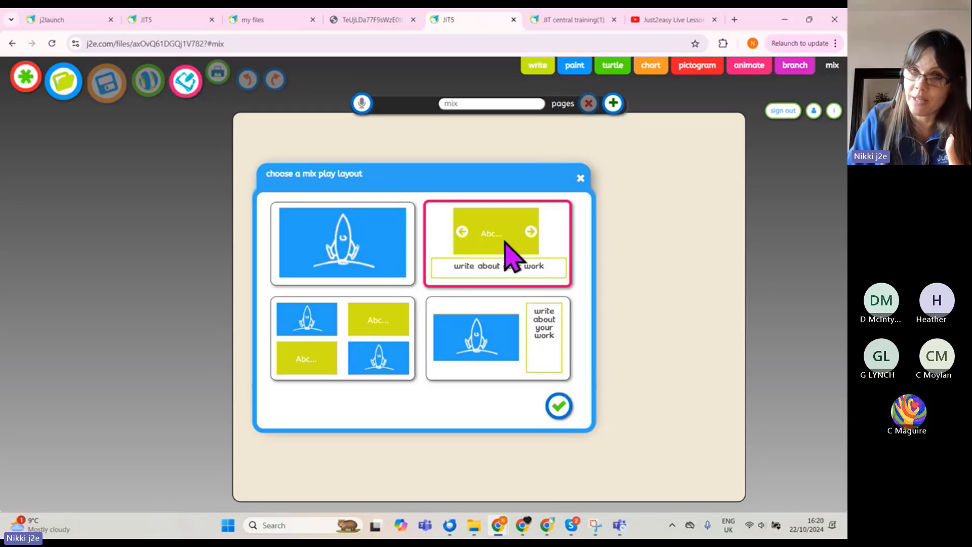
click(533, 236)
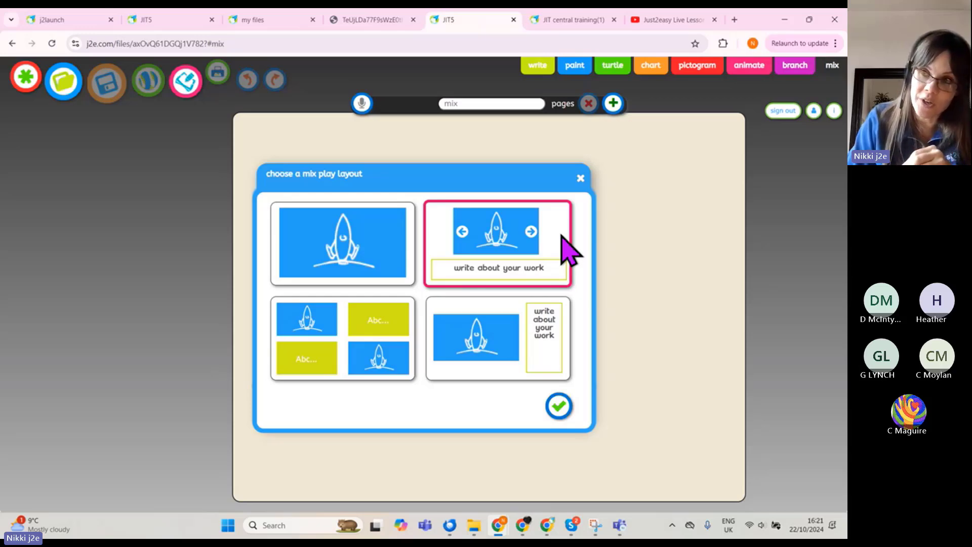
click(482, 356)
click(374, 334)
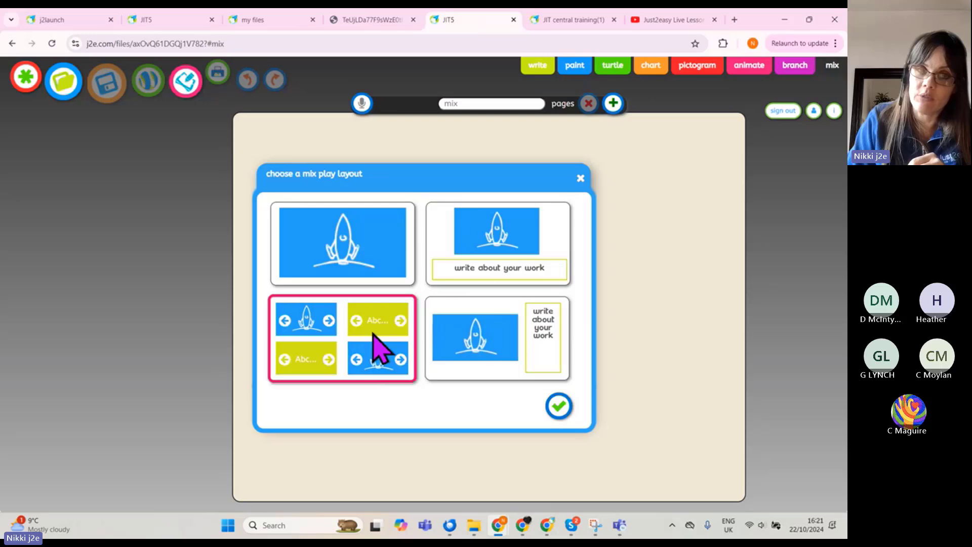
click(388, 263)
click(485, 255)
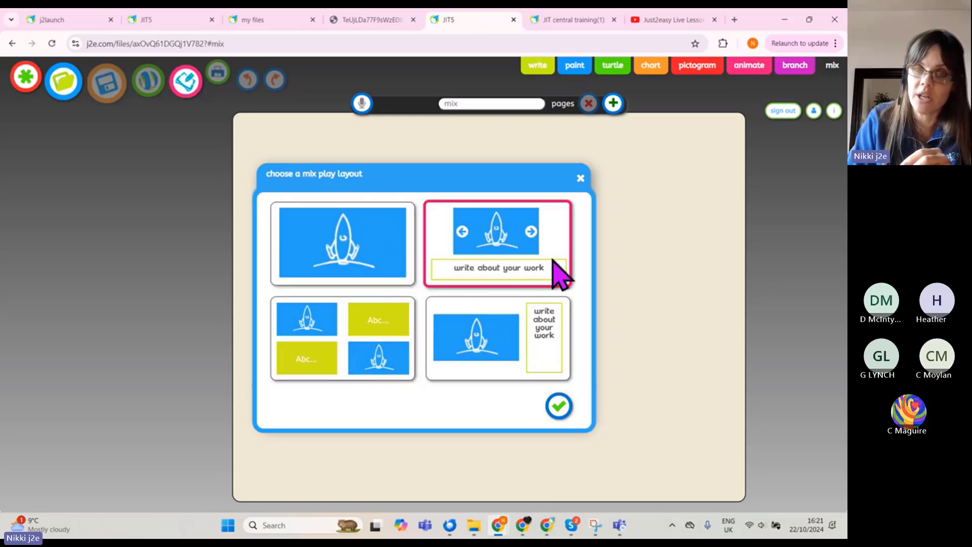
click(559, 406)
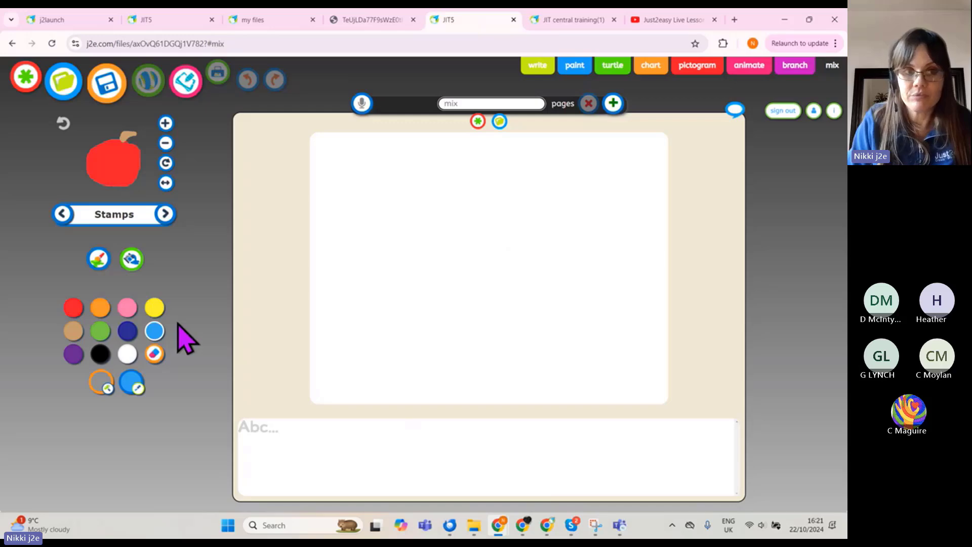
- Paint a black zigzag line with the brush across the middle of the mix picture area
click(99, 356)
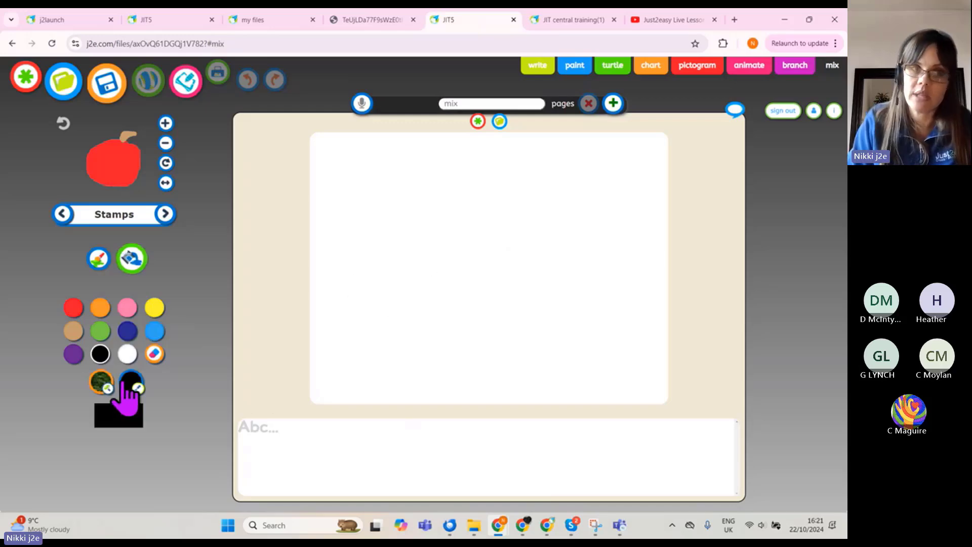
click(99, 259)
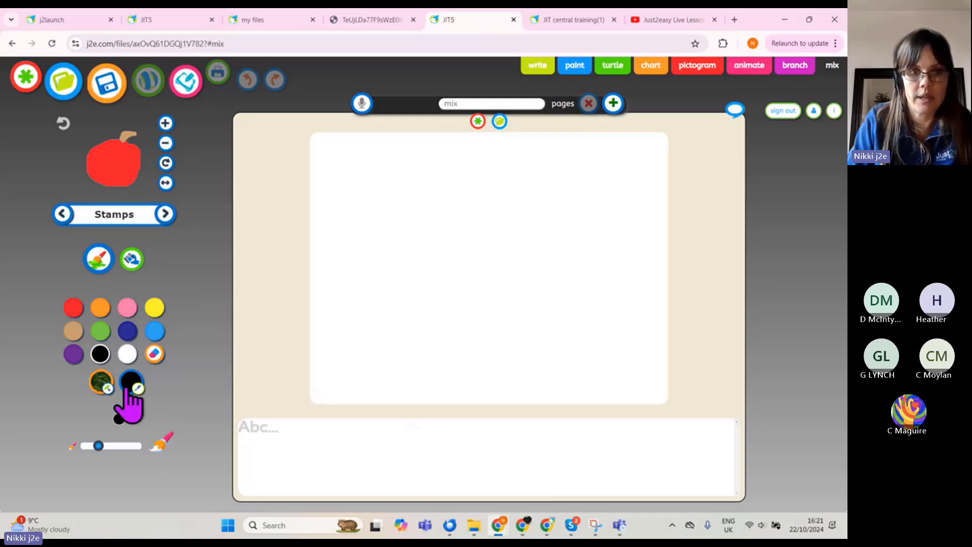
mouse_move(388, 279)
mouse_down()
mouse_move(459, 310)
mouse_move(497, 284)
mouse_move(590, 282)
mouse_up()
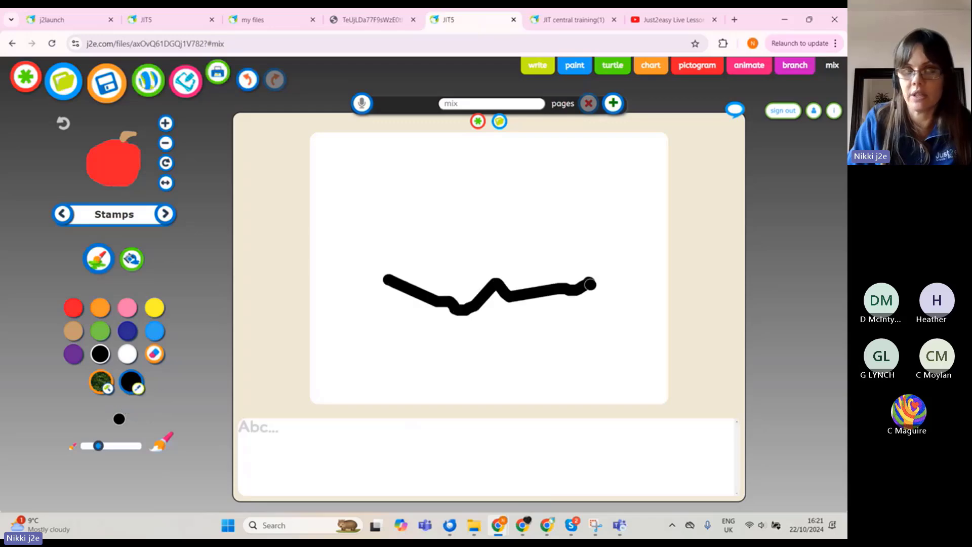
- Place two apple stamps side by side above the black line, like a pair of eyes
click(130, 259)
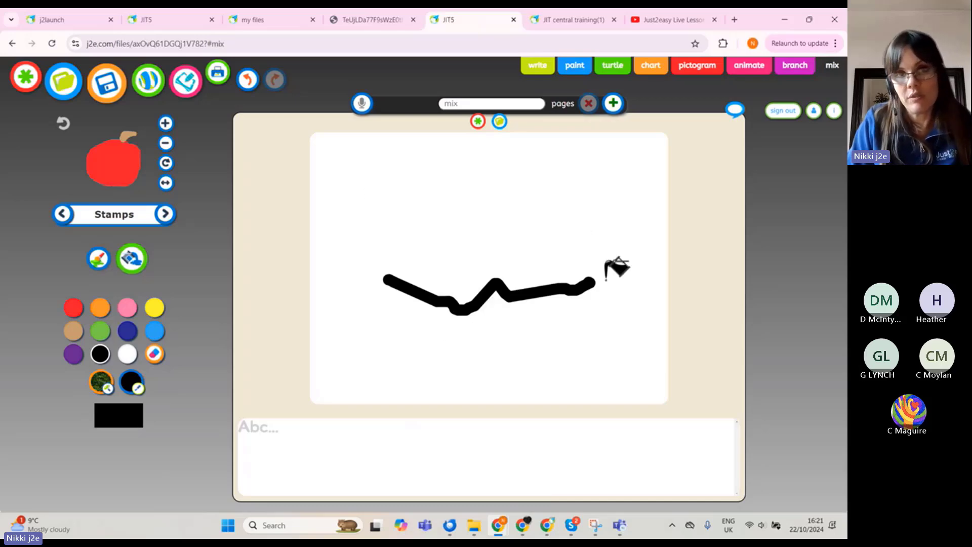
drag(119, 174, 437, 195)
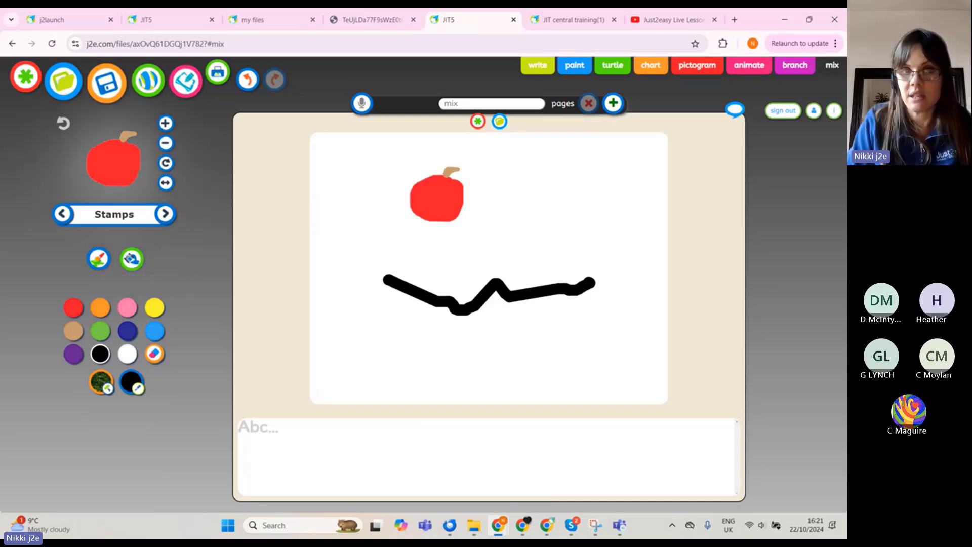
click(539, 210)
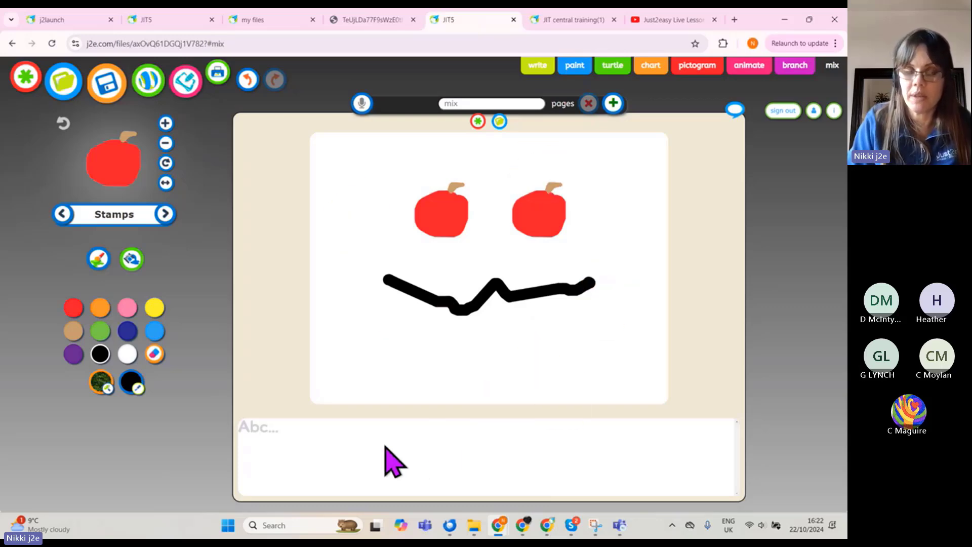
- Write "Halloween book by" followed by the author's title and surname in the largest text size in the box below the picture
click(303, 446)
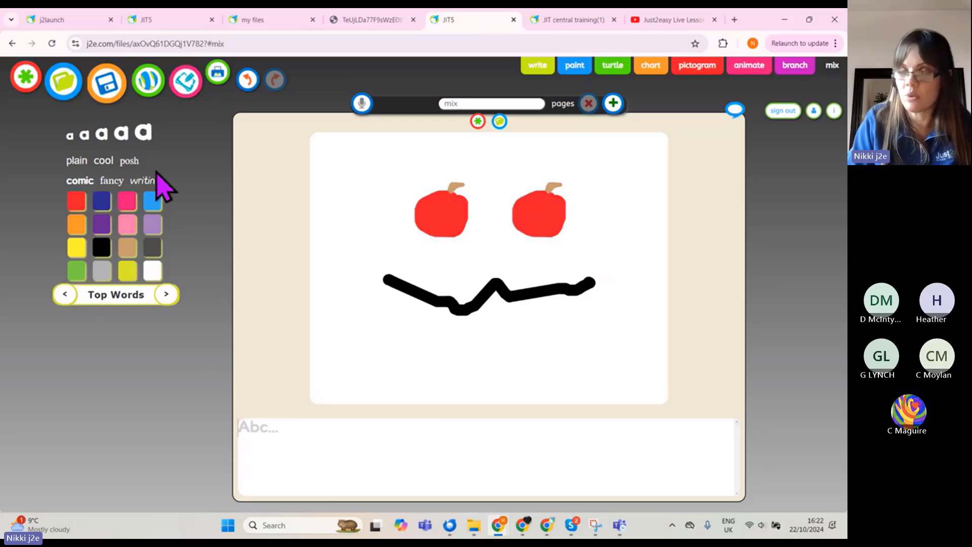
click(143, 134)
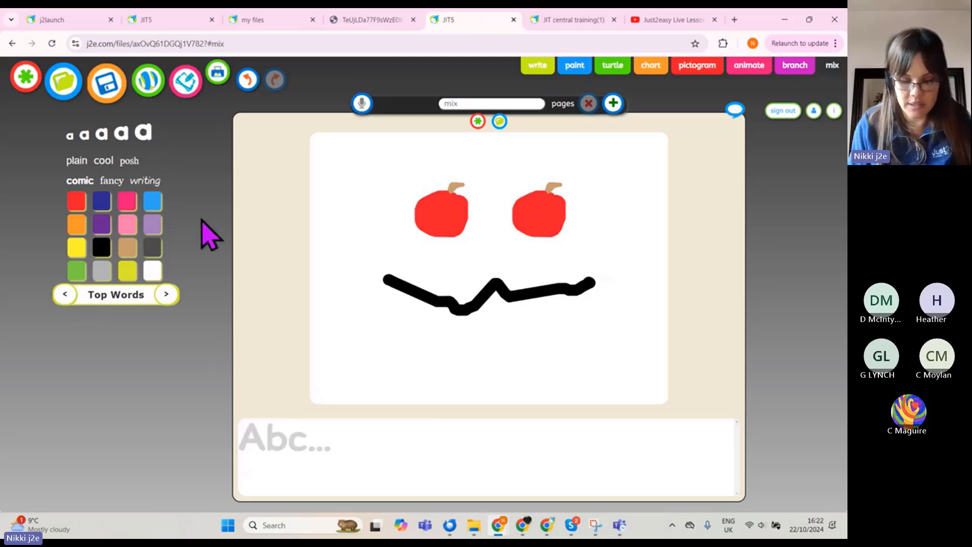
text(Hallow)
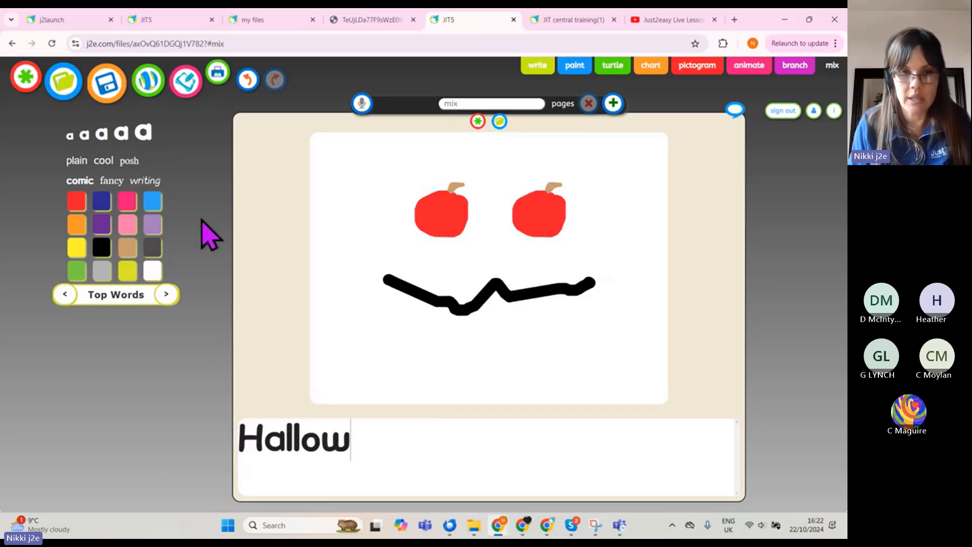
text(een bo)
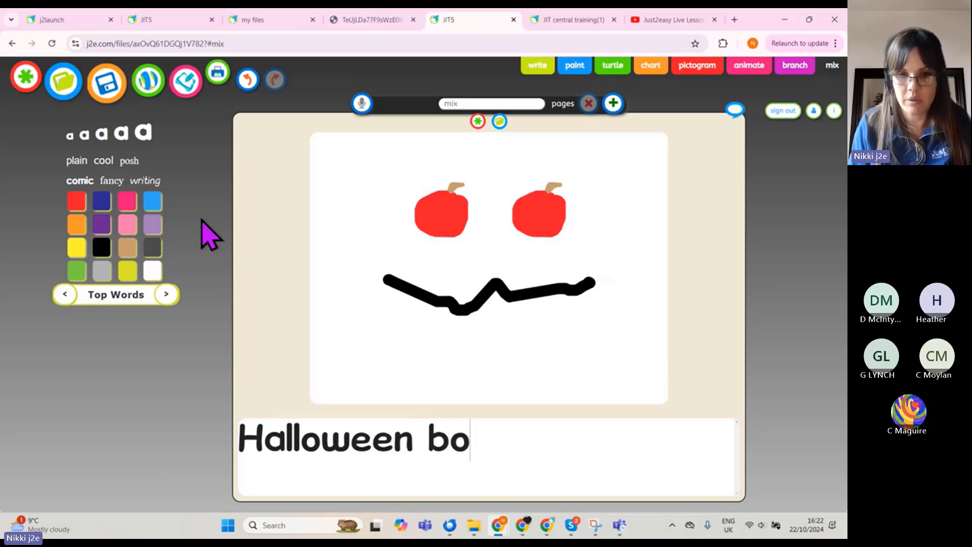
text(ok by Miss)
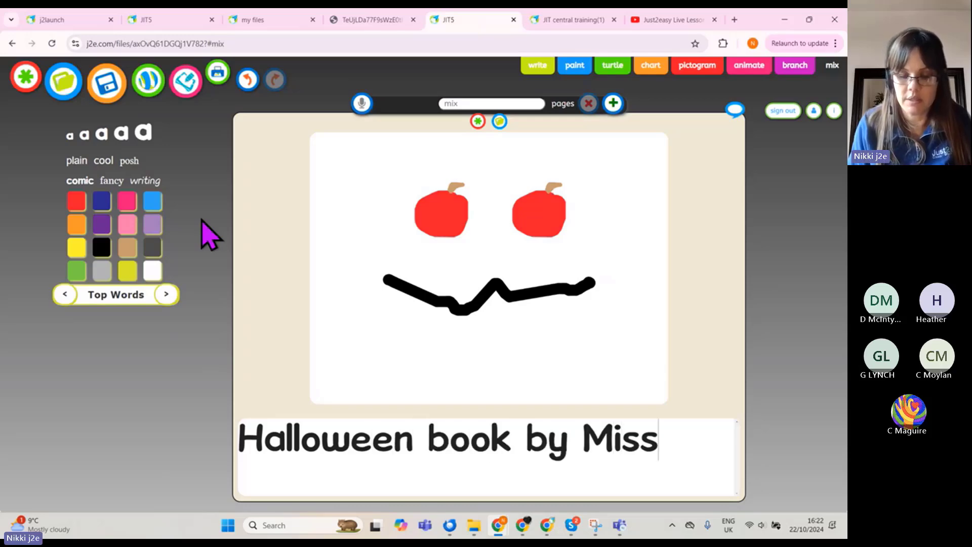
text( Kimbell)
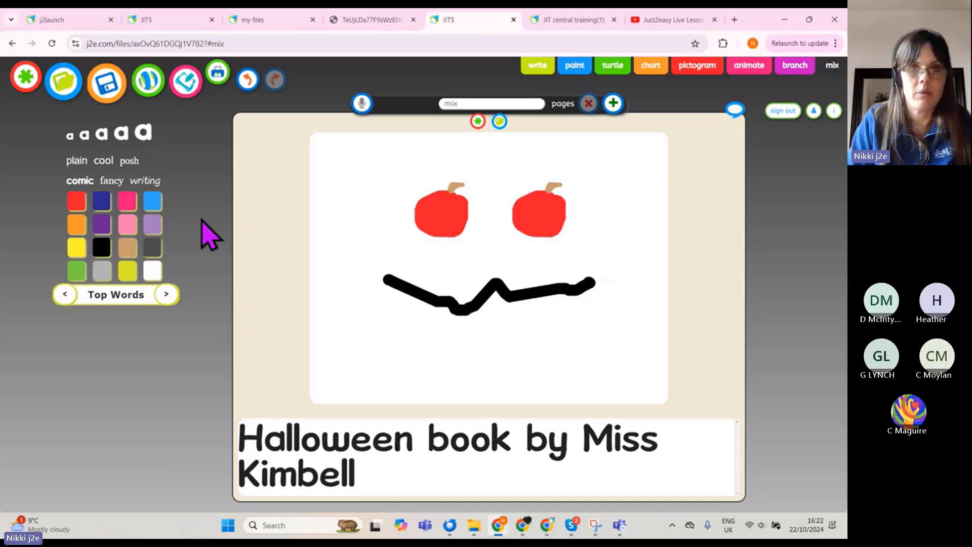
- Format the book title in the second-largest size and the posh font after trying the writing font, and open the Top Words list
click(130, 141)
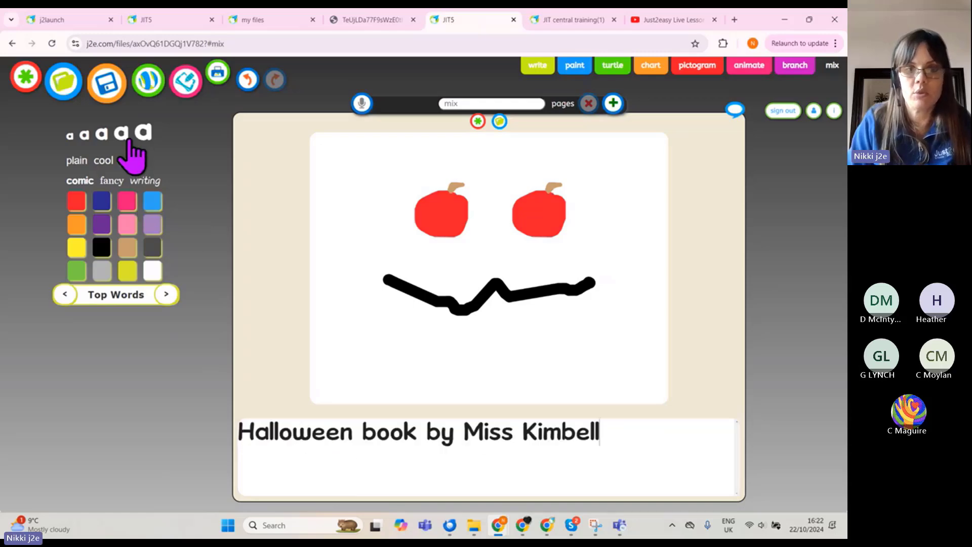
click(99, 298)
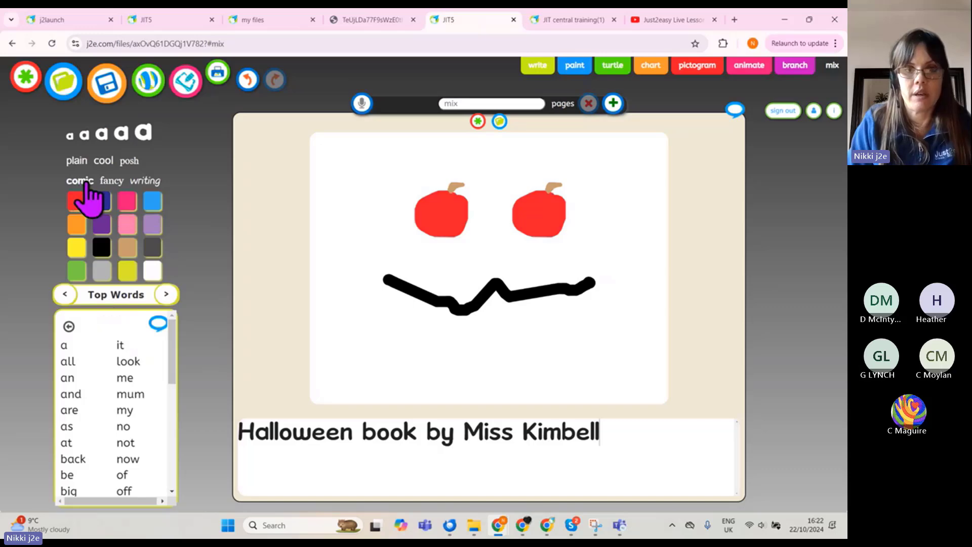
click(145, 180)
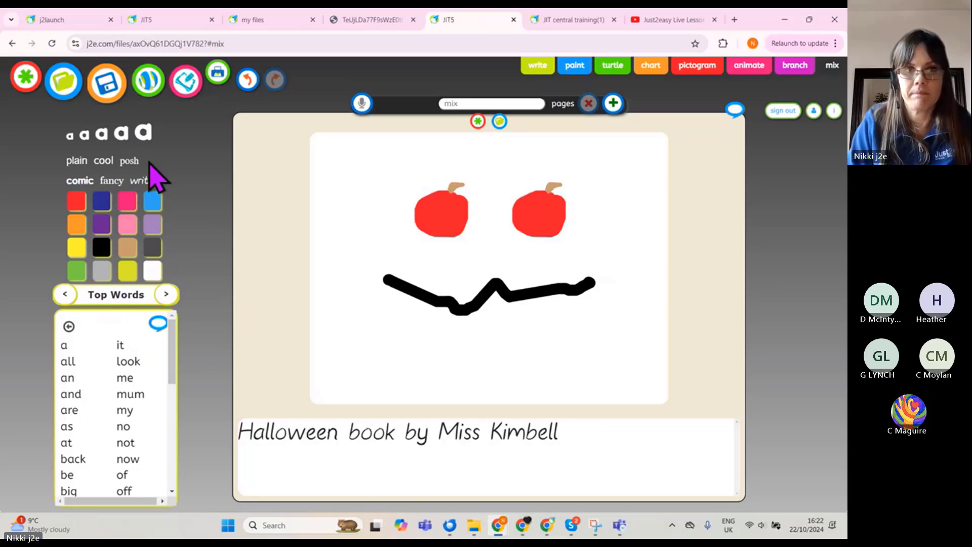
click(129, 161)
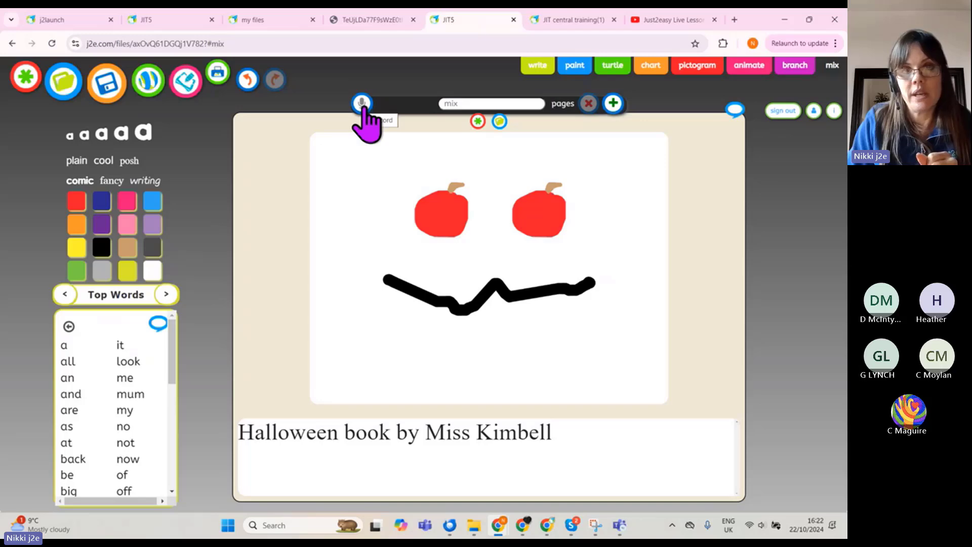
- Record a short voice clip for the first mix page and keep it under the name "unnamed"
click(361, 104)
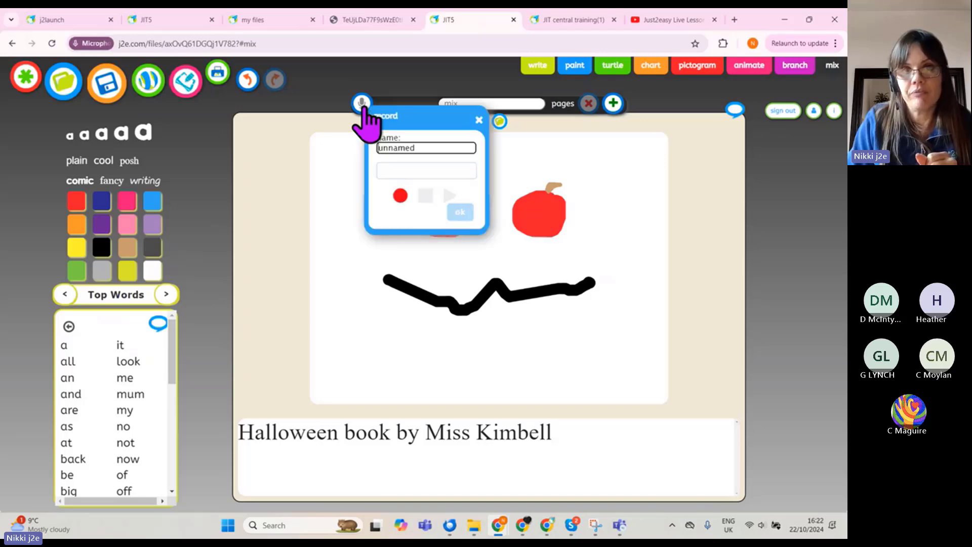
click(401, 196)
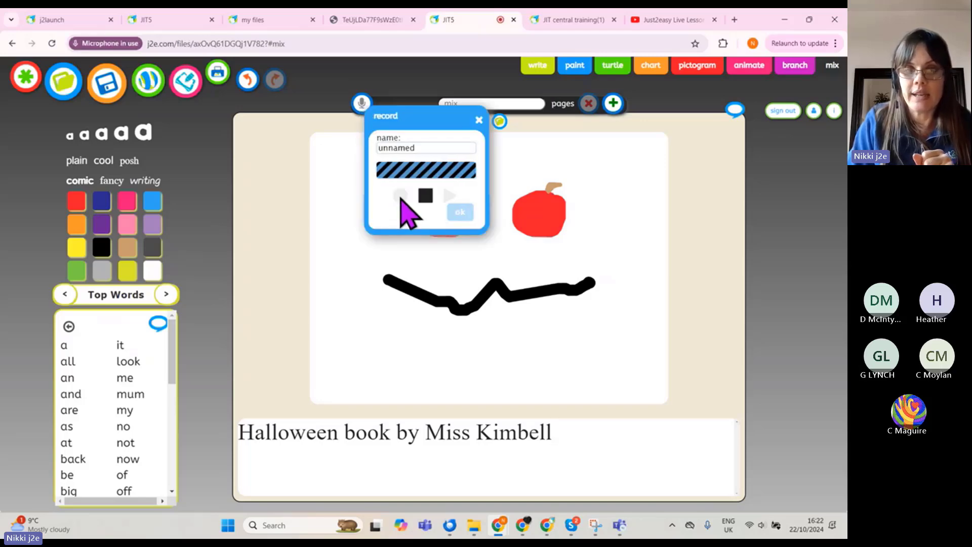
click(424, 198)
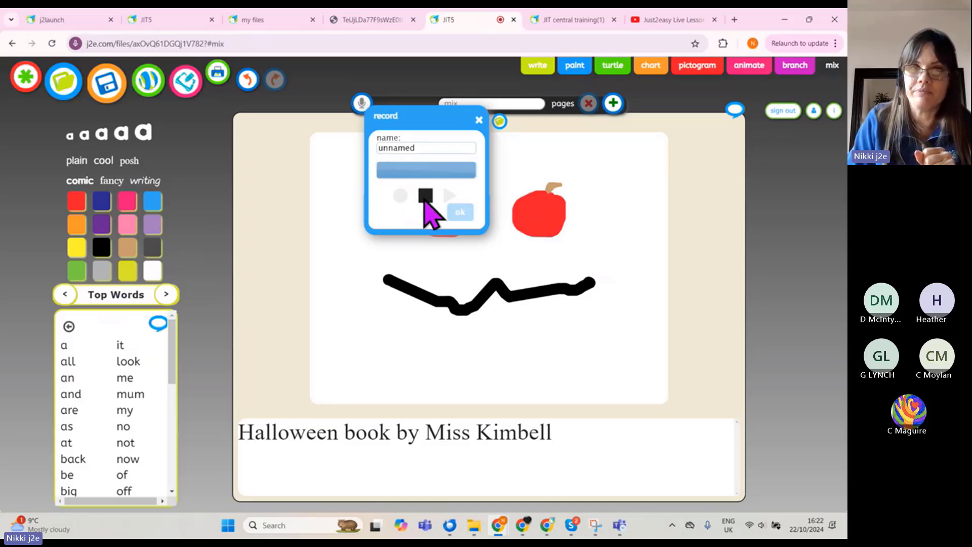
click(460, 212)
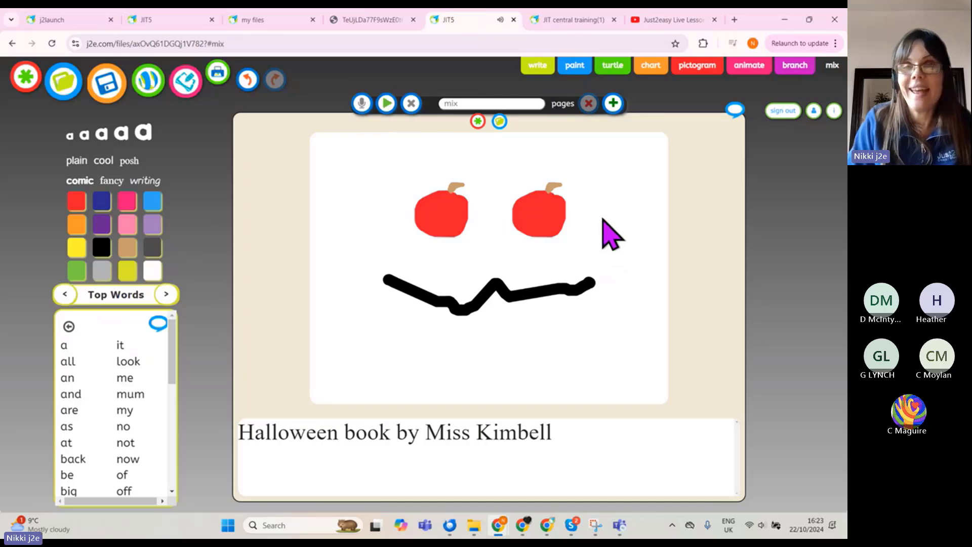
- Add a second page using the layout with a pink animate area beside a "write about your work" text column
click(612, 104)
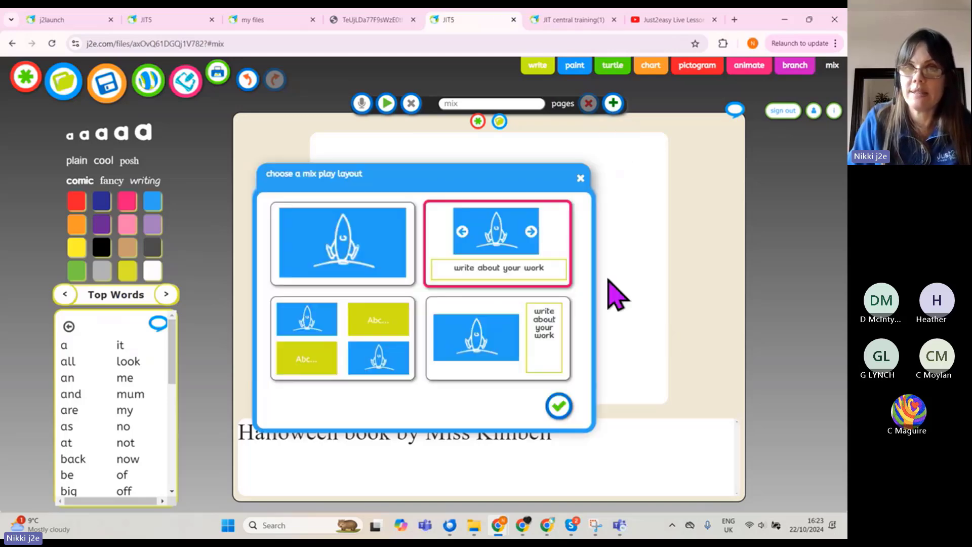
click(531, 232)
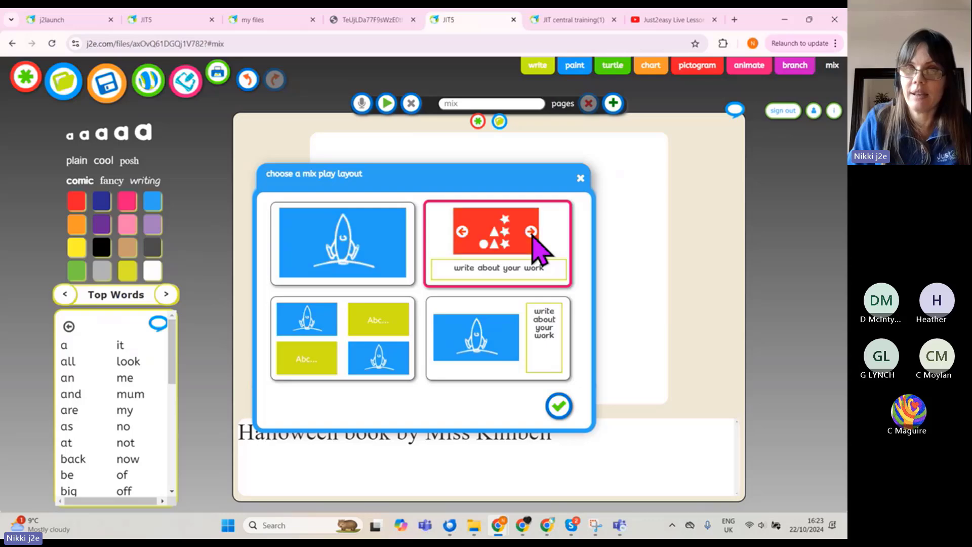
click(532, 234)
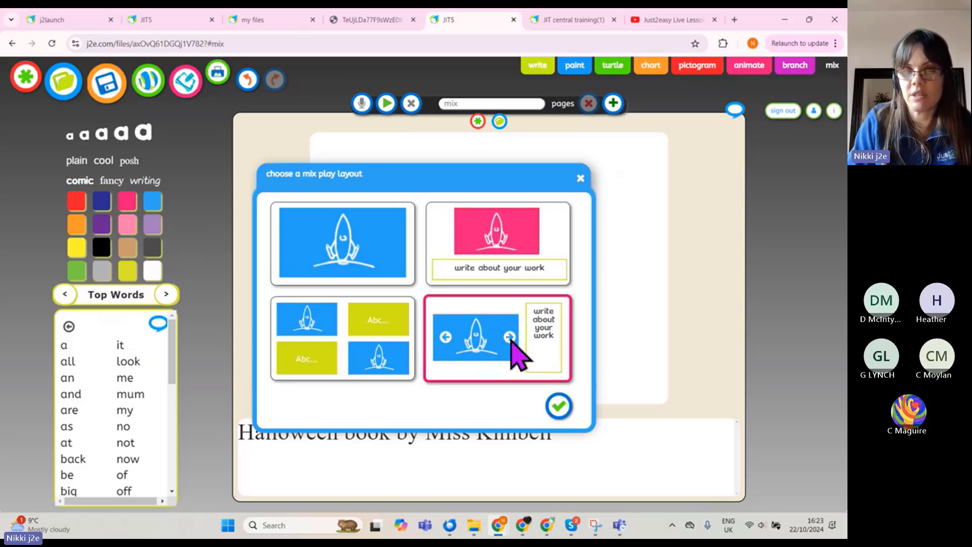
click(510, 338)
click(510, 337)
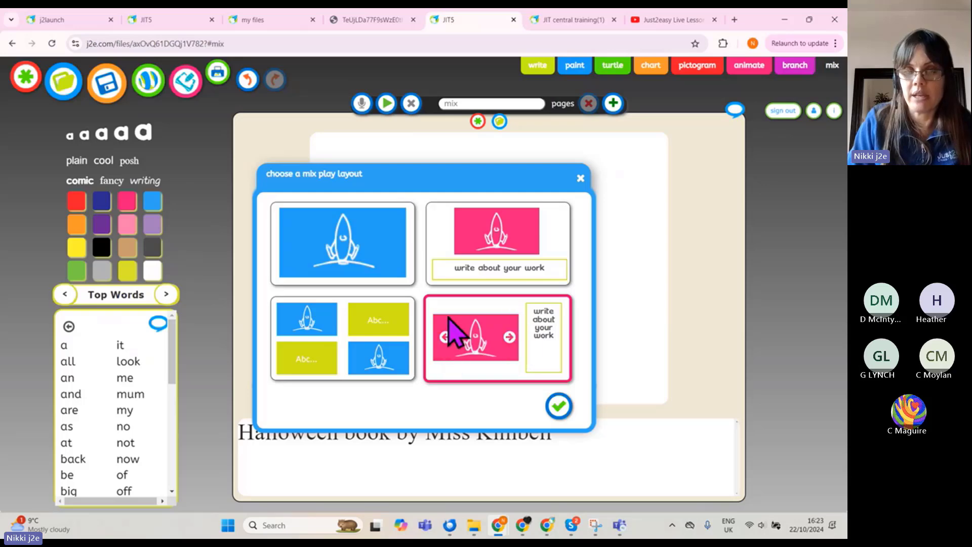
click(554, 410)
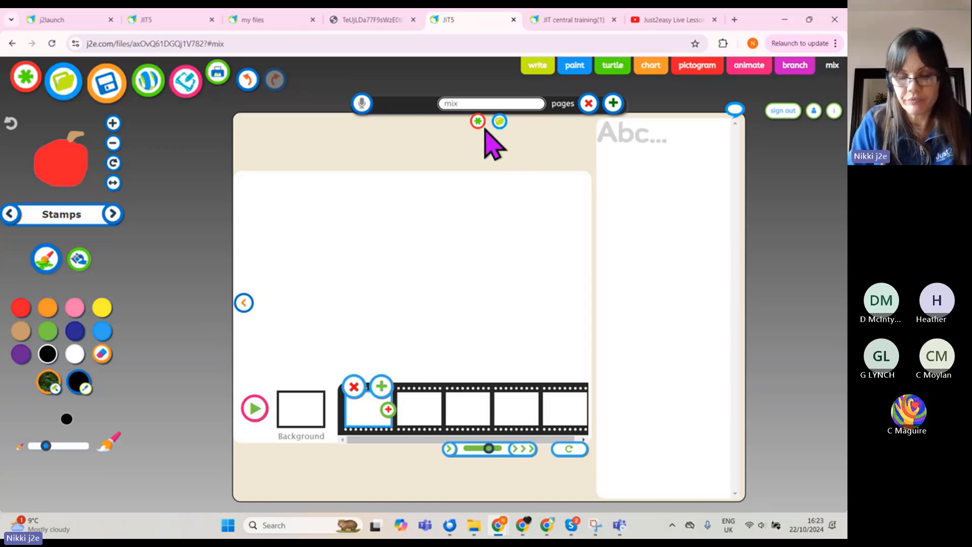
- Look at the animate templates and own saved files, and load the halloween animation from the pupil files into the new page
scroll(491, 144, up, 5)
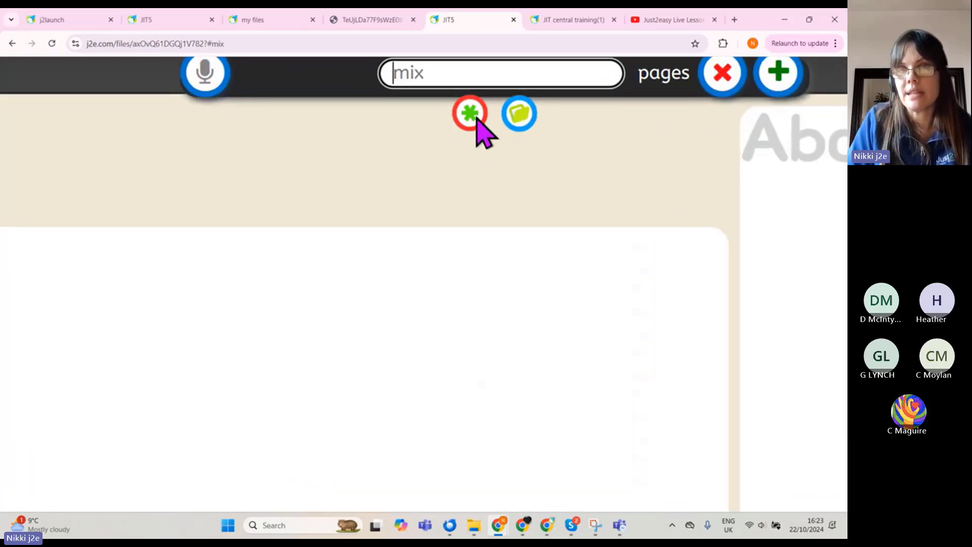
click(475, 120)
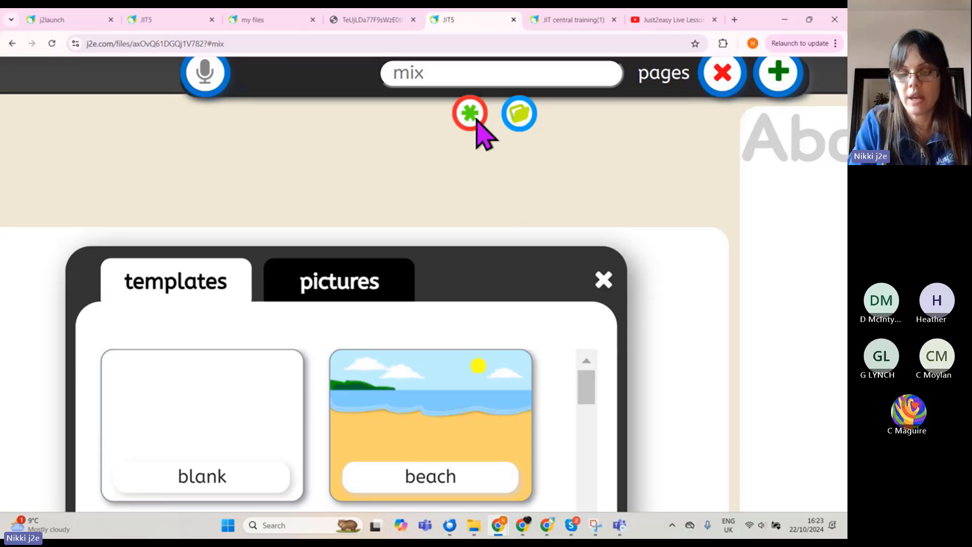
scroll(478, 133, down, 3)
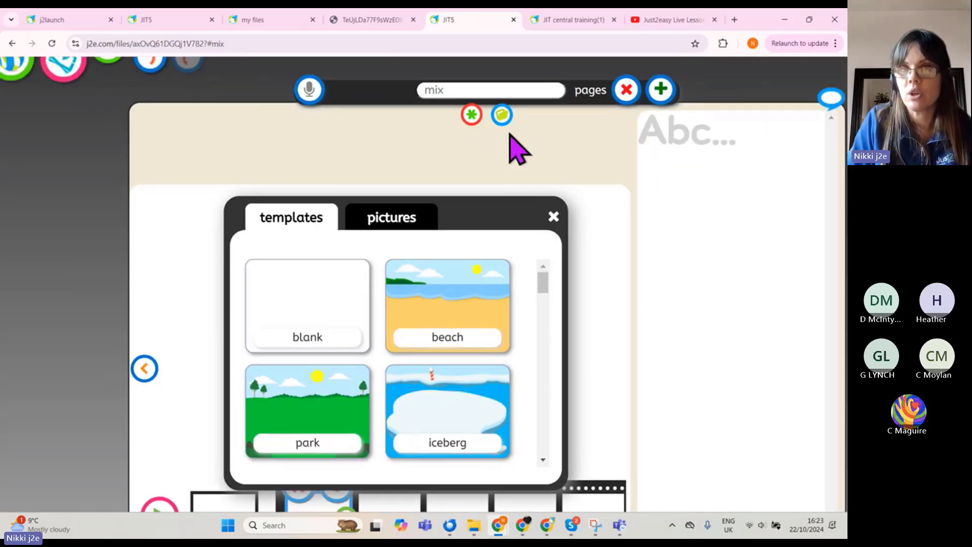
click(502, 116)
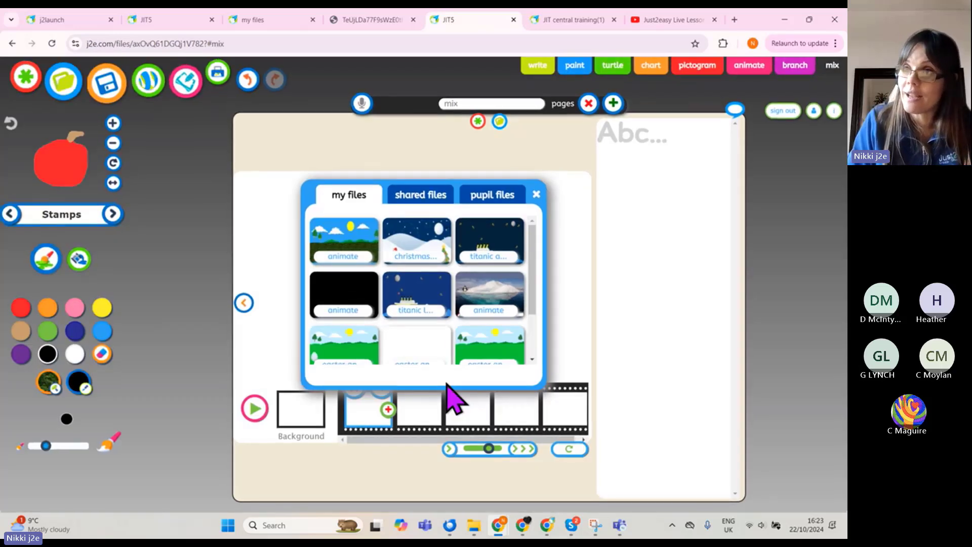
click(486, 202)
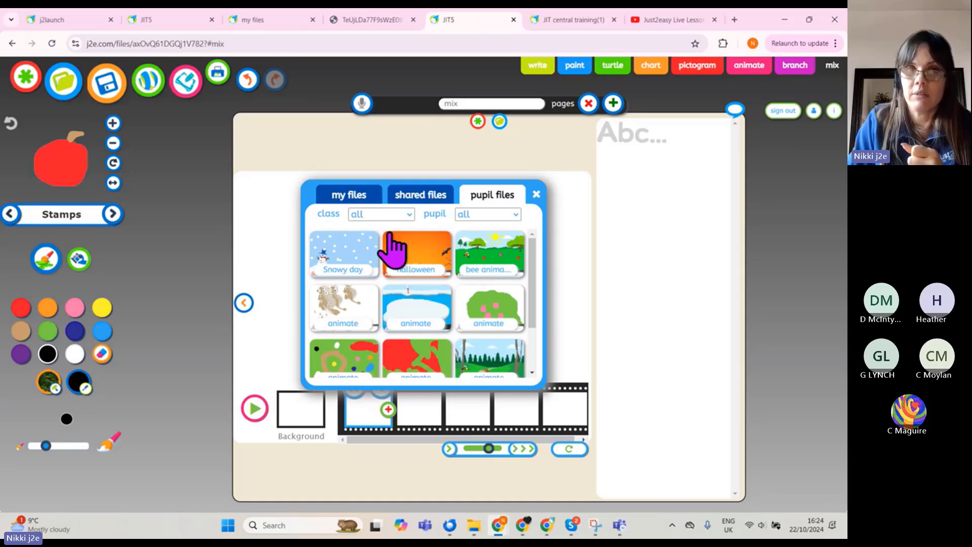
click(415, 253)
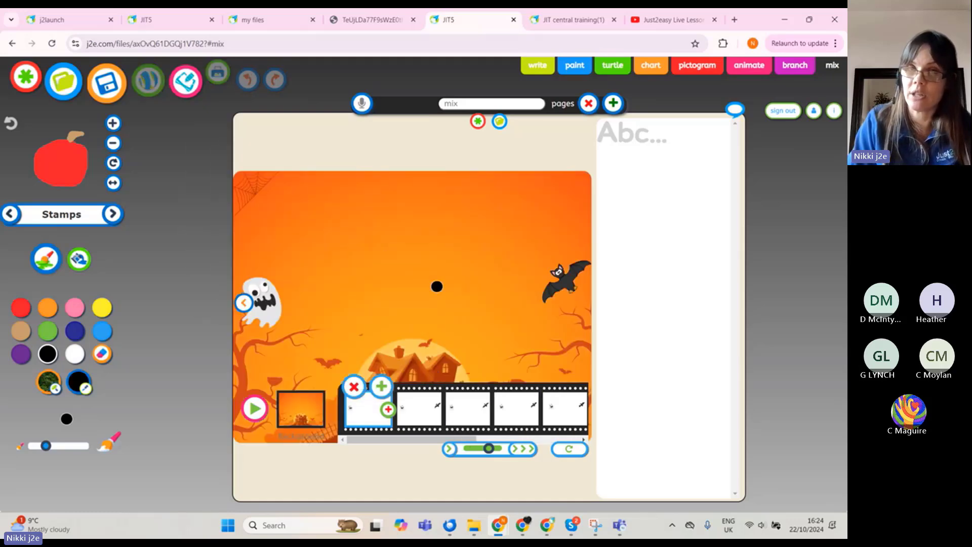
- Caption the page with the pupil's name and "halloween animation" in the second-smallest text size, and preview the animation
click(628, 174)
text(Ha)
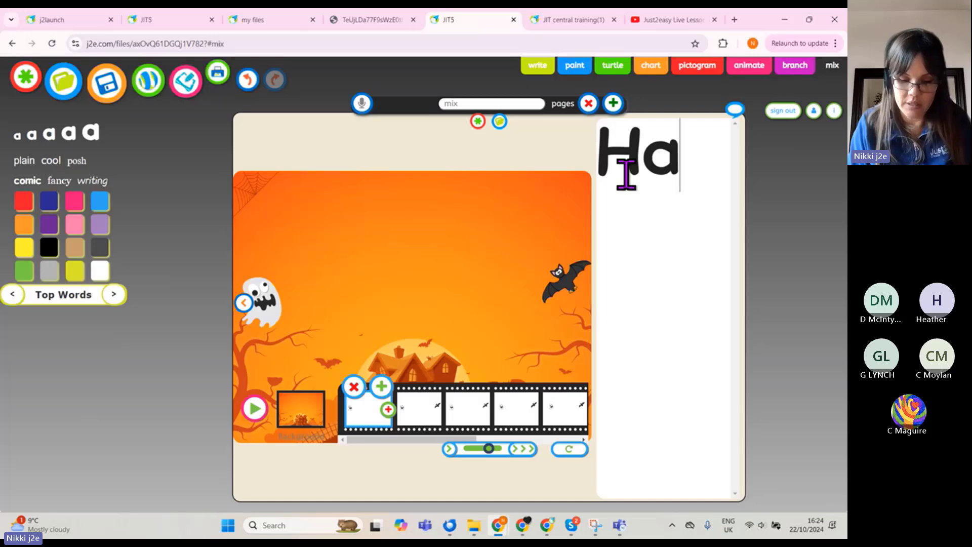
text(rry's hallo)
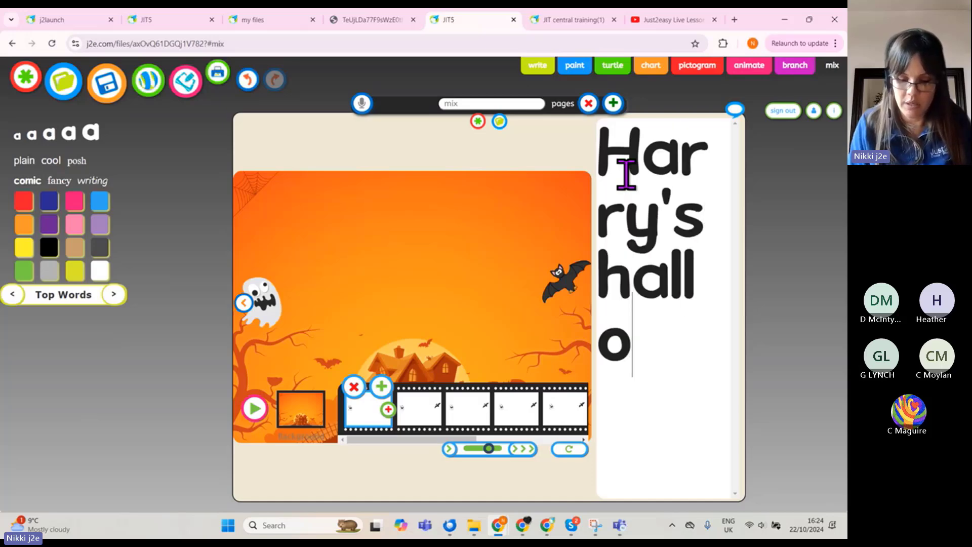
text(ween animation)
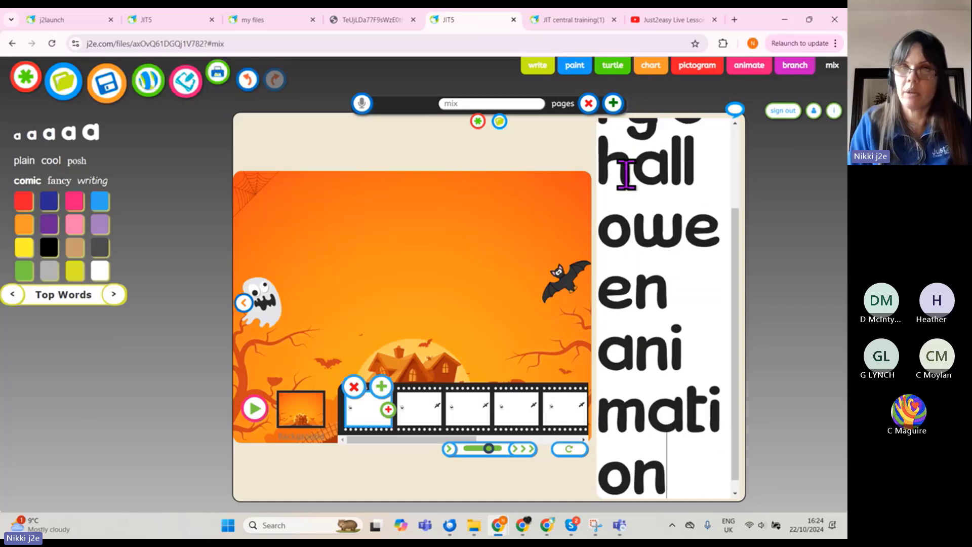
click(31, 135)
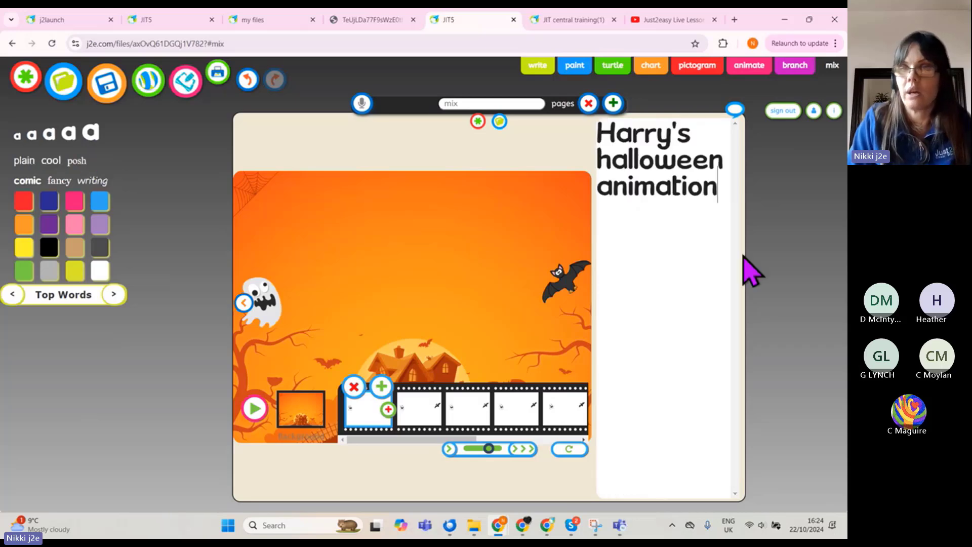
click(254, 408)
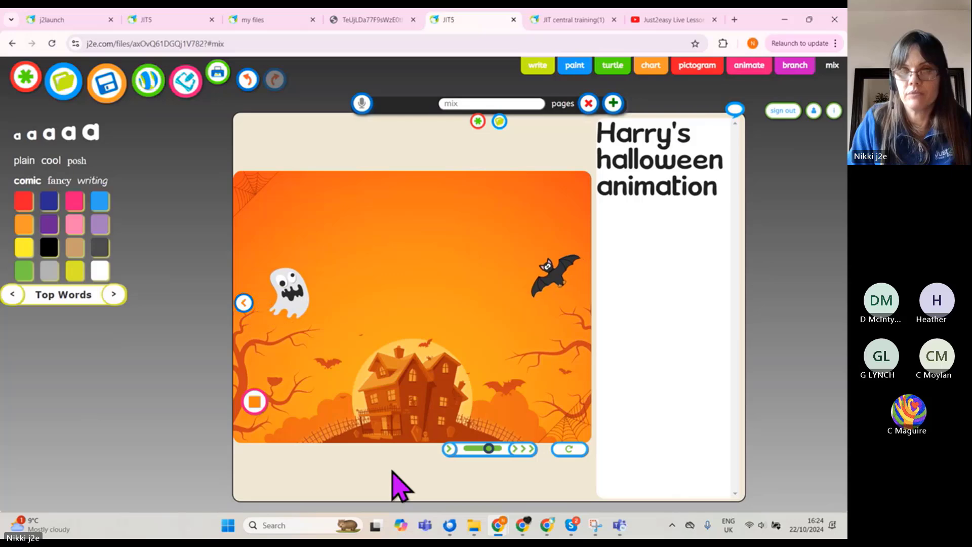
click(254, 403)
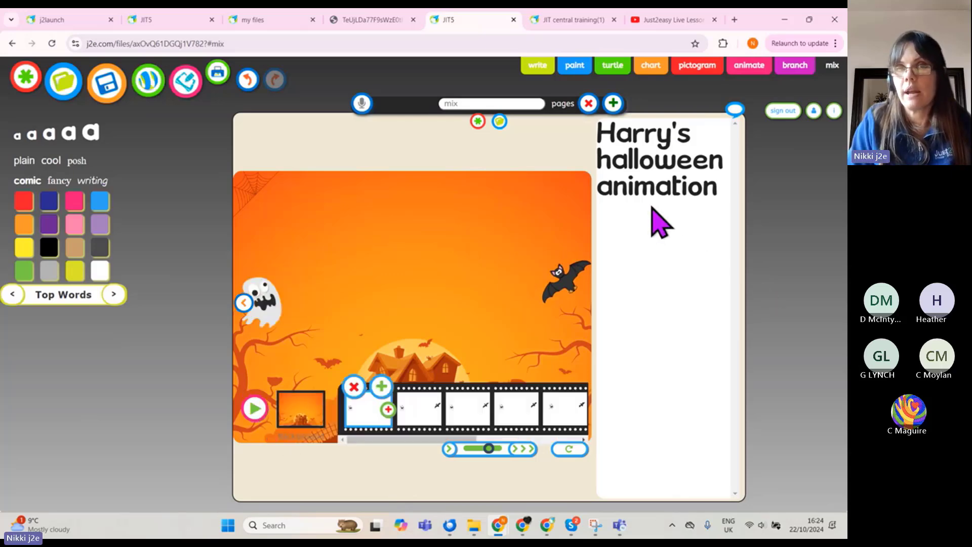
- Record a voice clip for the halloween animation page, keep it as "unnamed" and play it back
click(359, 105)
click(394, 195)
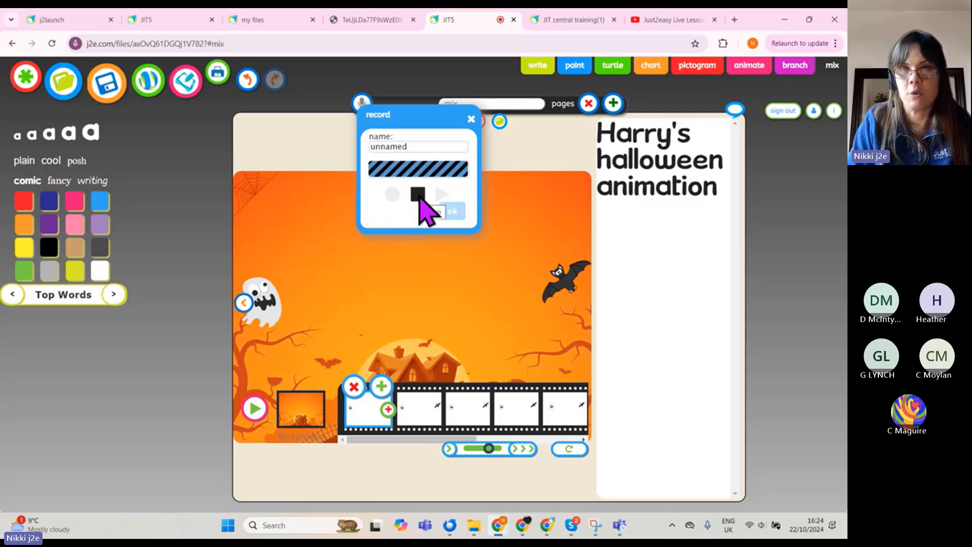
click(419, 197)
click(456, 212)
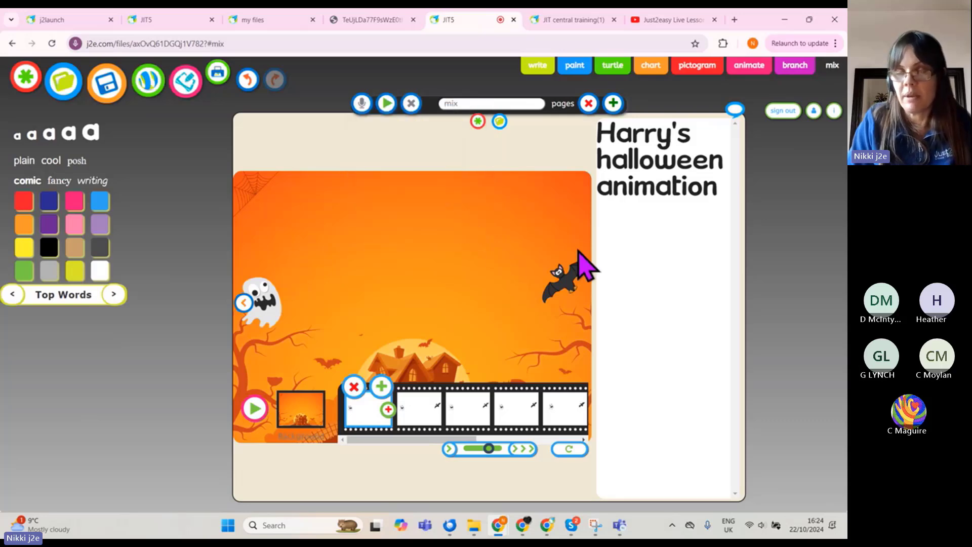
click(386, 103)
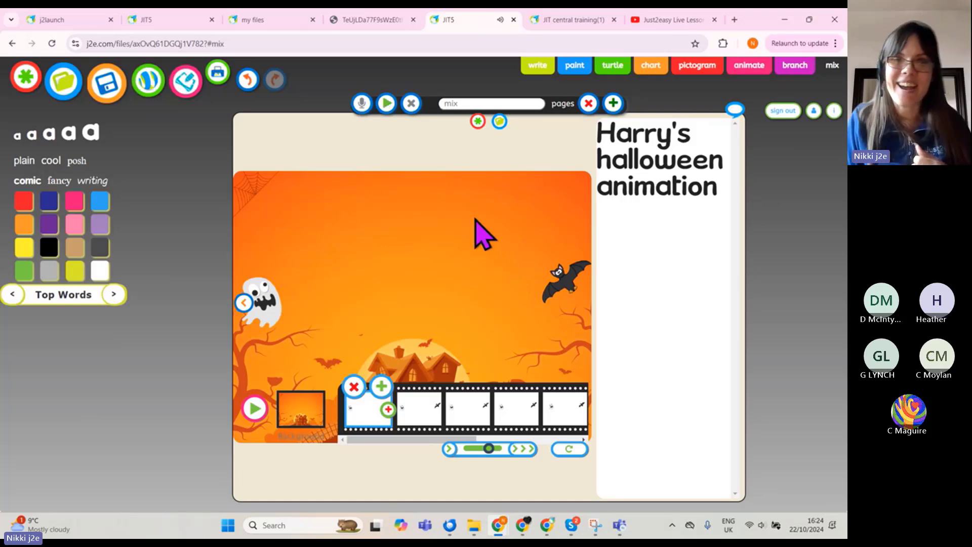
- Look at the layouts offered for another page without adding one, and save the mix book
click(613, 105)
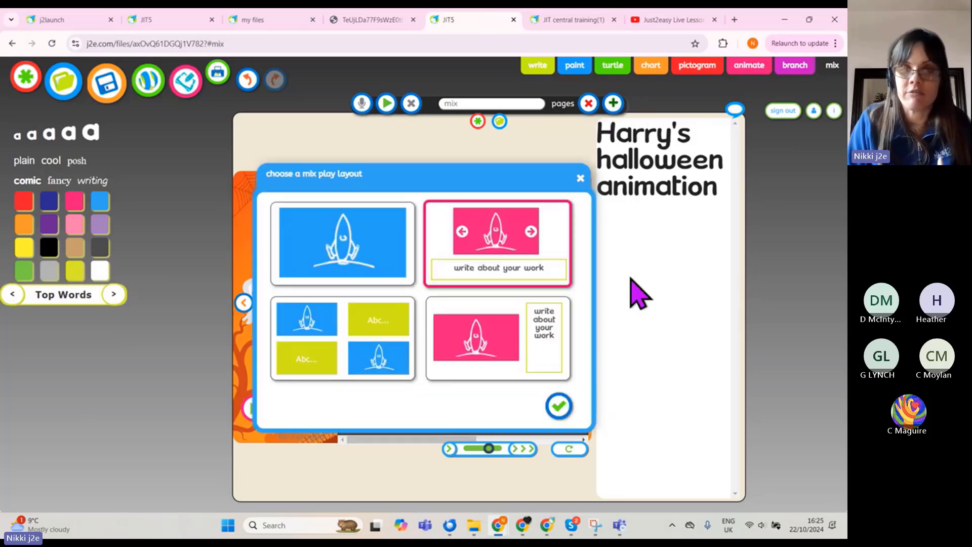
click(581, 179)
click(100, 89)
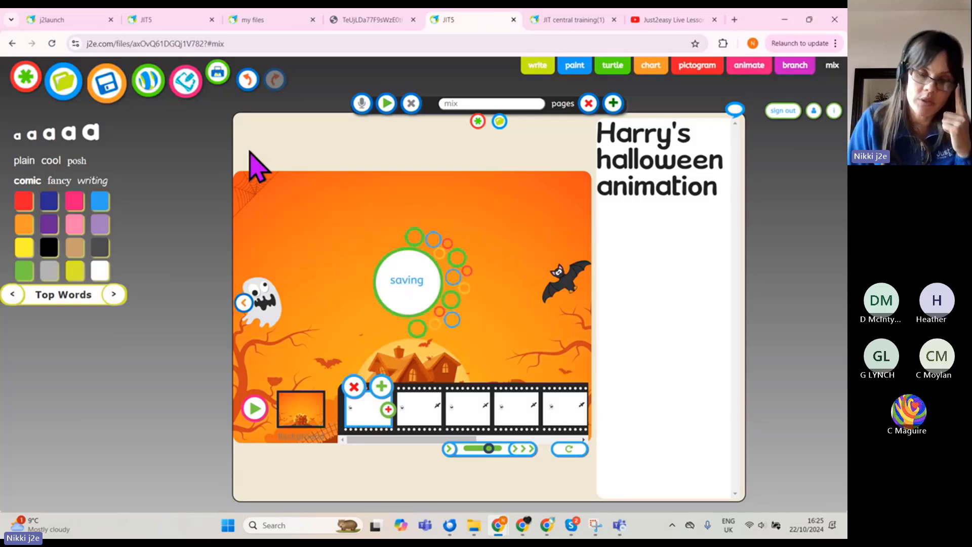
- Open "The Kidnapper" mix example from the next slide of the JIT central training presentation and read through to its fourth page
click(549, 20)
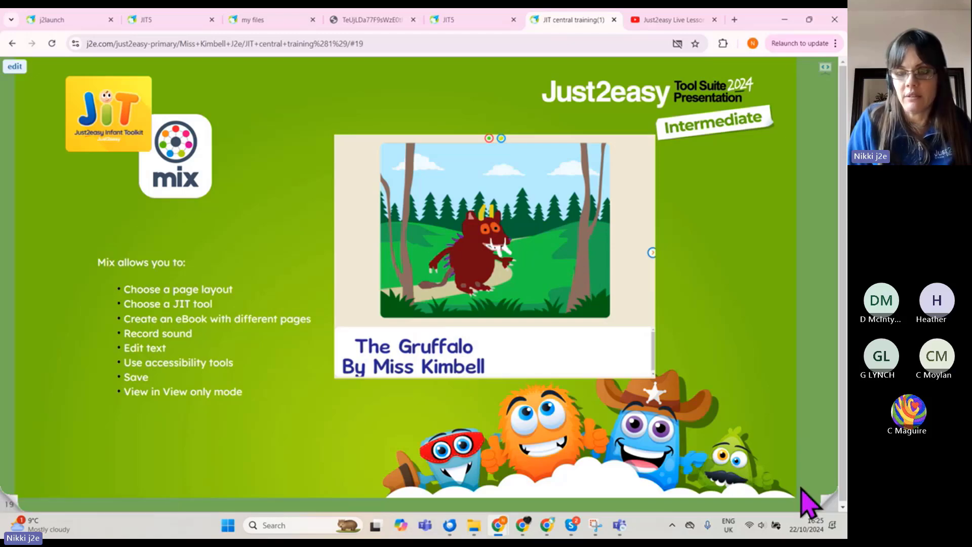
click(819, 501)
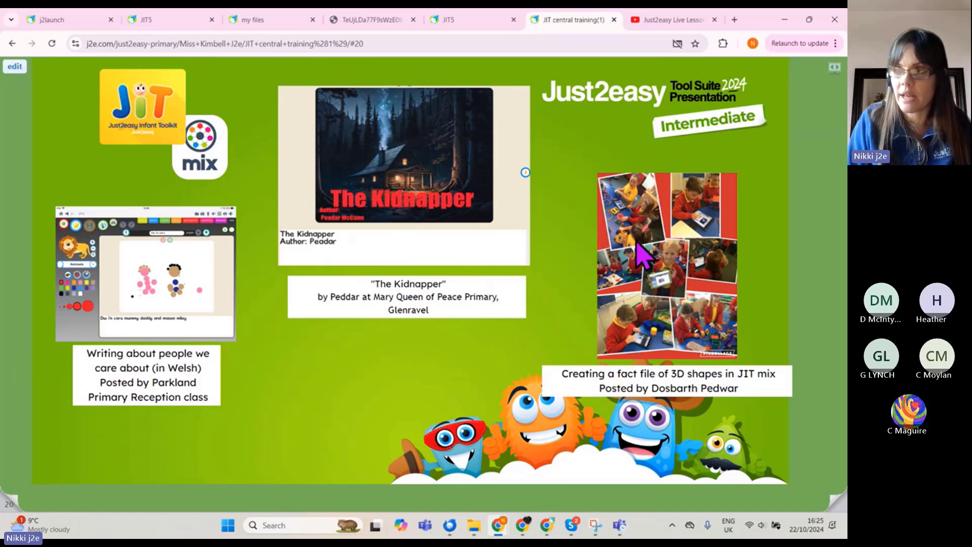
click(411, 175)
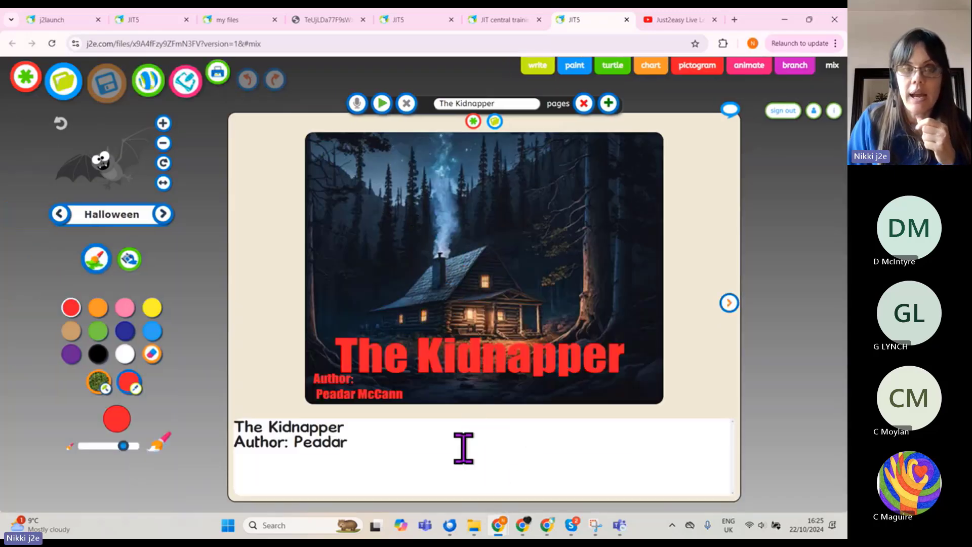
click(729, 303)
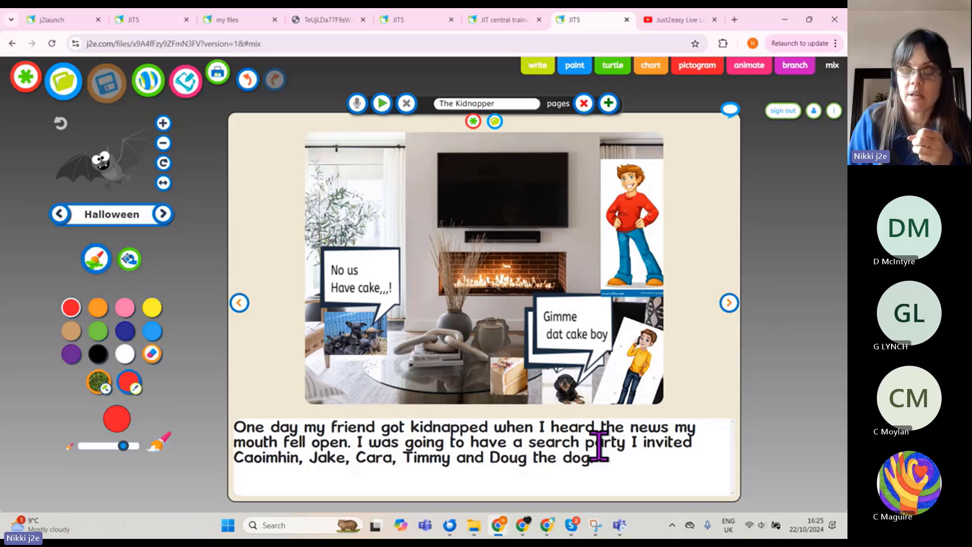
click(729, 304)
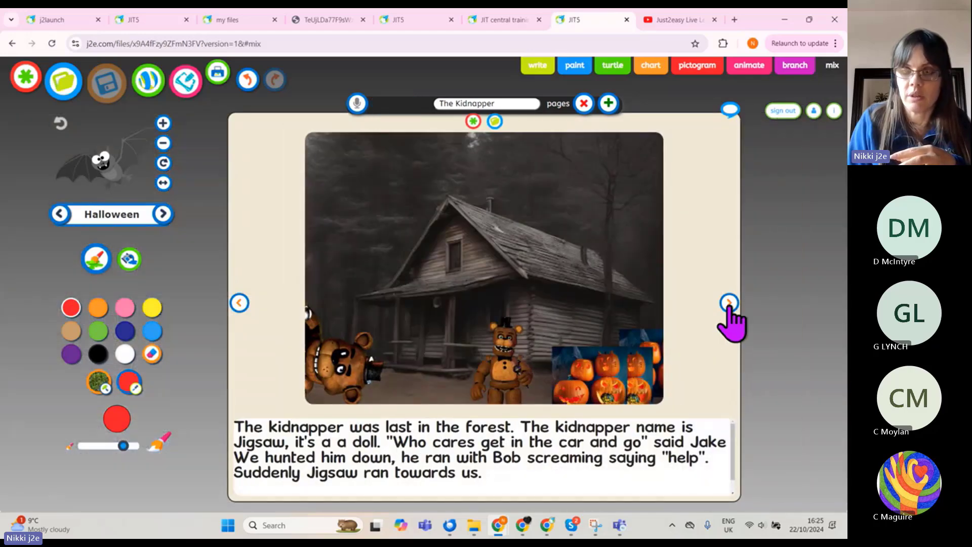
click(727, 304)
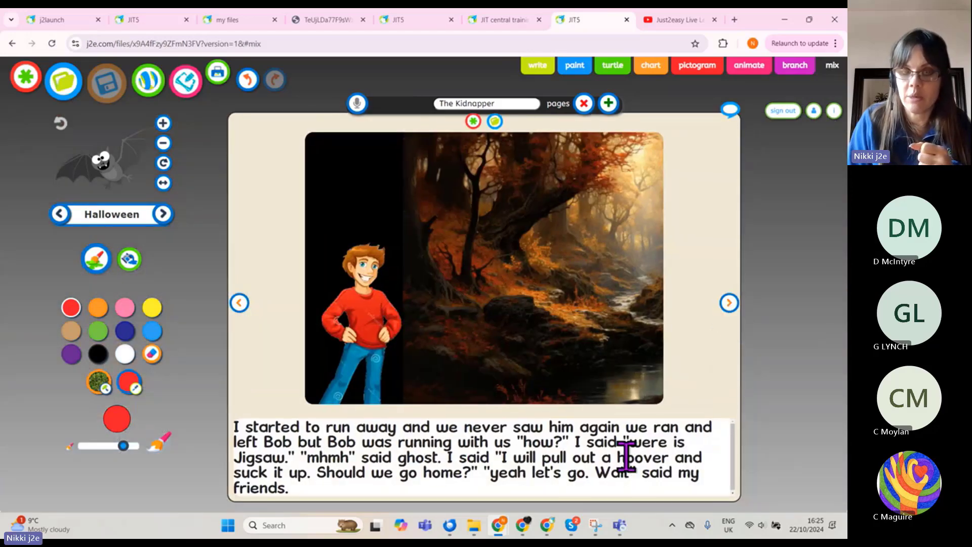
- Return to the JIT central training presentation and advance past the SMART rules slide to the branch slide
click(500, 20)
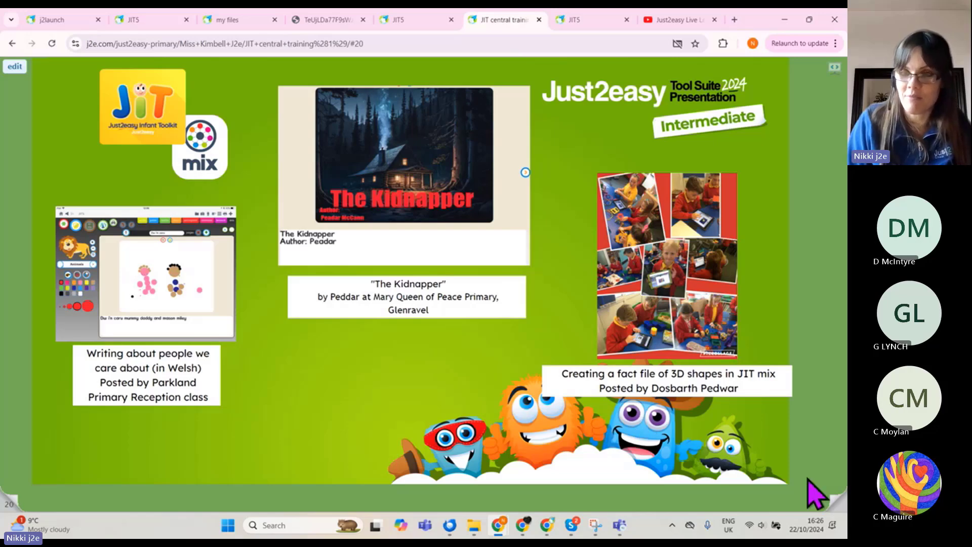
click(835, 503)
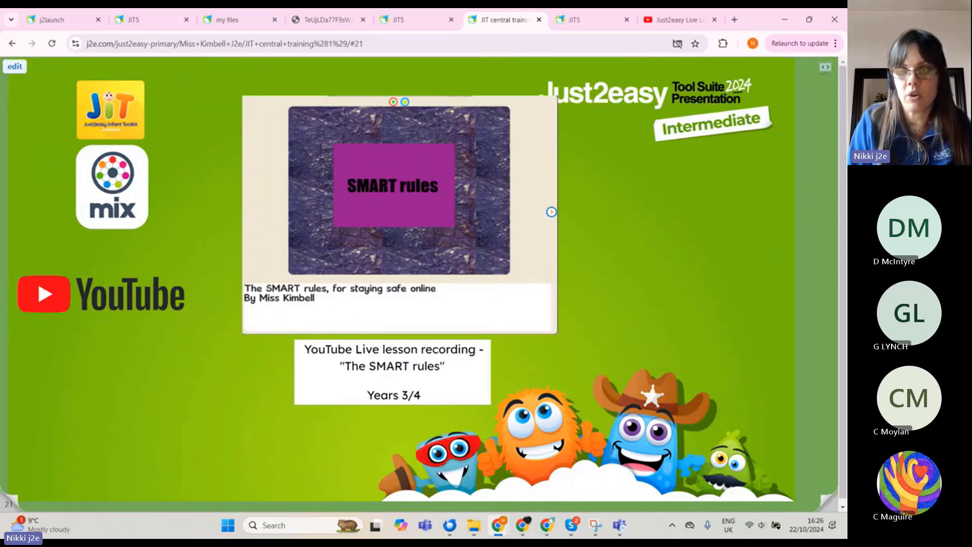
click(822, 508)
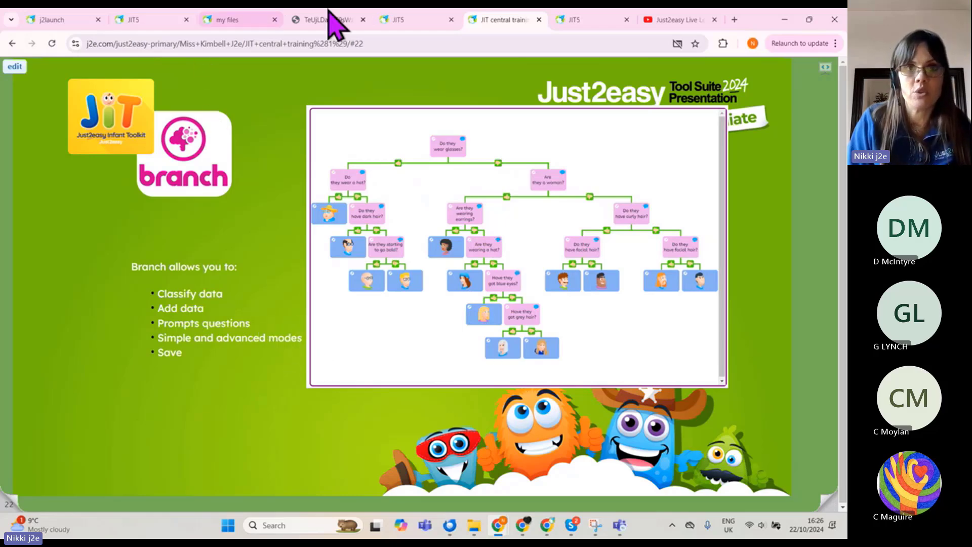
- Switch back to the JIT5 file and start the branch tool with the blank template
click(407, 21)
click(794, 65)
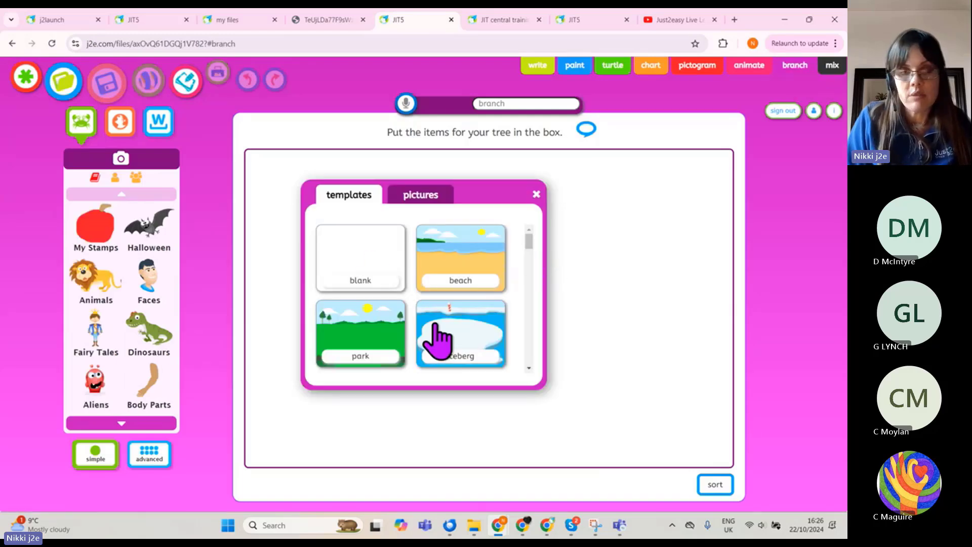
click(371, 272)
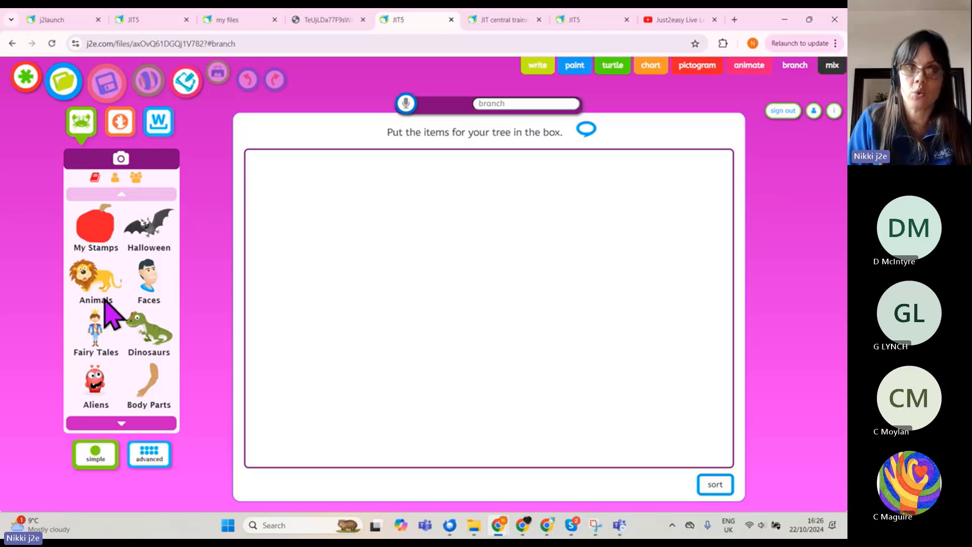
- Add the lion, aardvark, badger and green bird from the Animals stamps to the branch item box
click(98, 275)
drag(104, 269, 332, 258)
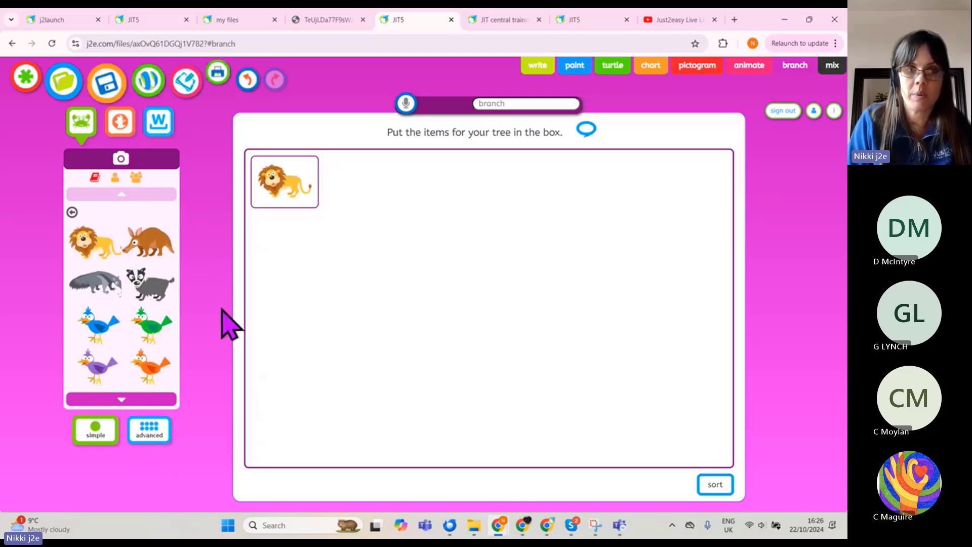
drag(163, 250, 358, 299)
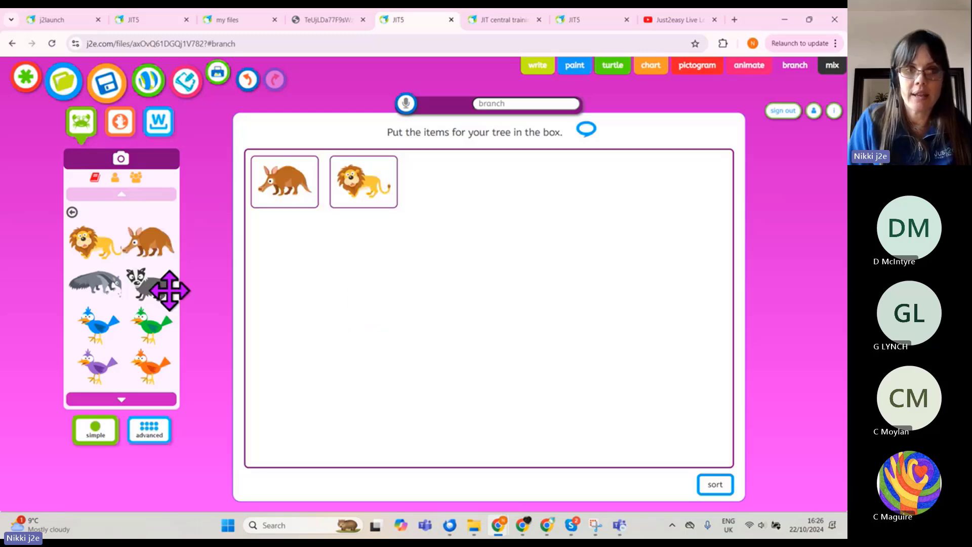
drag(170, 290, 386, 336)
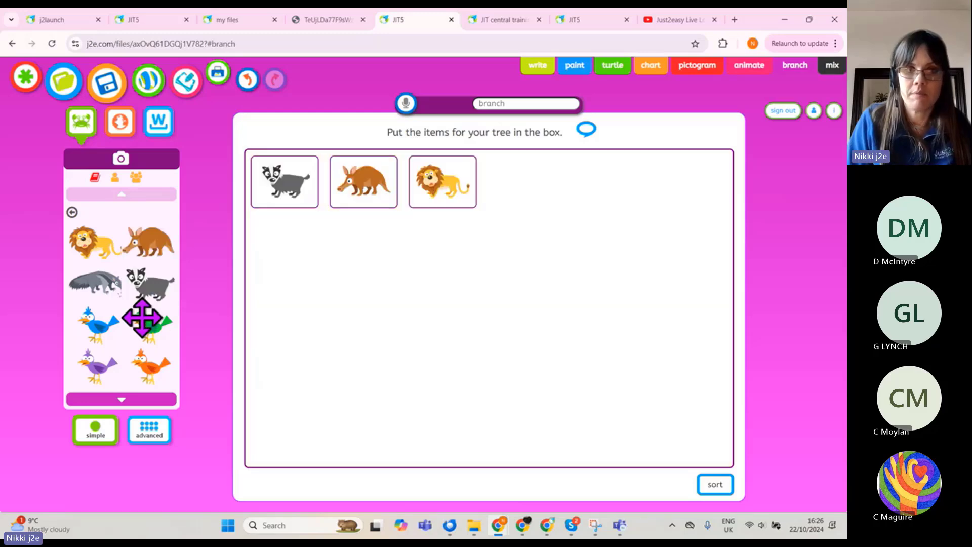
drag(142, 318, 317, 293)
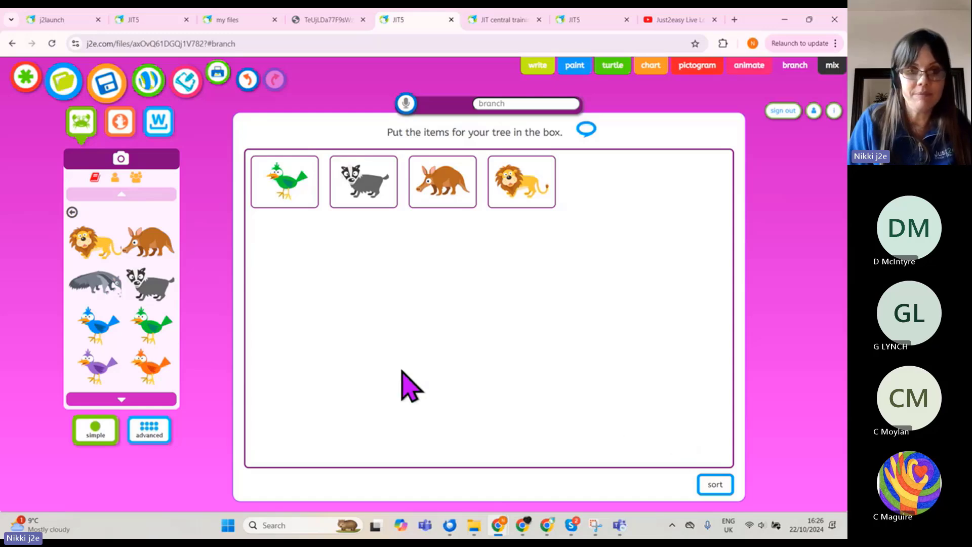
- Look at the name and description fields on the items in advanced mode, and return to simple mode
mouse_move(282, 167)
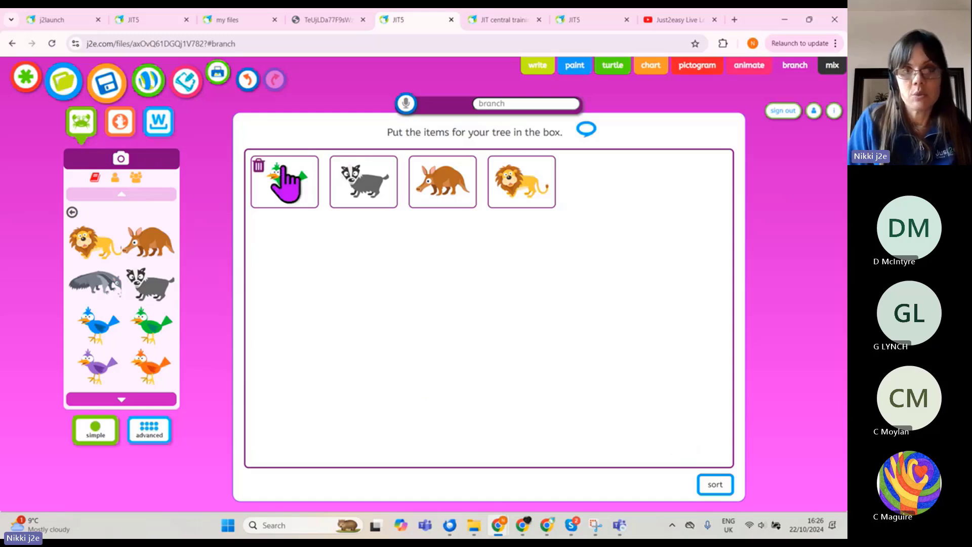
click(152, 433)
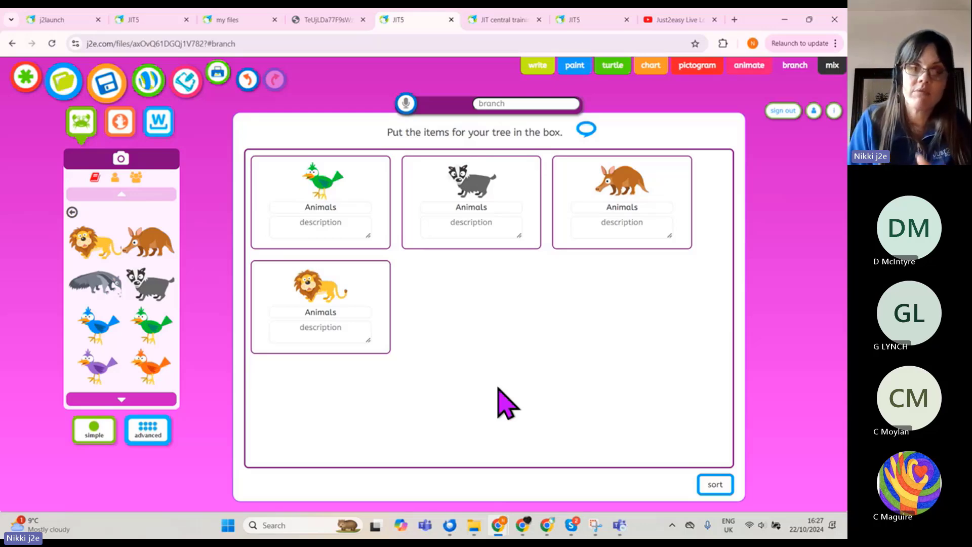
mouse_move(325, 230)
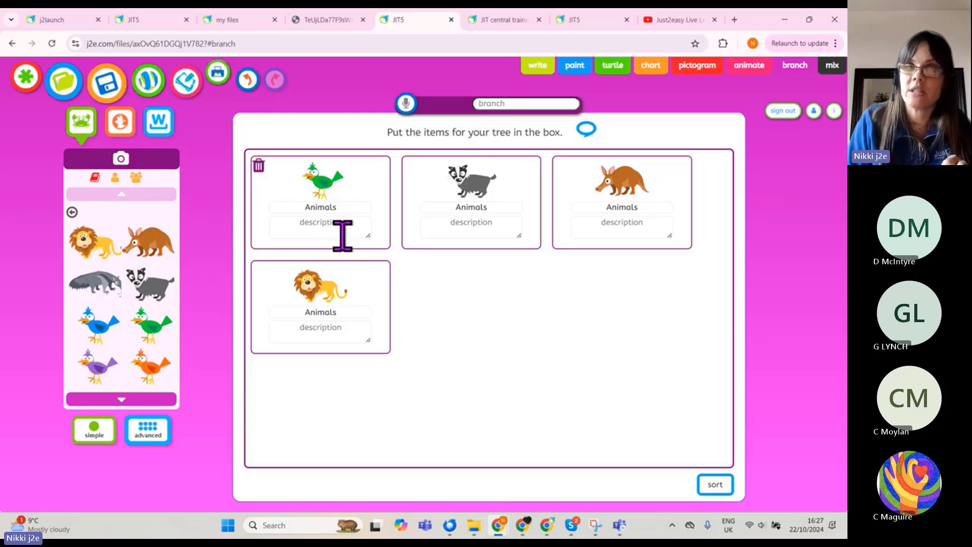
click(89, 435)
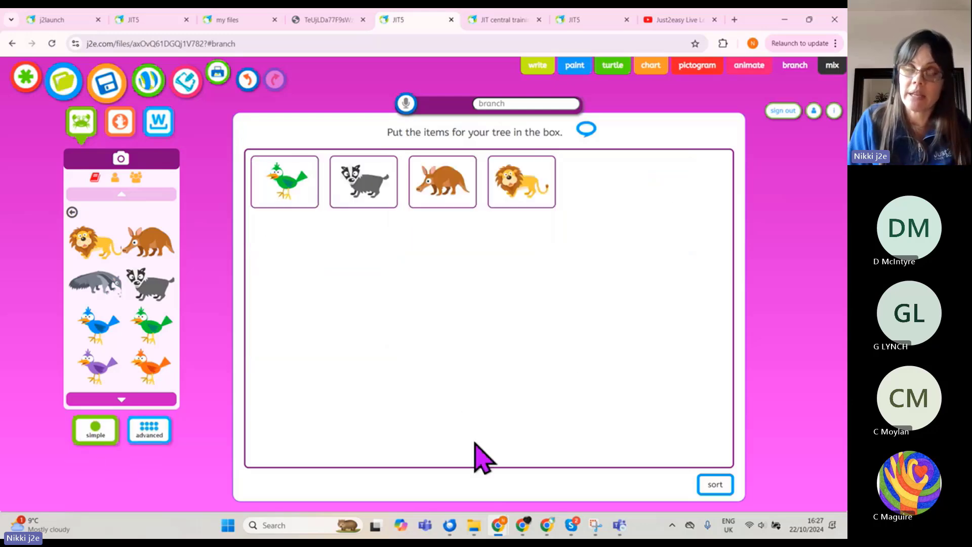
- Start sorting with the question "Can I fly?", placing the green bird under yes and the badger, aardvark and lion under no
click(716, 492)
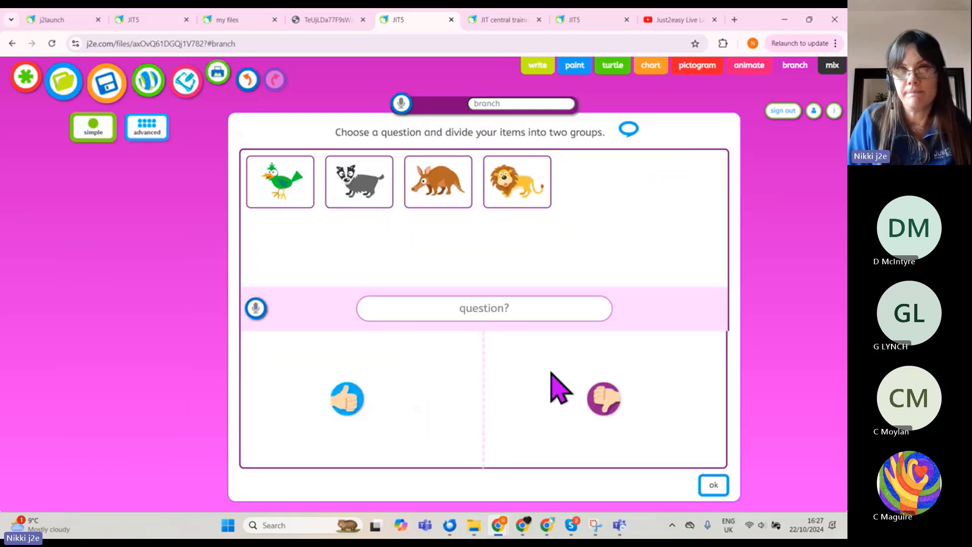
click(491, 295)
text(Can n fly?)
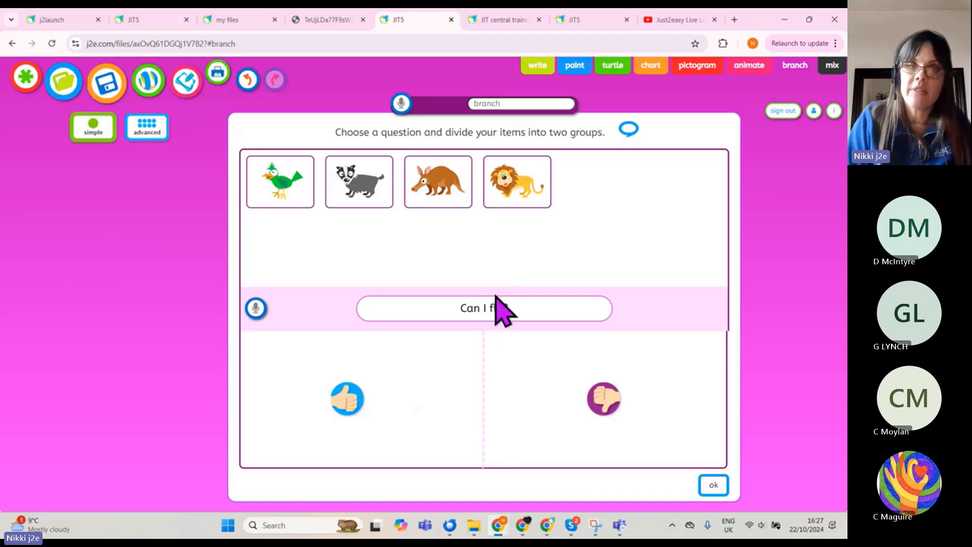
drag(278, 189, 303, 405)
drag(284, 169, 516, 365)
drag(291, 196, 561, 361)
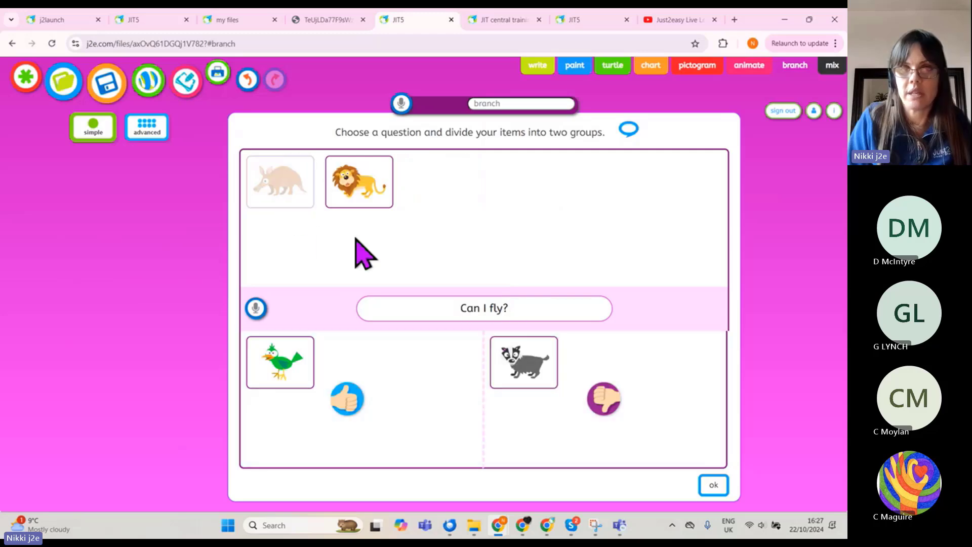
drag(282, 202, 649, 383)
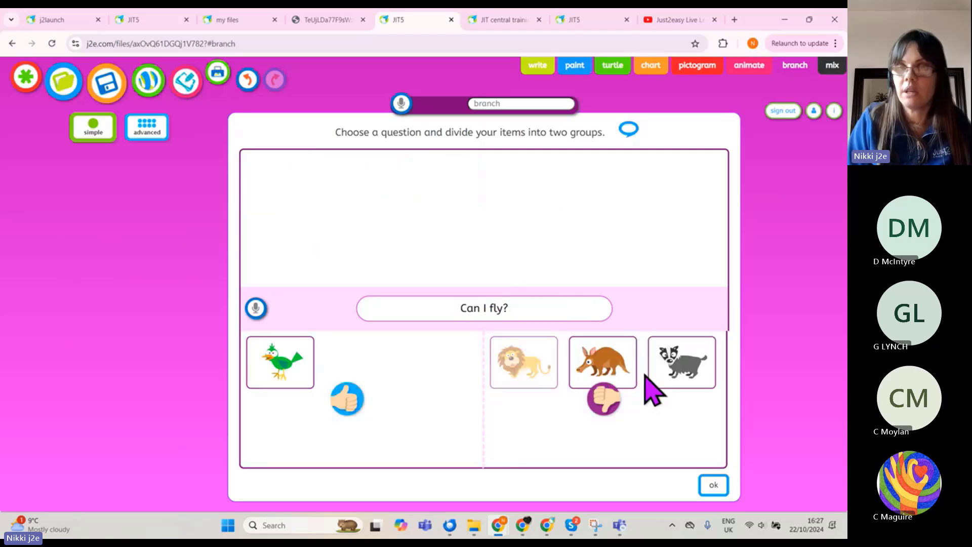
click(720, 493)
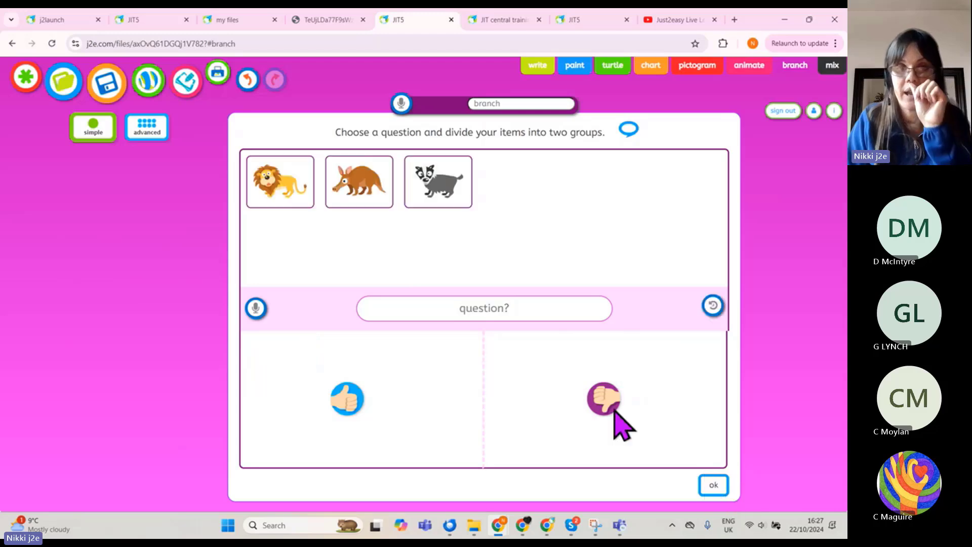
- Divide the remaining animals with the question "Do I eat ants?", placing the aardvark under yes and the lion and badger under no
click(520, 311)
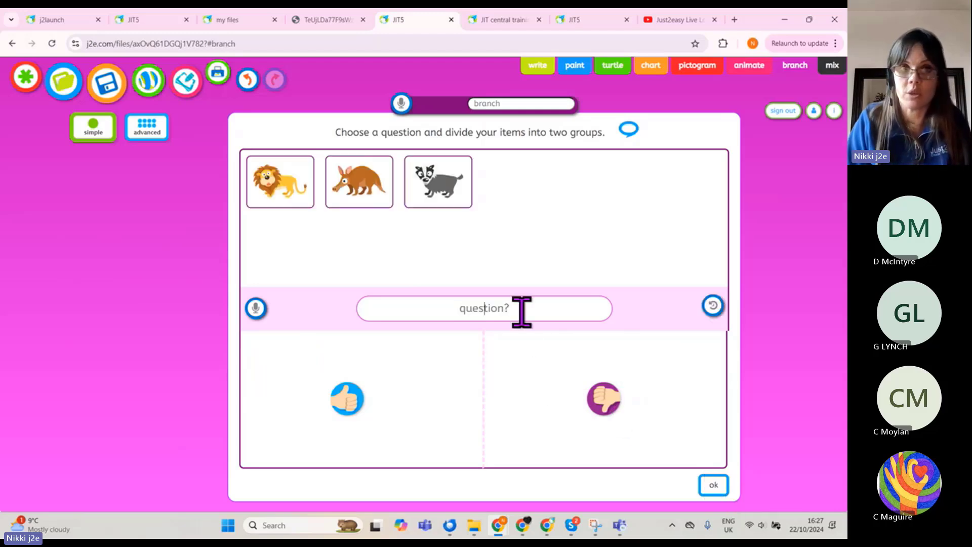
text(Do )
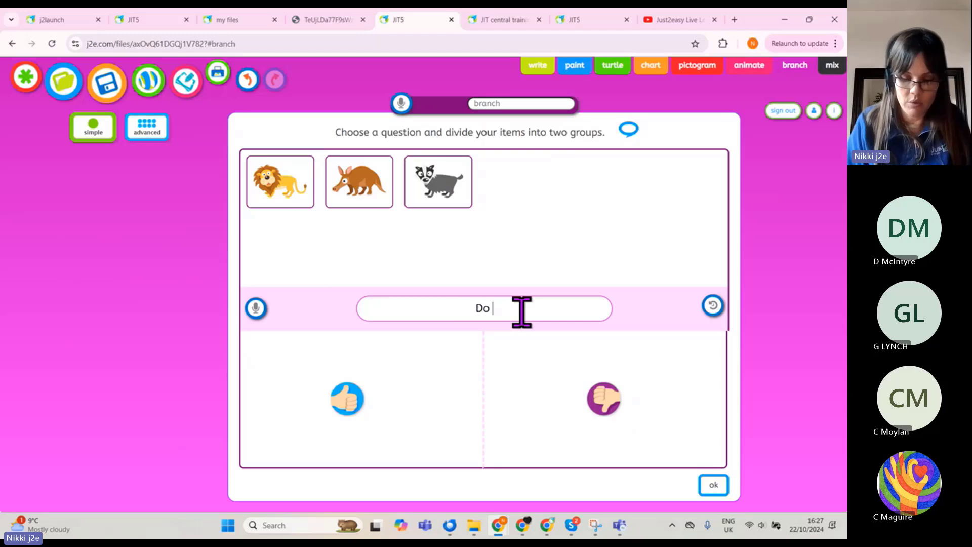
text(I eat ants?)
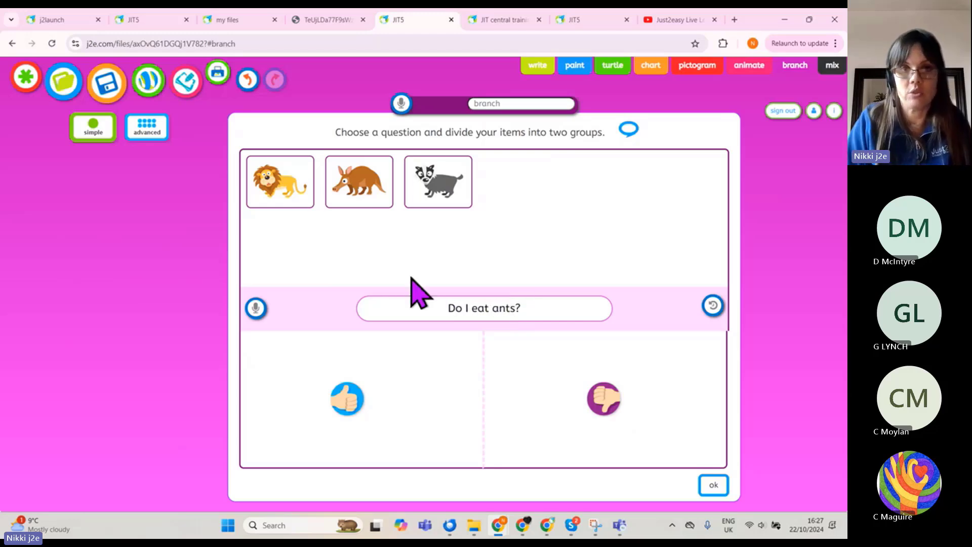
drag(359, 185, 356, 372)
drag(271, 202, 532, 387)
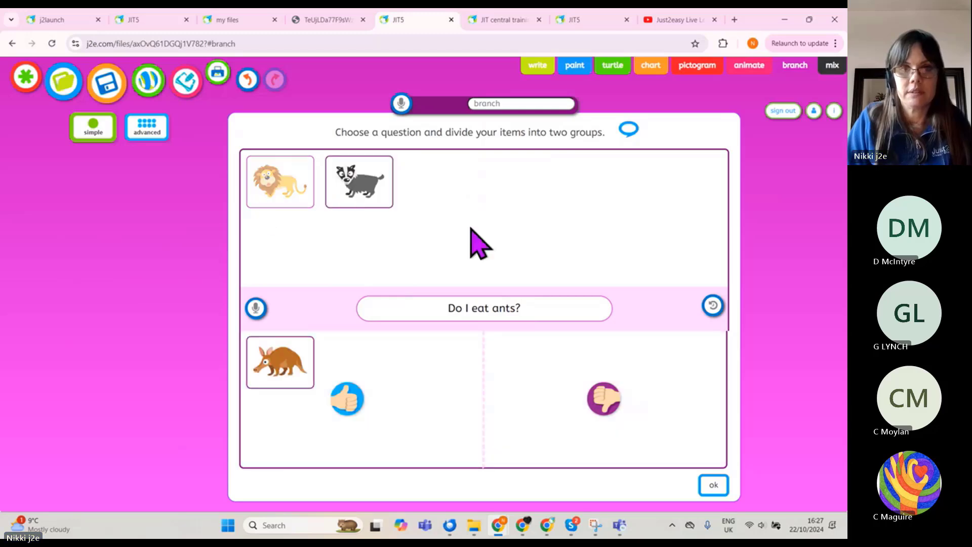
drag(282, 196, 617, 369)
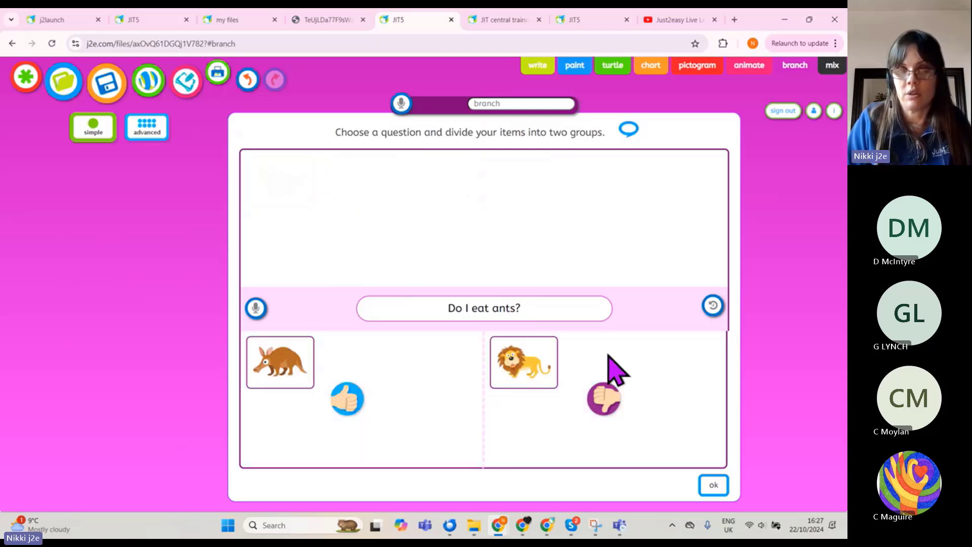
click(713, 485)
- Separate the last two animals with the question "Can I roar?", placing the lion under yes and the badger under no, and save the tree
click(464, 308)
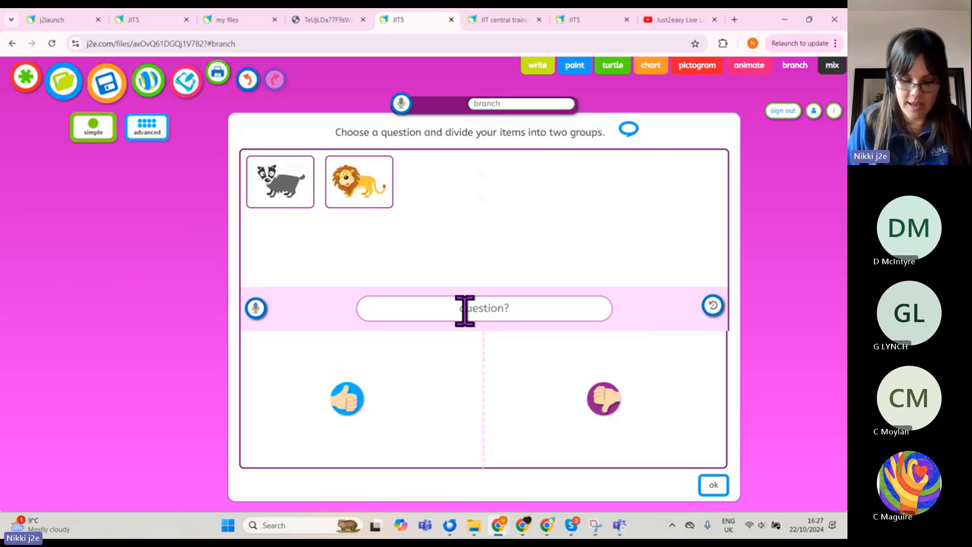
text(Can I )
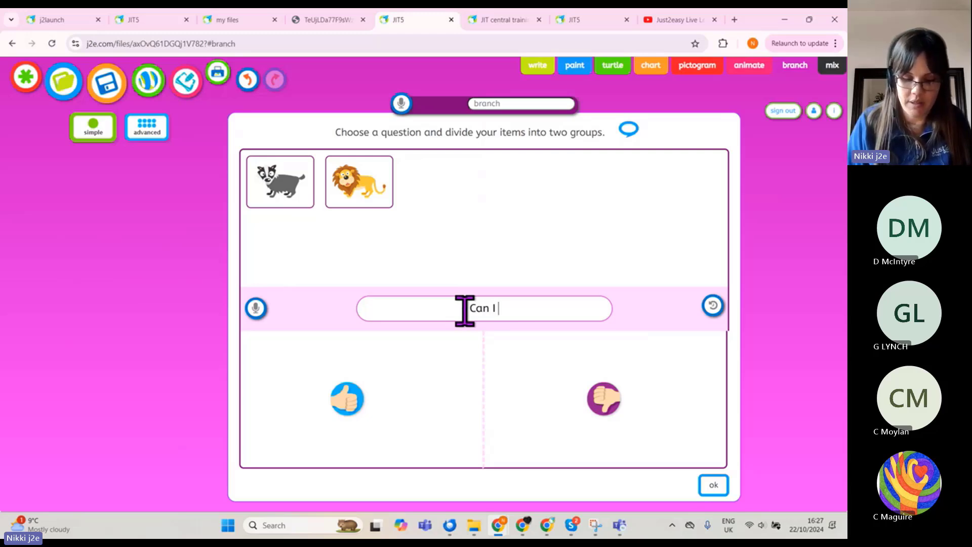
text(roar?)
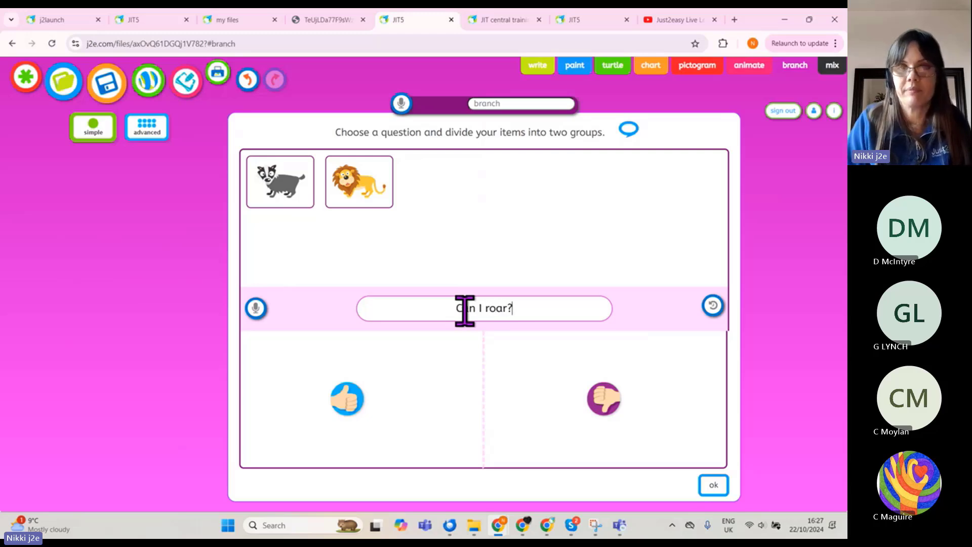
drag(372, 195, 337, 382)
drag(286, 212, 521, 397)
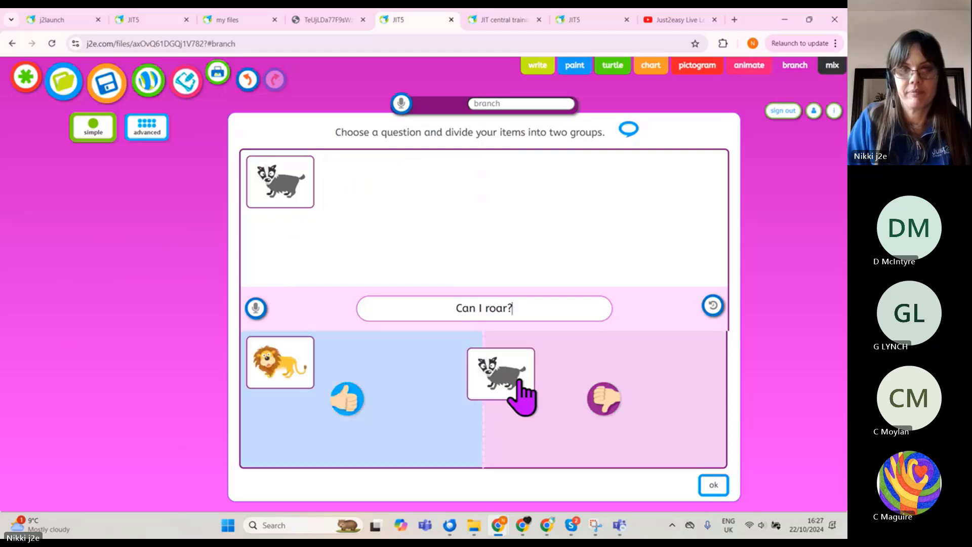
click(713, 486)
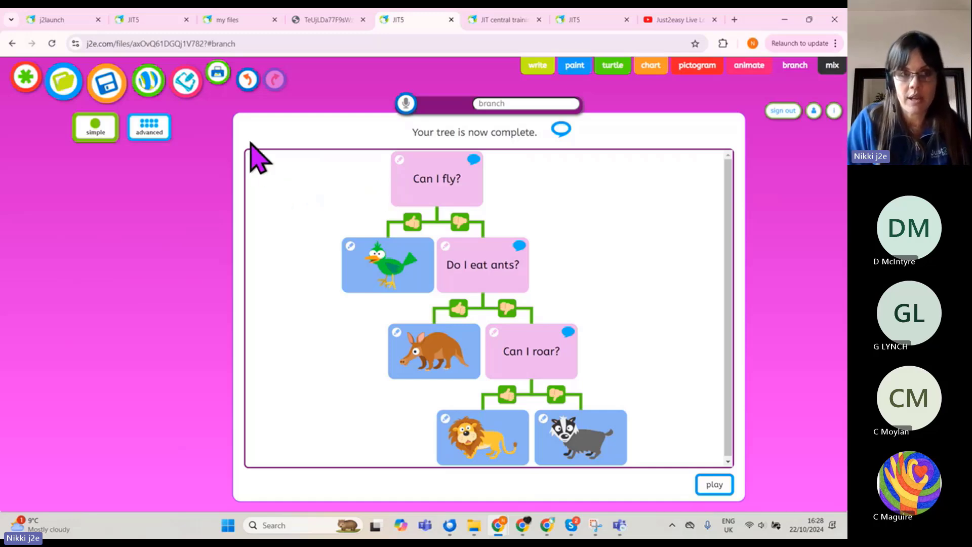
click(108, 89)
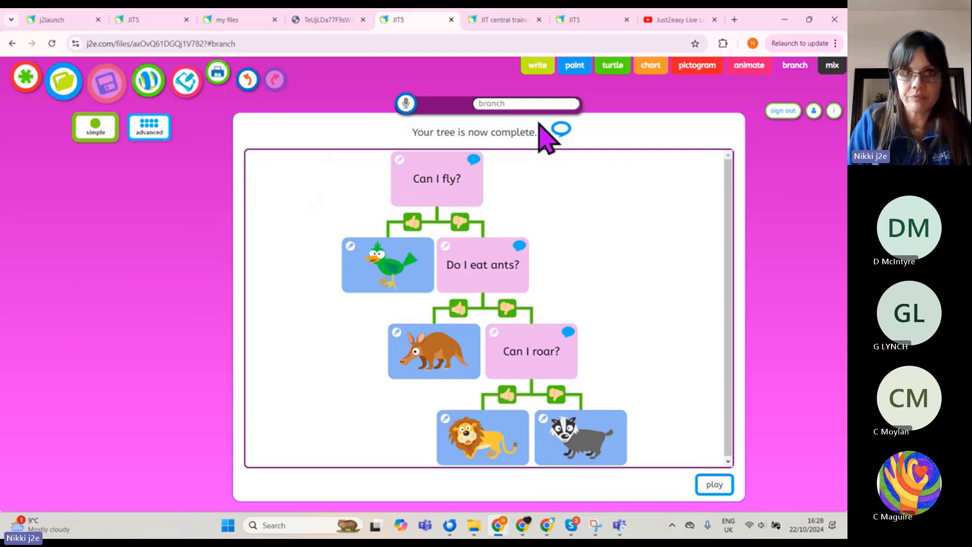
- Return to the JIT central training presentation and page through the branch overview, school examples and contact slides to the slide after them
mouse_move(573, 26)
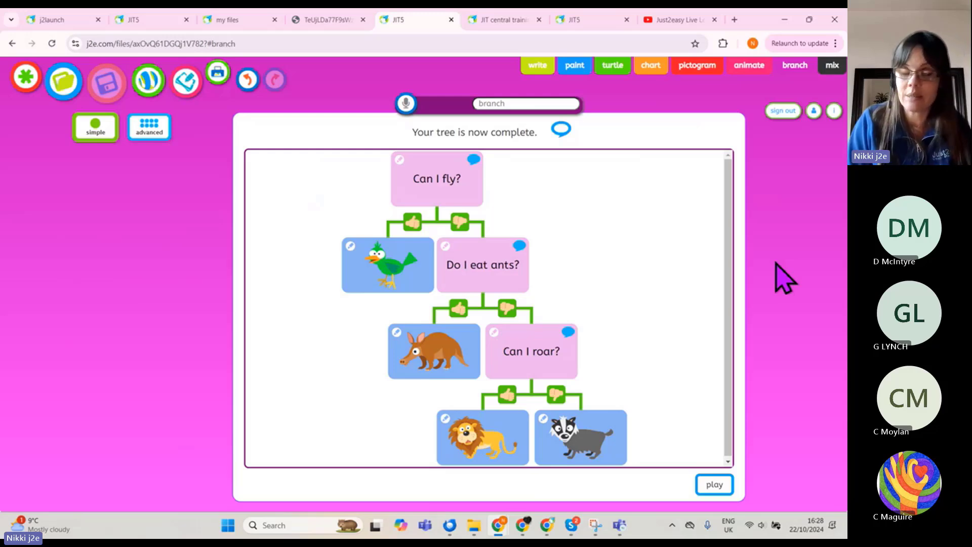
click(570, 23)
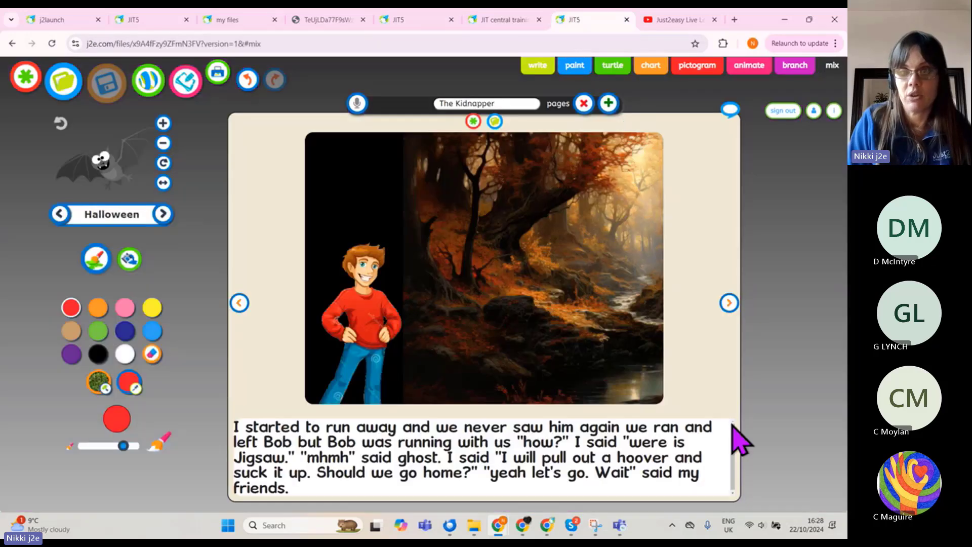
click(493, 20)
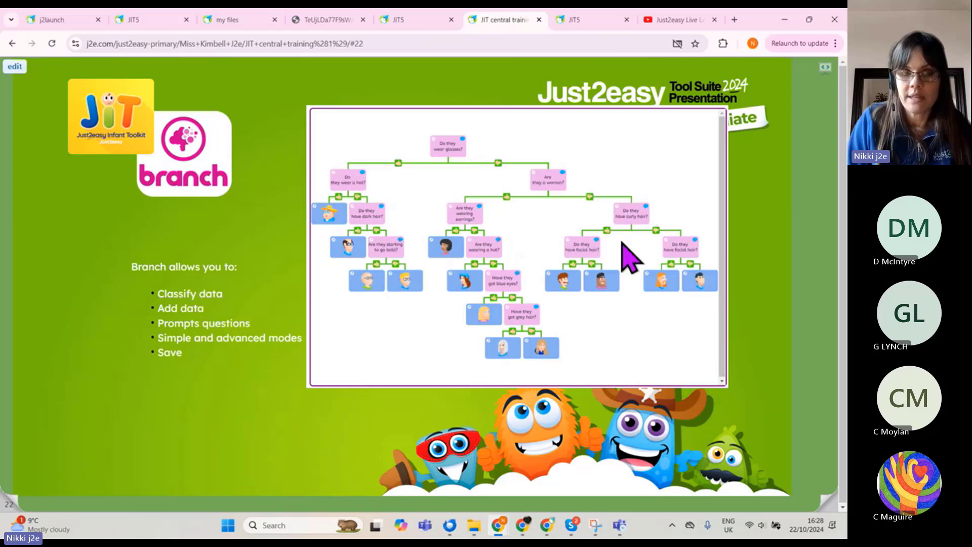
click(820, 504)
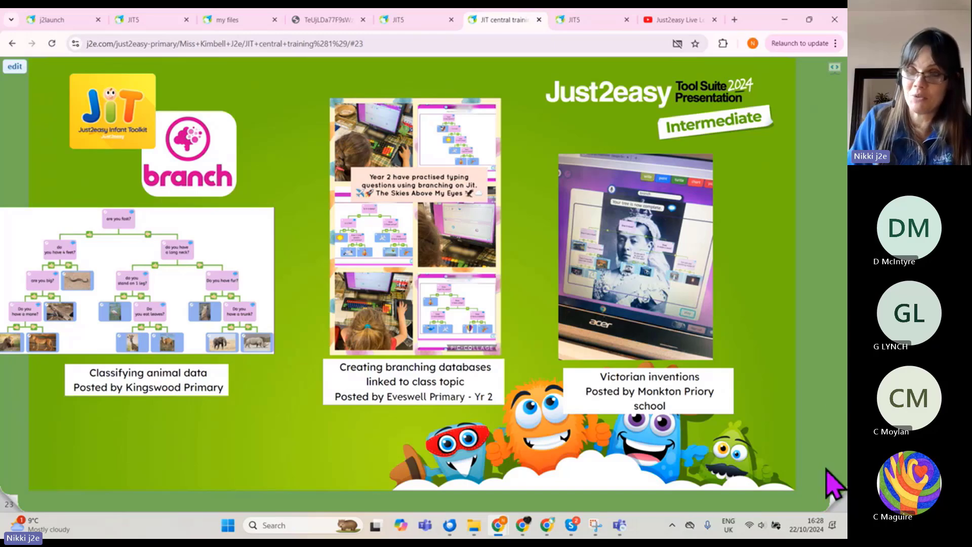
click(835, 514)
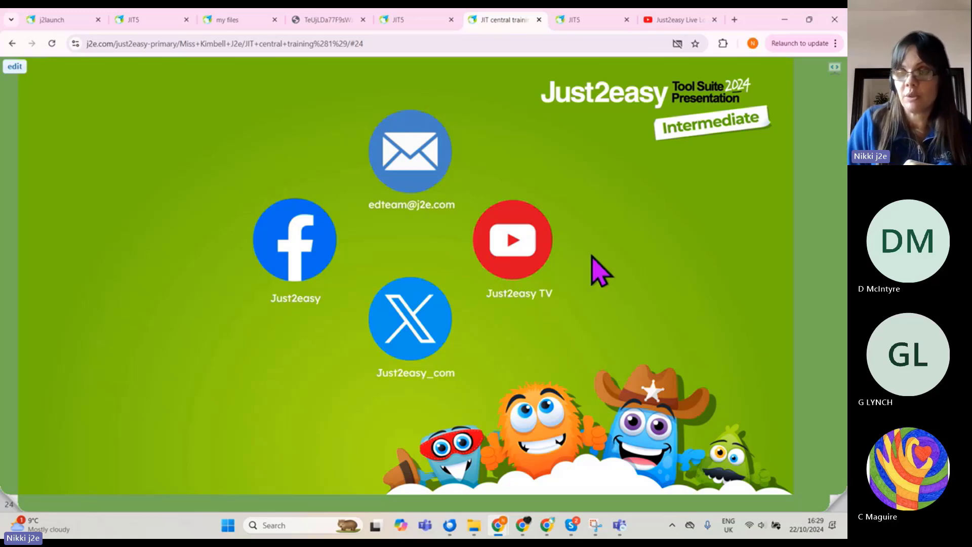
click(826, 495)
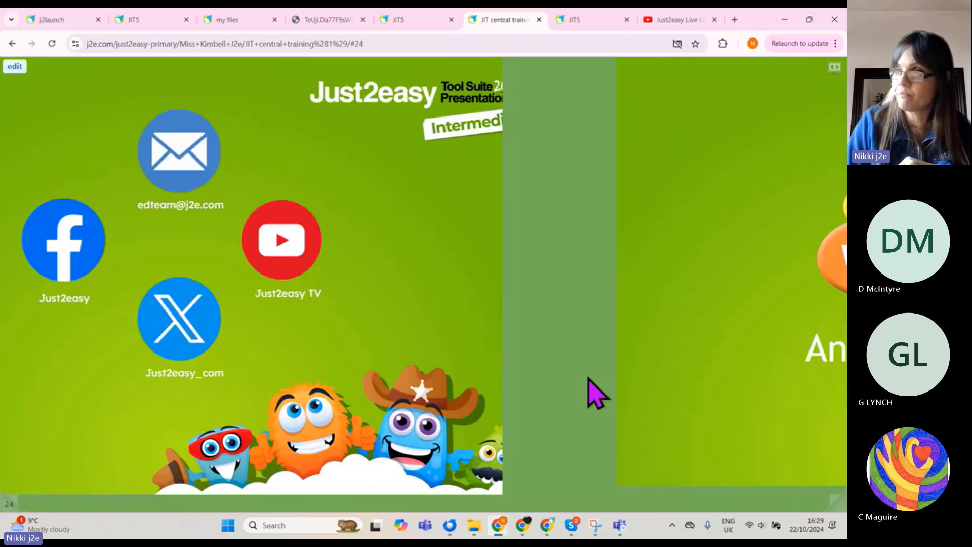